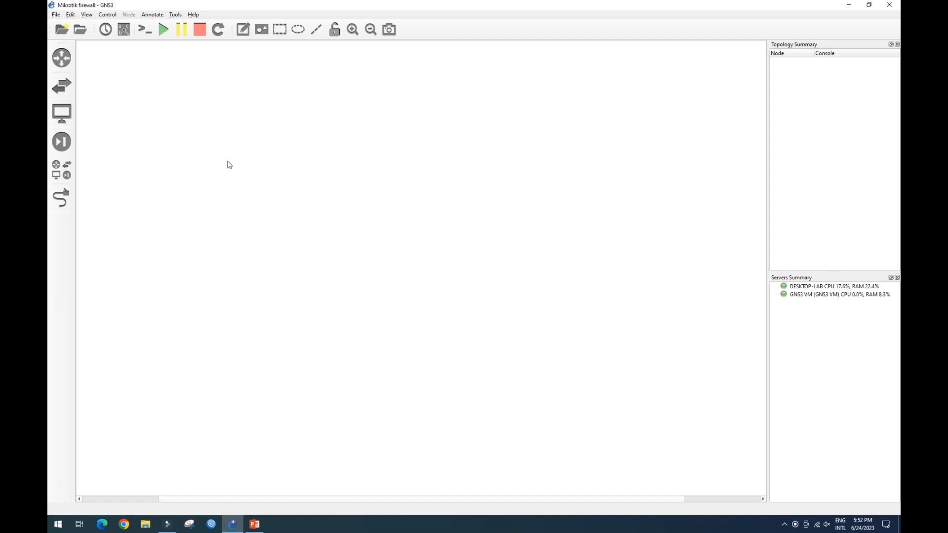
Place three IOU switches on the empty canvas.
{"action": "left_click", "coordinate": [61, 85]}
{"action": "left_click_drag", "start_coordinate": [103, 123], "coordinate": [310, 359]}
{"action": "left_click_drag", "start_coordinate": [459, 340], "coordinate": [500, 364]}
Add a Mikrotik7.8 router from the security devices and a Cloud node from the end devices.
{"action": "left_click", "coordinate": [61, 141]}
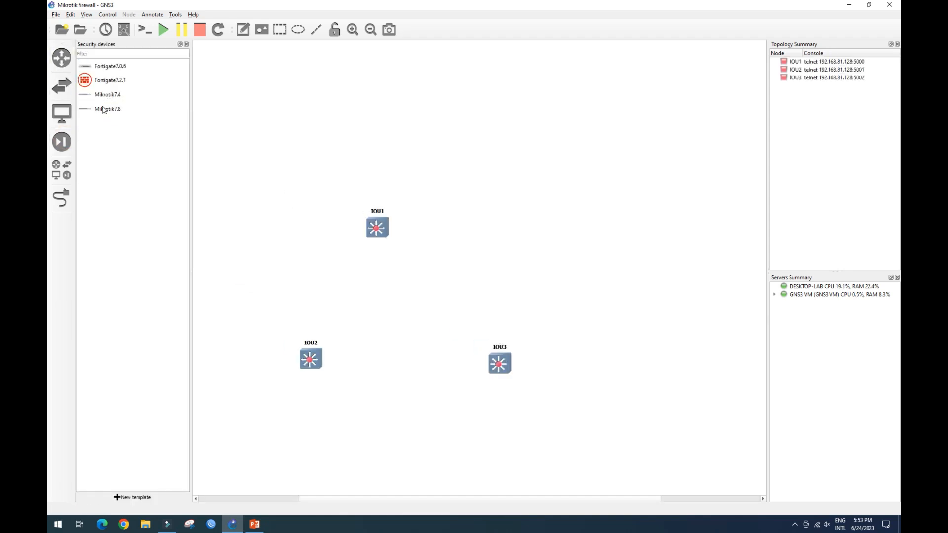
{"action": "left_click_drag", "start_coordinate": [102, 110], "coordinate": [470, 126]}
{"action": "left_click", "coordinate": [61, 112]}
{"action": "left_click_drag", "start_coordinate": [103, 94], "coordinate": [461, 155]}
Add eight VPCS PC nodes and reposition the IOU switches.
{"action": "left_click_drag", "start_coordinate": [98, 123], "coordinate": [277, 296]}
{"action": "left_click_drag", "start_coordinate": [109, 123], "coordinate": [571, 312]}
{"action": "left_click_drag", "start_coordinate": [500, 364], "coordinate": [504, 396]}
{"action": "left_click_drag", "start_coordinate": [310, 359], "coordinate": [372, 404]}
{"action": "left_click_drag", "start_coordinate": [445, 319], "coordinate": [399, 284]}
{"action": "left_click_drag", "start_coordinate": [574, 304], "coordinate": [470, 297]}
{"action": "left_click_drag", "start_coordinate": [399, 284], "coordinate": [397, 294]}
Spread the PCs apart and move IOU3 to the right side of the canvas.
{"action": "left_click_drag", "start_coordinate": [245, 258], "coordinate": [517, 331]}
{"action": "right_click", "coordinate": [465, 303]}
{"action": "left_click", "coordinate": [509, 150]}
{"action": "left_click_drag", "start_coordinate": [409, 304], "coordinate": [653, 321]}
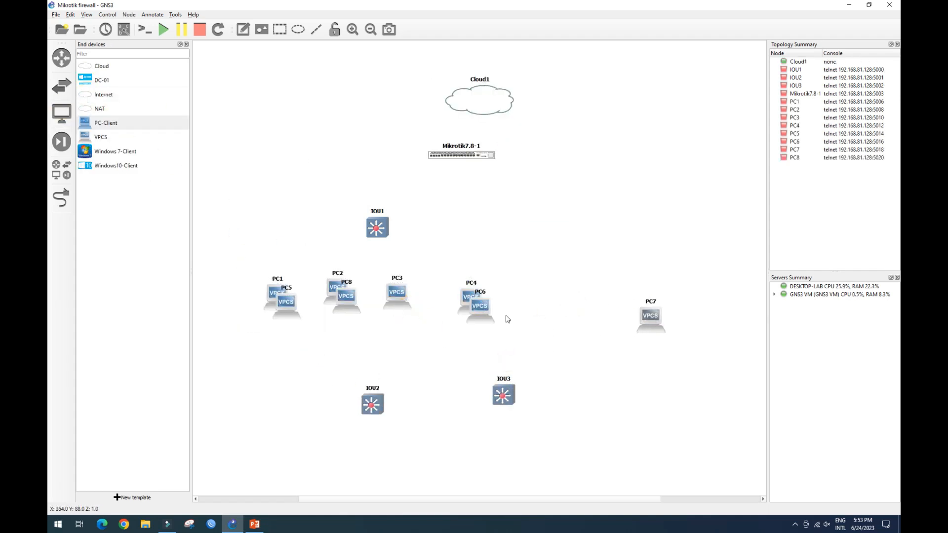
{"action": "left_click_drag", "start_coordinate": [481, 310], "coordinate": [577, 315]}
{"action": "left_click_drag", "start_coordinate": [347, 300], "coordinate": [669, 373]}
{"action": "left_click_drag", "start_coordinate": [287, 305], "coordinate": [580, 384]}
{"action": "left_click_drag", "start_coordinate": [508, 393], "coordinate": [607, 273]}
Link Cloud1 to the Mikrotik router and the router to IOU1.
{"action": "left_click", "coordinate": [66, 198]}
{"action": "left_click", "coordinate": [462, 153]}
{"action": "left_click", "coordinate": [481, 162]}
{"action": "left_click", "coordinate": [476, 111]}
{"action": "left_click", "coordinate": [496, 124]}
{"action": "left_click", "coordinate": [457, 156]}
{"action": "left_click", "coordinate": [477, 172]}
{"action": "left_click", "coordinate": [379, 228]}
{"action": "left_click", "coordinate": [394, 236]}
Link IOU1 to both IOU2 and IOU3.
{"action": "left_click", "coordinate": [379, 233]}
{"action": "left_click", "coordinate": [396, 249]}
{"action": "left_click", "coordinate": [377, 402]}
{"action": "left_click", "coordinate": [398, 243]}
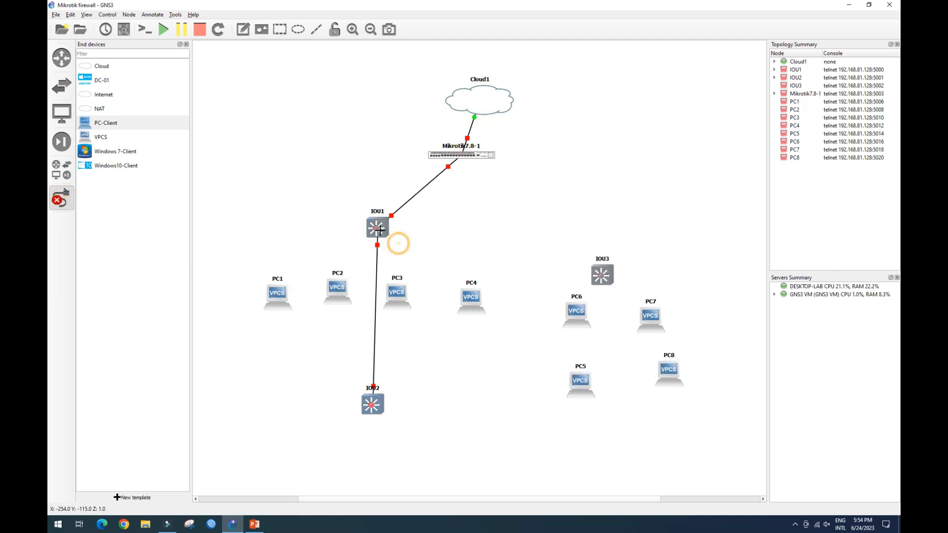
{"action": "left_click", "coordinate": [622, 280]}
Connect PC1, PC2, PC3 and PC4 to IOU2.
{"action": "left_click", "coordinate": [277, 297]}
{"action": "left_click", "coordinate": [316, 303]}
{"action": "left_click", "coordinate": [373, 407]}
{"action": "left_click", "coordinate": [397, 259]}
{"action": "left_click", "coordinate": [341, 290]}
{"action": "left_click", "coordinate": [364, 294]}
{"action": "left_click", "coordinate": [375, 408]}
{"action": "left_click", "coordinate": [398, 271]}
{"action": "left_click", "coordinate": [391, 294]}
{"action": "left_click", "coordinate": [409, 300]}
{"action": "left_click", "coordinate": [376, 408]}
{"action": "left_click", "coordinate": [401, 278]}
{"action": "left_click", "coordinate": [470, 300]}
{"action": "left_click", "coordinate": [481, 307]}
{"action": "left_click", "coordinate": [377, 406]}
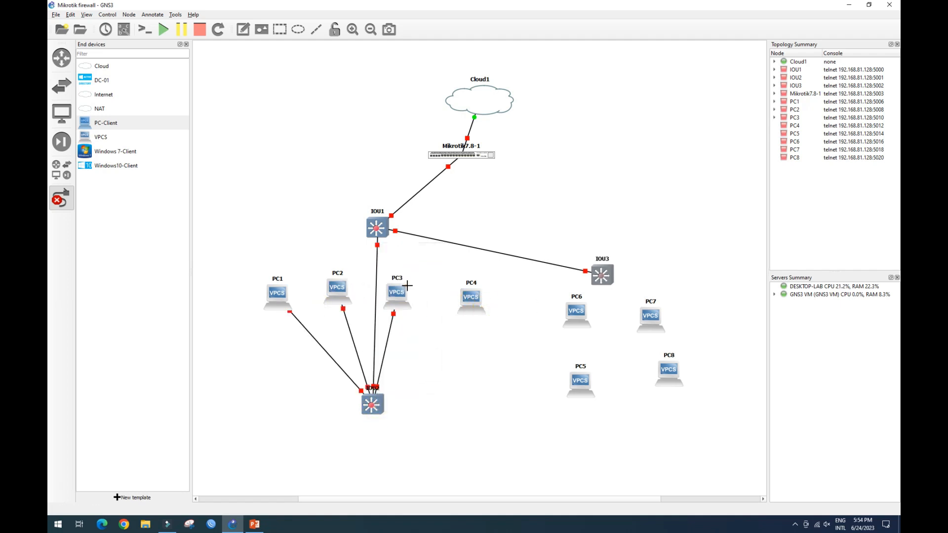
Connect PC5, PC6, PC7 and PC8 to IOU3 and leave the link tool.
{"action": "left_click", "coordinate": [582, 382]}
{"action": "left_click", "coordinate": [599, 387]}
{"action": "left_click", "coordinate": [576, 312]}
{"action": "left_click", "coordinate": [593, 317]}
{"action": "left_click", "coordinate": [603, 277]}
{"action": "left_click", "coordinate": [626, 302]}
{"action": "left_click", "coordinate": [652, 317]}
{"action": "left_click", "coordinate": [669, 322]}
{"action": "left_click", "coordinate": [633, 316]}
{"action": "left_click", "coordinate": [669, 372]}
{"action": "left_click", "coordinate": [685, 377]}
{"action": "left_click", "coordinate": [605, 277]}
{"action": "left_click", "coordinate": [631, 323]}
{"action": "left_click", "coordinate": [62, 198]}
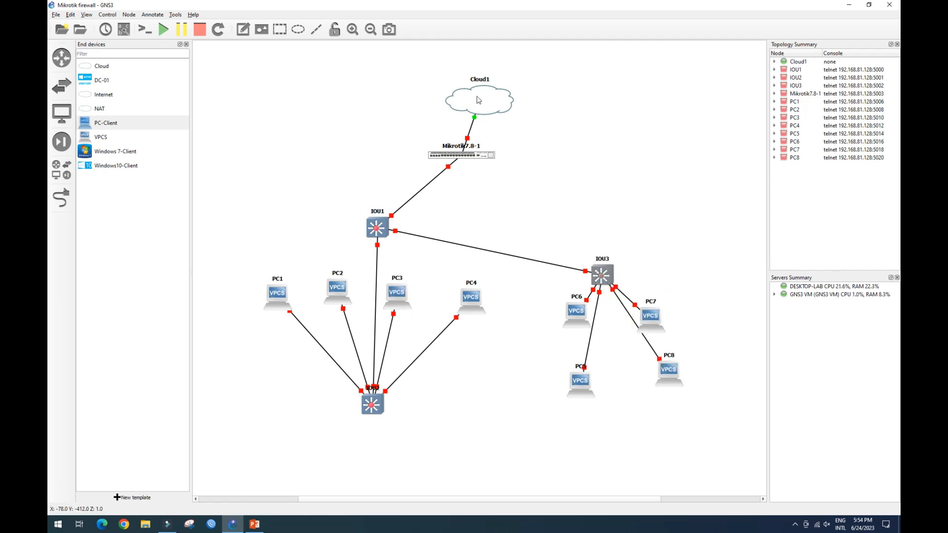
Rearrange the cloud, router and switches into a top-down hierarchy and hide the device panel.
{"action": "left_click_drag", "start_coordinate": [476, 97], "coordinate": [550, 86]}
{"action": "left_click_drag", "start_coordinate": [470, 154], "coordinate": [421, 96]}
{"action": "left_click_drag", "start_coordinate": [553, 91], "coordinate": [255, 79]}
{"action": "left_click", "coordinate": [186, 44]}
{"action": "left_click_drag", "start_coordinate": [355, 96], "coordinate": [327, 80]}
{"action": "left_click_drag", "start_coordinate": [203, 81], "coordinate": [198, 79]}
{"action": "left_click_drag", "start_coordinate": [319, 228], "coordinate": [325, 180]}
{"action": "left_click_drag", "start_coordinate": [318, 401], "coordinate": [224, 223]}
{"action": "left_click_drag", "start_coordinate": [219, 293], "coordinate": [147, 315]}
{"action": "left_click_drag", "start_coordinate": [279, 287], "coordinate": [241, 315]}
{"action": "left_click_drag", "start_coordinate": [339, 292], "coordinate": [326, 317]}
{"action": "left_click_drag", "start_coordinate": [412, 297], "coordinate": [406, 318]}
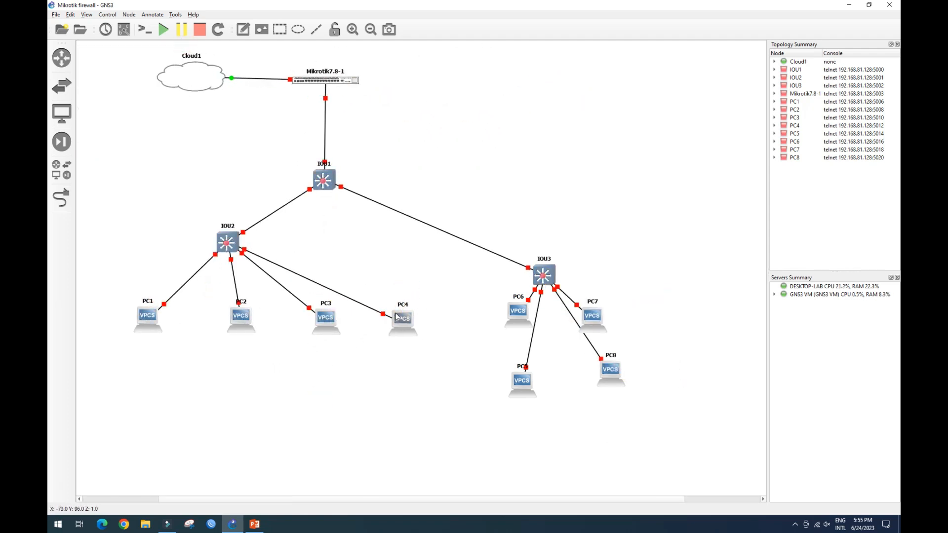
Line up the PCs in a row beneath their switches.
{"action": "left_click_drag", "start_coordinate": [147, 316], "coordinate": [120, 323]}
{"action": "left_click_drag", "start_coordinate": [240, 316], "coordinate": [192, 326]}
{"action": "left_click_drag", "start_coordinate": [325, 318], "coordinate": [266, 329]}
{"action": "left_click_drag", "start_coordinate": [406, 318], "coordinate": [344, 329]}
{"action": "left_click_drag", "start_coordinate": [544, 275], "coordinate": [525, 252]}
{"action": "left_click_drag", "start_coordinate": [519, 314], "coordinate": [434, 336]}
{"action": "left_click_drag", "start_coordinate": [520, 379], "coordinate": [500, 338]}
{"action": "left_click_drag", "start_coordinate": [611, 371], "coordinate": [664, 319]}
{"action": "left_click_drag", "start_coordinate": [431, 334], "coordinate": [525, 346]}
{"action": "left_click_drag", "start_coordinate": [500, 338], "coordinate": [454, 334]}
{"action": "left_click_drag", "start_coordinate": [528, 347], "coordinate": [515, 334]}
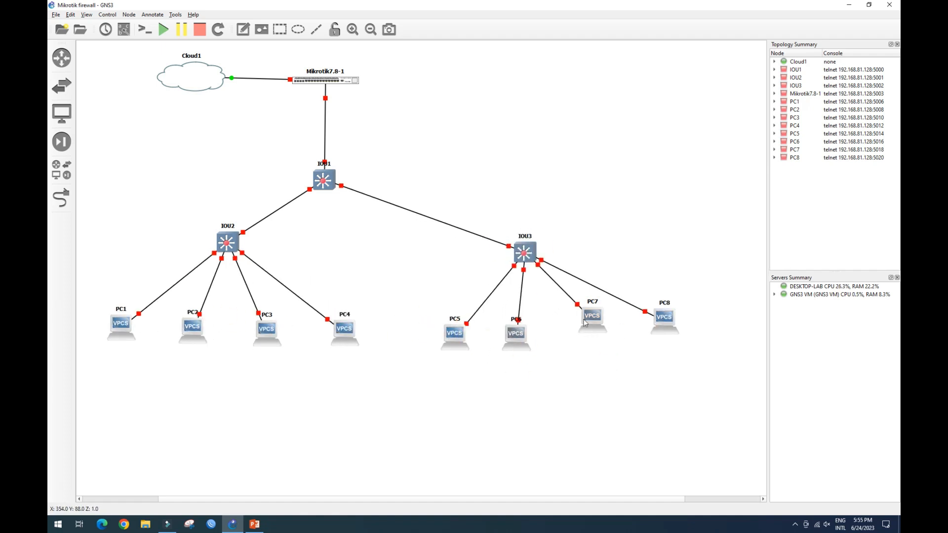
{"action": "left_click_drag", "start_coordinate": [592, 316], "coordinate": [602, 335]}
{"action": "left_click_drag", "start_coordinate": [667, 319], "coordinate": [680, 342]}
Change IOU1's node symbol from the symbols library.
{"action": "right_click", "coordinate": [326, 80]}
{"action": "right_click", "coordinate": [328, 181]}
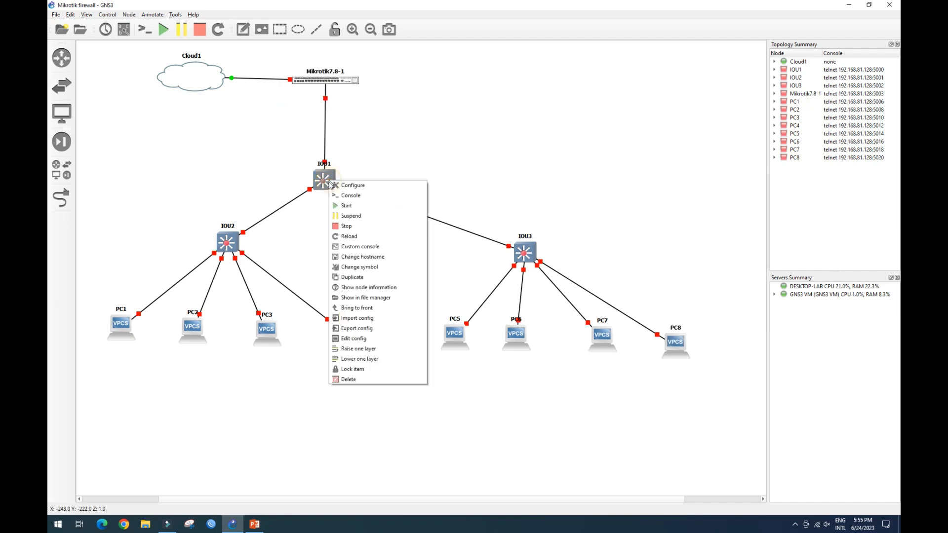
{"action": "left_click", "coordinate": [366, 267]}
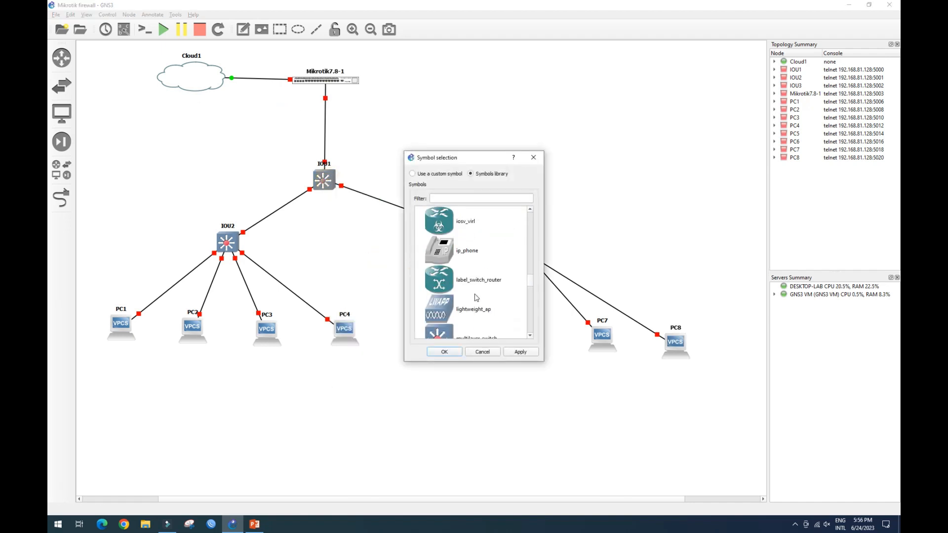
{"action": "left_click", "coordinate": [444, 351]}
Rename the cloud node to Internet.
{"action": "key", "text": "F2"}
{"action": "type", "text": "Internet"}
{"action": "key", "text": "Return"}
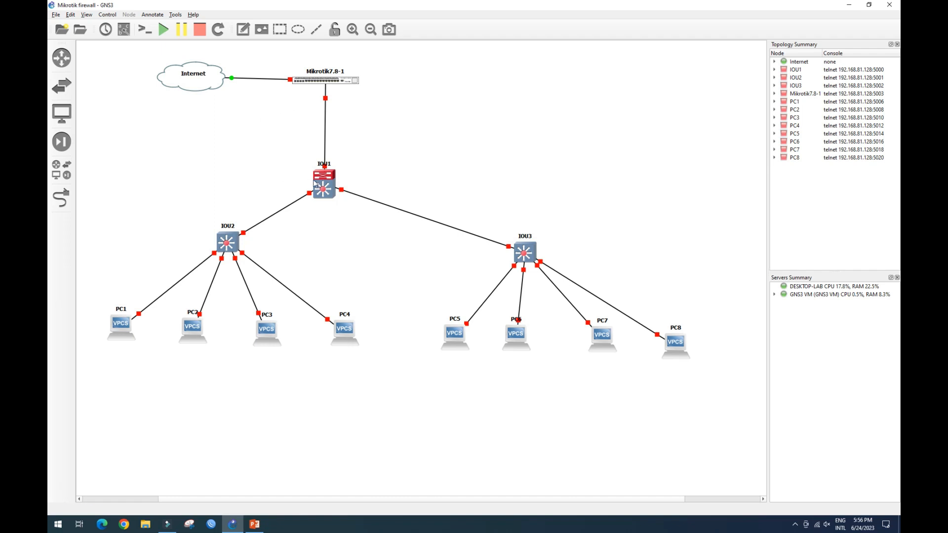
Start the Mikrotik7.8-1 router.
{"action": "right_click", "coordinate": [331, 81]}
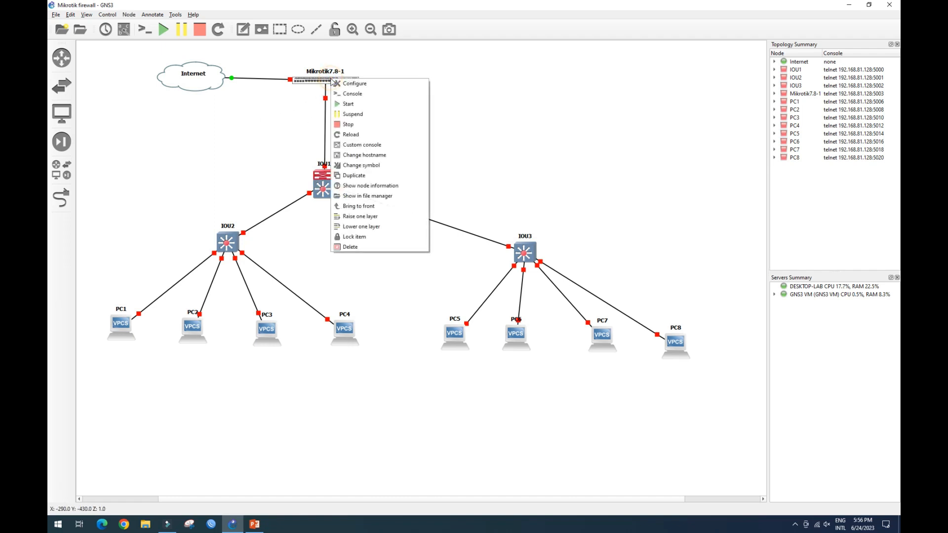
{"action": "left_click", "coordinate": [345, 100]}
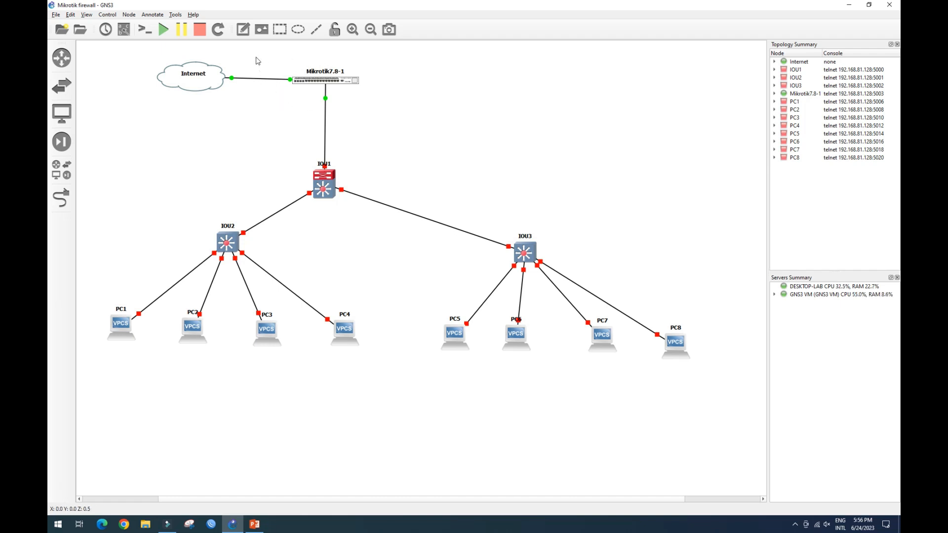
Add a text note listing vlan10, vlan20, vlan30 and vlan40.
{"action": "left_click", "coordinate": [243, 29]}
{"action": "left_click", "coordinate": [212, 116]}
{"action": "type", "text": "vlan"}
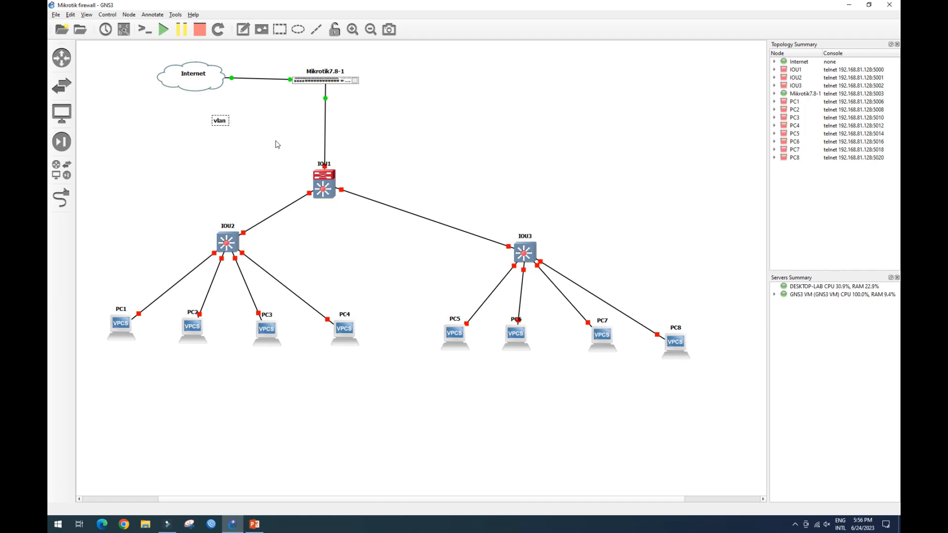
{"action": "type", "text": "10"}
{"action": "key", "text": "Return"}
{"action": "type", "text": "vlan20"}
{"action": "key", "text": "Return"}
{"action": "type", "text": "vlan30"}
{"action": "key", "text": "Return"}
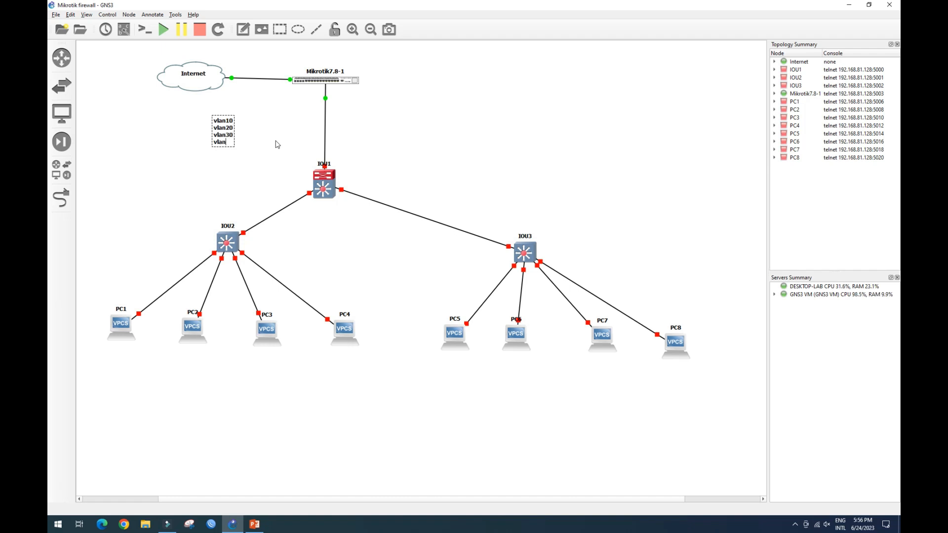
Move the VLAN note beside the link between the router and IOU1.
{"action": "left_click", "coordinate": [275, 132]}
{"action": "left_click_drag", "start_coordinate": [220, 134], "coordinate": [300, 119]}
{"action": "left_click", "coordinate": [269, 133]}
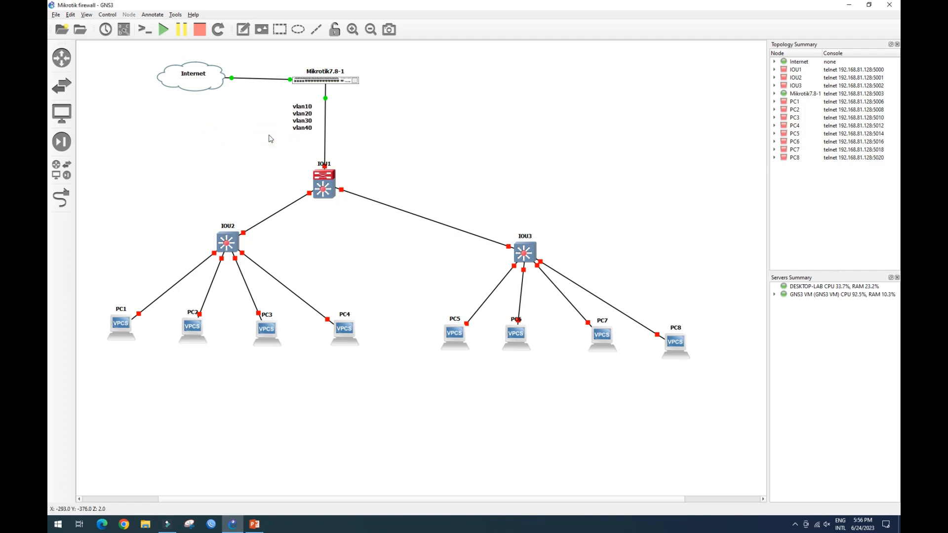
Open the Mikrotik router's console window.
{"action": "double_click", "coordinate": [338, 82]}
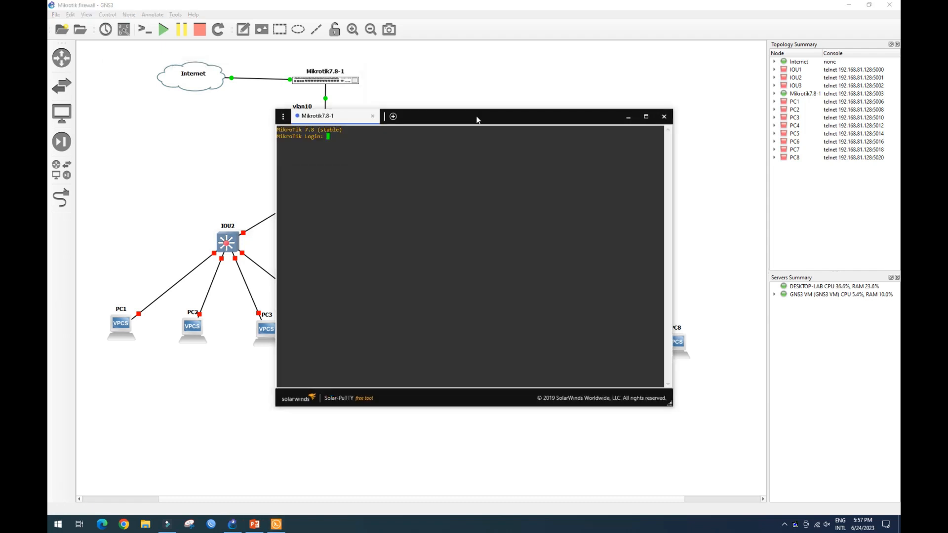
{"action": "left_click_drag", "start_coordinate": [480, 122], "coordinate": [610, 74]}
{"action": "left_click", "coordinate": [480, 95]}
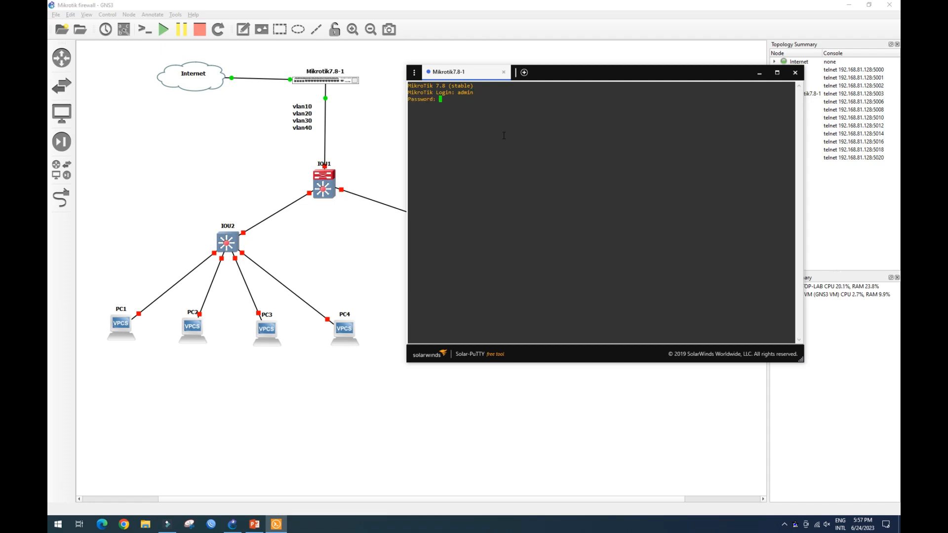
Log in with a blank password and decline viewing the software license.
{"action": "key", "text": "Return"}
{"action": "type", "text": "n"}
{"action": "key", "text": "Return"}
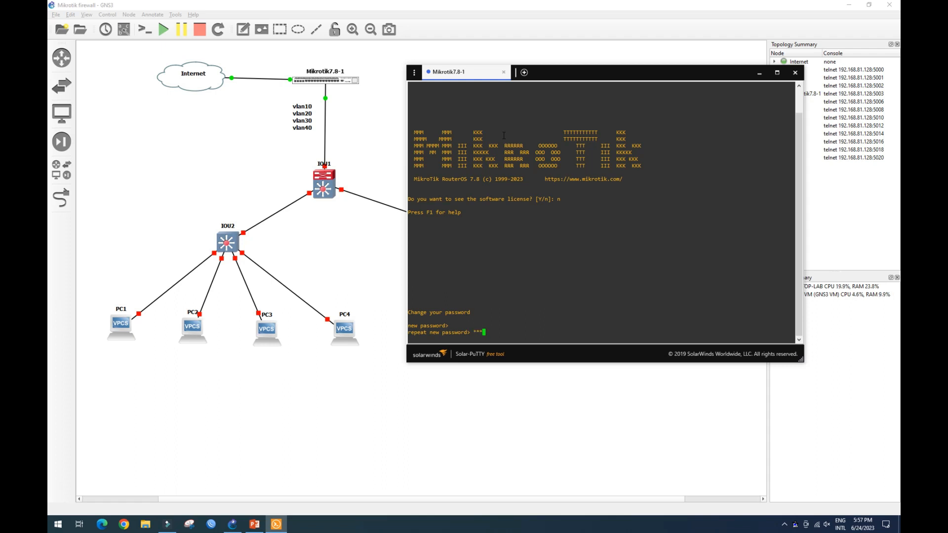
Set a new admin password at the change-password prompt, repeating it to confirm.
{"action": "key", "text": "Return"}
{"action": "type", "text": "*****"}
{"action": "key", "text": "Return"}
{"action": "type", "text": "*****"}
{"action": "key", "text": "Return"}
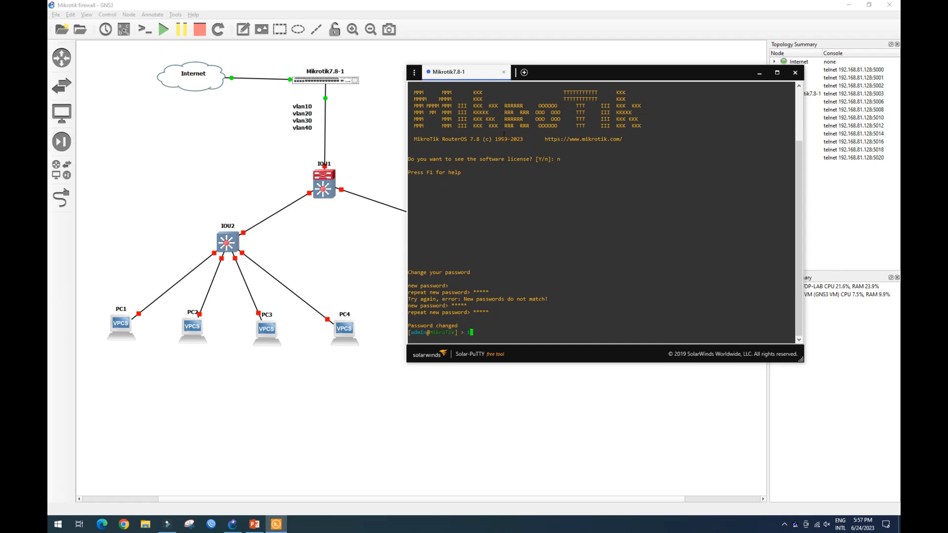
List the router's IP addresses with ip address print.
{"action": "type", "text": "ip add"}
{"action": "key", "text": "Tab"}
{"action": "type", "text": "print"}
{"action": "key", "text": "Return"}
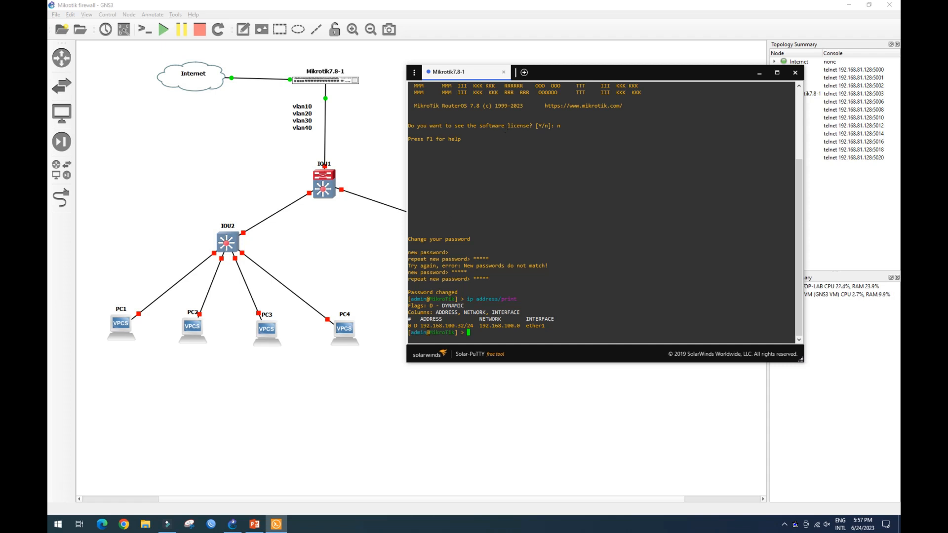
Copy the router's ether1 IP address from the console output.
{"action": "left_click_drag", "start_coordinate": [409, 326], "coordinate": [549, 327]}
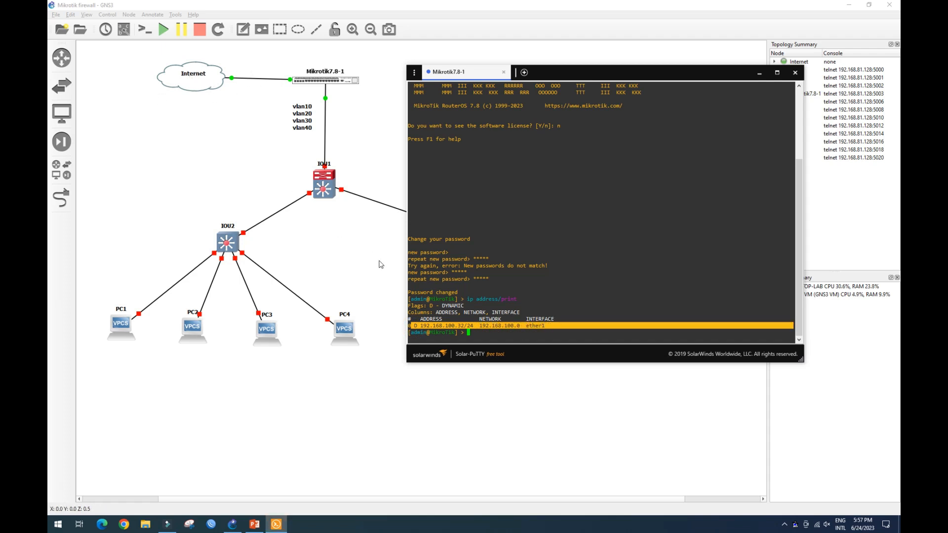
{"action": "left_click", "coordinate": [448, 327]}
{"action": "left_click_drag", "start_coordinate": [430, 326], "coordinate": [468, 326]}
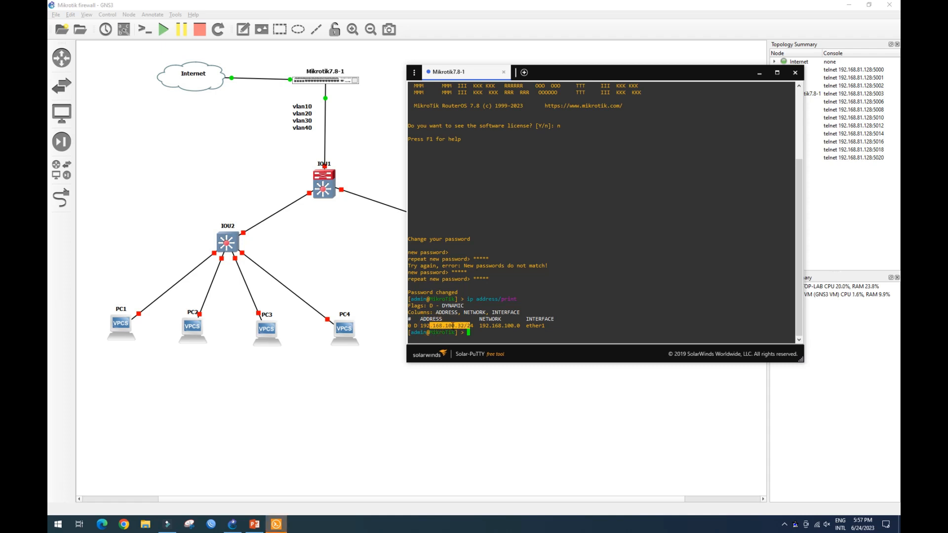
{"action": "left_click", "coordinate": [481, 334]}
Open WinBox and connect to 192.168.100.32 as admin.
{"action": "left_click_drag", "start_coordinate": [691, 72], "coordinate": [753, 45]}
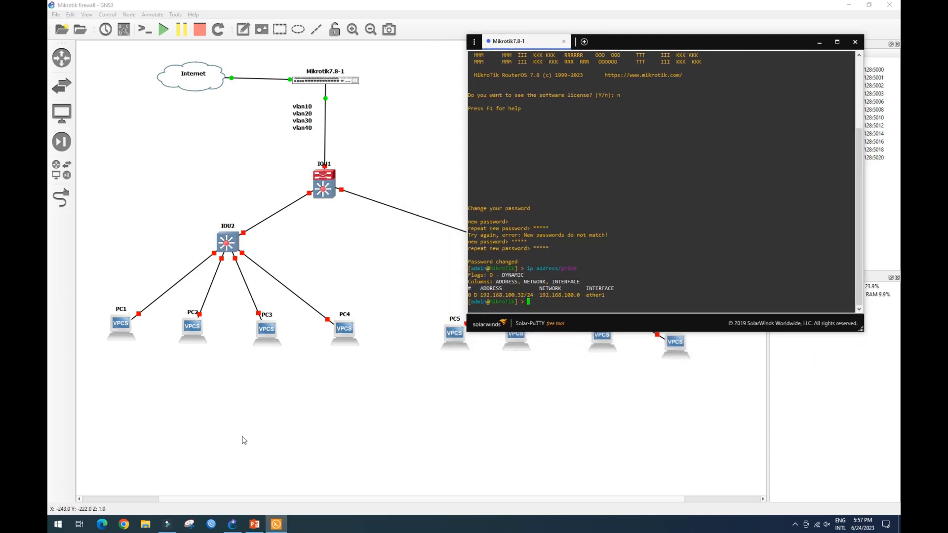
{"action": "left_click", "coordinate": [211, 525]}
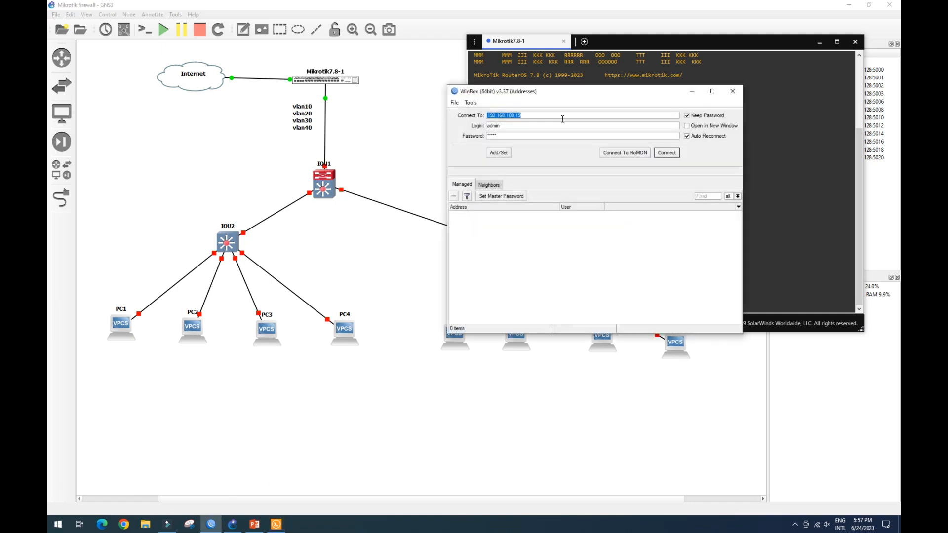
{"action": "left_click_drag", "start_coordinate": [606, 92], "coordinate": [690, 107]}
{"action": "left_click", "coordinate": [613, 129]}
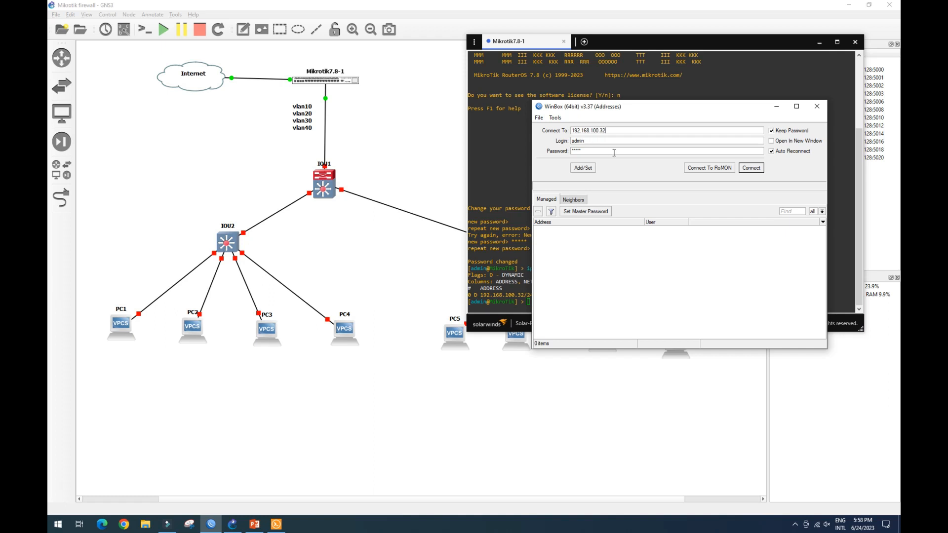
{"action": "left_click", "coordinate": [751, 168]}
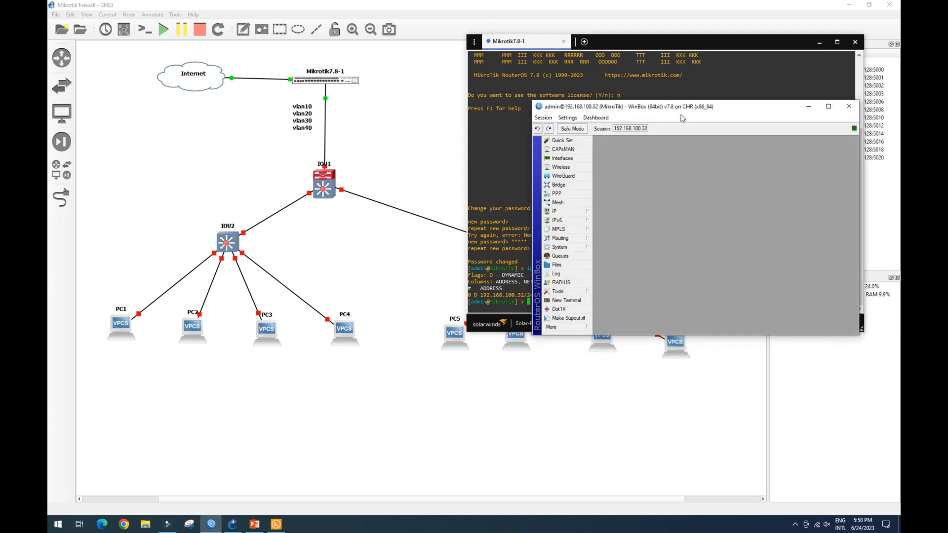
{"action": "left_click_drag", "start_coordinate": [710, 106], "coordinate": [603, 53]}
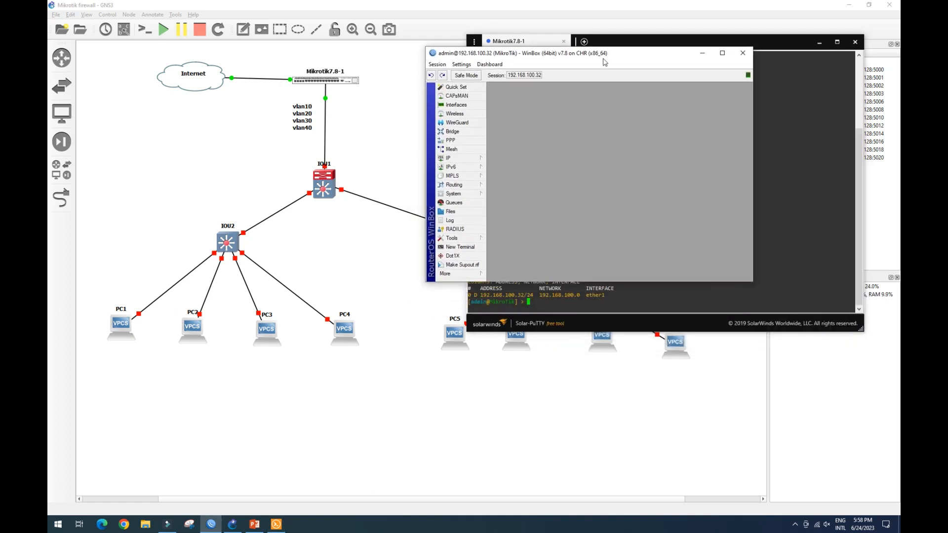
{"action": "left_click", "coordinate": [752, 283]}
{"action": "left_click", "coordinate": [752, 282]}
{"action": "left_click_drag", "start_coordinate": [752, 280], "coordinate": [852, 280]}
{"action": "left_click_drag", "start_coordinate": [663, 50], "coordinate": [665, 33]}
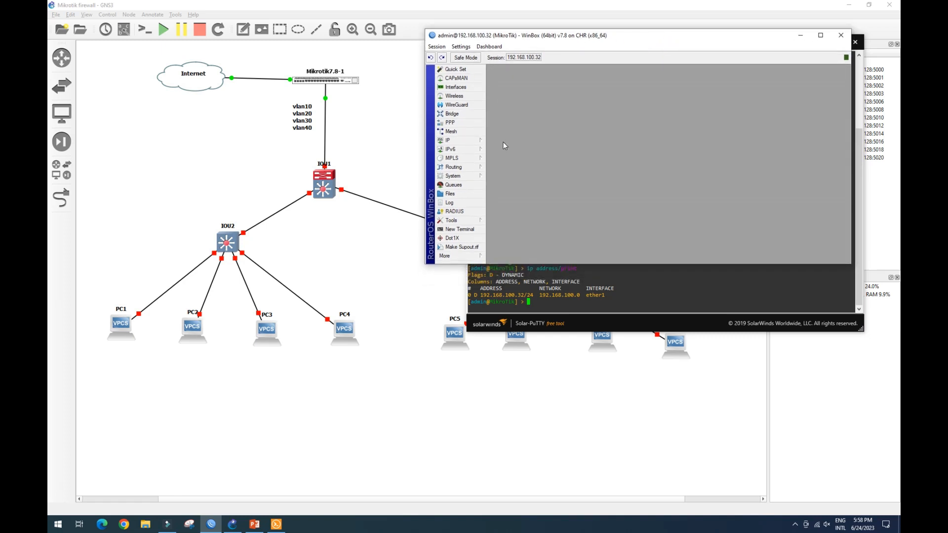
Open the interface list and rename ether1 to ether1_WAN.
{"action": "left_click", "coordinate": [468, 140]}
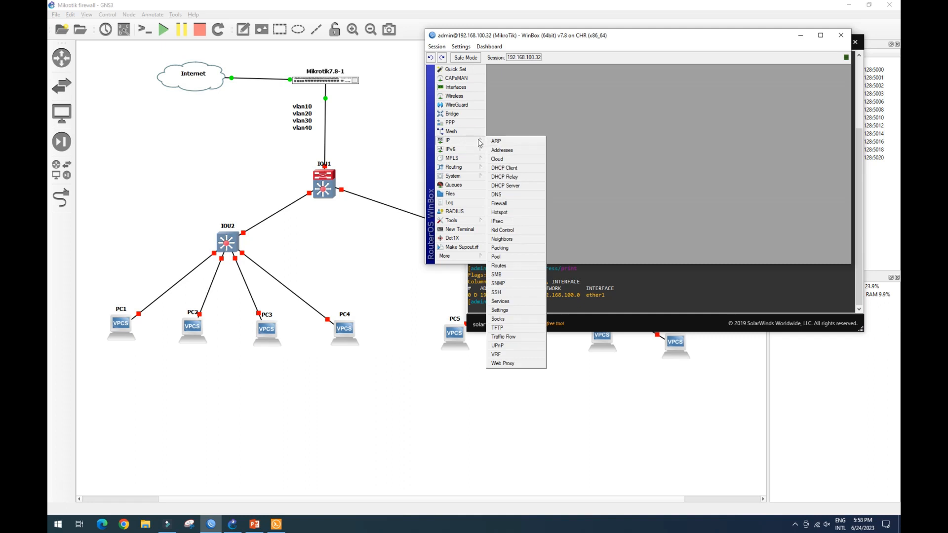
{"action": "left_click", "coordinate": [468, 88]}
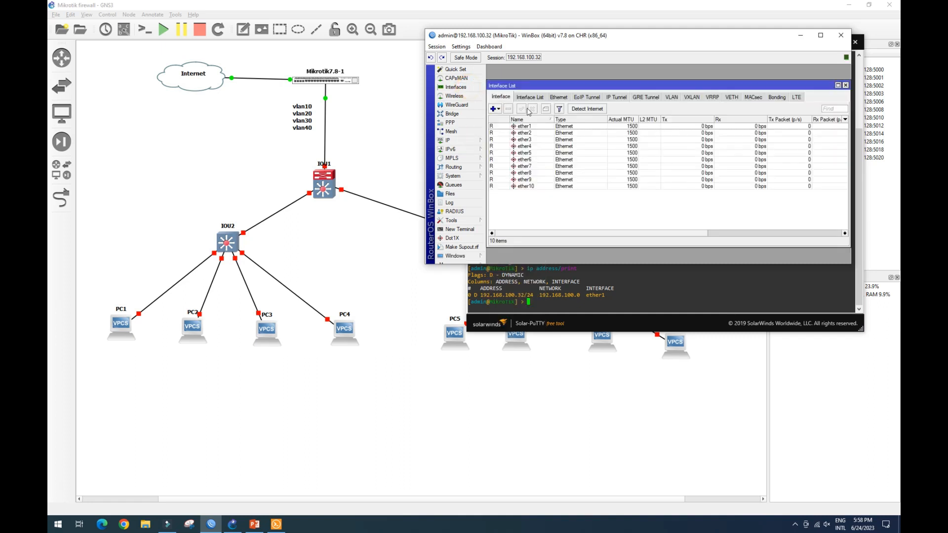
{"action": "left_click", "coordinate": [539, 128]}
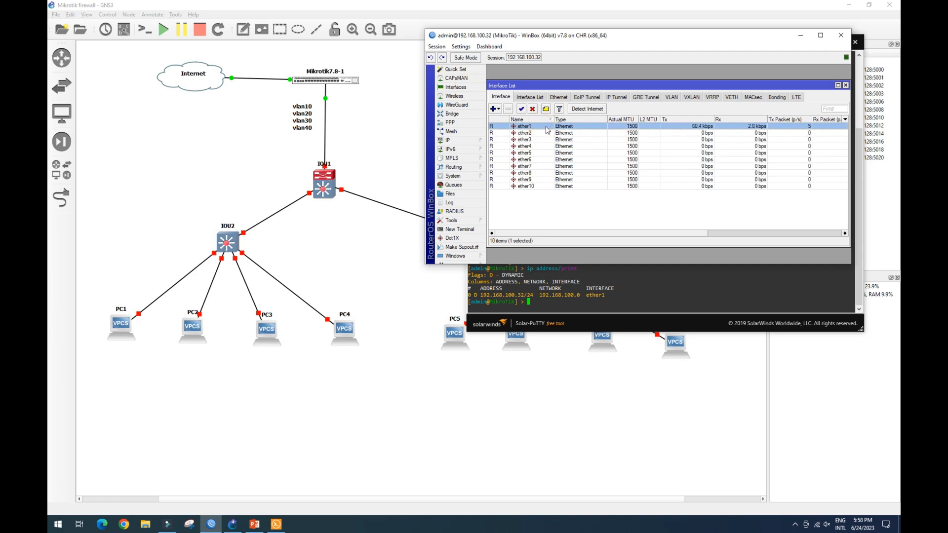
{"action": "double_click", "coordinate": [541, 127]}
{"action": "left_click", "coordinate": [643, 117]}
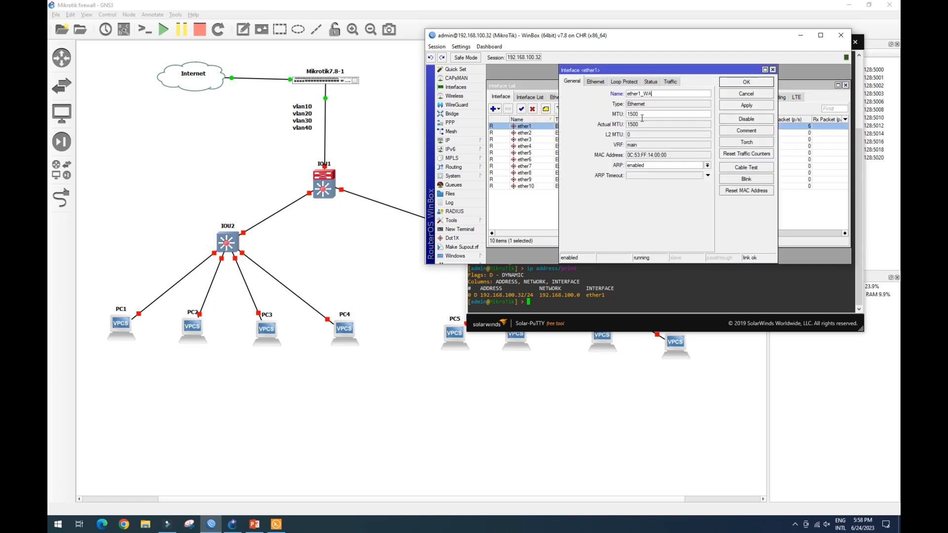
{"action": "left_click", "coordinate": [746, 84]}
Rename ether2 to ether2_Local.
{"action": "double_click", "coordinate": [527, 132]}
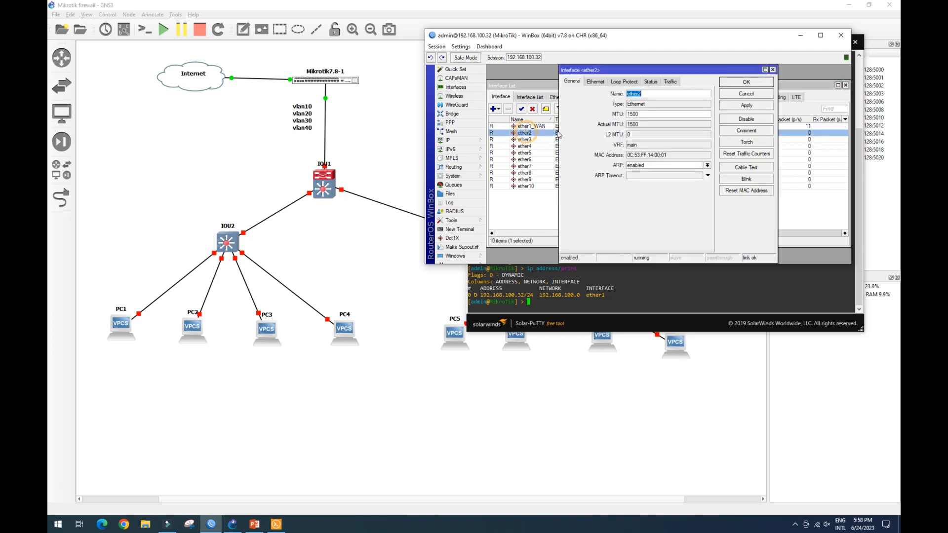
{"action": "left_click", "coordinate": [649, 93]}
{"action": "left_click", "coordinate": [746, 82]}
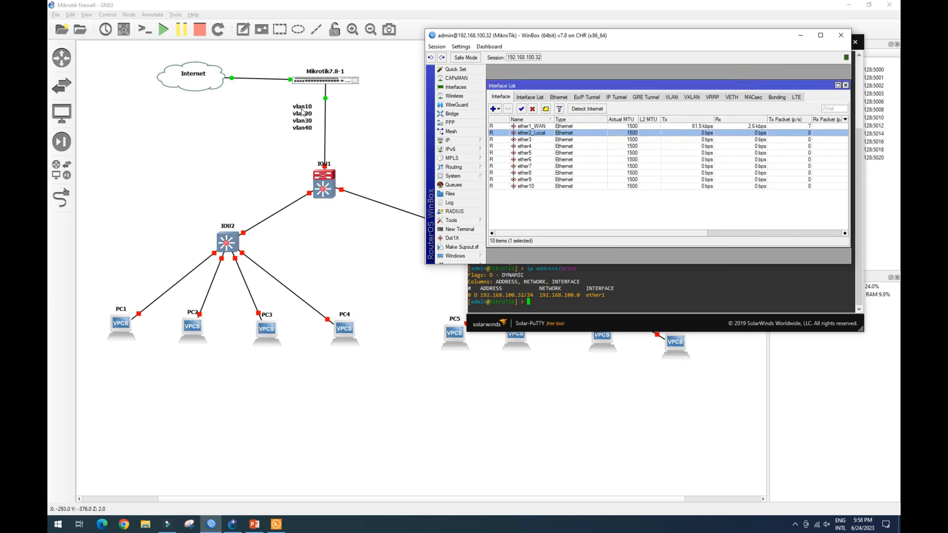
Create a VLAN interface named vlan10 with VLAN ID 10 on ether2_Local.
{"action": "left_click", "coordinate": [674, 97]}
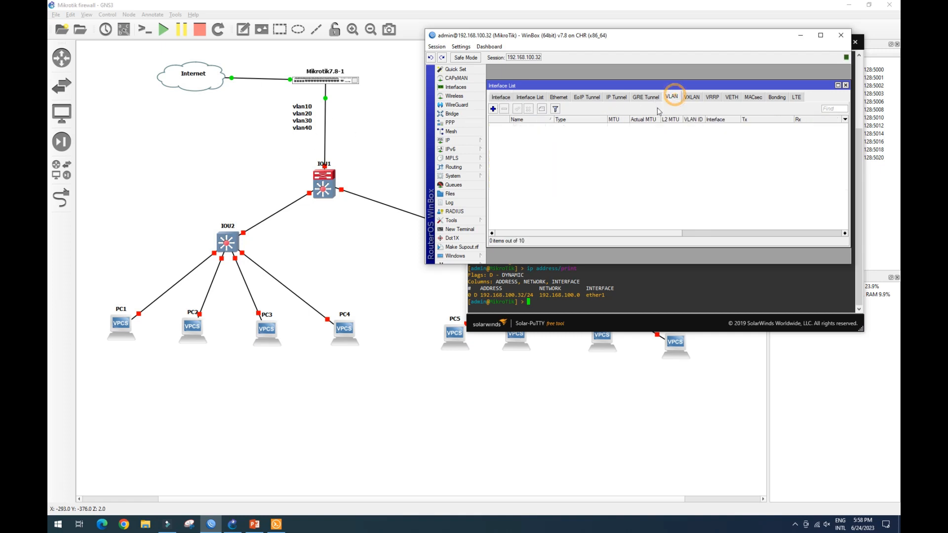
{"action": "left_click", "coordinate": [493, 109]}
{"action": "left_click", "coordinate": [617, 92]}
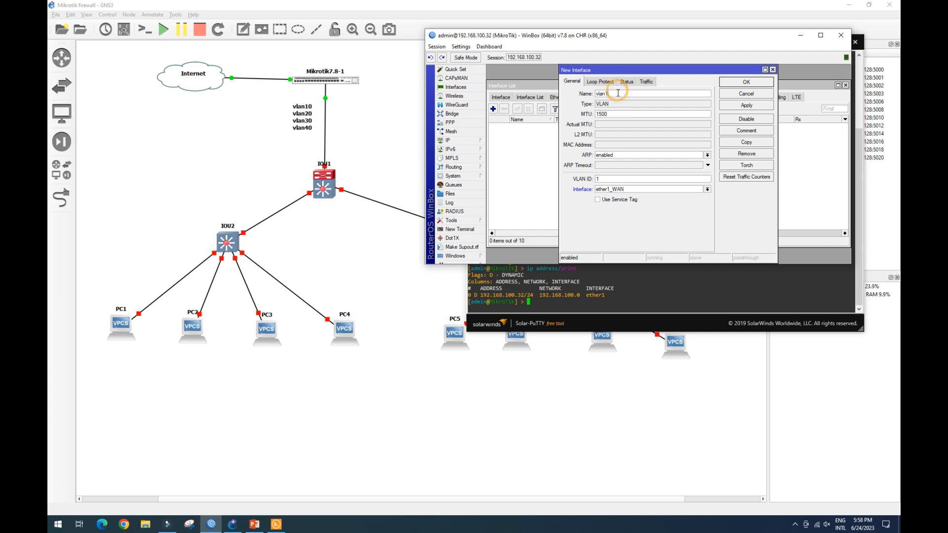
{"action": "left_click", "coordinate": [609, 179]}
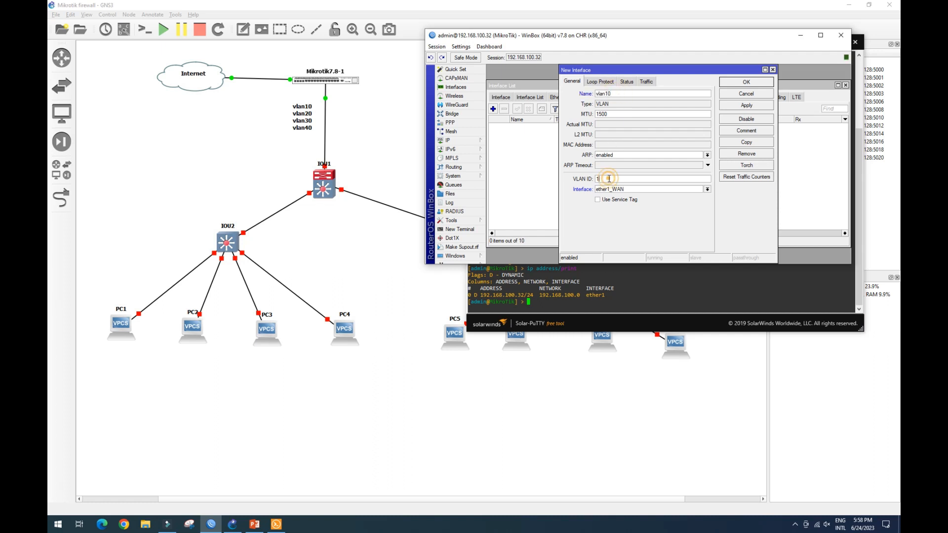
{"action": "left_click", "coordinate": [664, 190]}
{"action": "left_click", "coordinate": [662, 197]}
{"action": "left_click", "coordinate": [748, 106]}
{"action": "left_click", "coordinate": [747, 83]}
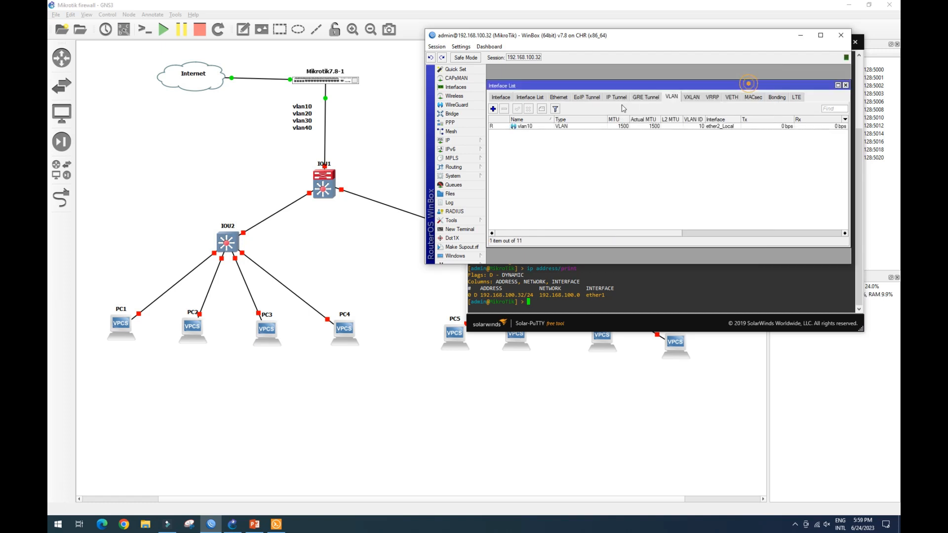
Create a VLAN interface named vlan20 with VLAN ID 20 on ether2_Local.
{"action": "left_click", "coordinate": [493, 109]}
{"action": "left_click", "coordinate": [624, 92]}
{"action": "key", "text": "BackSpace"}
{"action": "type", "text": "20"}
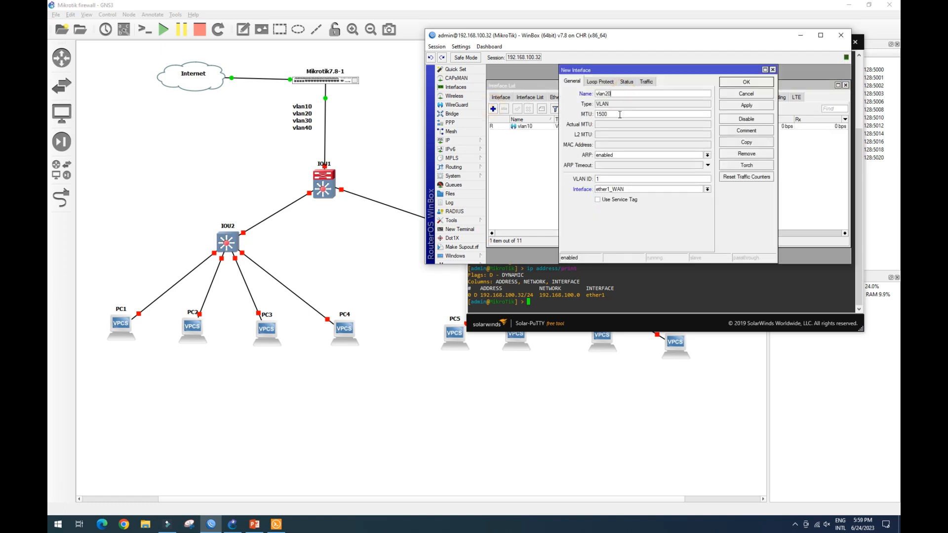
{"action": "left_click", "coordinate": [620, 178]}
{"action": "key", "text": "BackSpace"}
{"action": "type", "text": "20"}
{"action": "left_click", "coordinate": [642, 189]}
{"action": "left_click", "coordinate": [637, 201]}
{"action": "left_click", "coordinate": [746, 82]}
Create a VLAN interface named vlan30 with VLAN ID 30 on ether2_Local.
{"action": "left_click", "coordinate": [492, 109]}
{"action": "left_click", "coordinate": [615, 93]}
{"action": "key", "text": "BackSpace"}
{"action": "type", "text": "30"}
{"action": "left_click", "coordinate": [615, 179]}
{"action": "key", "text": "BackSpace"}
{"action": "left_click", "coordinate": [629, 189]}
{"action": "left_click", "coordinate": [624, 199]}
{"action": "left_click", "coordinate": [751, 82]}
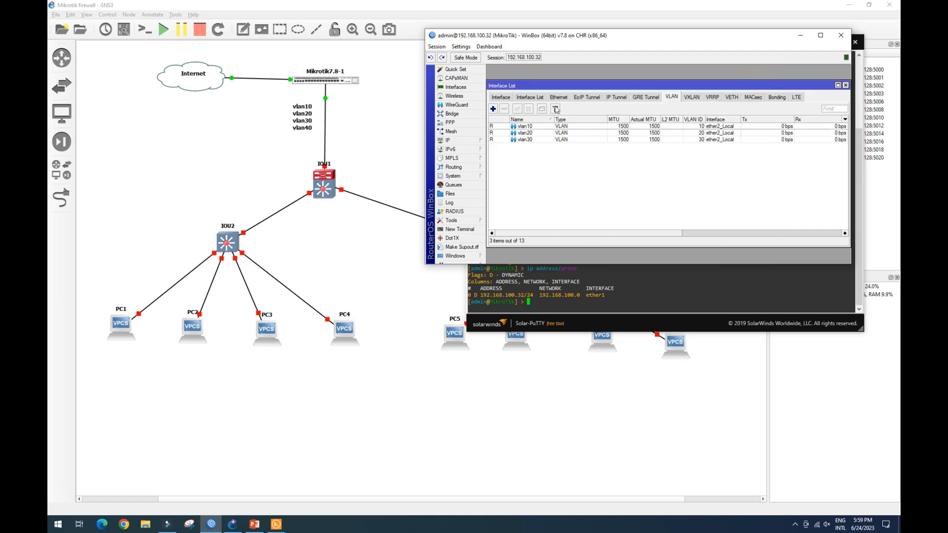
Create a VLAN interface named vlan40 with VLAN ID 40 on ether2_Local.
{"action": "left_click", "coordinate": [492, 109]}
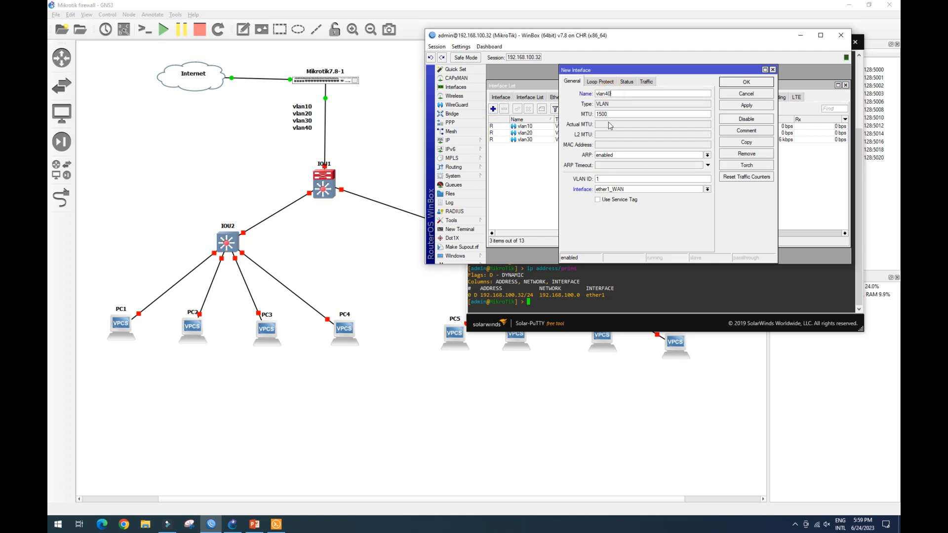
{"action": "left_click", "coordinate": [627, 189]}
{"action": "left_click", "coordinate": [626, 200]}
{"action": "left_click", "coordinate": [746, 104]}
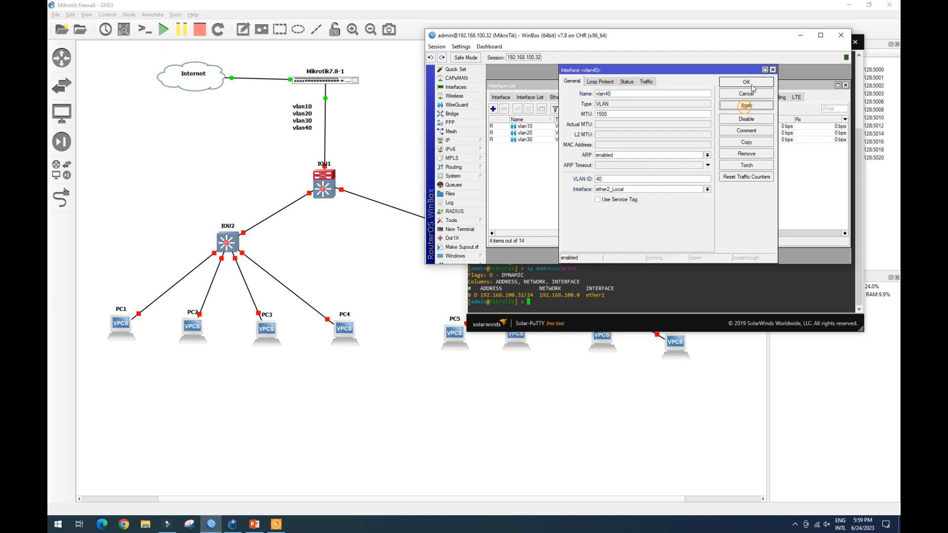
{"action": "left_click", "coordinate": [746, 82]}
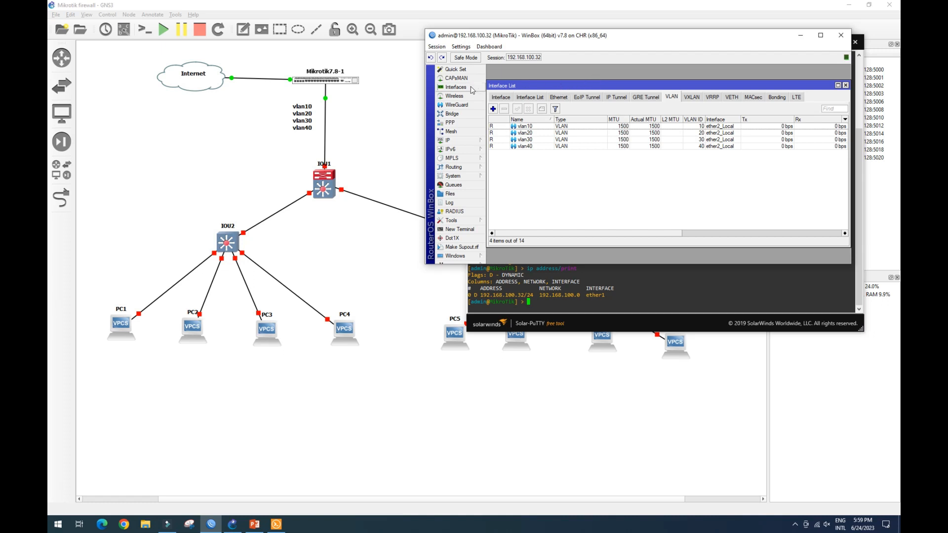
Open the IP address list and add address 192.168.10.1/24 on vlan10, checking the lab diagram for the subnets.
{"action": "left_click", "coordinate": [467, 141]}
{"action": "left_click", "coordinate": [512, 152]}
{"action": "left_click_drag", "start_coordinate": [656, 94], "coordinate": [640, 80]}
{"action": "left_click", "coordinate": [632, 107]}
{"action": "left_click_drag", "start_coordinate": [728, 224], "coordinate": [803, 220]}
{"action": "left_click_drag", "start_coordinate": [579, 139], "coordinate": [568, 139]}
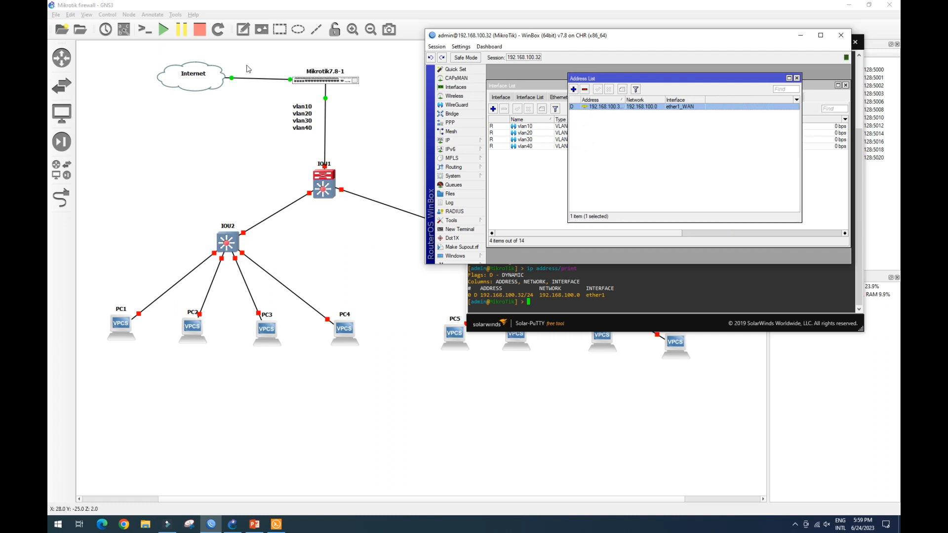
{"action": "left_click", "coordinate": [574, 90]}
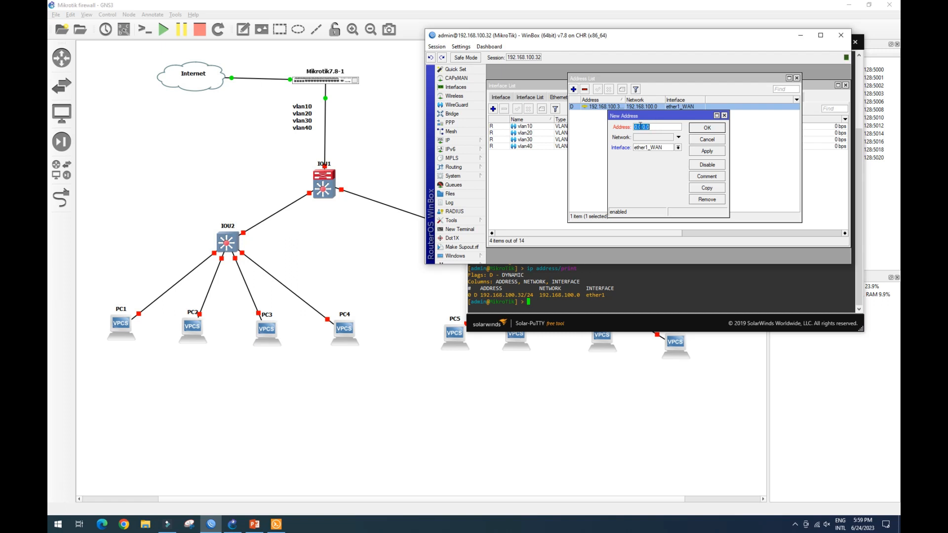
{"action": "left_click", "coordinate": [255, 524]}
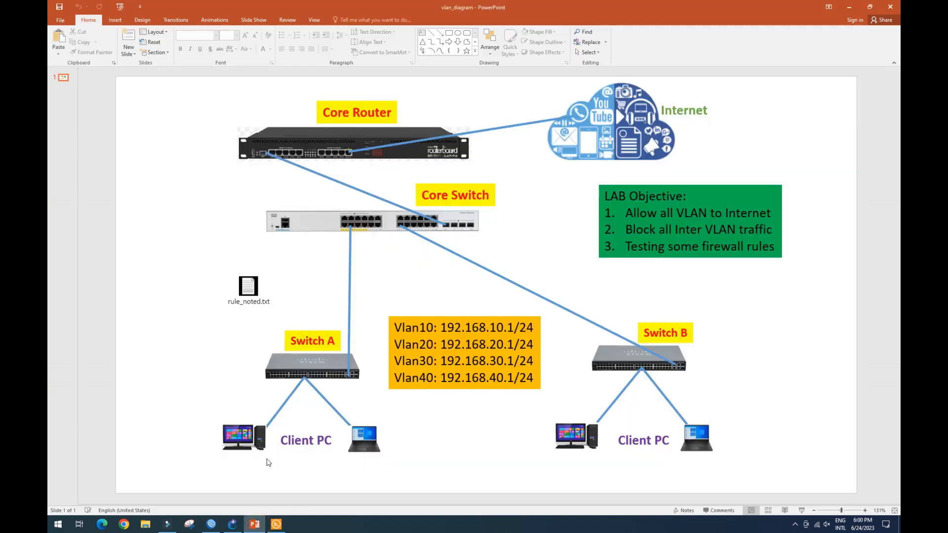
{"action": "left_click", "coordinate": [255, 525]}
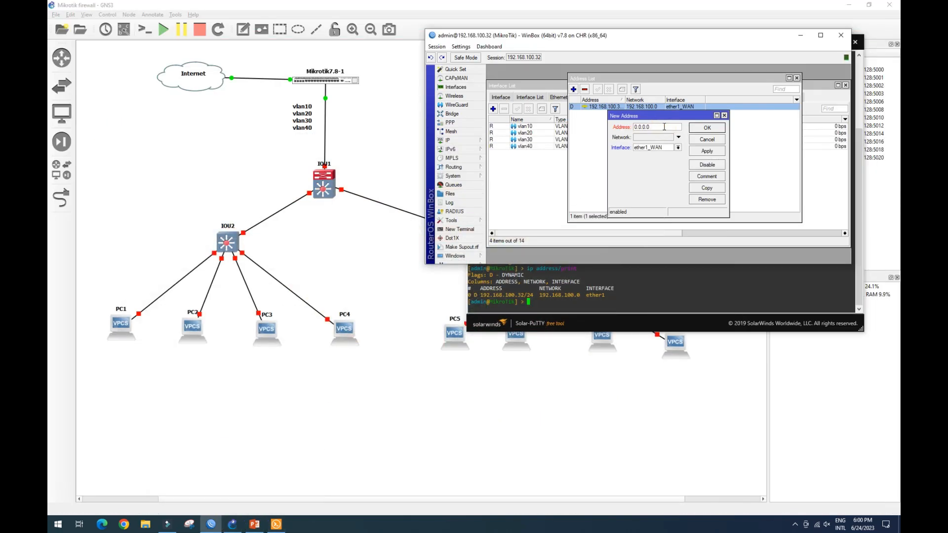
{"action": "type", "text": "192.168.10.1/24"}
{"action": "left_click", "coordinate": [677, 148]}
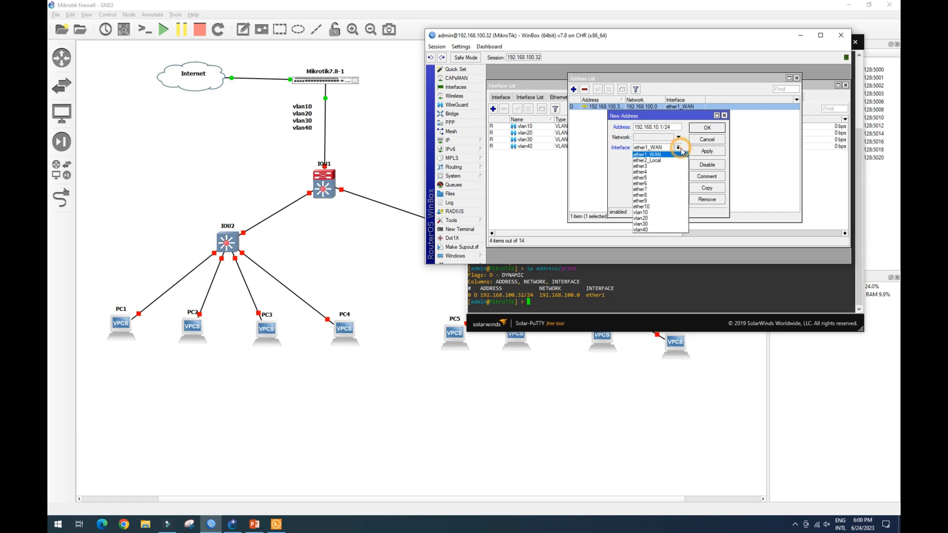
{"action": "left_click", "coordinate": [657, 212]}
{"action": "left_click", "coordinate": [707, 152]}
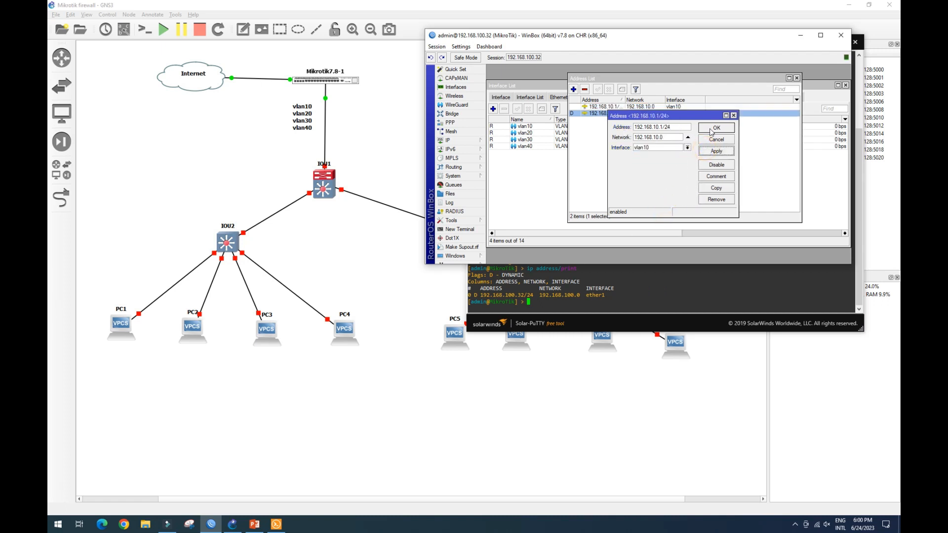
{"action": "left_click", "coordinate": [712, 130]}
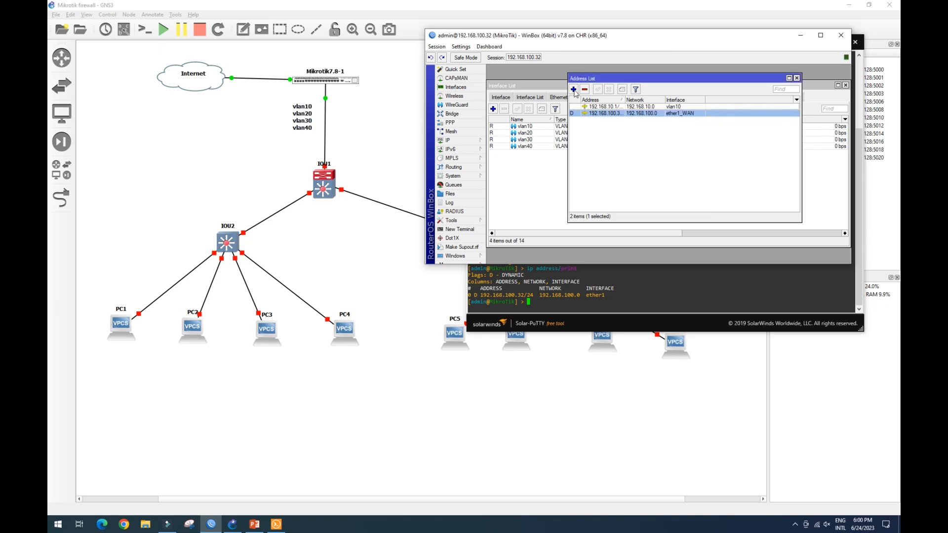
Add IP address 192.168.20.1/24 on interface vlan20.
{"action": "left_click", "coordinate": [573, 89]}
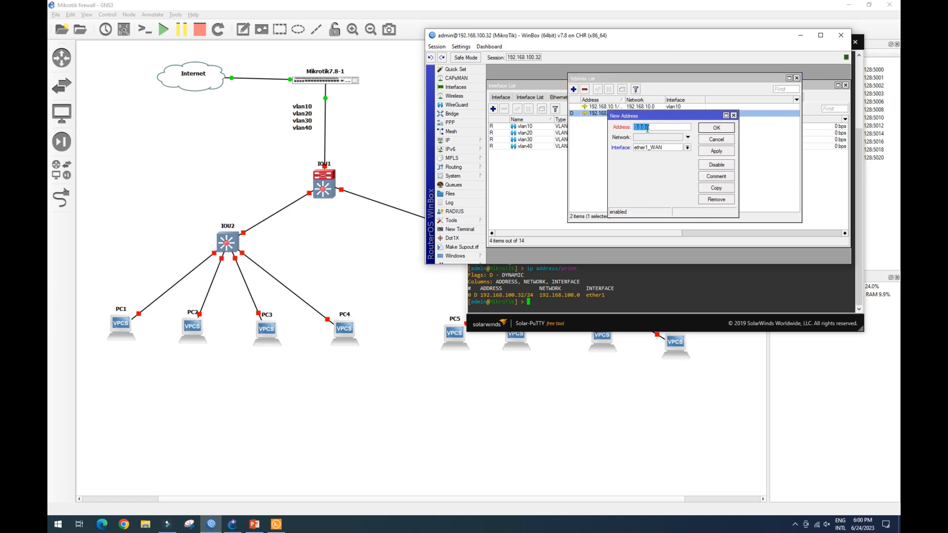
{"action": "type", "text": "192.168.20.1/24"}
{"action": "left_click_drag", "start_coordinate": [663, 128], "coordinate": [632, 131]}
{"action": "key", "text": "ctrl+c"}
{"action": "left_click", "coordinate": [687, 148]}
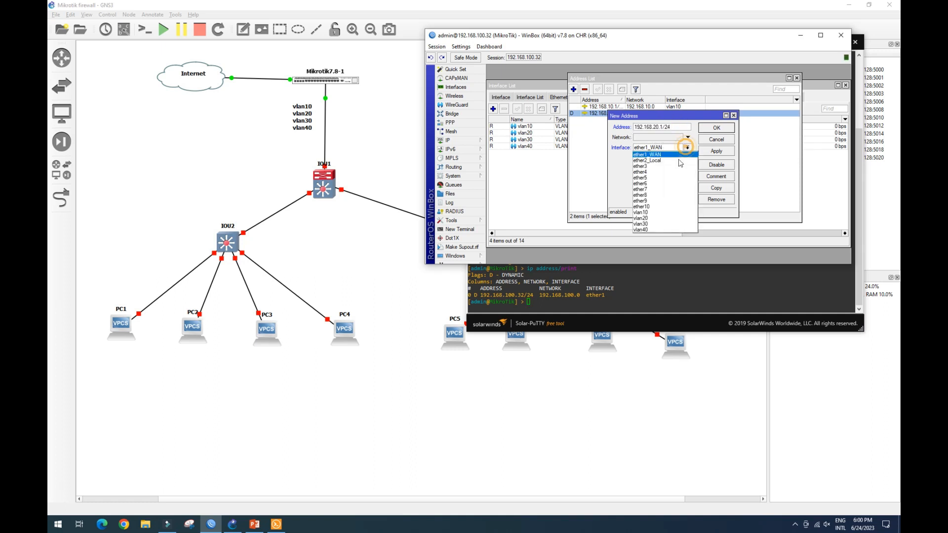
{"action": "left_click", "coordinate": [669, 220]}
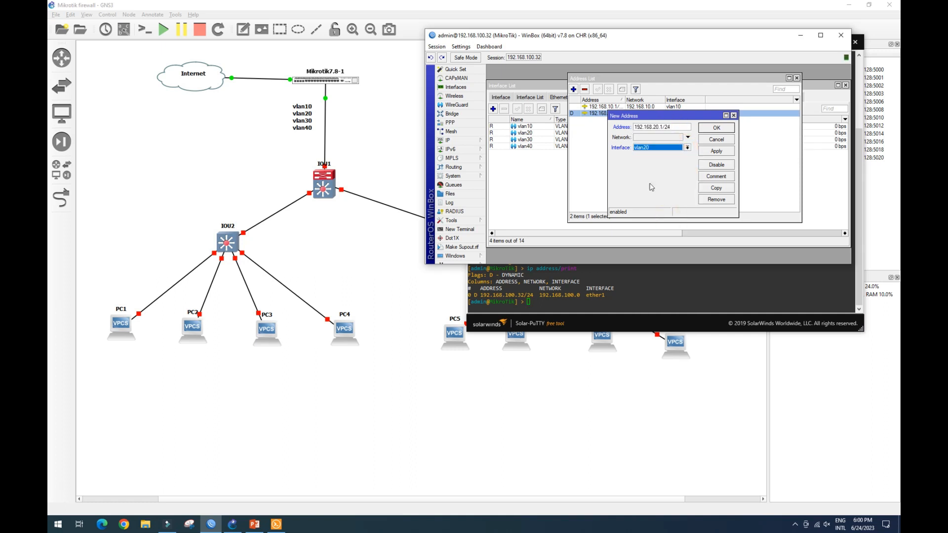
{"action": "left_click", "coordinate": [716, 150]}
{"action": "left_click", "coordinate": [716, 127]}
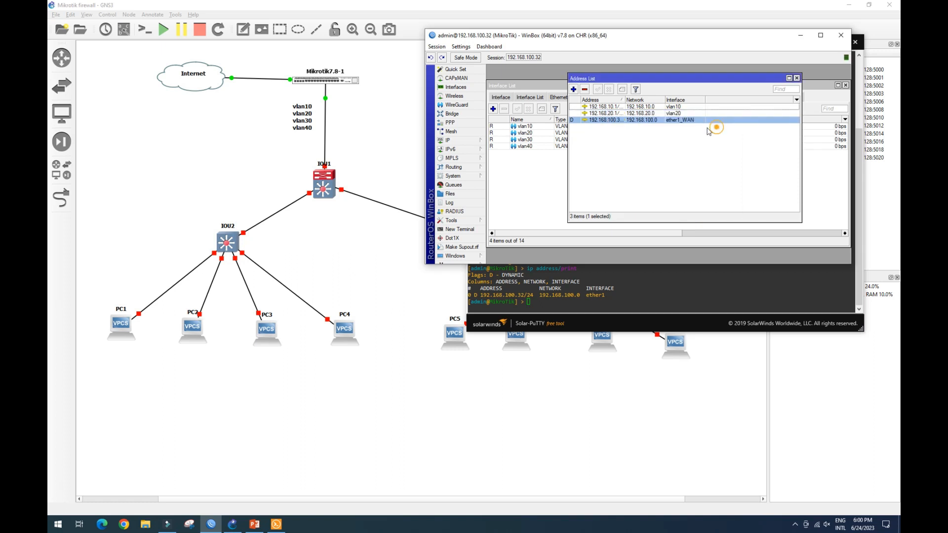
Add IP address 192.168.30.1/24 on interface vlan30.
{"action": "left_click", "coordinate": [573, 90]}
{"action": "type", "text": "192.168.10.1/24"}
{"action": "left_click", "coordinate": [655, 127]}
{"action": "key", "text": "BackSpace"}
{"action": "type", "text": "3"}
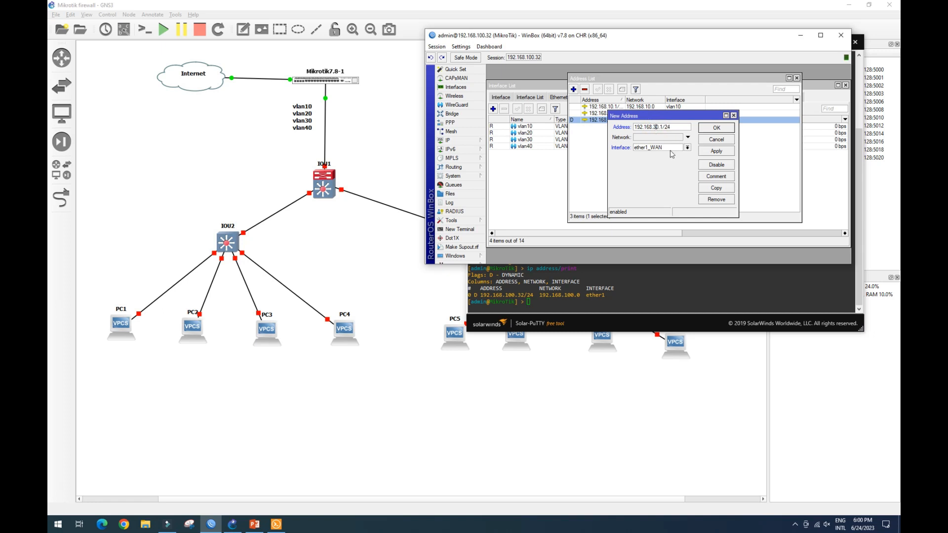
{"action": "left_click", "coordinate": [668, 148]}
{"action": "left_click", "coordinate": [667, 225]}
{"action": "left_click", "coordinate": [716, 150]}
{"action": "left_click", "coordinate": [717, 128]}
Add IP address 192.168.40.1/24 on interface vlan40 and close the address list.
{"action": "left_click", "coordinate": [573, 89]}
{"action": "key", "text": "ctrl+v"}
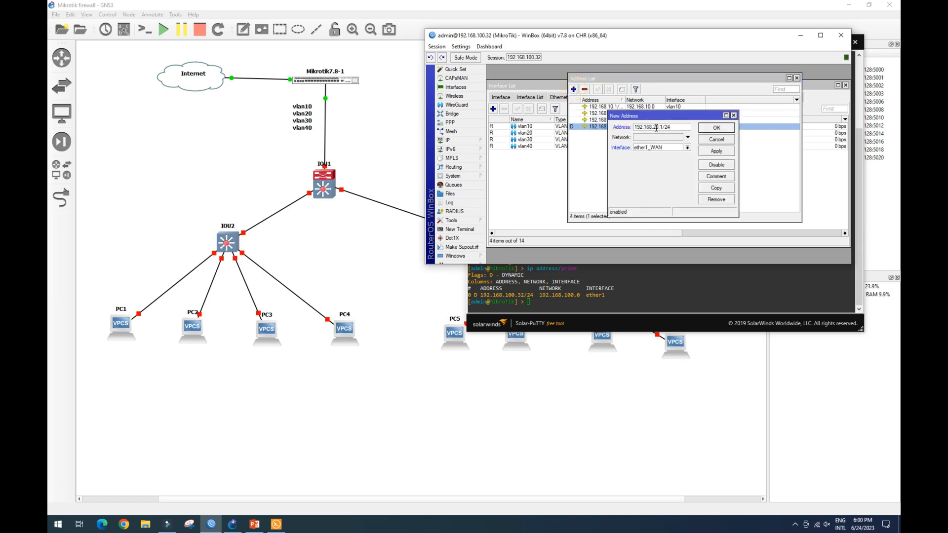
{"action": "left_click", "coordinate": [655, 127]}
{"action": "key", "text": "BackSpace"}
{"action": "type", "text": "4"}
{"action": "left_click", "coordinate": [664, 148]}
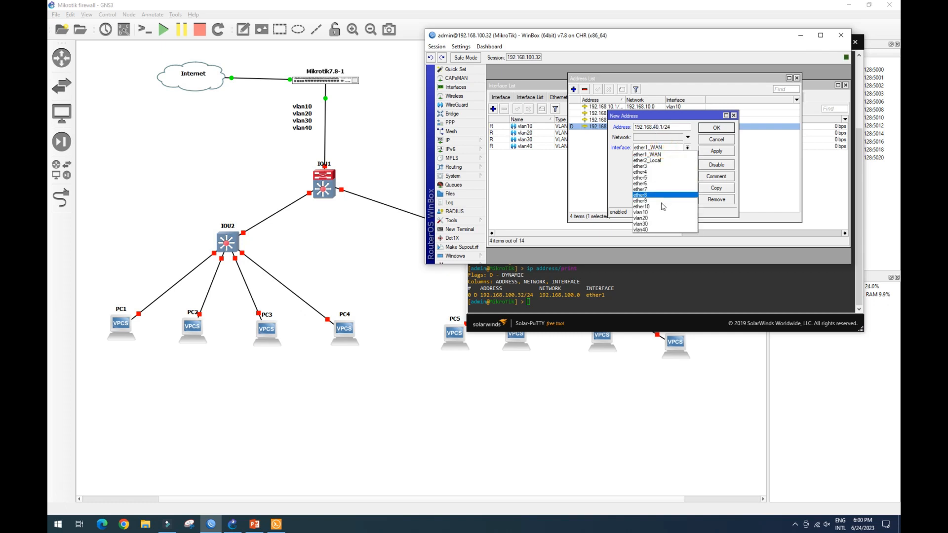
{"action": "left_click", "coordinate": [664, 230]}
{"action": "left_click", "coordinate": [716, 128]}
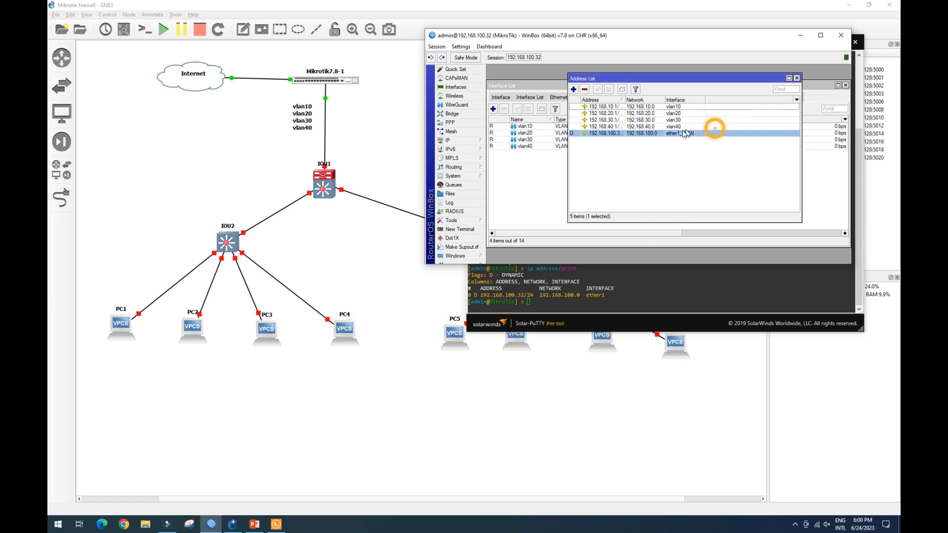
{"action": "left_click", "coordinate": [797, 78]}
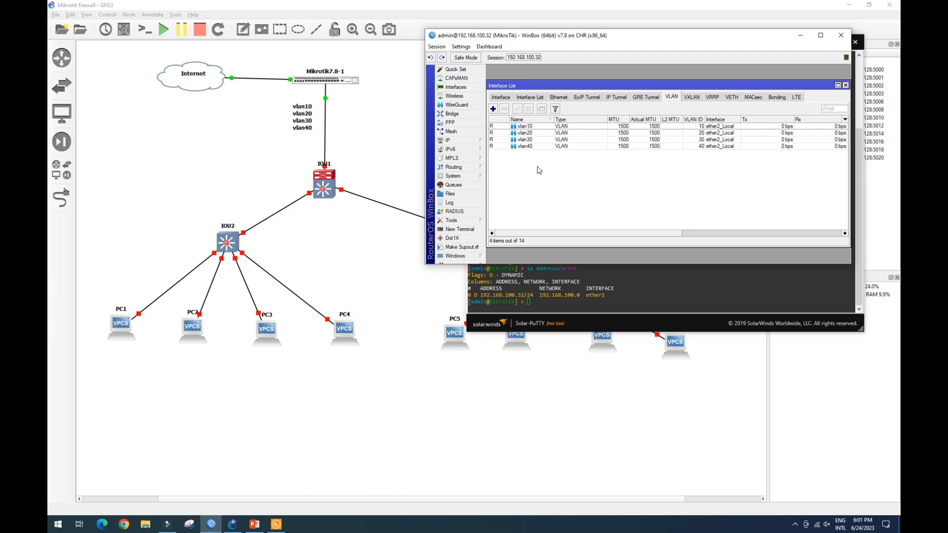
Set the router's DNS server to 8.8.8.8 in the DNS settings.
{"action": "left_click_drag", "start_coordinate": [632, 88], "coordinate": [638, 82]}
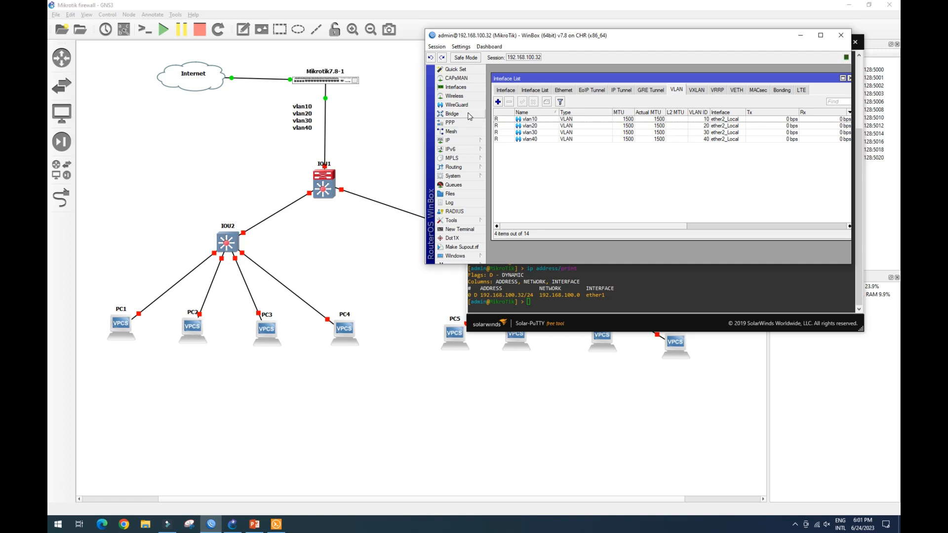
{"action": "left_click", "coordinate": [470, 141]}
{"action": "left_click", "coordinate": [512, 194]}
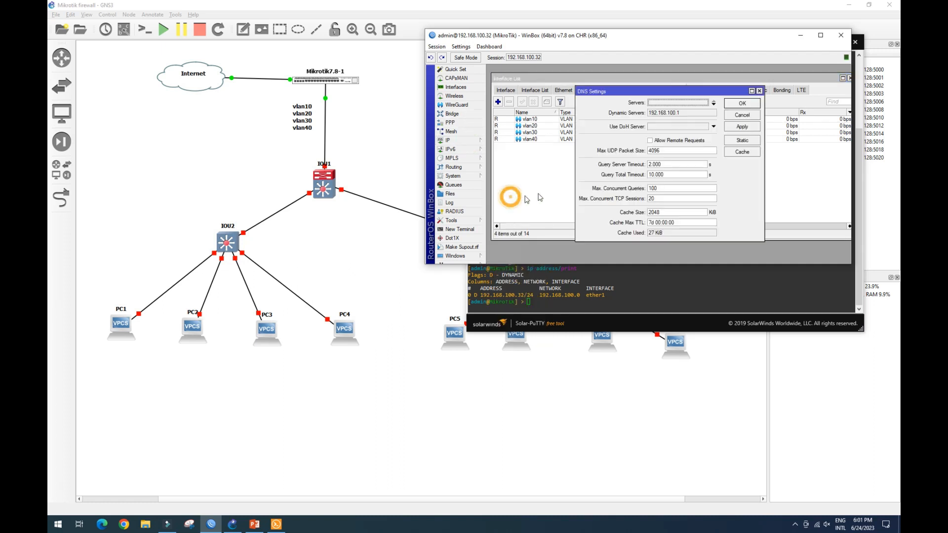
{"action": "left_click_drag", "start_coordinate": [678, 88], "coordinate": [678, 76]}
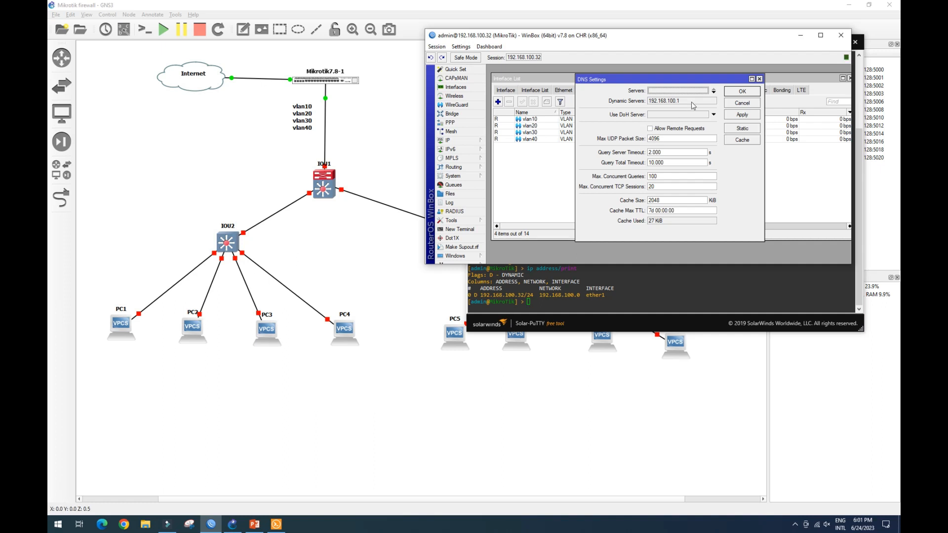
{"action": "left_click", "coordinate": [714, 93]}
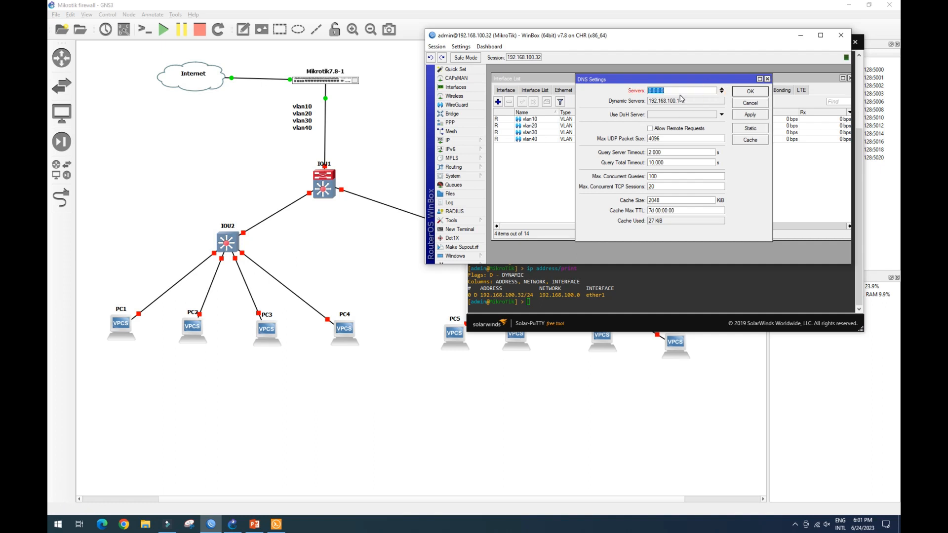
{"action": "type", "text": "8.8.8.8"}
{"action": "left_click", "coordinate": [749, 115]}
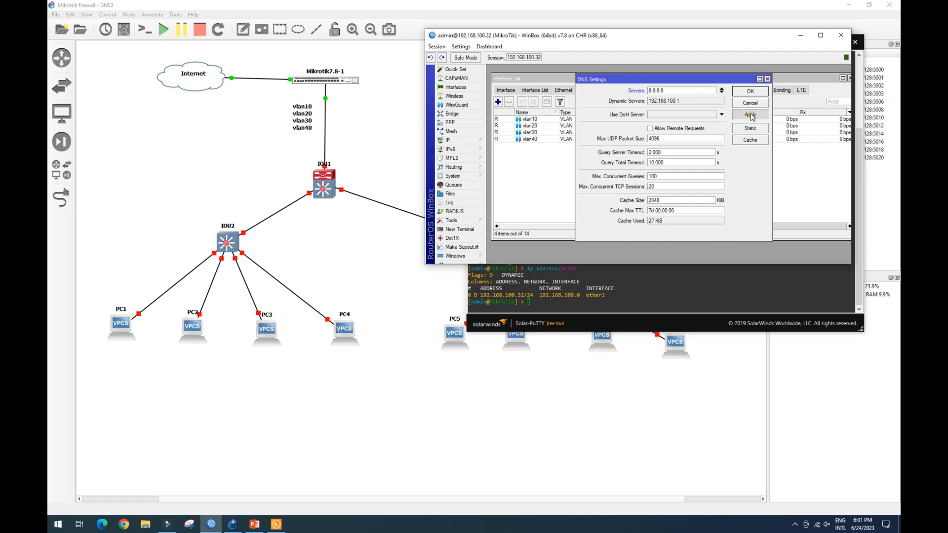
{"action": "left_click", "coordinate": [750, 91]}
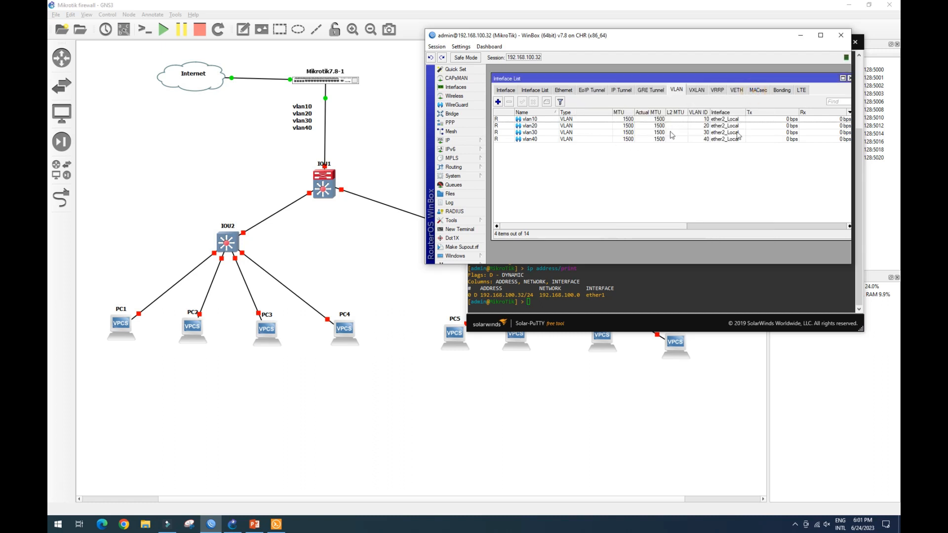
Add a default route 0.0.0.0/0 with gateway 192.168.100.1.
{"action": "left_click", "coordinate": [849, 79]}
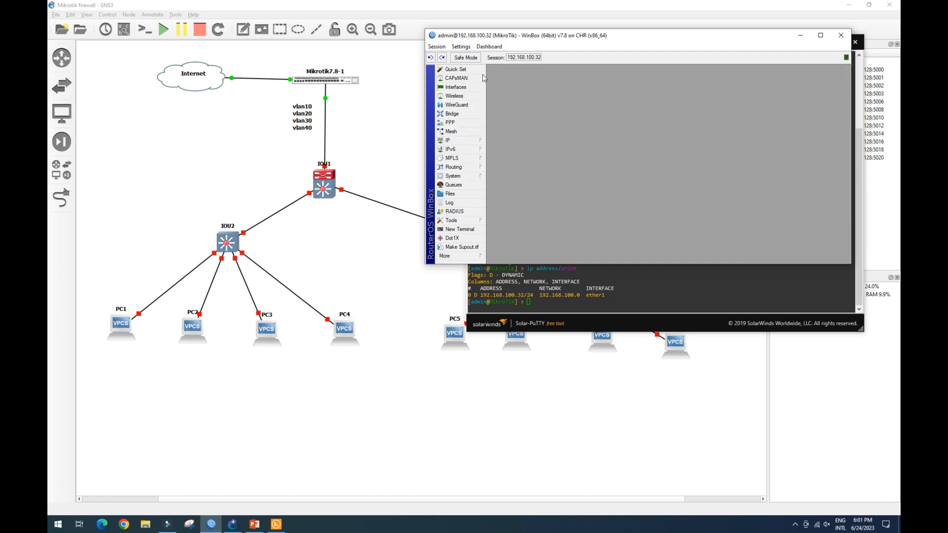
{"action": "left_click", "coordinate": [472, 144]}
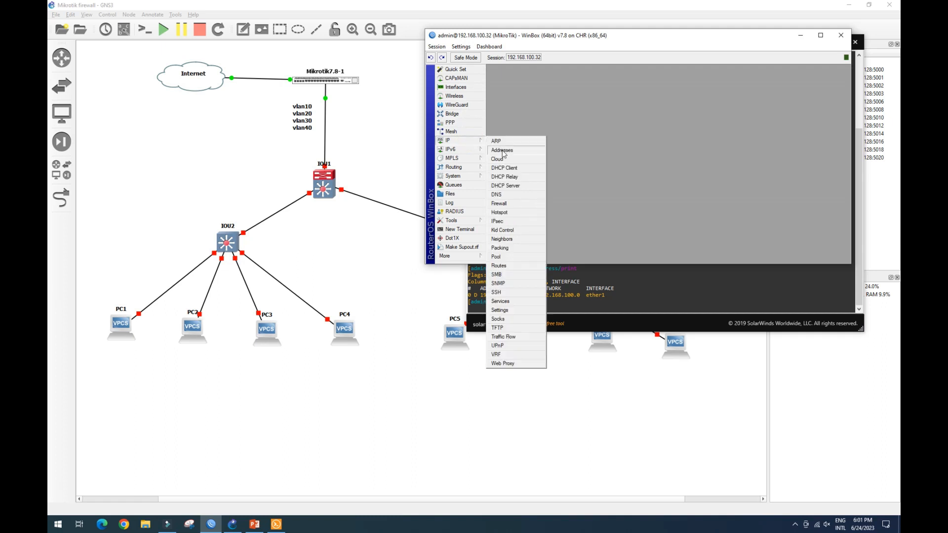
{"action": "left_click", "coordinate": [518, 266]}
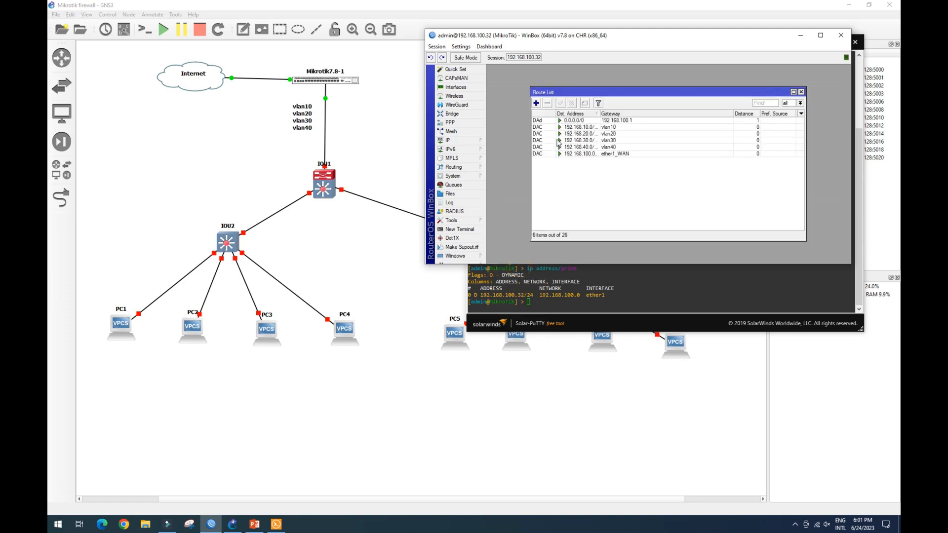
{"action": "left_click", "coordinate": [536, 103]}
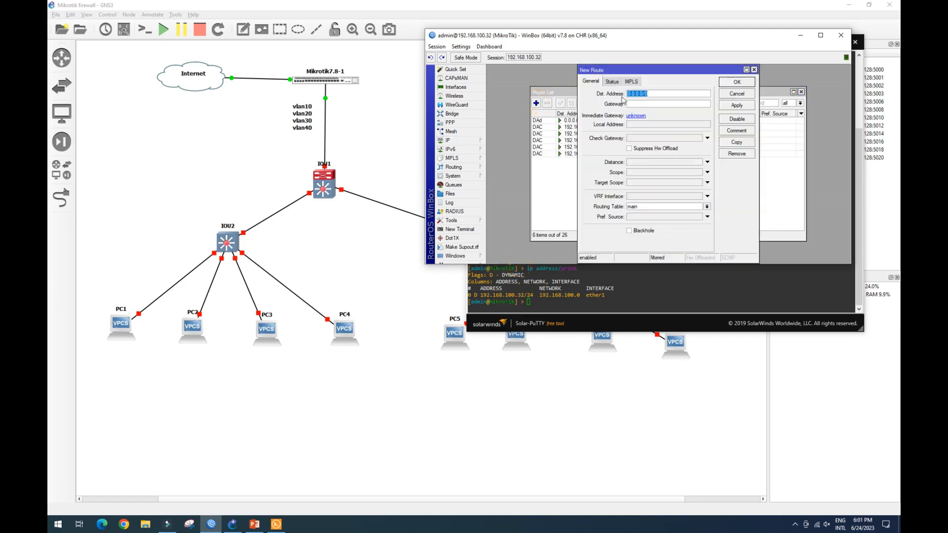
{"action": "left_click", "coordinate": [638, 104]}
{"action": "type", "text": "192.168.100.1"}
{"action": "left_click", "coordinate": [736, 105]}
{"action": "left_click", "coordinate": [738, 83]}
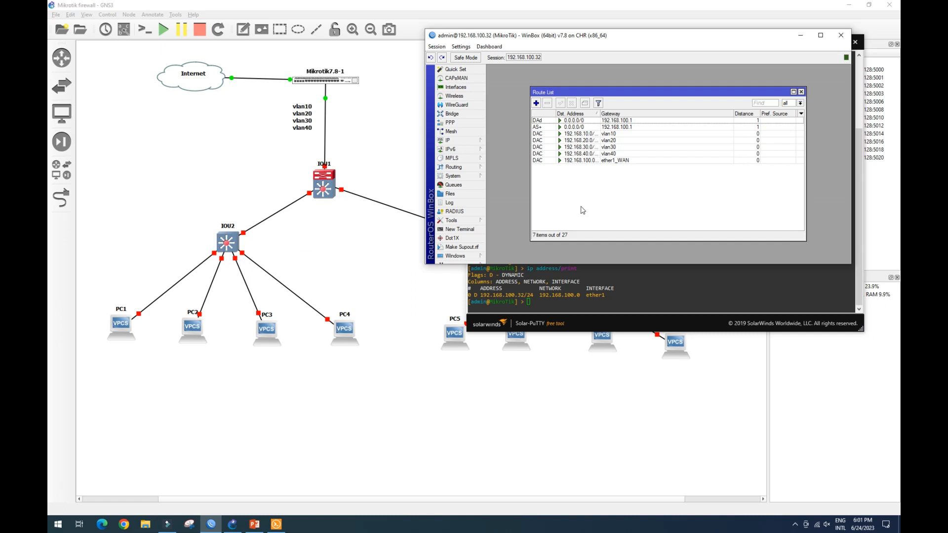
Start DHCP Setup on interface vlan10, accepting the default address space, gateway, address pool and lease time.
{"action": "left_click", "coordinate": [801, 92]}
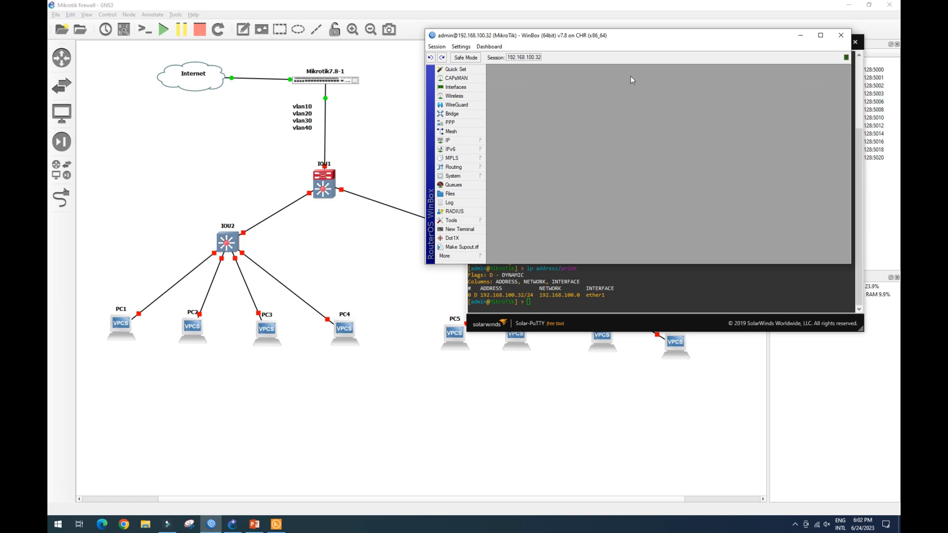
{"action": "left_click_drag", "start_coordinate": [658, 36], "coordinate": [676, 28]}
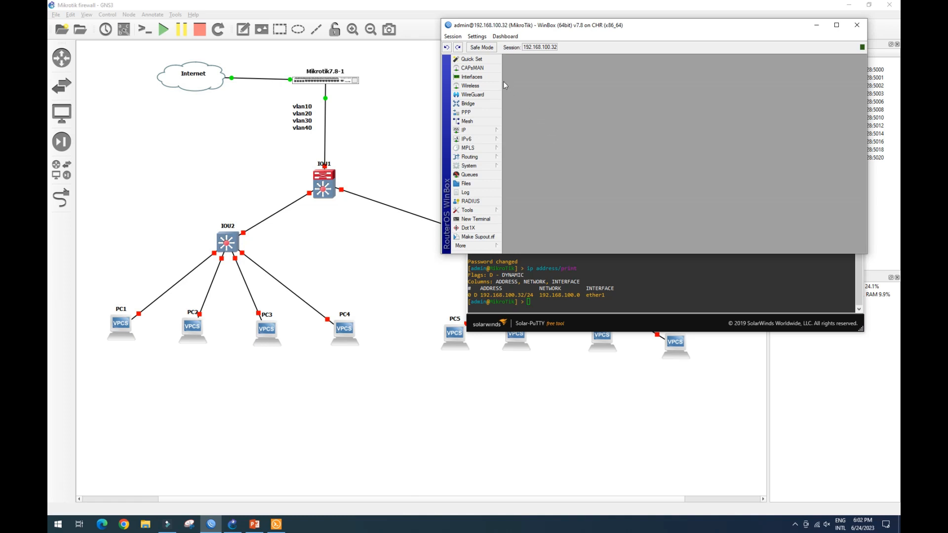
{"action": "left_click", "coordinate": [485, 132]}
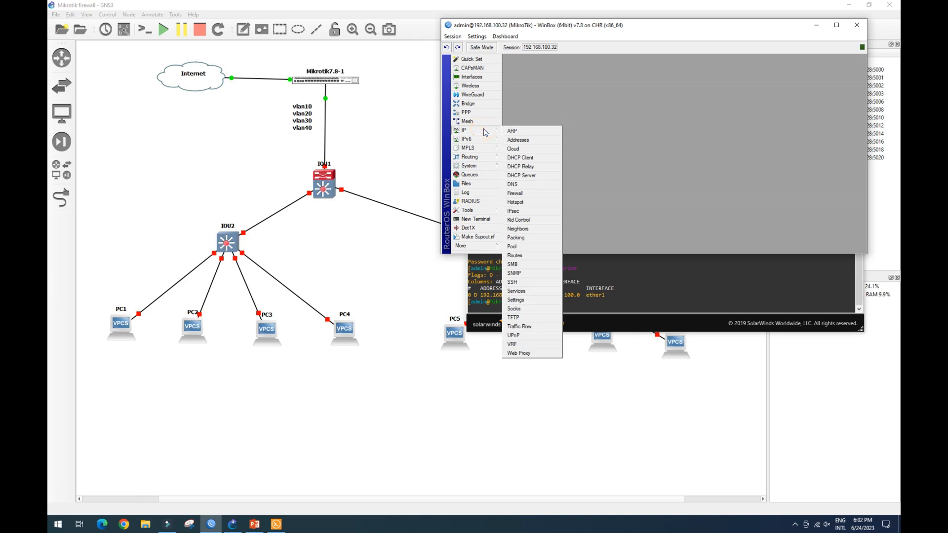
{"action": "left_click", "coordinate": [533, 179]}
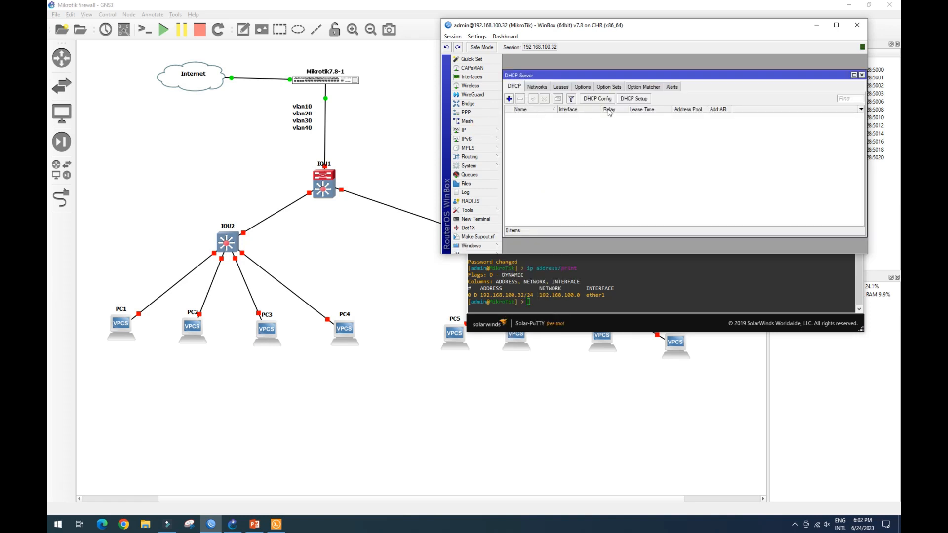
{"action": "left_click", "coordinate": [645, 100]}
{"action": "left_click", "coordinate": [736, 154]}
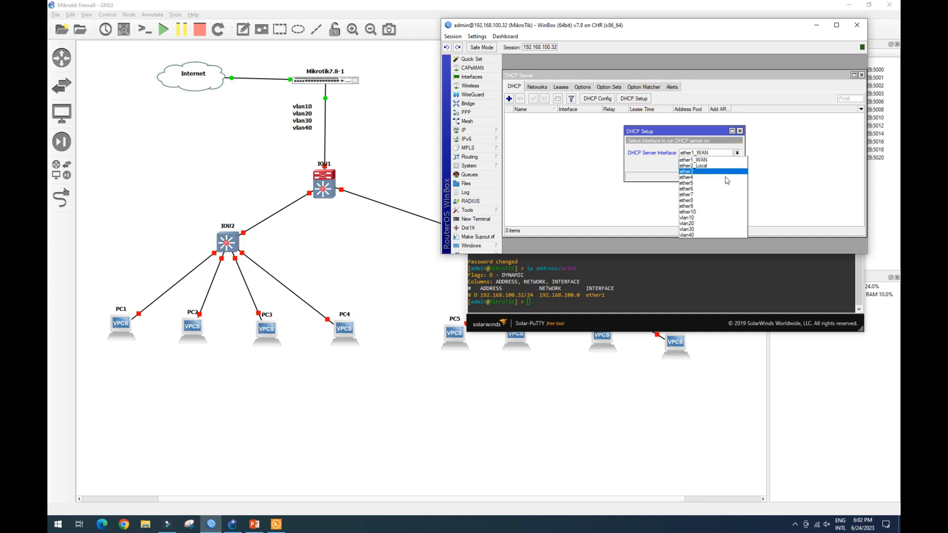
{"action": "left_click", "coordinate": [715, 217]}
{"action": "left_click", "coordinate": [706, 165]}
{"action": "left_click", "coordinate": [707, 165]}
{"action": "left_click", "coordinate": [707, 165]}
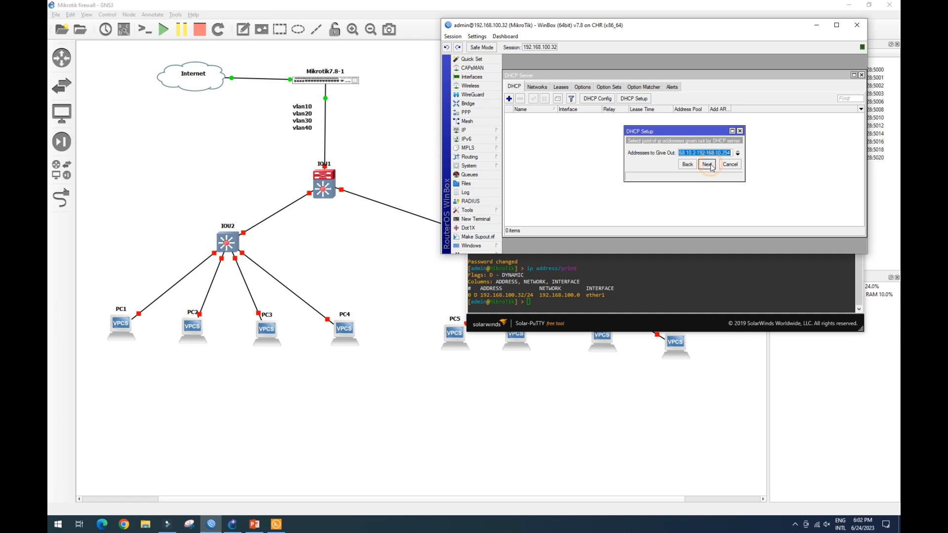
{"action": "left_click", "coordinate": [707, 165]}
{"action": "left_click", "coordinate": [707, 164]}
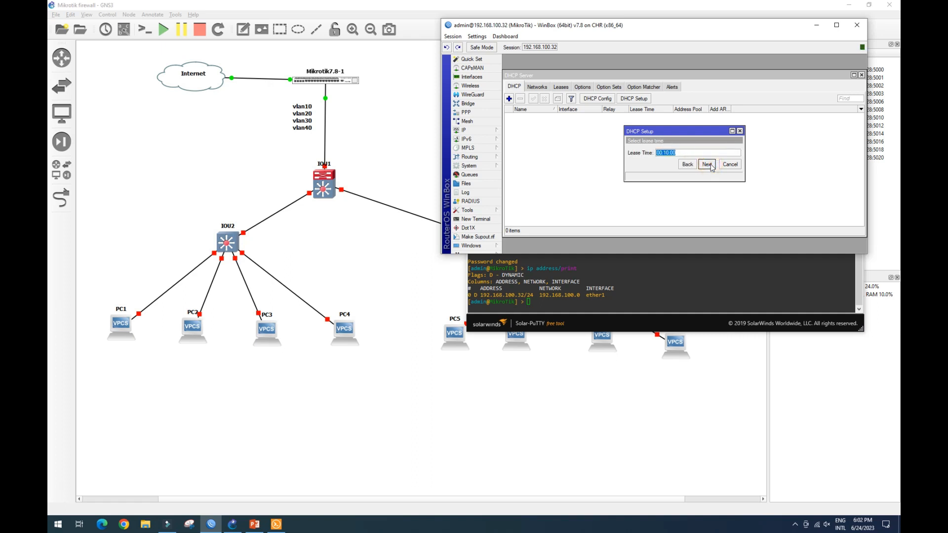
Add 8.8.8.8 as a second DNS server and complete the vlan10 DHCP setup.
{"action": "left_click", "coordinate": [688, 165]}
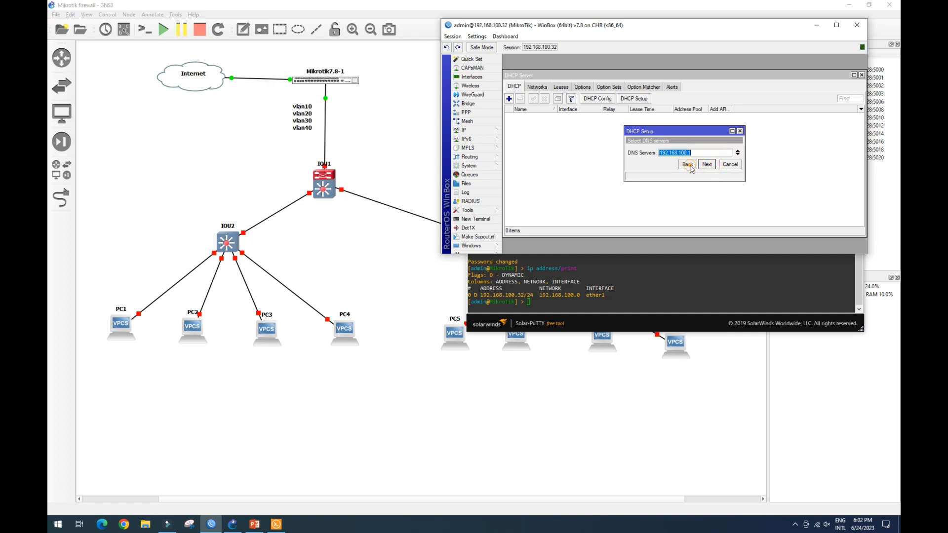
{"action": "left_click", "coordinate": [738, 154]}
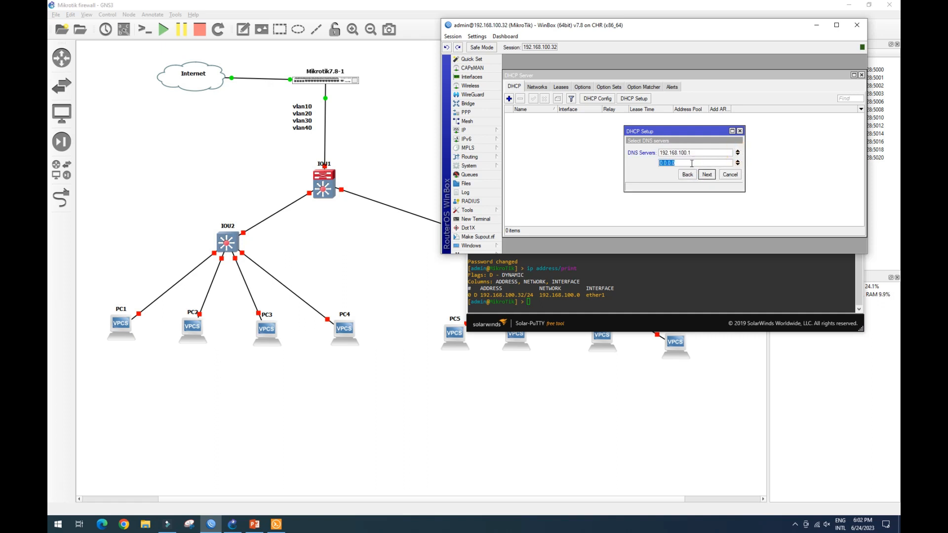
{"action": "type", "text": "8.8.8.8"}
{"action": "left_click", "coordinate": [708, 175]}
{"action": "left_click", "coordinate": [708, 175]}
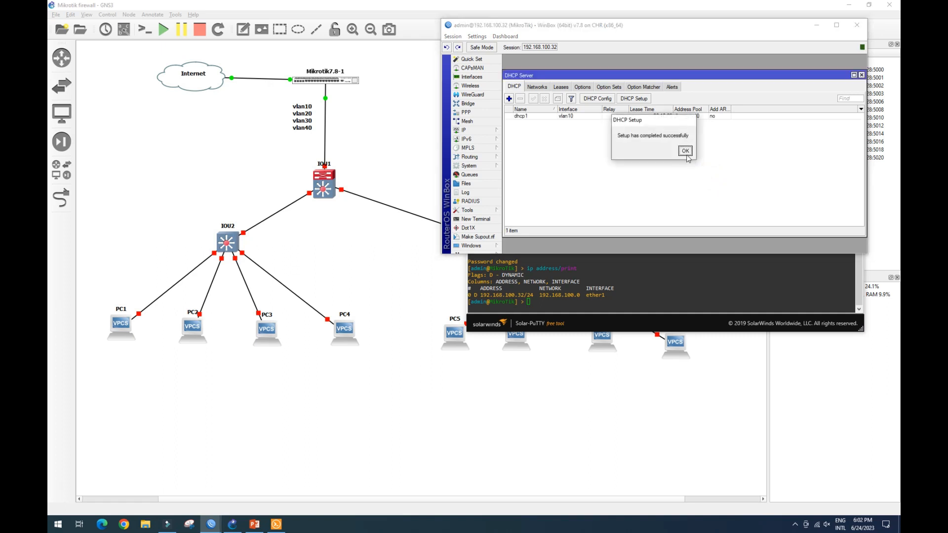
{"action": "left_click", "coordinate": [686, 154]}
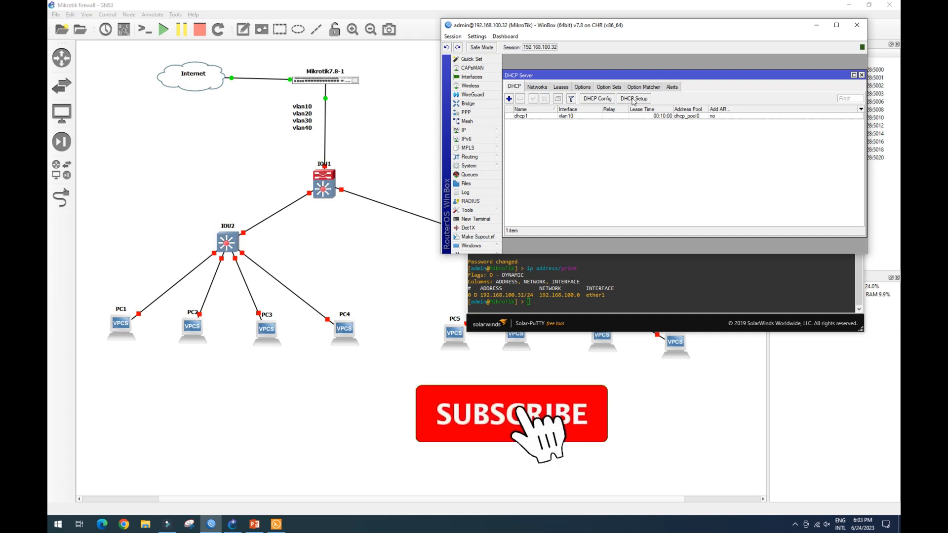
Run DHCP Setup on interface vlan20 with the default settings.
{"action": "left_click_drag", "start_coordinate": [643, 75], "coordinate": [644, 72]}
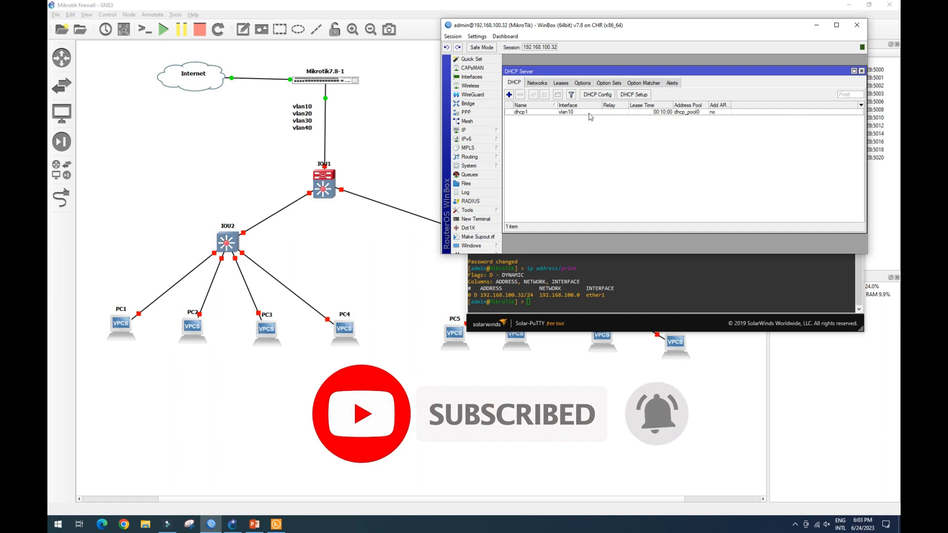
{"action": "left_click", "coordinate": [641, 96]}
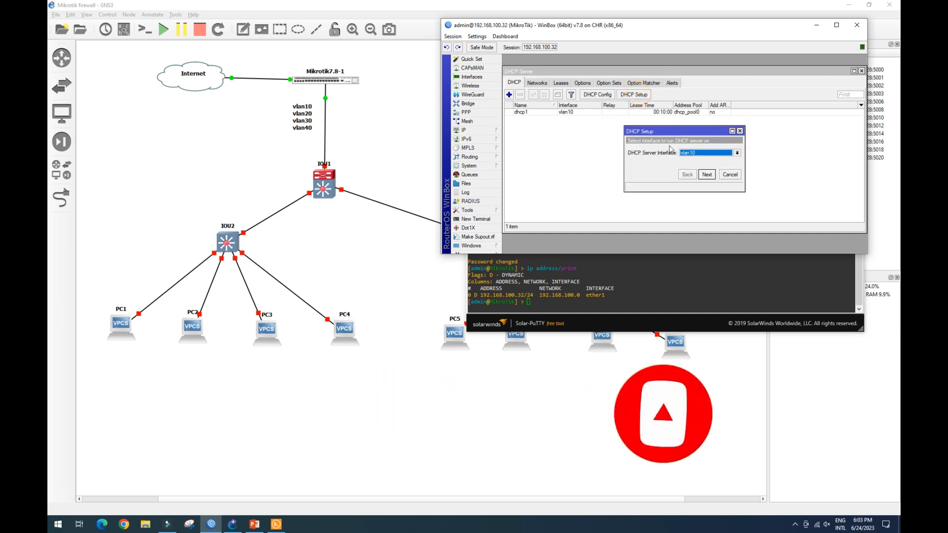
{"action": "left_click", "coordinate": [736, 153]}
{"action": "left_click", "coordinate": [711, 223]}
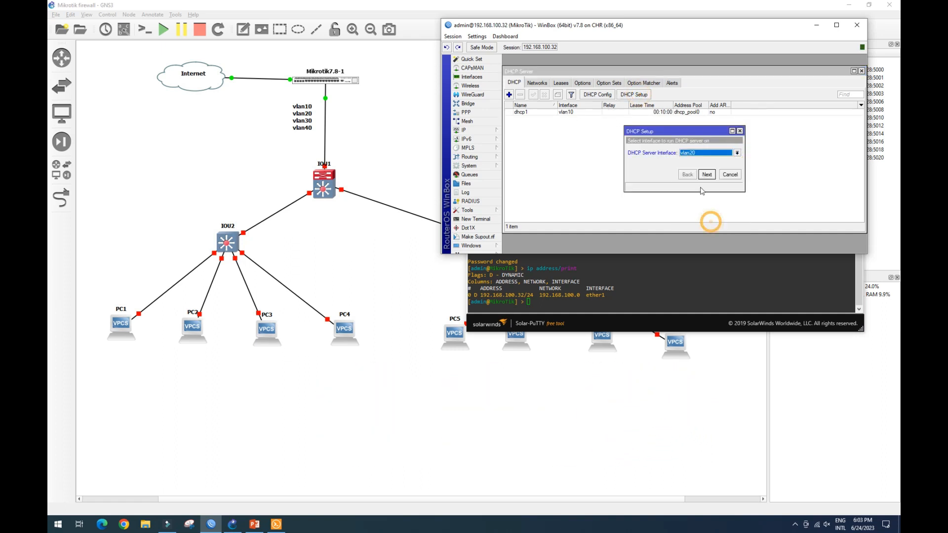
{"action": "left_click", "coordinate": [707, 175]}
{"action": "left_click", "coordinate": [707, 175]}
{"action": "left_click", "coordinate": [707, 176]}
{"action": "left_click", "coordinate": [707, 175]}
{"action": "left_click", "coordinate": [707, 176]}
{"action": "left_click", "coordinate": [707, 175]}
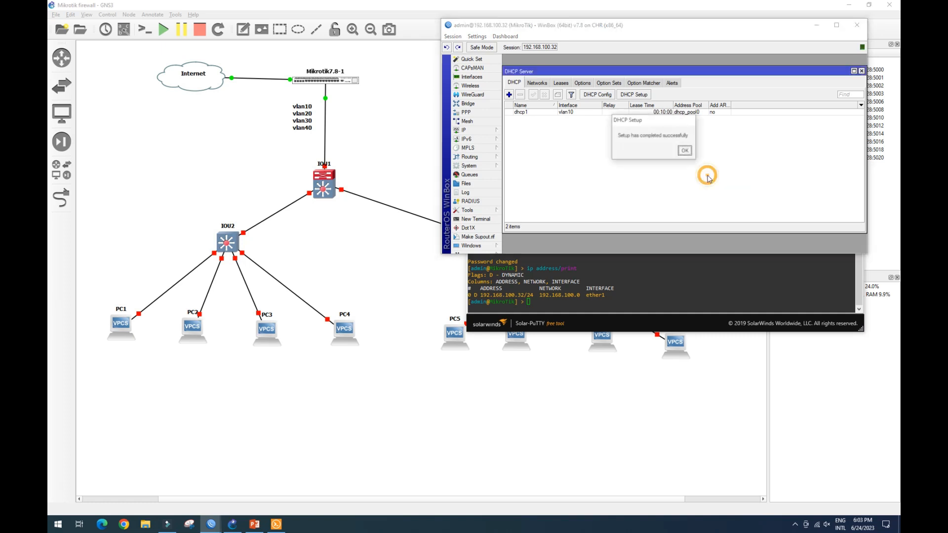
{"action": "left_click", "coordinate": [684, 151]}
Run DHCP Setup on interface vlan30 with the default settings.
{"action": "left_click", "coordinate": [634, 94]}
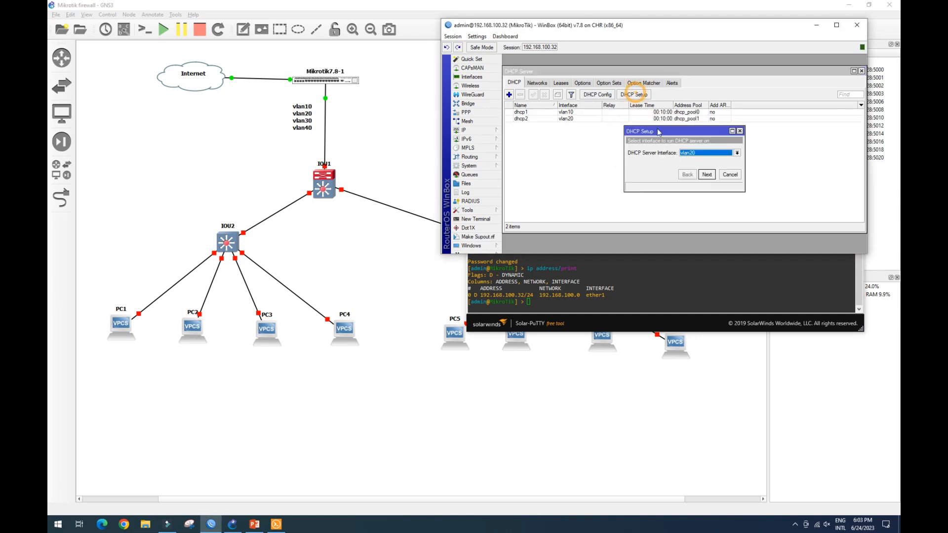
{"action": "left_click", "coordinate": [736, 153]}
{"action": "left_click", "coordinate": [726, 229]}
{"action": "left_click", "coordinate": [708, 176]}
{"action": "left_click", "coordinate": [708, 175]}
{"action": "left_click", "coordinate": [708, 175]}
{"action": "left_click", "coordinate": [708, 175]}
{"action": "left_click", "coordinate": [708, 175]}
{"action": "left_click", "coordinate": [708, 175]}
{"action": "left_click", "coordinate": [685, 150]}
Run DHCP Setup on interface vlan40 with the default settings and close the DHCP server window.
{"action": "left_click", "coordinate": [634, 94]}
{"action": "left_click", "coordinate": [736, 153]}
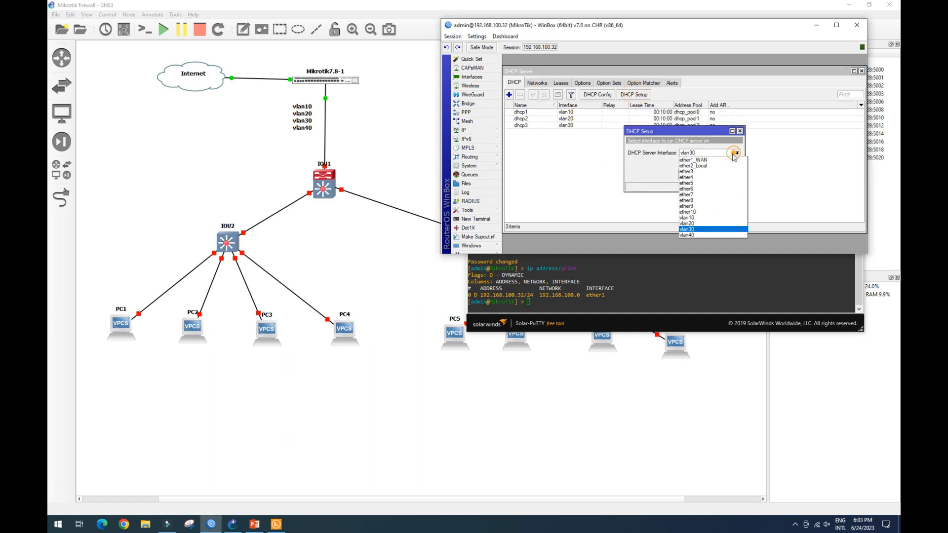
{"action": "left_click", "coordinate": [725, 235]}
{"action": "left_click", "coordinate": [707, 175]}
{"action": "left_click", "coordinate": [707, 176]}
{"action": "left_click", "coordinate": [706, 175]}
{"action": "left_click", "coordinate": [707, 175]}
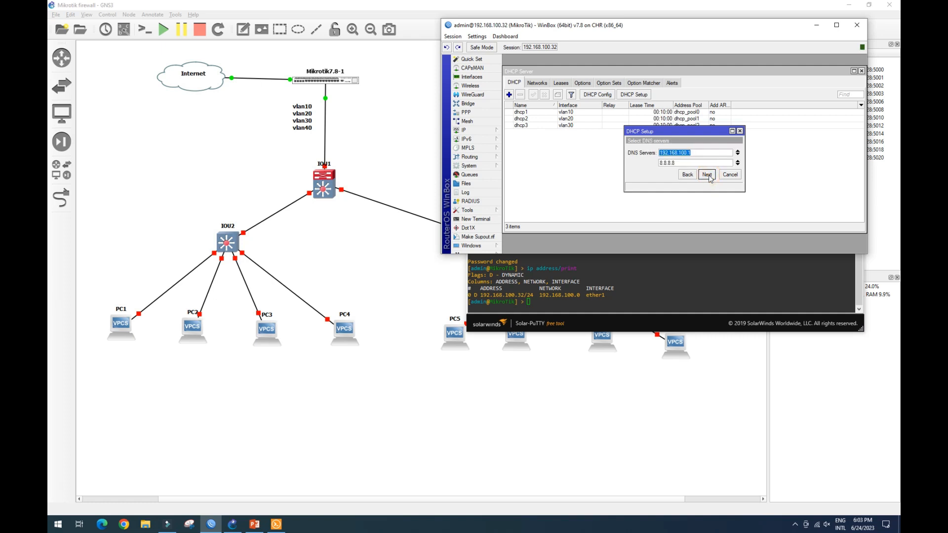
{"action": "left_click", "coordinate": [707, 176]}
{"action": "left_click", "coordinate": [707, 175]}
{"action": "left_click", "coordinate": [685, 151]}
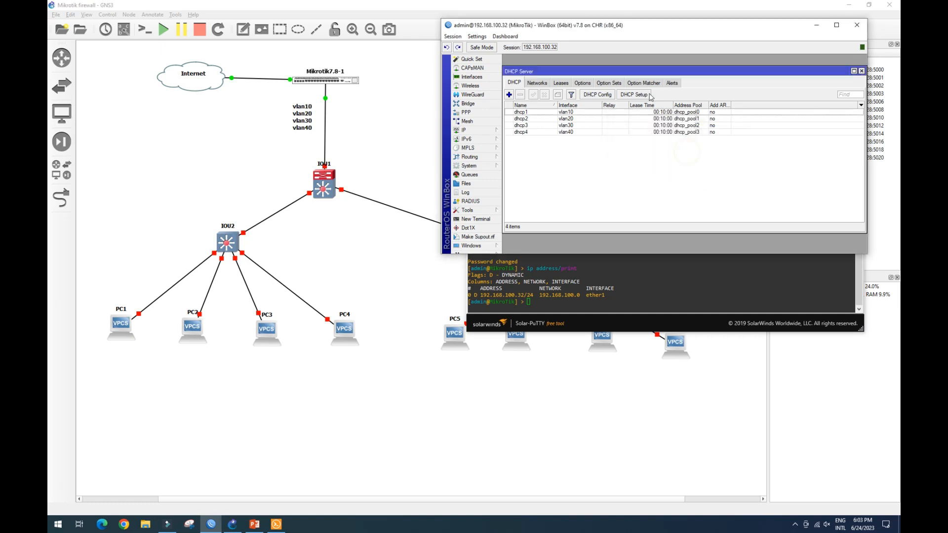
{"action": "left_click", "coordinate": [861, 71]}
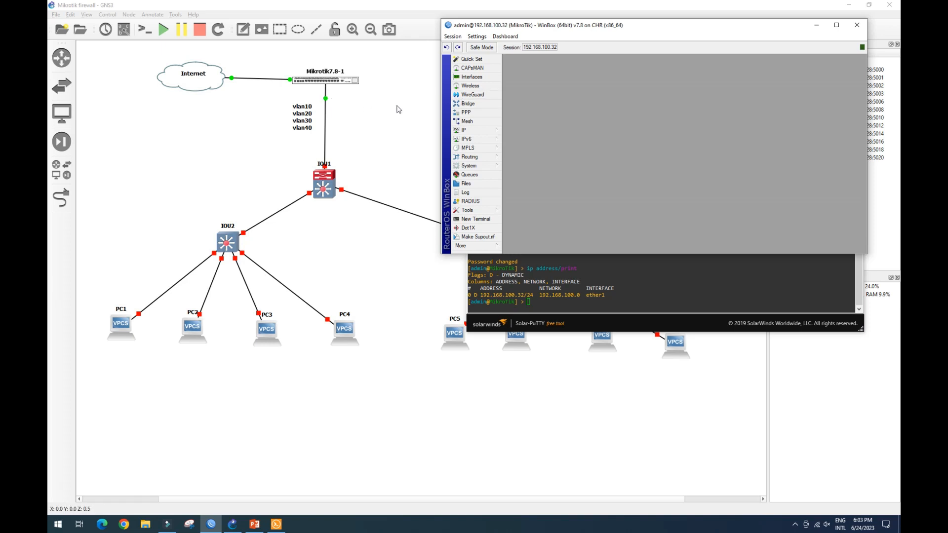
{"action": "left_click", "coordinate": [816, 24]}
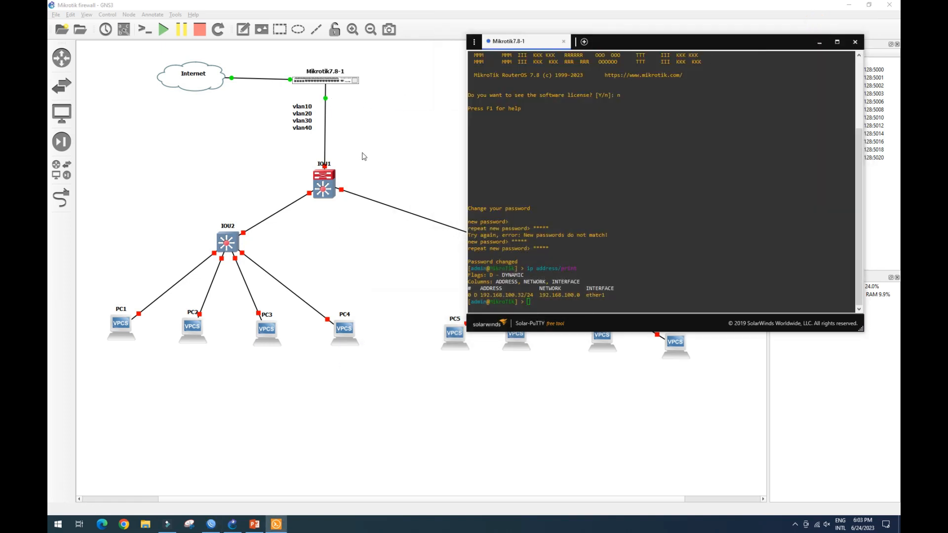
{"action": "left_click", "coordinate": [819, 42]}
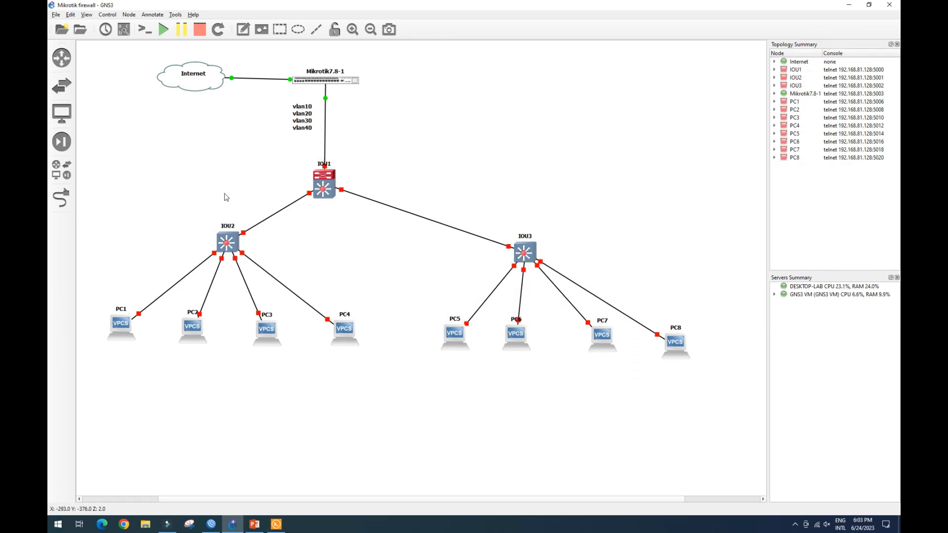
Start the IOU1 switch and open its console.
{"action": "right_click", "coordinate": [324, 187]}
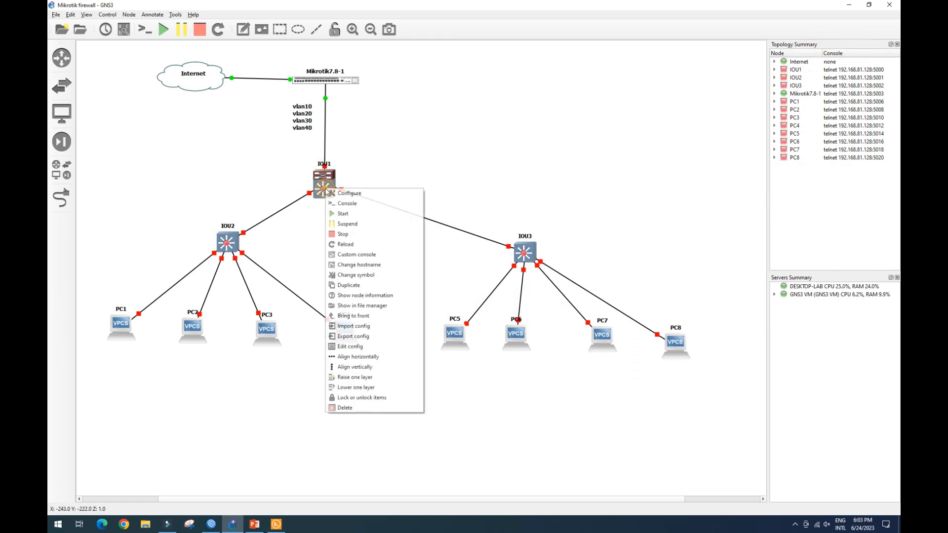
{"action": "left_click", "coordinate": [338, 213]}
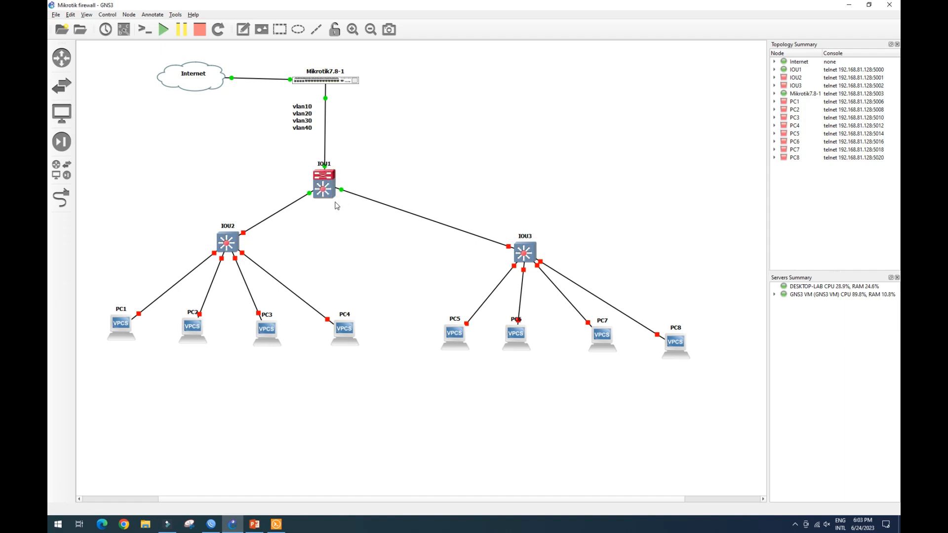
{"action": "mouse_move", "coordinate": [328, 189]}
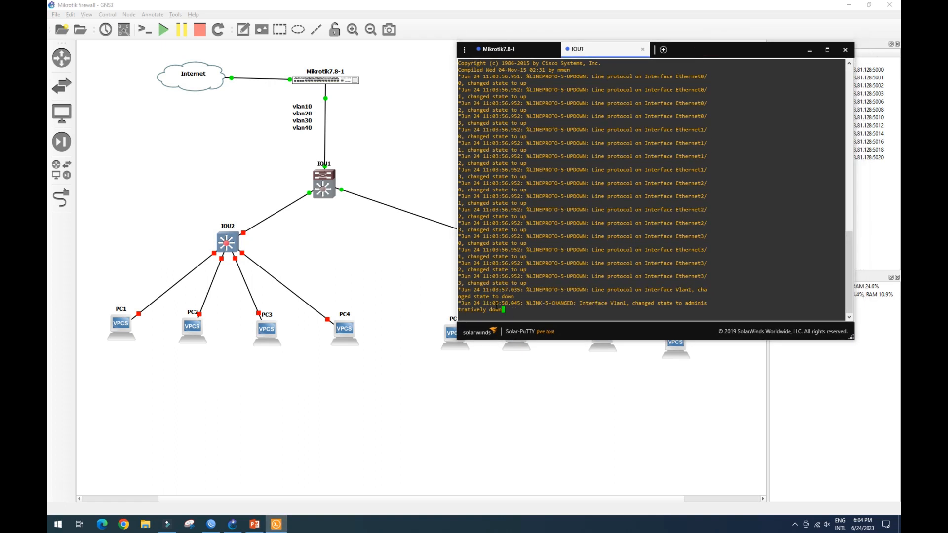
On IOU1, configure interfaces e0/0-2 as trunk ports with dot1q encapsulation.
{"action": "key", "text": "Return"}
{"action": "key", "text": "Return"}
{"action": "type", "text": "conf t"}
{"action": "key", "text": "Return"}
{"action": "type", "text": "int ran e0/0-2"}
{"action": "key", "text": "Return"}
{"action": "type", "text": "swi\ttru\tenca\tdo"}
{"action": "key", "text": "Return"}
{"action": "type", "text": "swi\tmod\ttru"}
{"action": "key", "text": "Return"}
{"action": "type", "text": "exit"}
{"action": "key", "text": "Return"}
{"action": "key", "text": "Return"}
{"action": "key", "text": "Return"}
Create VLANs 10, 20, 30 and 40 on IOU1 and save the configuration.
{"action": "type", "text": "vlan 10"}
{"action": "key", "text": "Return"}
{"action": "type", "text": "vlan 20"}
{"action": "key", "text": "Return"}
{"action": "type", "text": "vlan 30"}
{"action": "key", "text": "Return"}
{"action": "type", "text": "vlan 40"}
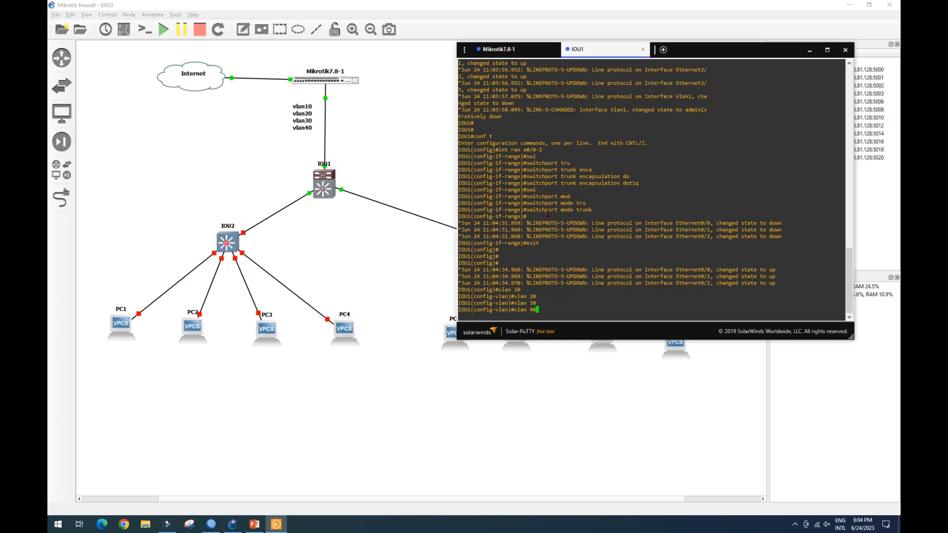
{"action": "key", "text": "Return"}
{"action": "type", "text": "end"}
{"action": "key", "text": "Return"}
{"action": "type", "text": "wr"}
{"action": "key", "text": "Return"}
Display IOU1's interface status to check the trunk ports.
{"action": "type", "text": "sh int s"}
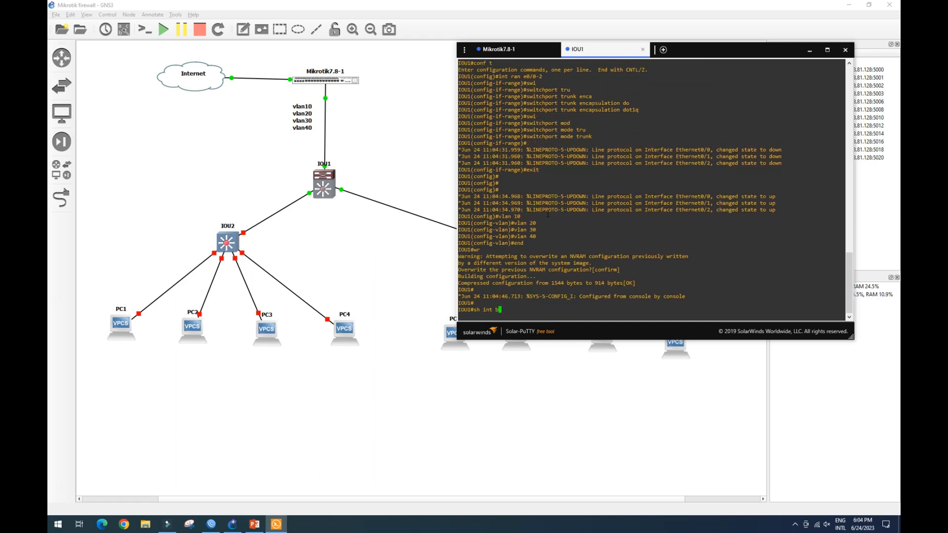
{"action": "type", "text": "tatu"}
{"action": "key", "text": "Return"}
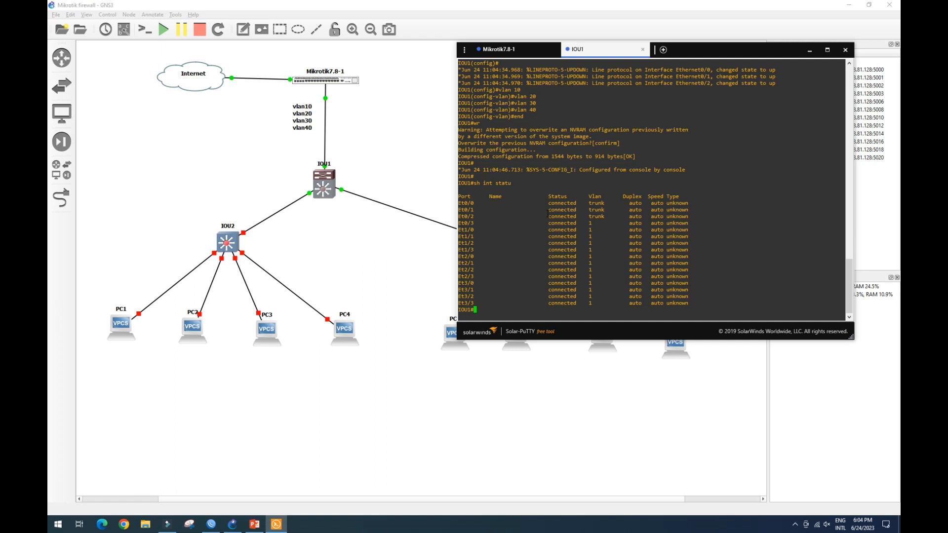
{"action": "left_click_drag", "start_coordinate": [545, 207], "coordinate": [595, 216]}
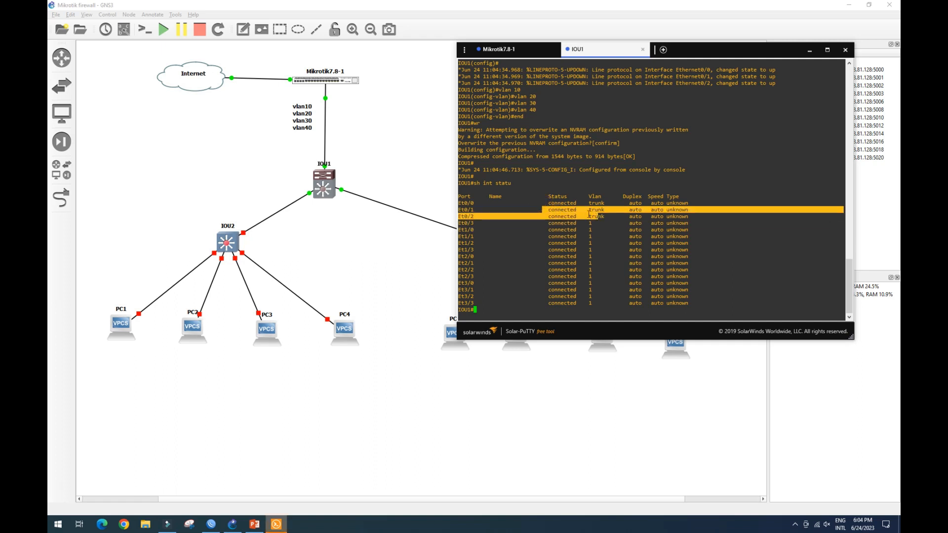
{"action": "left_click", "coordinate": [531, 310]}
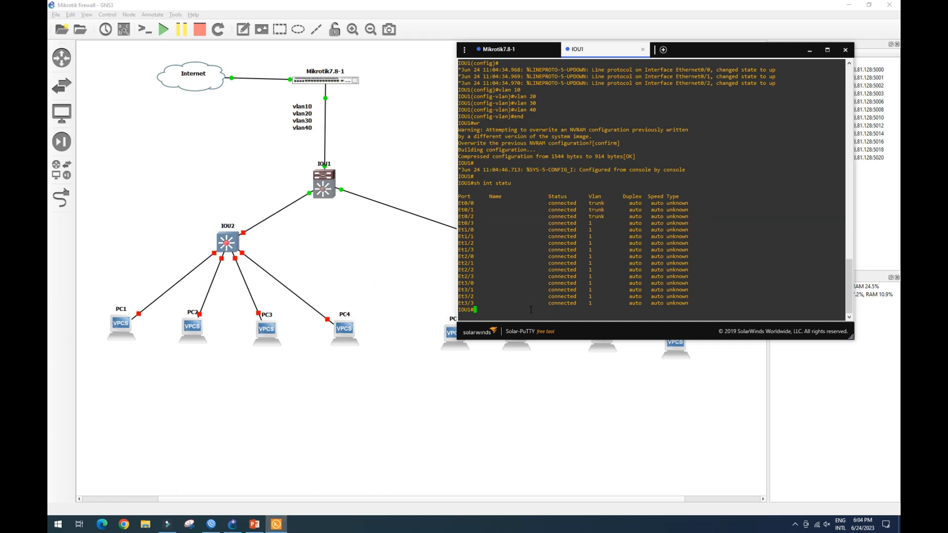
Display the brief VLAN summary on IOU1.
{"action": "key", "text": "Return"}
{"action": "key", "text": "Return"}
{"action": "type", "text": "sh vlan bri"}
{"action": "key", "text": "Return"}
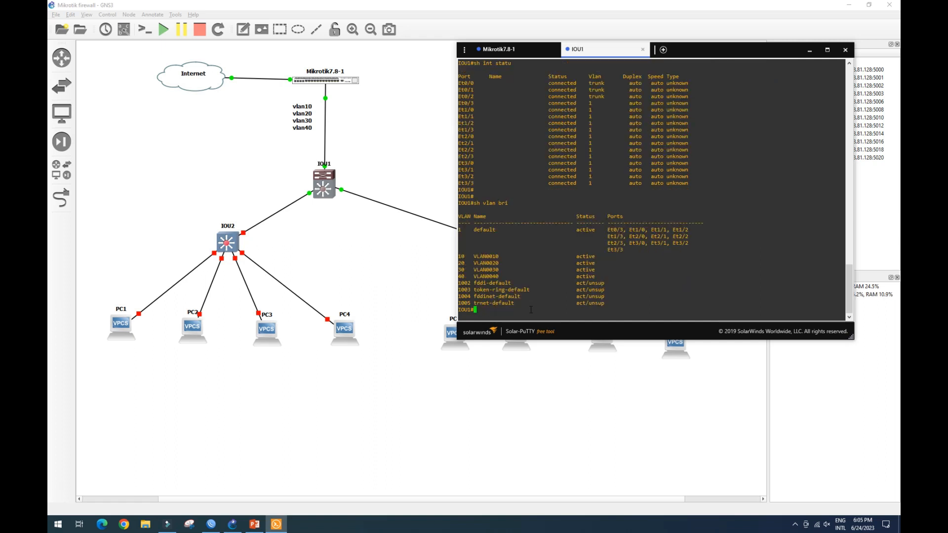
{"action": "left_click_drag", "start_coordinate": [462, 255], "coordinate": [486, 283]}
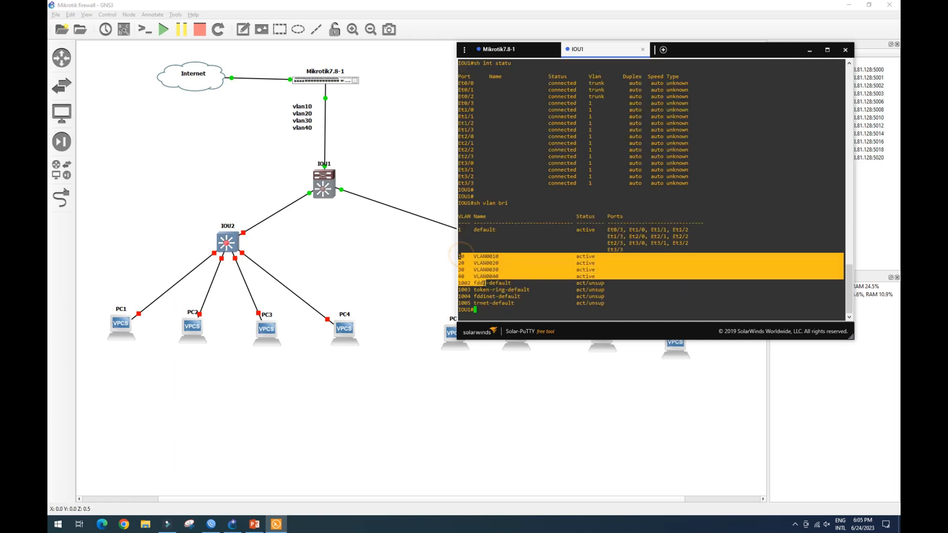
{"action": "left_click", "coordinate": [378, 252]}
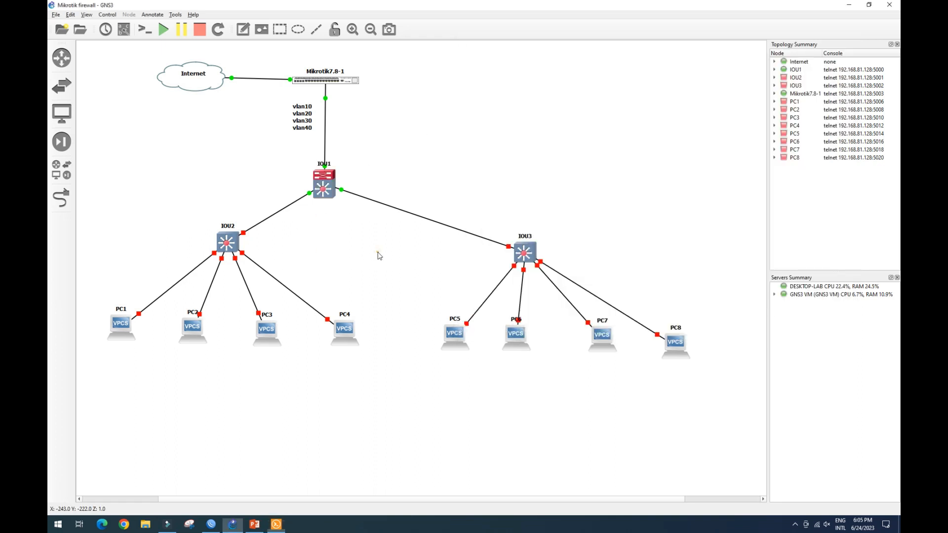
Open IOU2's console and configure interface e0/0 as a trunk port with dot1q encapsulation.
{"action": "right_click", "coordinate": [229, 248]}
{"action": "left_click", "coordinate": [247, 272]}
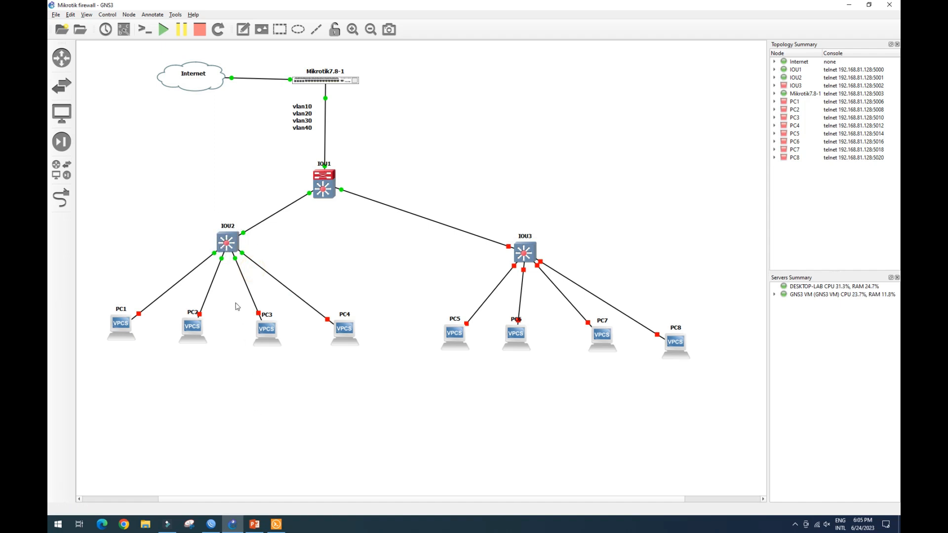
{"action": "right_click", "coordinate": [233, 244]}
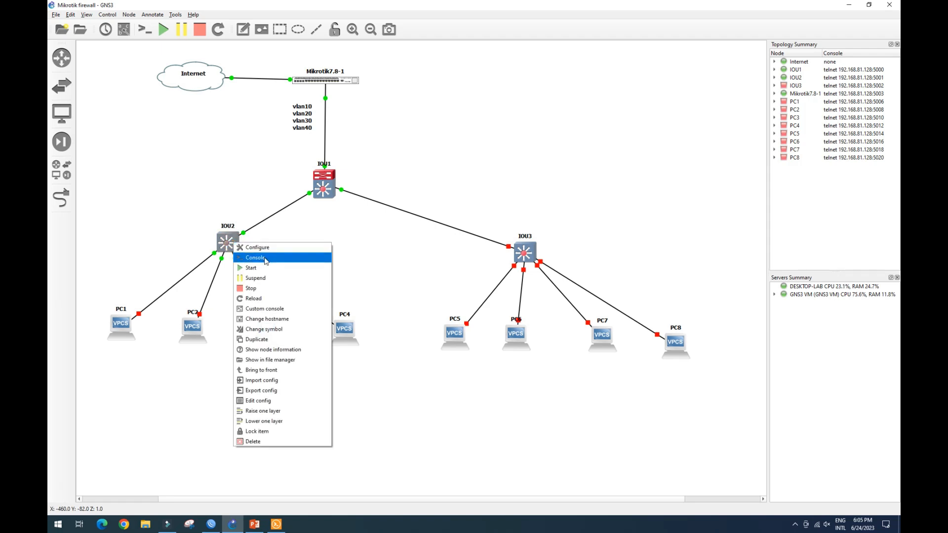
{"action": "left_click", "coordinate": [244, 257]}
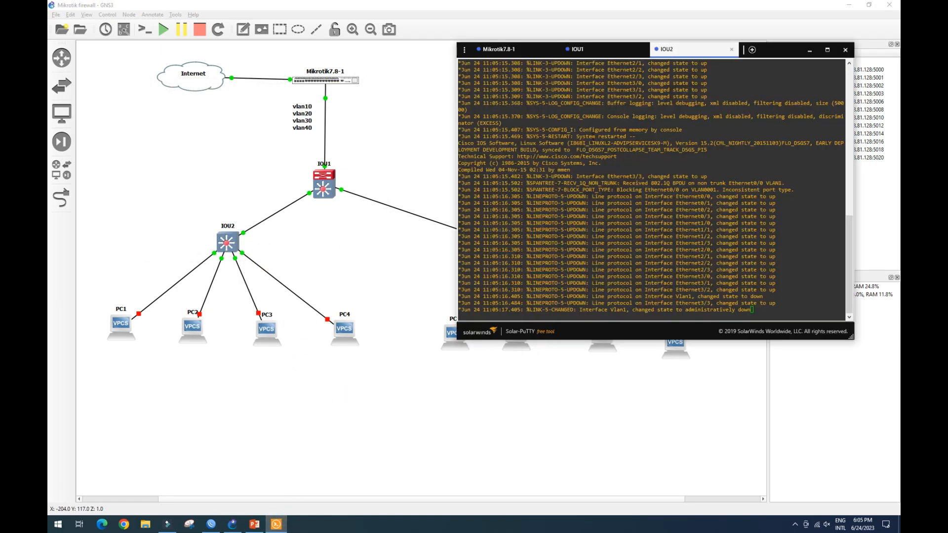
{"action": "key", "text": "Return"}
{"action": "key", "text": "Return"}
{"action": "key", "text": "Return"}
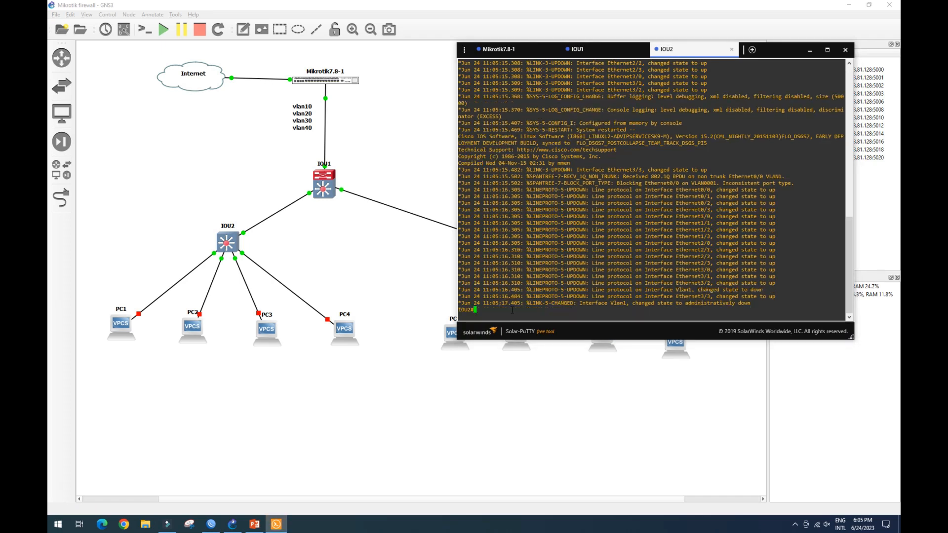
{"action": "type", "text": "conf t"}
{"action": "key", "text": "Return"}
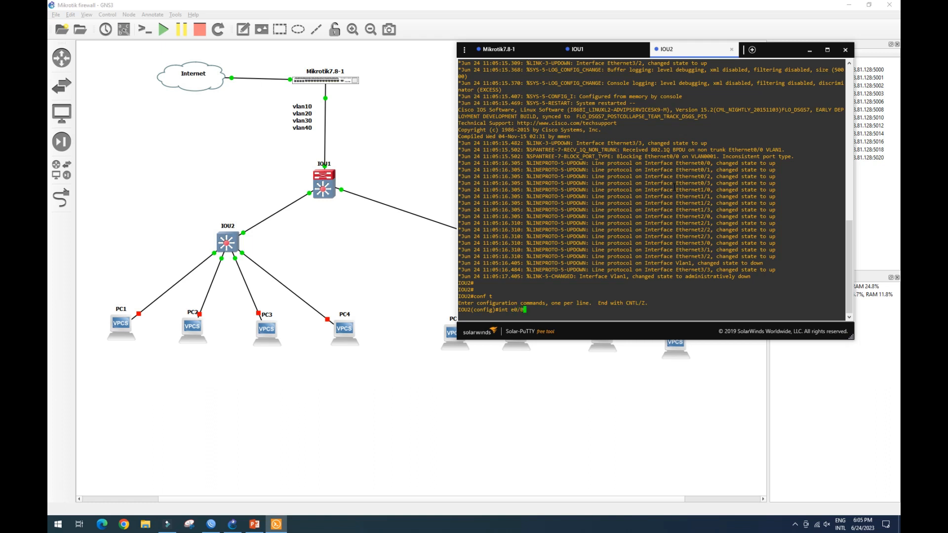
{"action": "type", "text": "0"}
{"action": "key", "text": "Return"}
{"action": "type", "text": "switchport"}
{"action": "key", "text": "Tab"}
{"action": "type", "text": "tru"}
{"action": "key", "text": "Tab"}
{"action": "type", "text": "enca"}
{"action": "key", "text": "Tab"}
{"action": "type", "text": "do"}
{"action": "key", "text": "Tab"}
{"action": "key", "text": "Return"}
{"action": "type", "text": "s"}
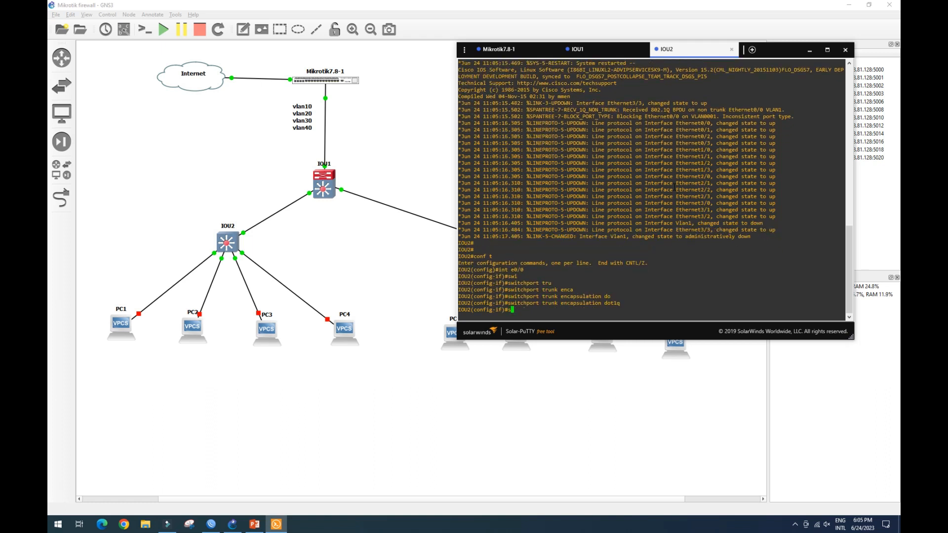
{"action": "type", "text": "wi"}
{"action": "key", "text": "Tab"}
{"action": "type", "text": "mod"}
{"action": "key", "text": "Tab"}
{"action": "type", "text": "tru"}
{"action": "key", "text": "Return"}
Set IOU2's interface e0/1 to access mode in VLAN 10.
{"action": "type", "text": "int e0/0"}
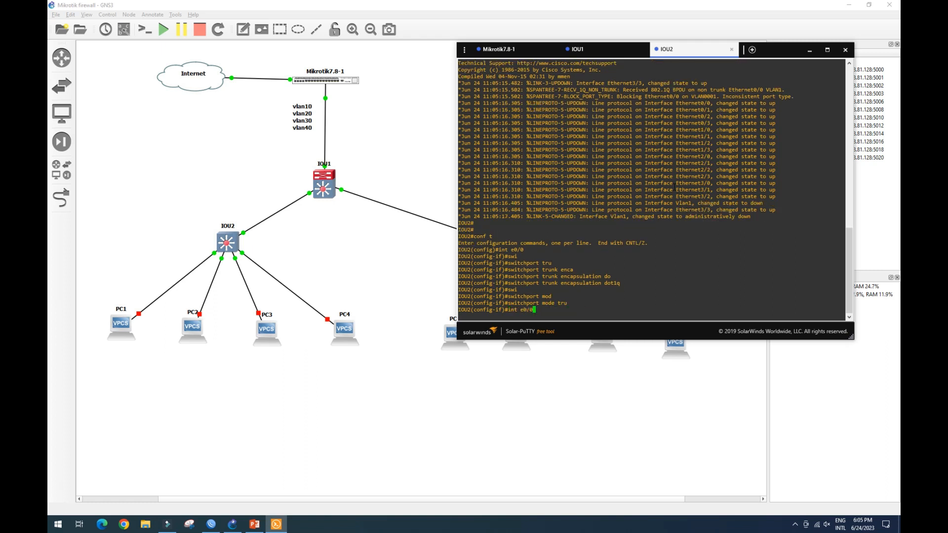
{"action": "key", "text": "Return"}
{"action": "key", "text": "Up"}
{"action": "key", "text": "Up"}
{"action": "key", "text": "Up"}
{"action": "key", "text": "Up"}
{"action": "key", "text": "Down"}
{"action": "key", "text": "Down"}
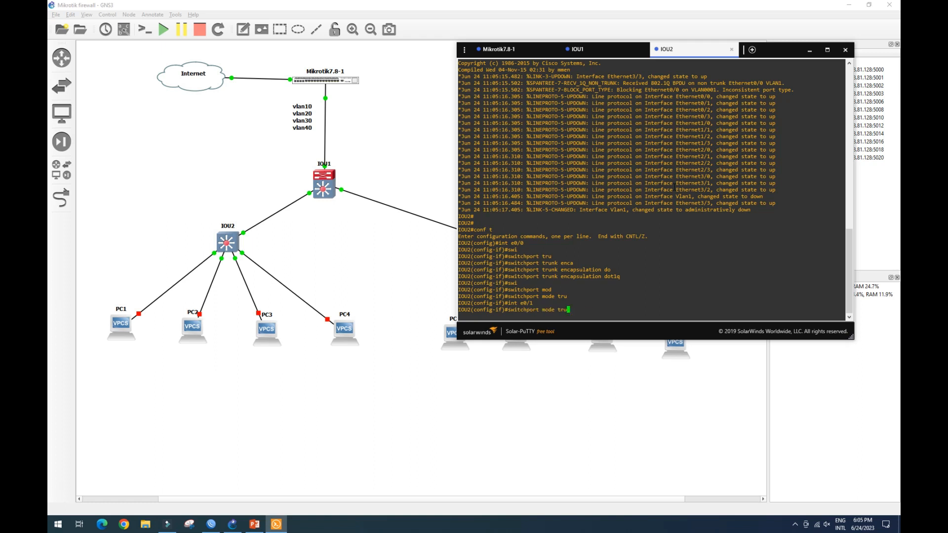
{"action": "key", "text": "Return"}
{"action": "type", "text": "swi"}
{"action": "key", "text": "Tab"}
{"action": "type", "text": "a"}
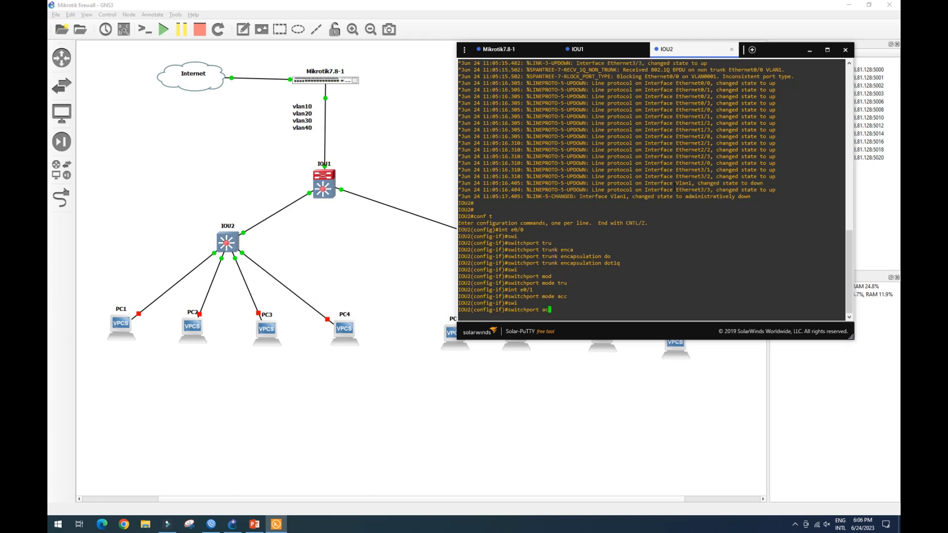
{"action": "key", "text": "Return"}
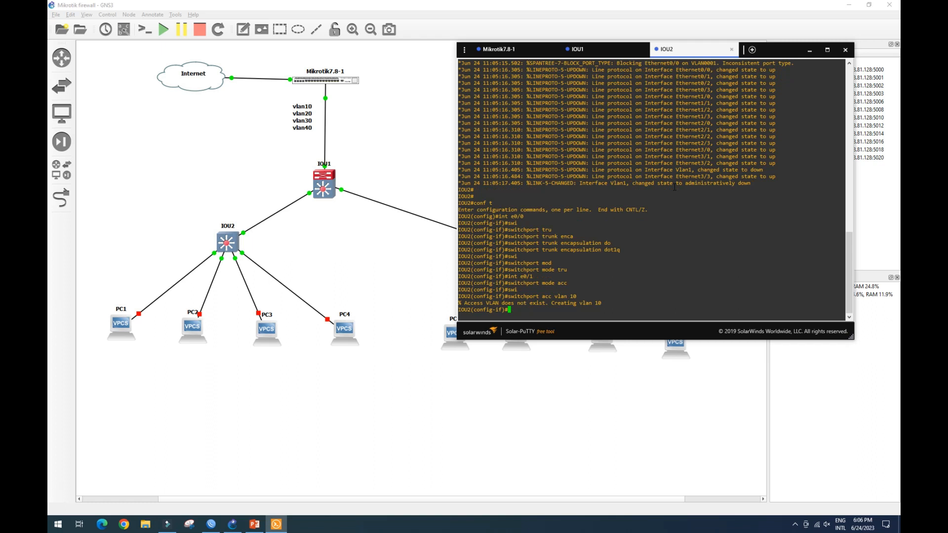
Set IOU2's interface e0/2 to access mode in VLAN 20.
{"action": "key", "text": "Up"}
{"action": "key", "text": "Up"}
{"action": "key", "text": "Up"}
{"action": "key", "text": "Return"}
{"action": "key", "text": "Up"}
{"action": "key", "text": "Up"}
{"action": "key", "text": "Up"}
{"action": "key", "text": "Return"}
{"action": "key", "text": "Up"}
{"action": "key", "text": "Up"}
{"action": "key", "text": "Up"}
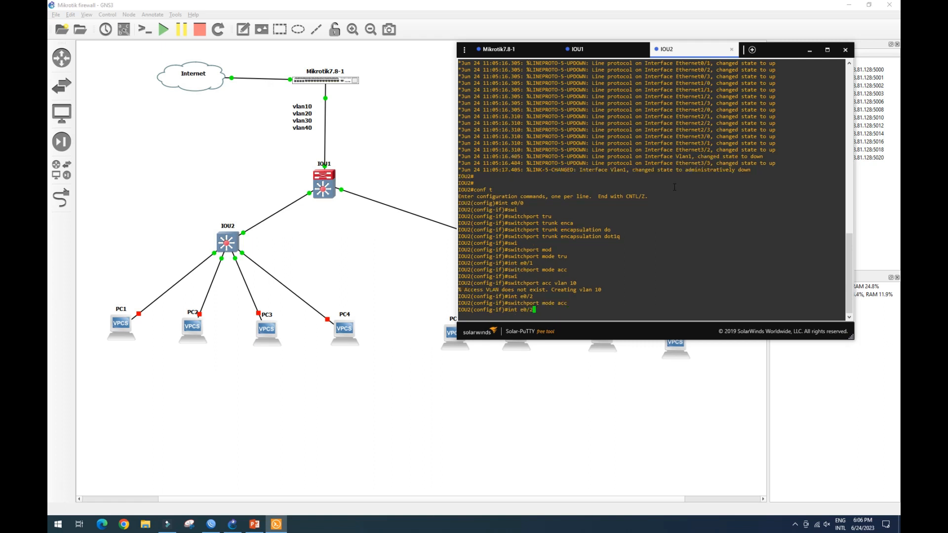
{"action": "key", "text": "Return"}
Set IOU2's interface e0/3 to access mode in VLAN 30.
{"action": "key", "text": "Up"}
{"action": "key", "text": "Up"}
{"action": "key", "text": "Up"}
{"action": "type", "text": "3"}
{"action": "key", "text": "Return"}
{"action": "key", "text": "Up"}
{"action": "key", "text": "Up"}
{"action": "key", "text": "Up"}
{"action": "key", "text": "Return"}
{"action": "key", "text": "Up"}
{"action": "key", "text": "Up"}
{"action": "key", "text": "Up"}
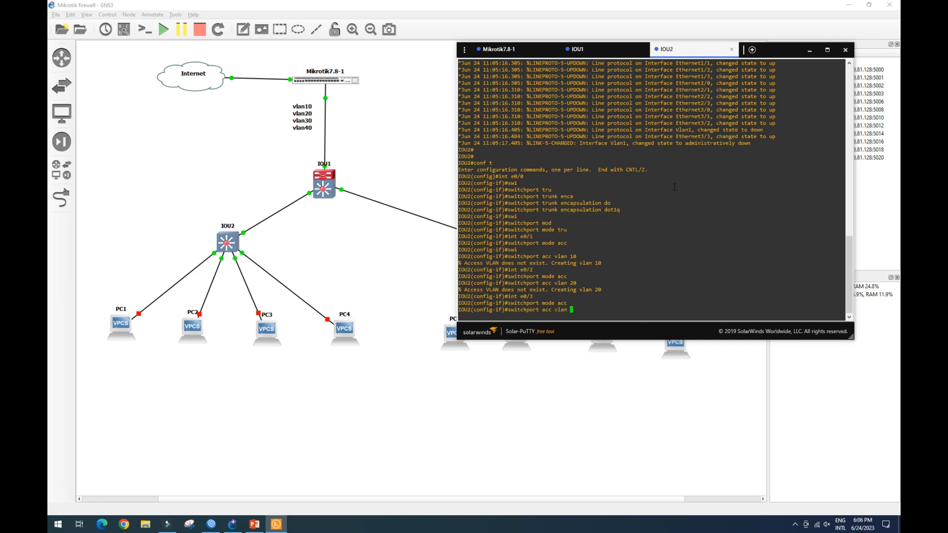
{"action": "key", "text": "Return"}
{"action": "key", "text": "Return"}
Set IOU2's interface e1/0 to access mode in VLAN 40.
{"action": "key", "text": "Up"}
{"action": "key", "text": "Up"}
{"action": "key", "text": "Up"}
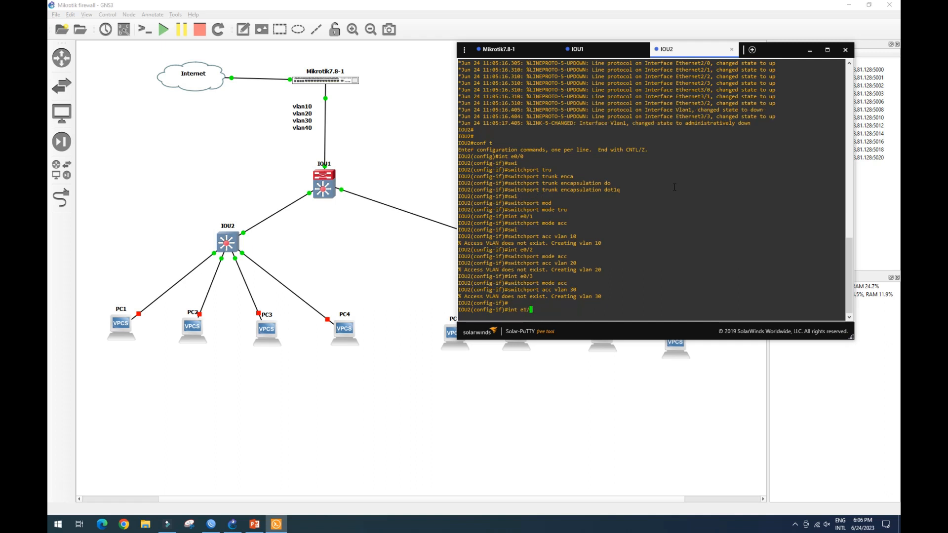
{"action": "key", "text": "Return"}
{"action": "key", "text": "Up"}
{"action": "key", "text": "Up"}
{"action": "key", "text": "Up"}
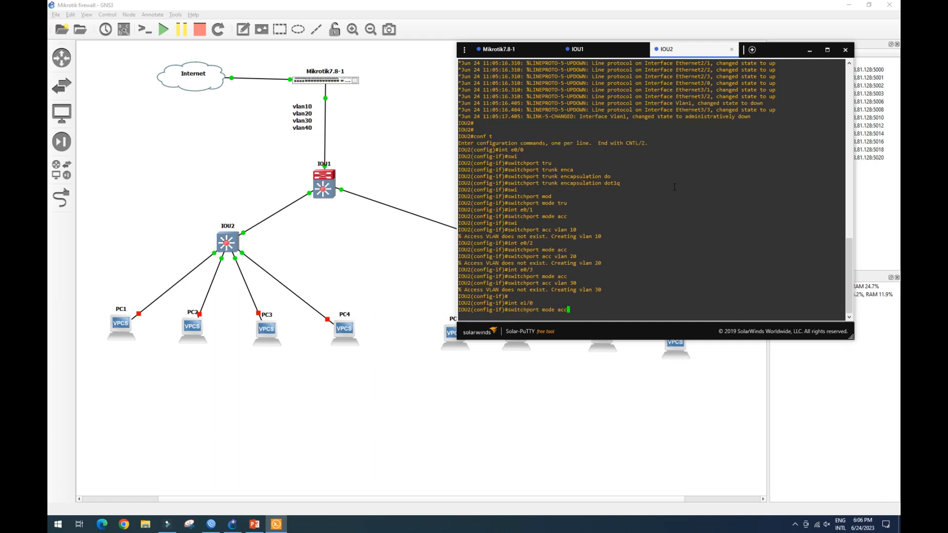
{"action": "key", "text": "Return"}
{"action": "key", "text": "Up"}
{"action": "key", "text": "Up"}
{"action": "key", "text": "Up"}
{"action": "type", "text": "4"}
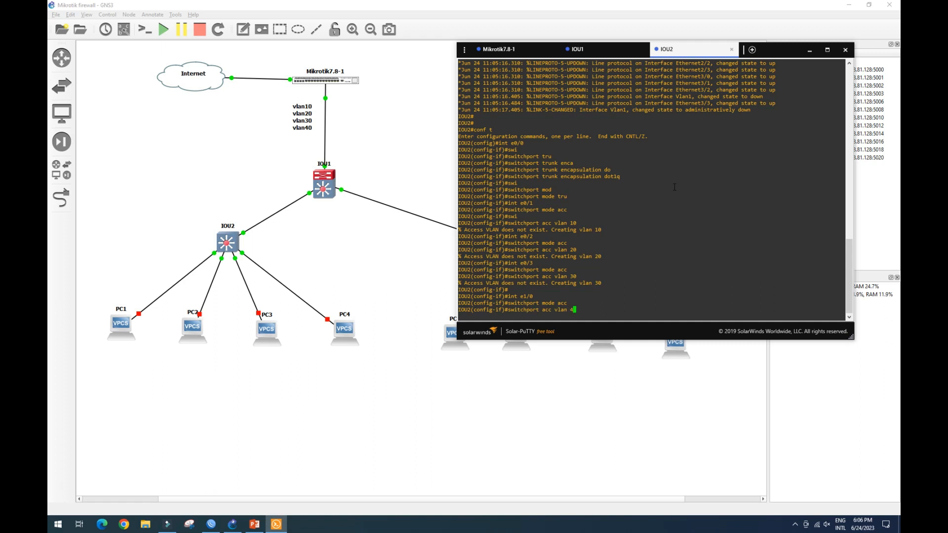
{"action": "type", "text": "0"}
{"action": "key", "text": "Return"}
Leave configuration mode and save IOU2's configuration to NVRAM.
{"action": "type", "text": "end"}
{"action": "key", "text": "Return"}
{"action": "type", "text": "wr"}
{"action": "key", "text": "Return"}
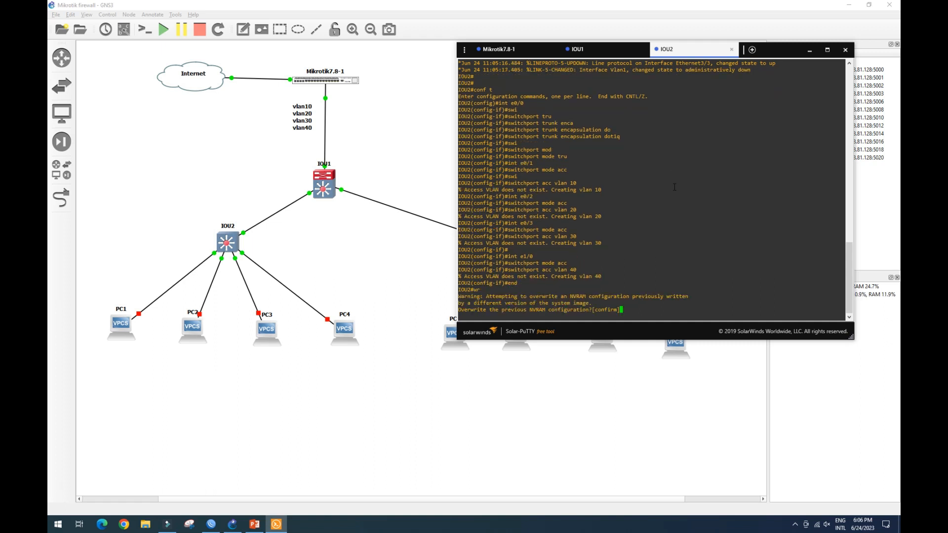
{"action": "key", "text": "Return"}
{"action": "key", "text": "Return"}
{"action": "key", "text": "Return"}
Display IOU2's interface status to check the trunk and access VLAN assignments.
{"action": "type", "text": "sh int statu"}
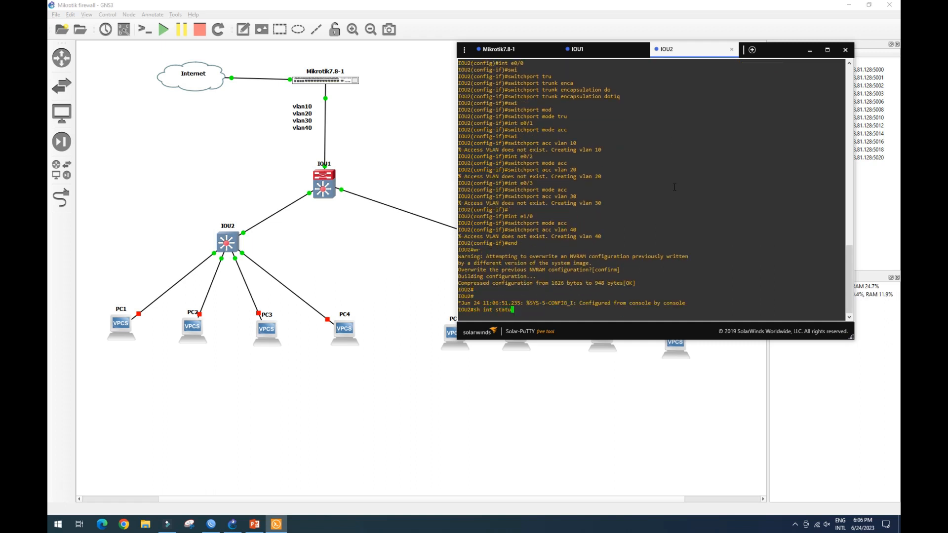
{"action": "key", "text": "Return"}
{"action": "left_click_drag", "start_coordinate": [549, 203], "coordinate": [613, 228]}
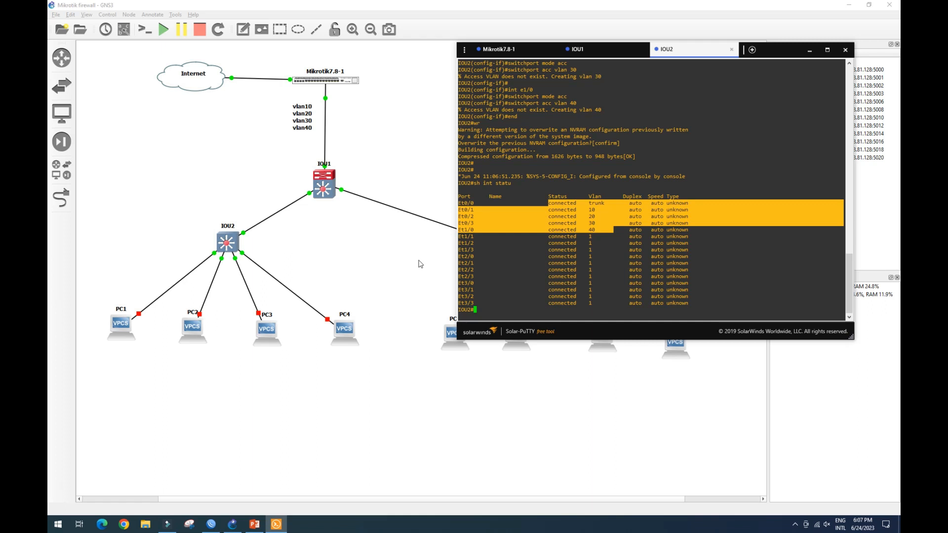
Show interface labels on the topology and reposition the port labels around IOU2 and IOU3.
{"action": "left_click", "coordinate": [360, 255]}
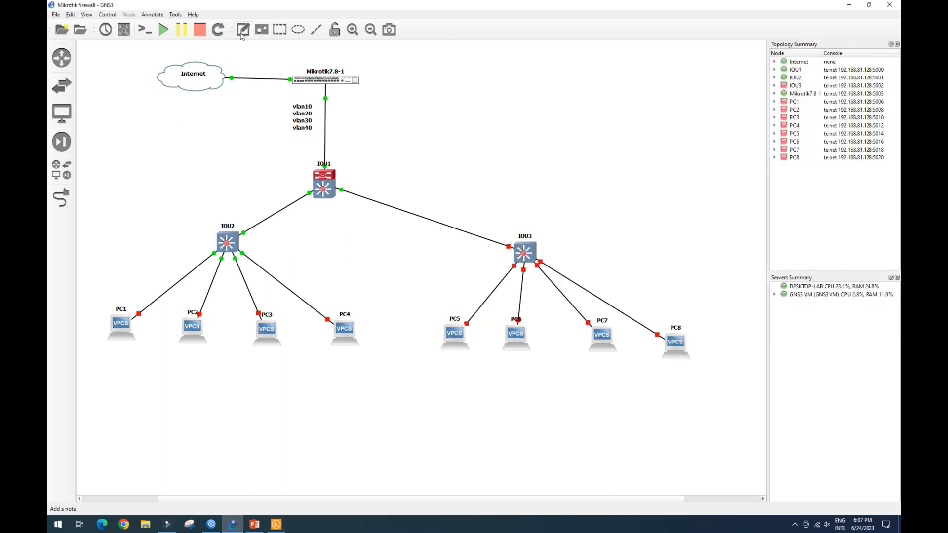
{"action": "left_click", "coordinate": [124, 31]}
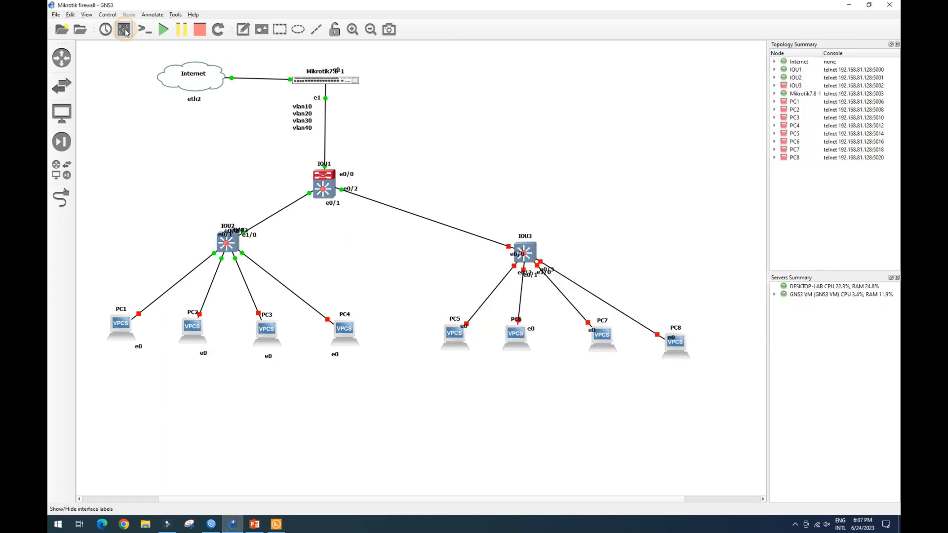
{"action": "left_click_drag", "start_coordinate": [251, 235], "coordinate": [262, 250]}
{"action": "mouse_move", "coordinate": [243, 230]}
{"action": "left_mouse_down"}
{"action": "mouse_move", "coordinate": [250, 262]}
{"action": "mouse_move", "coordinate": [208, 261]}
{"action": "mouse_move", "coordinate": [245, 225]}
{"action": "left_mouse_up"}
{"action": "left_click_drag", "start_coordinate": [516, 255], "coordinate": [516, 291]}
{"action": "left_click_drag", "start_coordinate": [530, 277], "coordinate": [503, 274]}
{"action": "mouse_move", "coordinate": [543, 274]}
{"action": "left_mouse_down"}
{"action": "mouse_move", "coordinate": [553, 262]}
{"action": "mouse_move", "coordinate": [559, 274]}
{"action": "mouse_move", "coordinate": [569, 269]}
{"action": "mouse_move", "coordinate": [542, 278]}
{"action": "left_mouse_up"}
{"action": "left_click", "coordinate": [542, 274]}
{"action": "left_click_drag", "start_coordinate": [207, 262], "coordinate": [234, 269]}
{"action": "left_click_drag", "start_coordinate": [250, 264], "coordinate": [251, 267]}
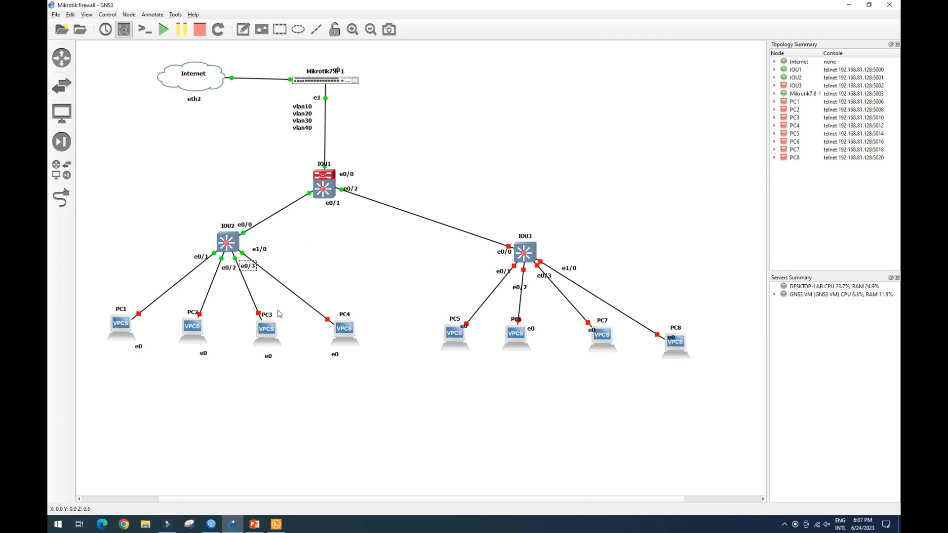
Open IOU3's console and configure interface e0/0 as a trunk port with dot1q encapsulation.
{"action": "left_click", "coordinate": [297, 260]}
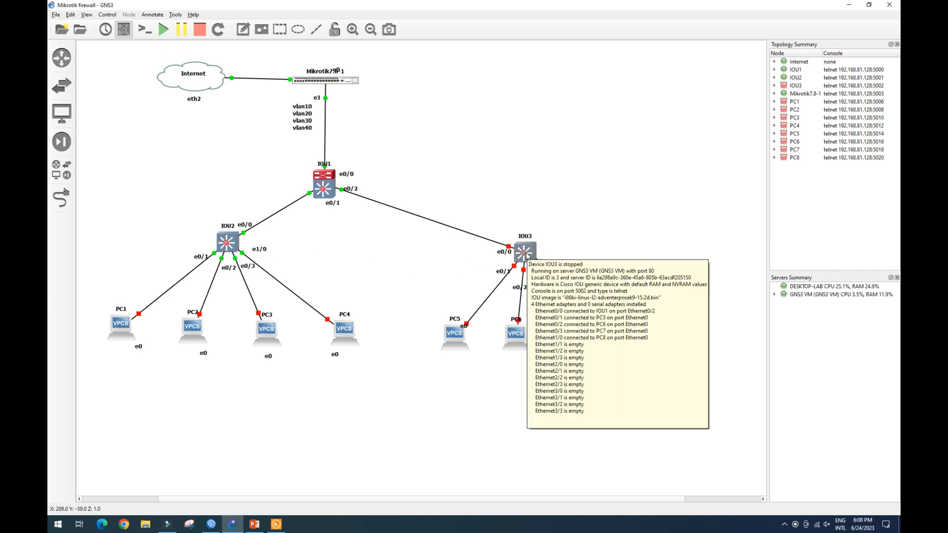
{"action": "right_click", "coordinate": [526, 254]}
{"action": "left_click", "coordinate": [548, 279]}
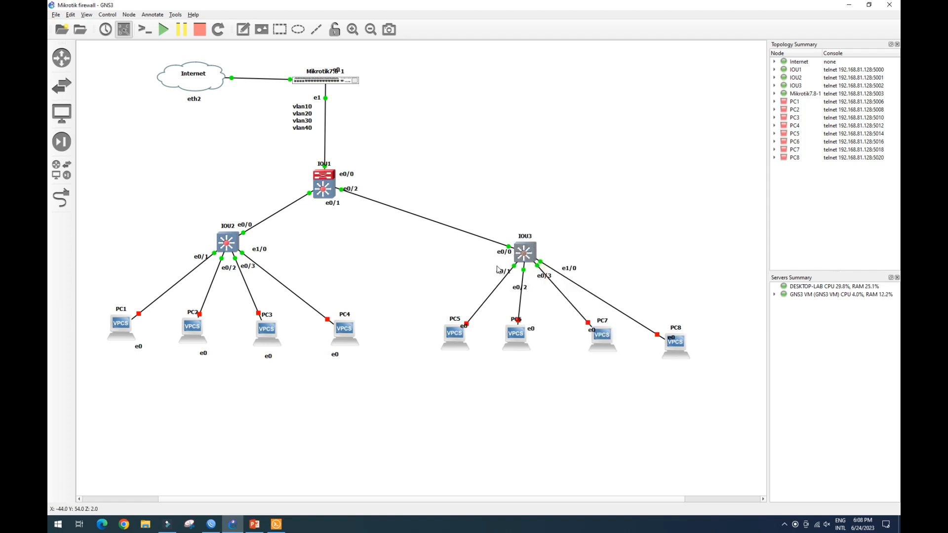
{"action": "right_click", "coordinate": [528, 256]}
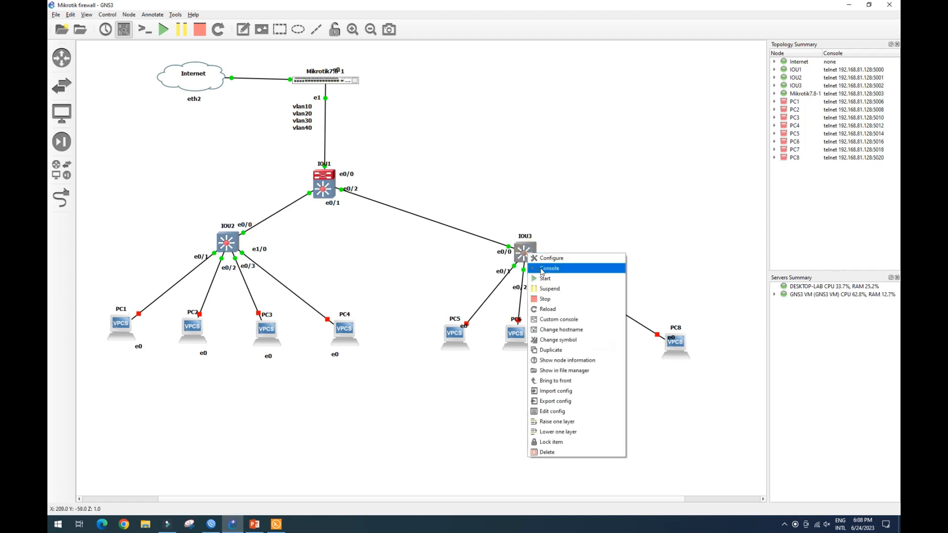
{"action": "left_click", "coordinate": [542, 265]}
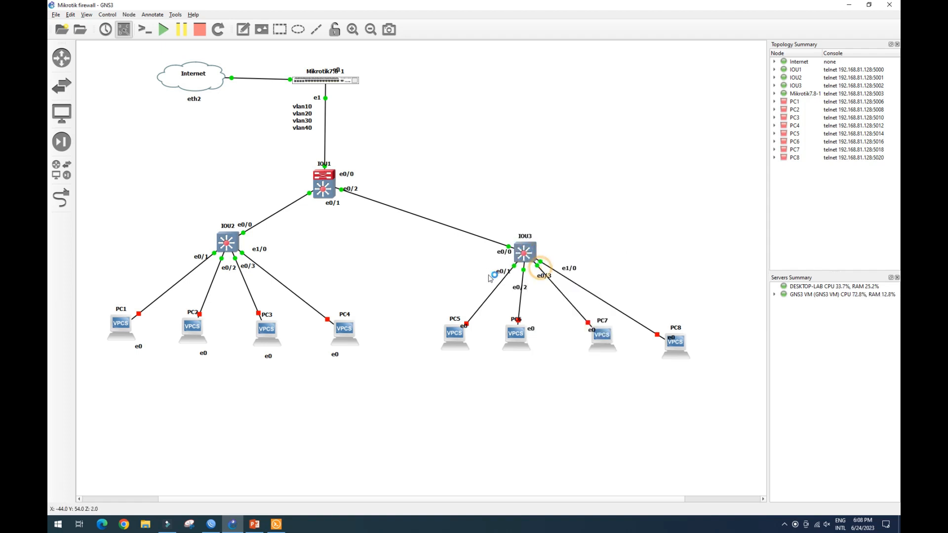
{"action": "left_click", "coordinate": [277, 524]}
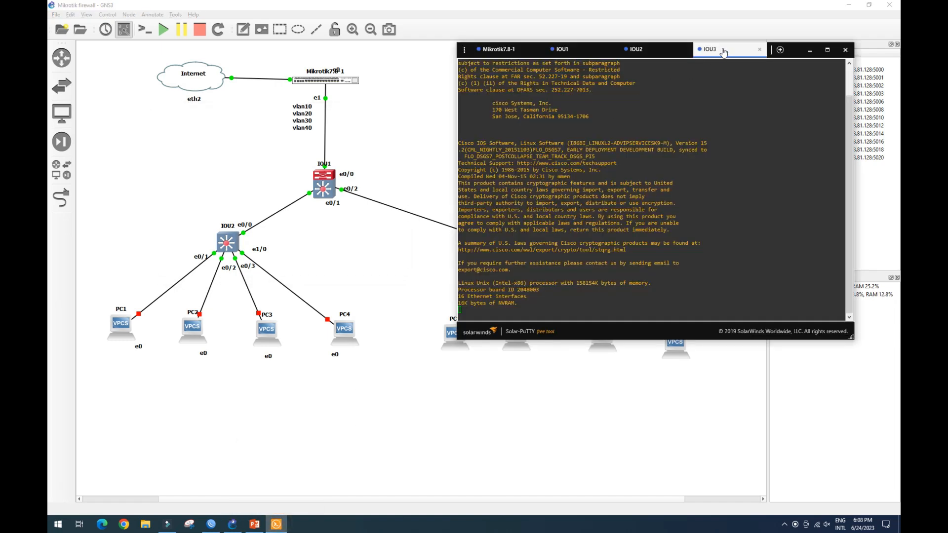
{"action": "left_click_drag", "start_coordinate": [726, 50], "coordinate": [699, 38]}
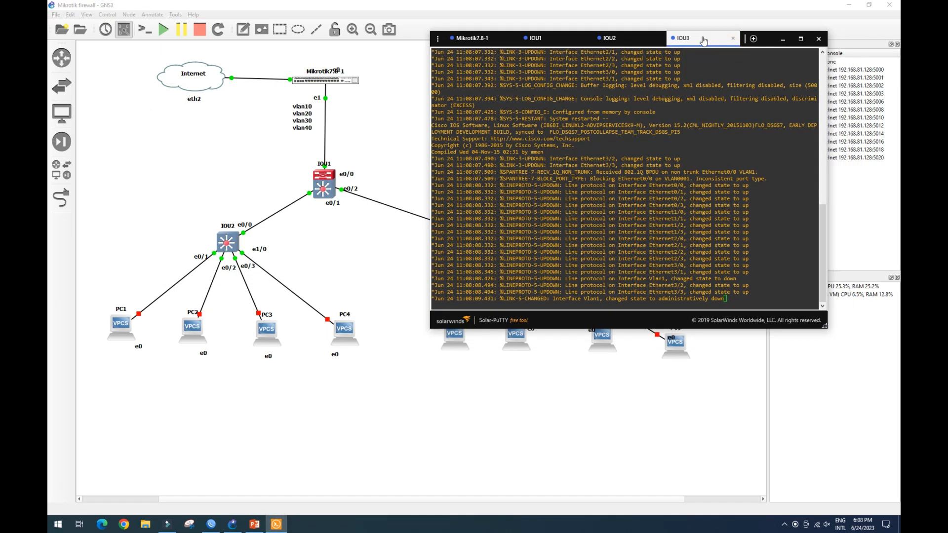
{"action": "left_click", "coordinate": [733, 297]}
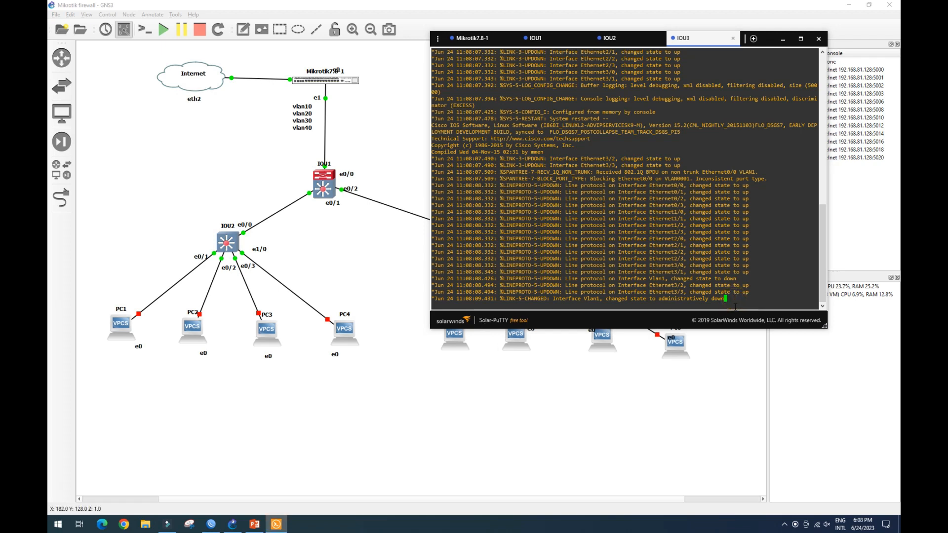
{"action": "key", "text": "Return"}
{"action": "key", "text": "Return"}
{"action": "key", "text": "Return"}
{"action": "key", "text": "Return"}
{"action": "key", "text": "Return"}
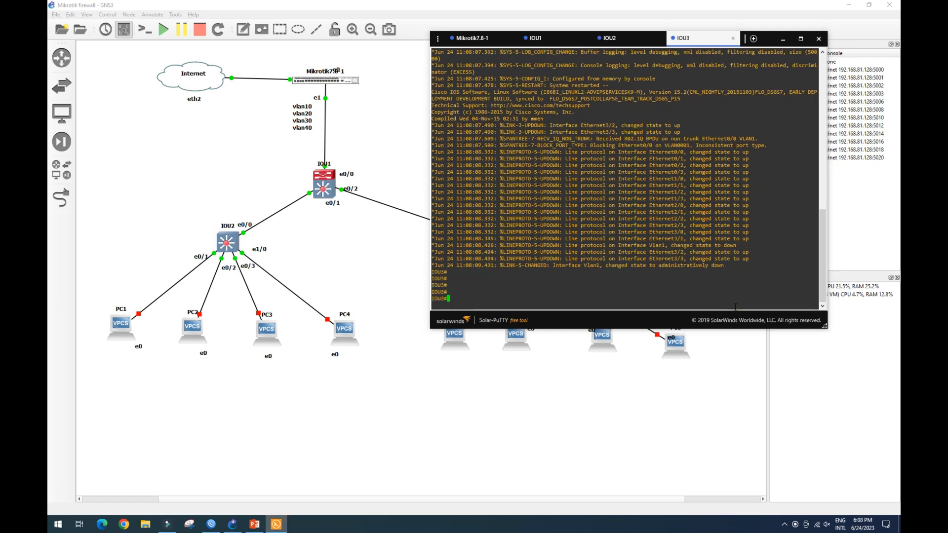
{"action": "type", "text": "conf t"}
{"action": "key", "text": "Return"}
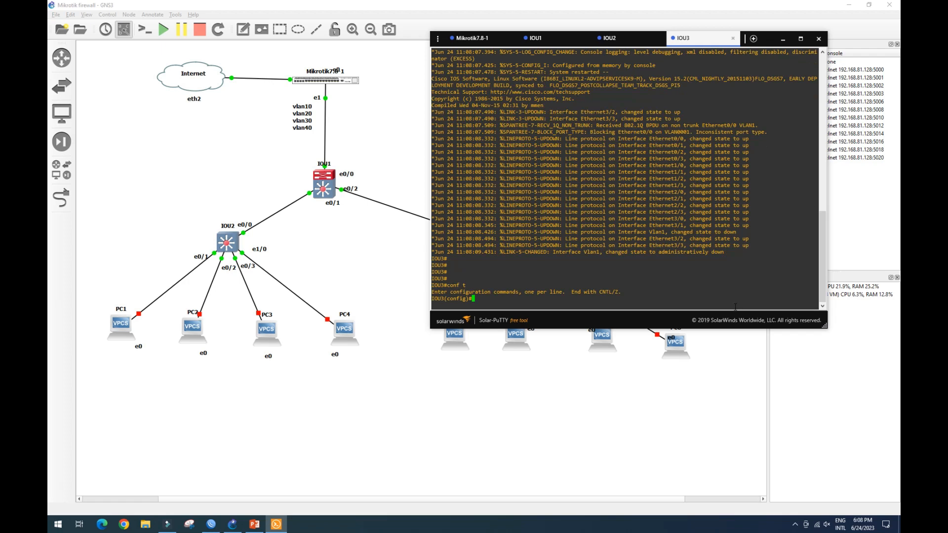
{"action": "type", "text": "int e0/0"}
{"action": "key", "text": "Return"}
{"action": "type", "text": "switchport trunk encapsulation dot1q"}
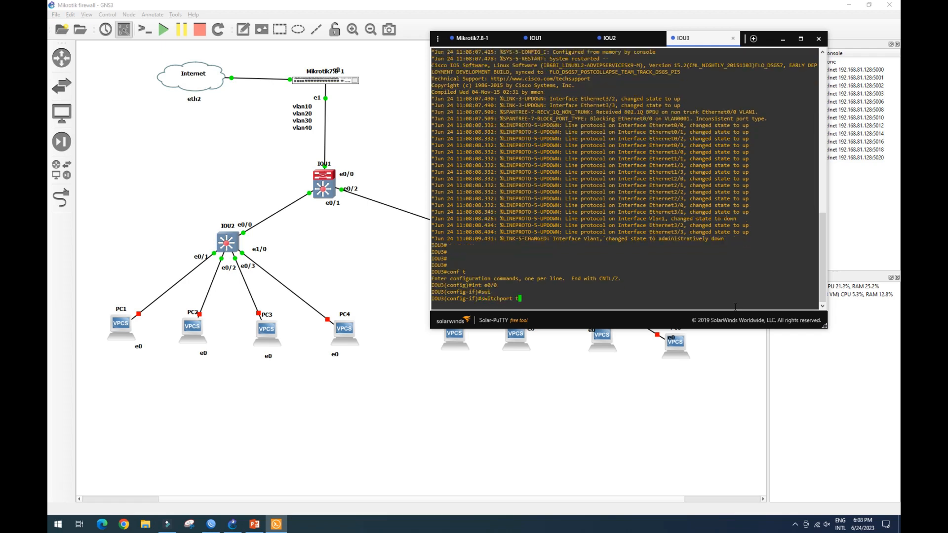
{"action": "key", "text": "Return"}
{"action": "type", "text": "switchport mode trunk"}
{"action": "key", "text": "Return"}
Set IOU3's interface e0/1 to access mode in VLAN 10.
{"action": "key", "text": "Up"}
{"action": "key", "text": "Up"}
{"action": "key", "text": "Up"}
{"action": "key", "text": "BackSpace"}
{"action": "type", "text": "1"}
{"action": "key", "text": "Return"}
{"action": "key", "text": "Up"}
{"action": "key", "text": "Up"}
{"action": "key", "text": "BackSpace"}
{"action": "key", "text": "BackSpace"}
{"action": "key", "text": "BackSpace"}
{"action": "key", "text": "BackSpace"}
{"action": "key", "text": "BackSpace"}
{"action": "key", "text": "BackSpace"}
{"action": "type", "text": "acc"}
{"action": "key", "text": "Return"}
{"action": "type", "text": "swit"}
{"action": "key", "text": "Tab"}
{"action": "type", "text": "acc vlan 10"}
{"action": "key", "text": "Return"}
Set IOU3's interface e0/2 to access mode in VLAN 20.
{"action": "key", "text": "Up"}
{"action": "key", "text": "Up"}
{"action": "key", "text": "Up"}
{"action": "key", "text": "BackSpace"}
{"action": "type", "text": "2"}
{"action": "key", "text": "Return"}
{"action": "key", "text": "Up"}
{"action": "key", "text": "Up"}
{"action": "key", "text": "Up"}
{"action": "key", "text": "Return"}
{"action": "key", "text": "Up"}
{"action": "key", "text": "Up"}
{"action": "key", "text": "Up"}
{"action": "key", "text": "BackSpace"}
{"action": "key", "text": "BackSpace"}
{"action": "type", "text": "20"}
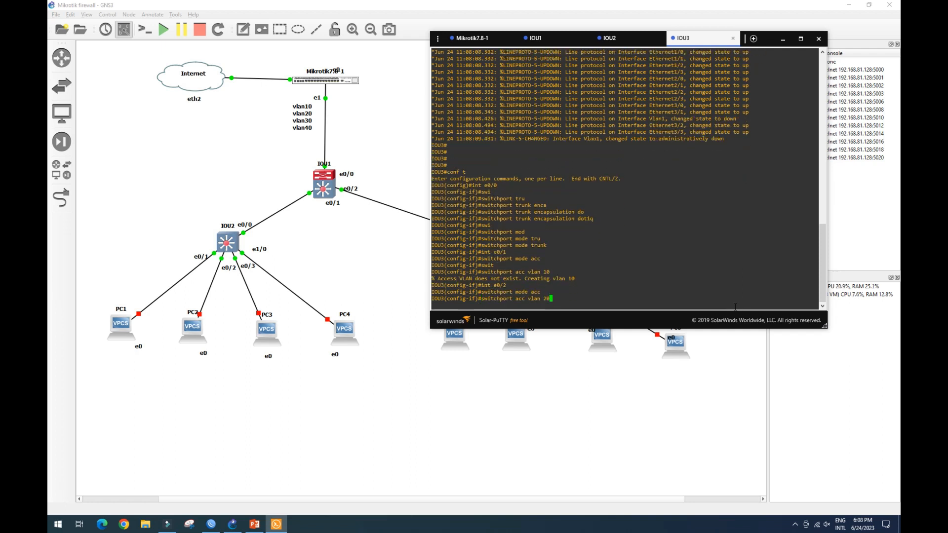
{"action": "key", "text": "Return"}
Set IOU3's interface e0/3 to access mode in VLAN 30.
{"action": "type", "text": "int e0/3"}
{"action": "key", "text": "Return"}
{"action": "key", "text": "Up"}
{"action": "key", "text": "Up"}
{"action": "key", "text": "Up"}
{"action": "key", "text": "Return"}
{"action": "key", "text": "Up"}
{"action": "key", "text": "Up"}
{"action": "key", "text": "Up"}
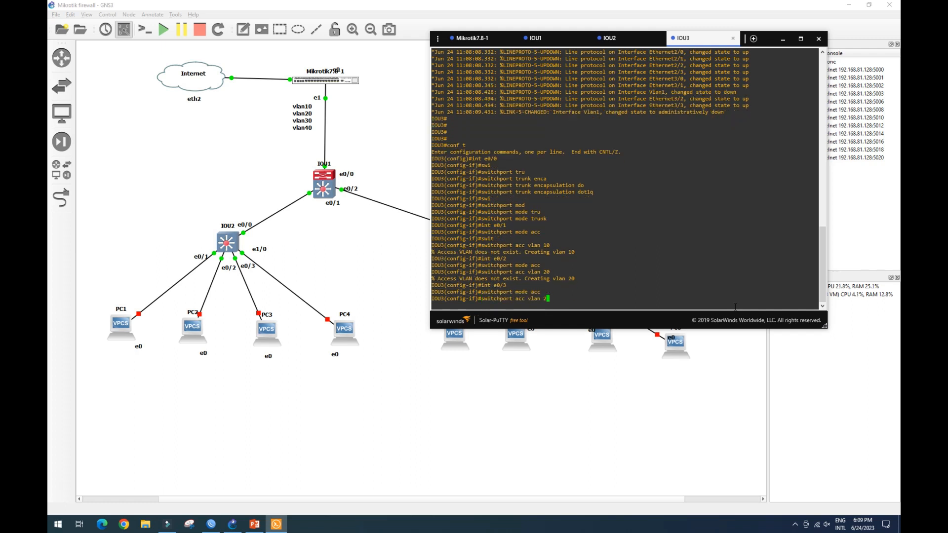
{"action": "key", "text": "BackSpace"}
{"action": "key", "text": "BackSpace"}
{"action": "type", "text": "30"}
{"action": "key", "text": "Return"}
Set IOU3's interface e1/0 to access mode in VLAN 40, exit configuration and save it.
{"action": "key", "text": "Up"}
{"action": "key", "text": "Up"}
{"action": "key", "text": "Up"}
{"action": "type", "text": "1/0"}
{"action": "key", "text": "Return"}
{"action": "key", "text": "Up"}
{"action": "key", "text": "Up"}
{"action": "key", "text": "Up"}
{"action": "key", "text": "Return"}
{"action": "key", "text": "Up"}
{"action": "key", "text": "Up"}
{"action": "key", "text": "Up"}
{"action": "key", "text": "BackSpace"}
{"action": "key", "text": "BackSpace"}
{"action": "type", "text": "40"}
{"action": "key", "text": "Return"}
{"action": "type", "text": "end"}
Display IOU3's interface status to check the trunk and access VLANs, and close the console.
{"action": "key", "text": "Return"}
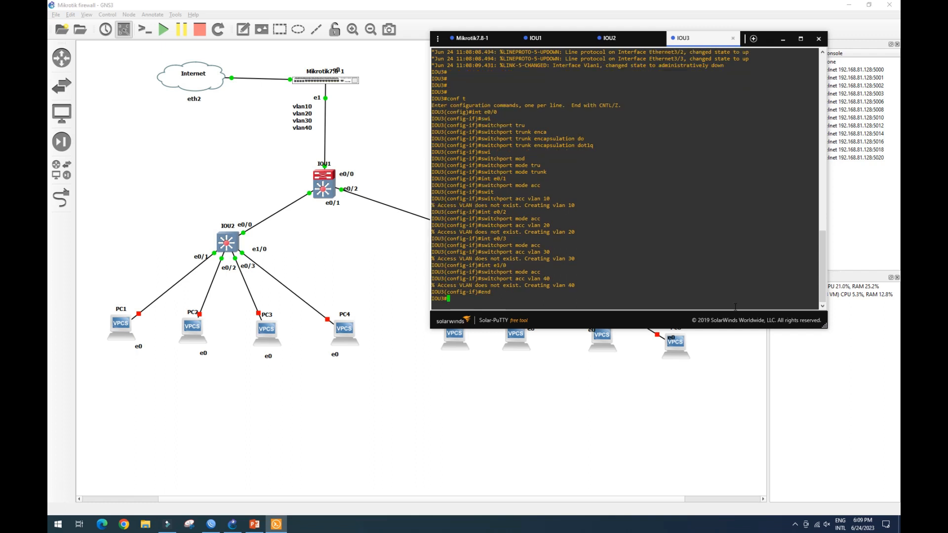
{"action": "type", "text": "wr"}
{"action": "key", "text": "Return"}
{"action": "type", "text": "sh int statu"}
{"action": "key", "text": "Return"}
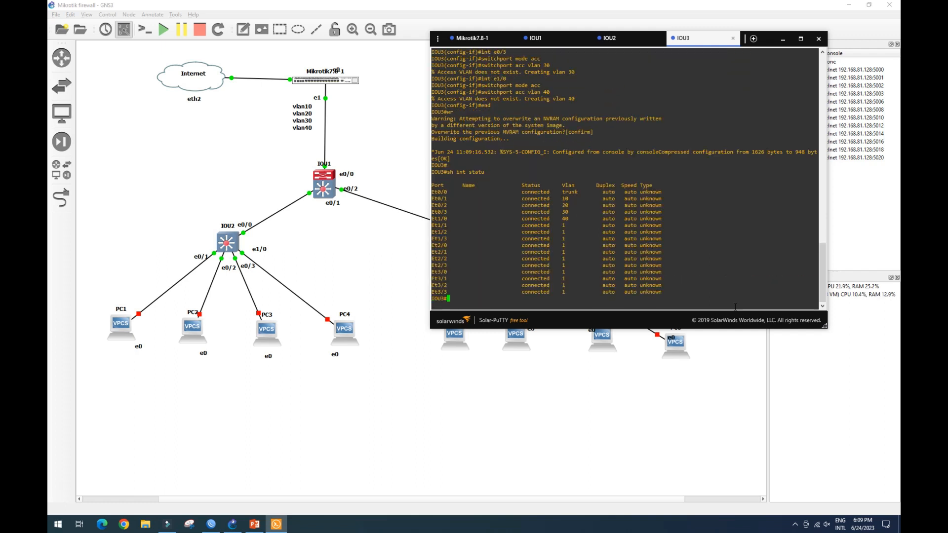
{"action": "left_click_drag", "start_coordinate": [522, 193], "coordinate": [572, 221]}
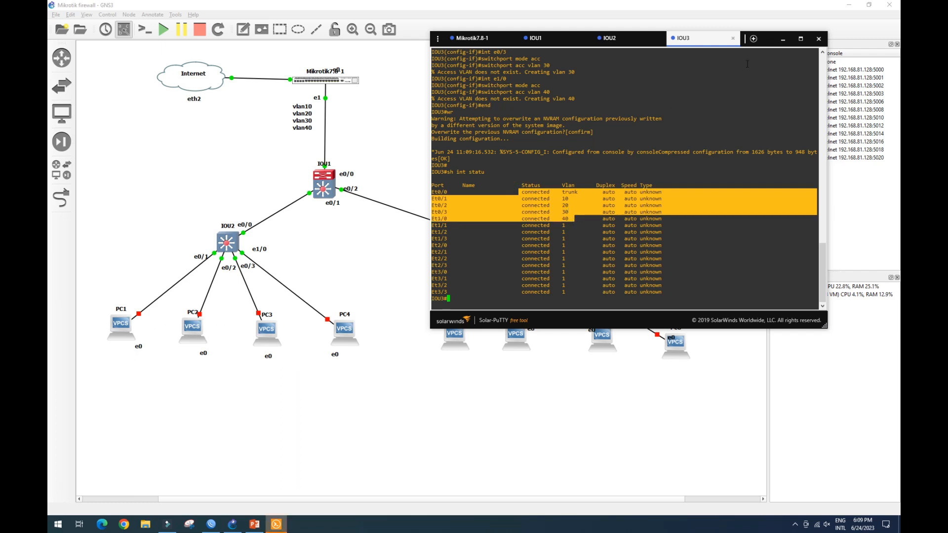
{"action": "left_click", "coordinate": [782, 40]}
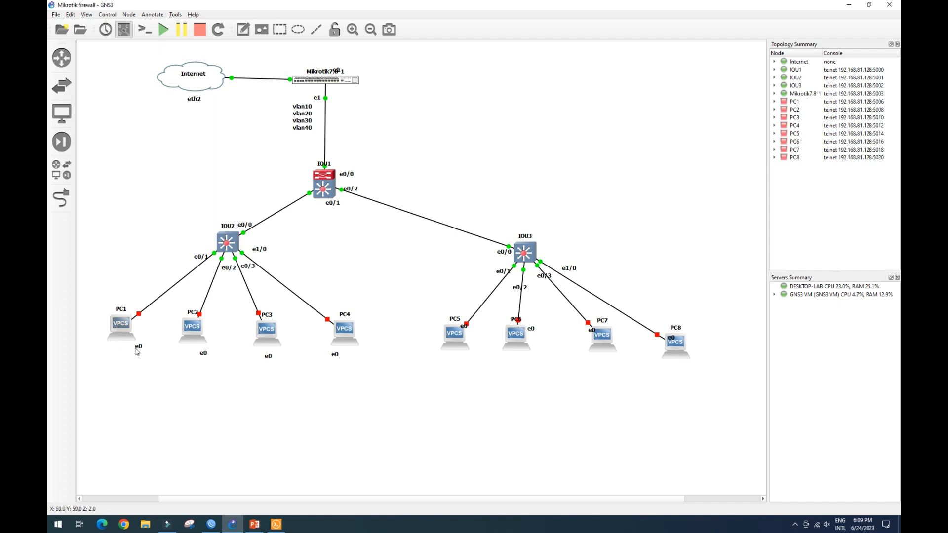
Reposition the e0 port labels next to the PCs under IOU2 and PC5.
{"action": "left_click_drag", "start_coordinate": [139, 349], "coordinate": [143, 324]}
{"action": "left_click_drag", "start_coordinate": [203, 354], "coordinate": [209, 319]}
{"action": "left_click_drag", "start_coordinate": [268, 356], "coordinate": [284, 316]}
{"action": "left_click_drag", "start_coordinate": [335, 353], "coordinate": [318, 324]}
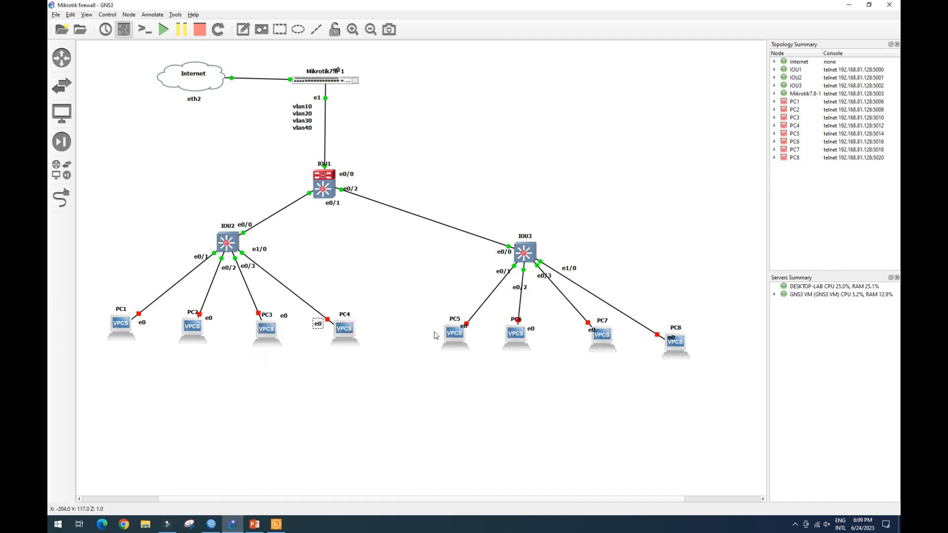
{"action": "left_click_drag", "start_coordinate": [465, 330], "coordinate": [473, 330]}
Start each VPCS node, PC1 through PC8.
{"action": "right_click", "coordinate": [118, 333]}
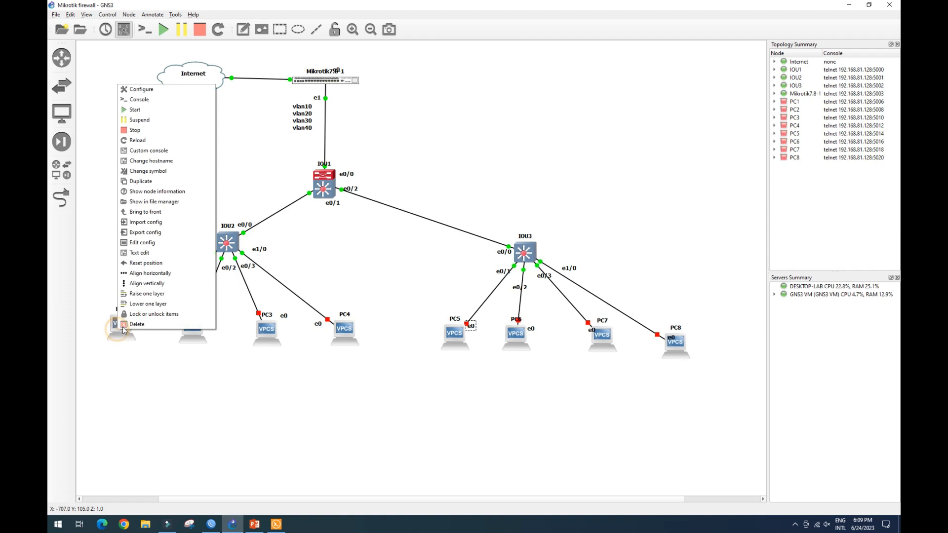
{"action": "left_click", "coordinate": [148, 110]}
{"action": "right_click", "coordinate": [189, 329]}
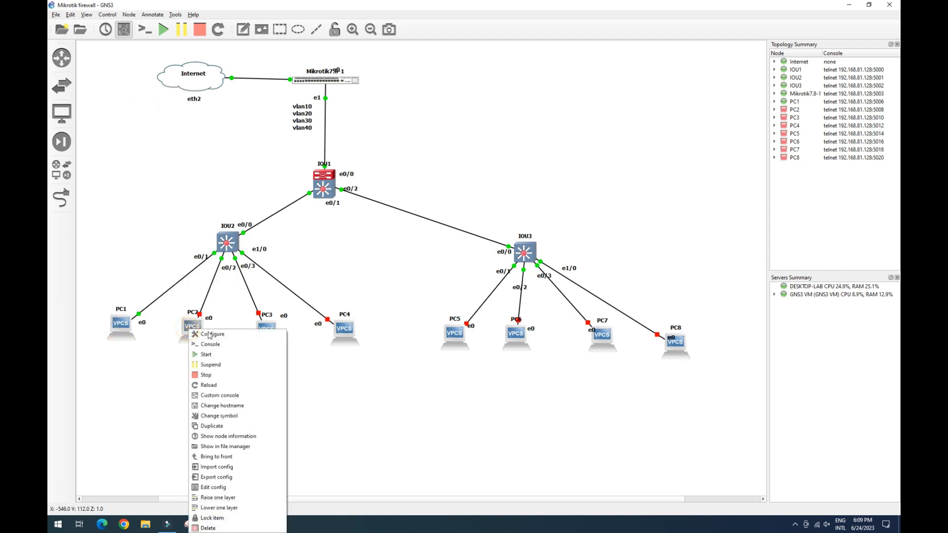
{"action": "left_click", "coordinate": [217, 356]}
{"action": "right_click", "coordinate": [273, 334]}
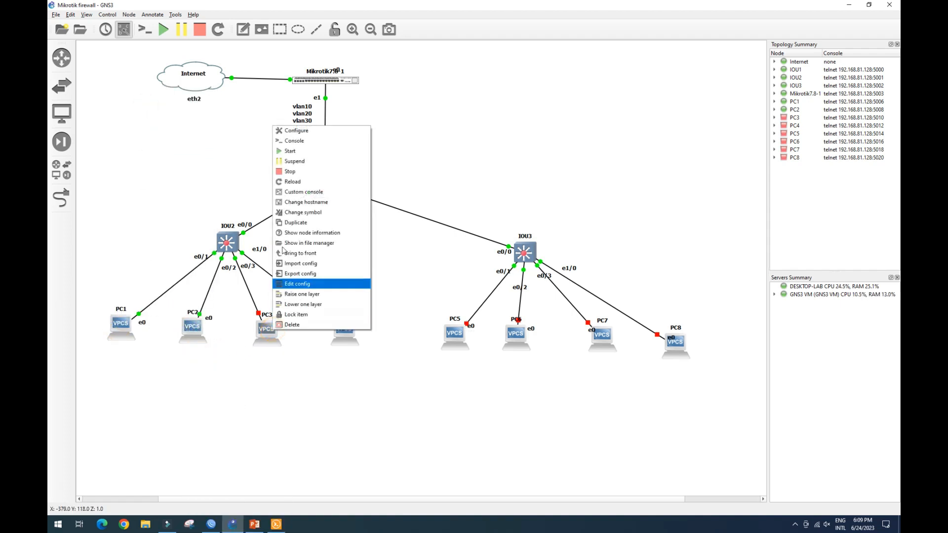
{"action": "left_click", "coordinate": [286, 151]}
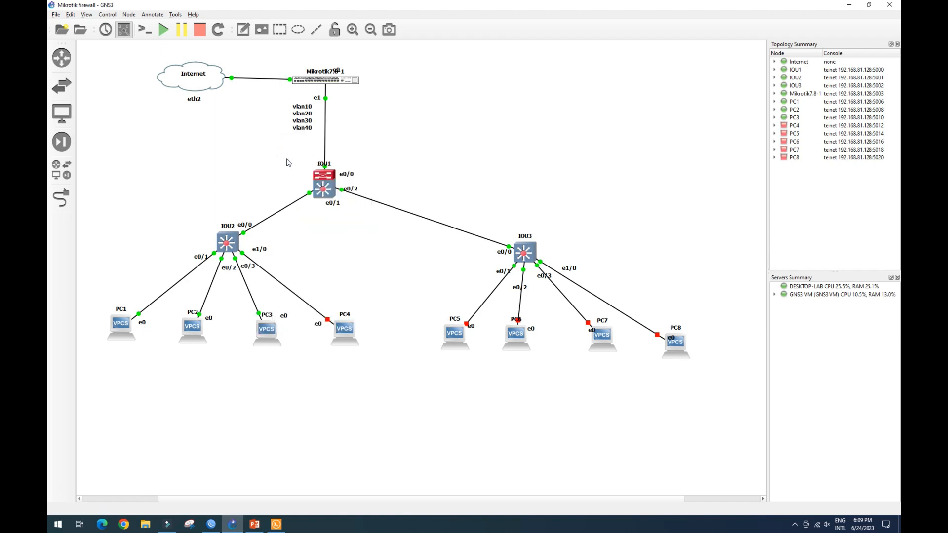
{"action": "right_click", "coordinate": [352, 339]}
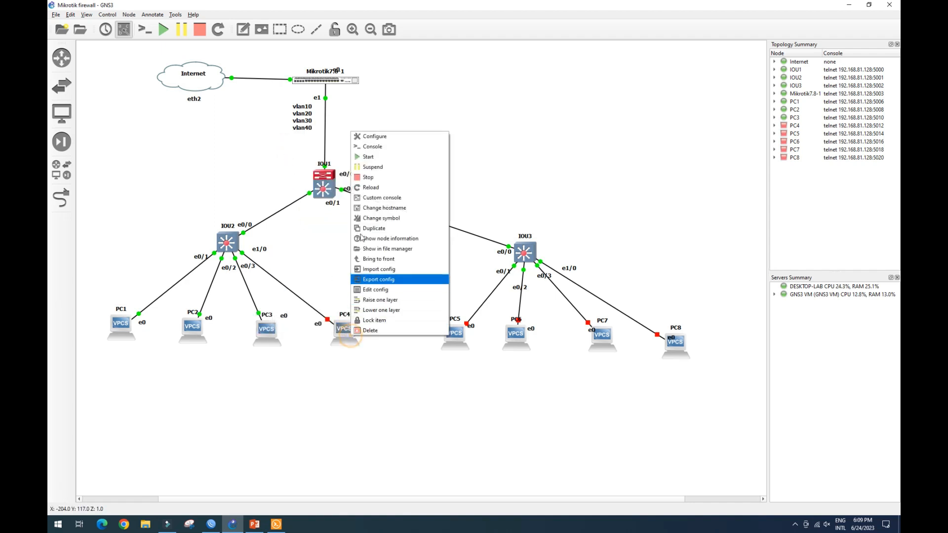
{"action": "left_click", "coordinate": [362, 157]}
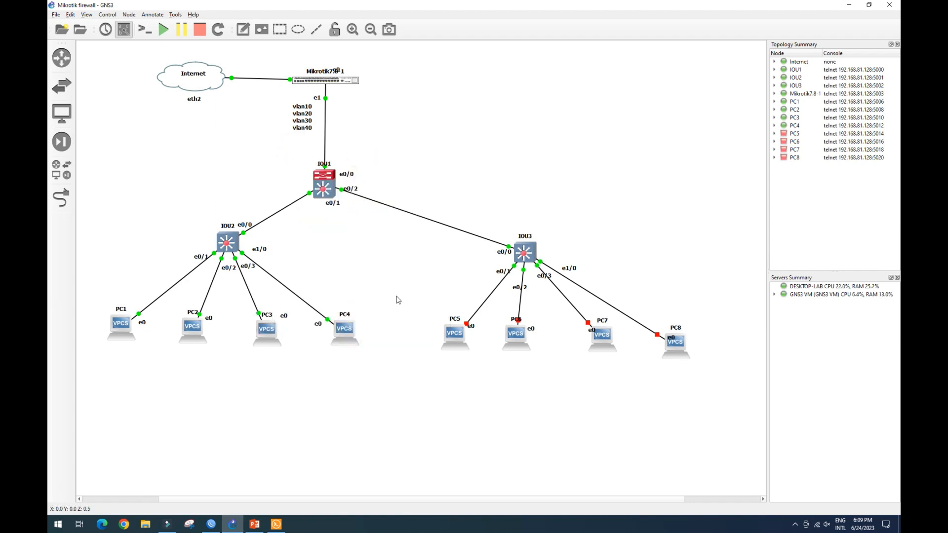
{"action": "right_click", "coordinate": [451, 331]}
{"action": "left_click", "coordinate": [465, 151]}
{"action": "right_click", "coordinate": [519, 339]}
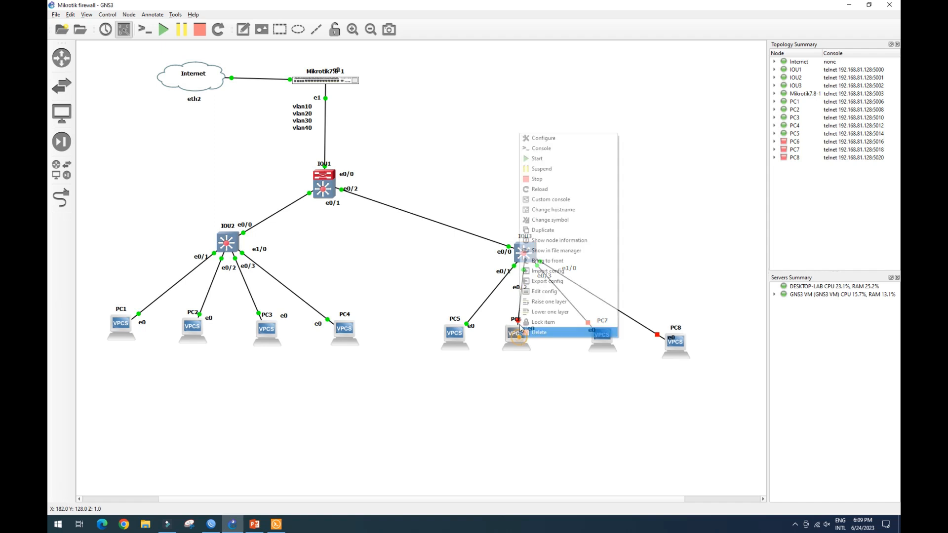
{"action": "left_click", "coordinate": [545, 158]}
{"action": "right_click", "coordinate": [608, 340]}
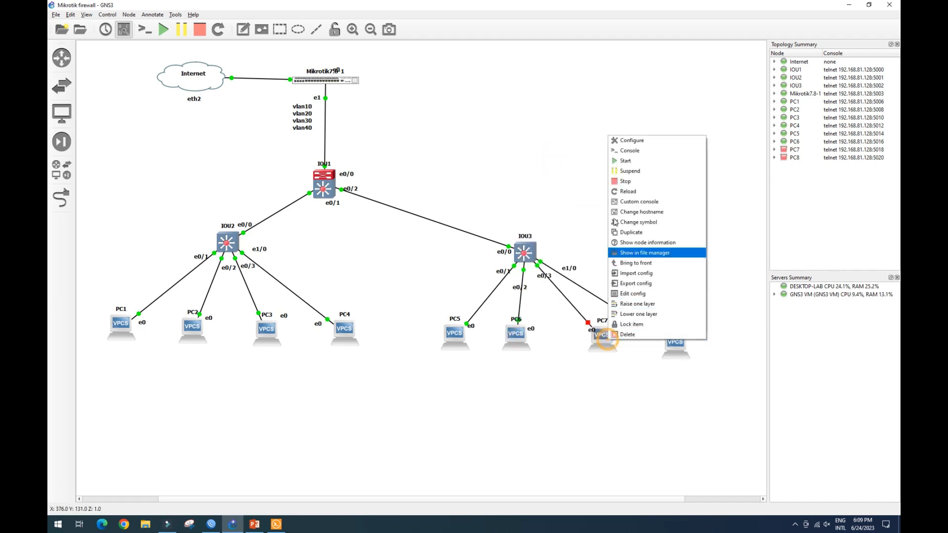
{"action": "left_click", "coordinate": [625, 161]}
{"action": "right_click", "coordinate": [670, 347]}
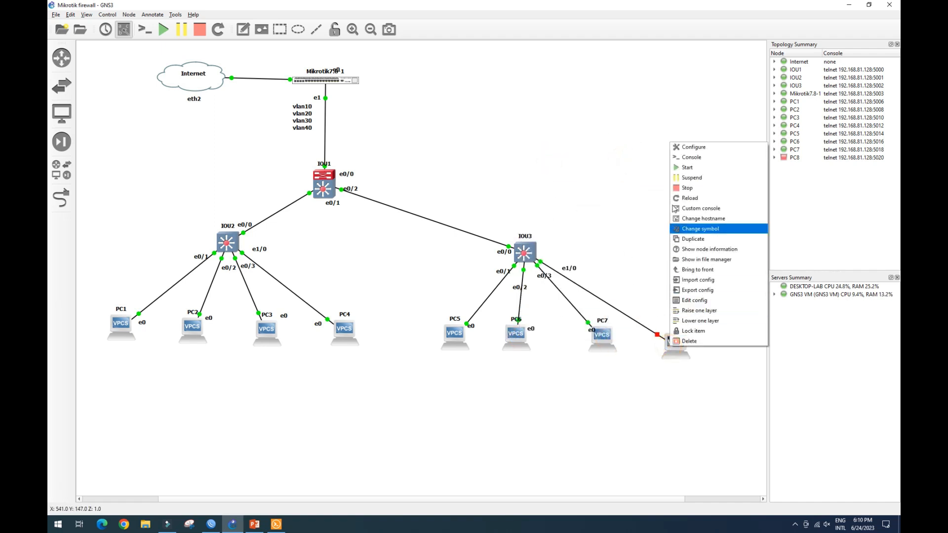
{"action": "left_click", "coordinate": [685, 167]}
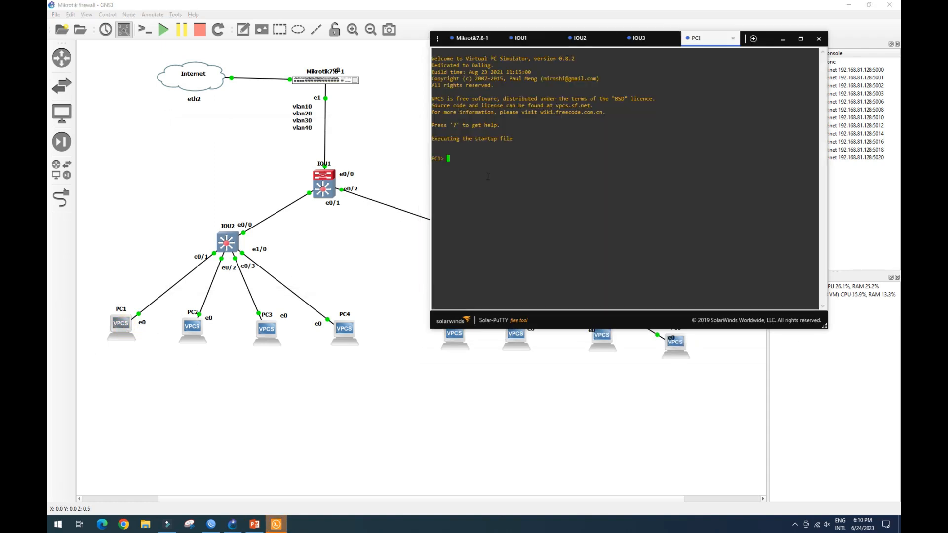
Request a DHCP address on PC1.
{"action": "left_click", "coordinate": [462, 154]}
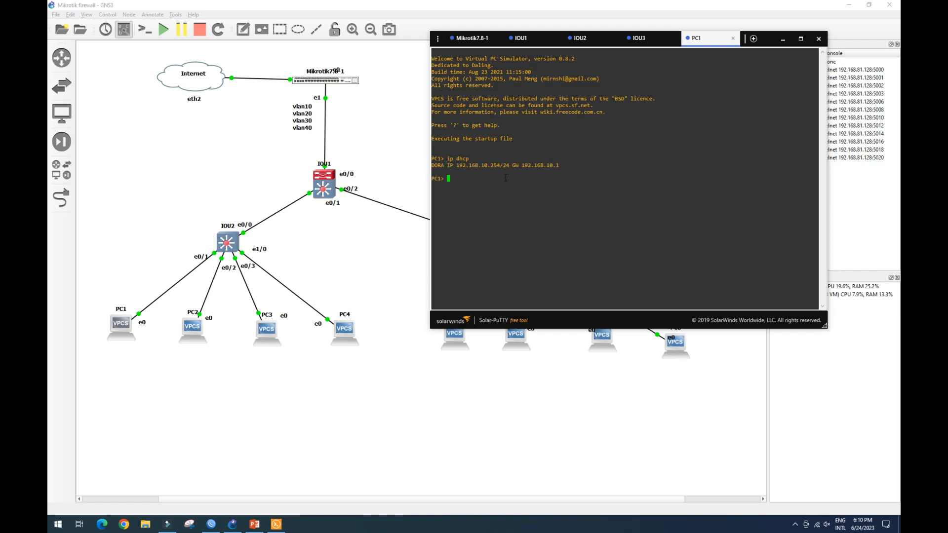
{"action": "left_click_drag", "start_coordinate": [484, 166], "coordinate": [499, 166]}
Open PC2's console and close the router and switch console tabs.
{"action": "left_click", "coordinate": [194, 324]}
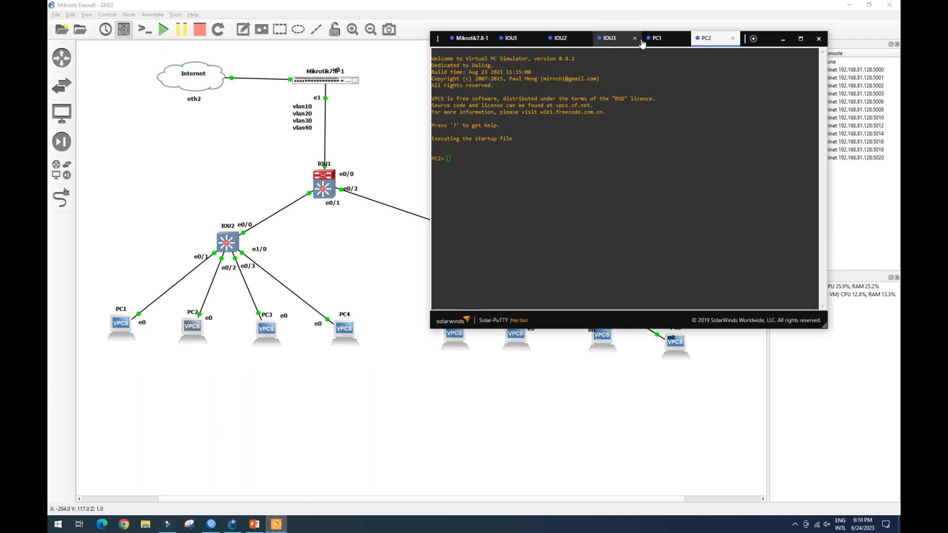
{"action": "left_click", "coordinate": [632, 43]}
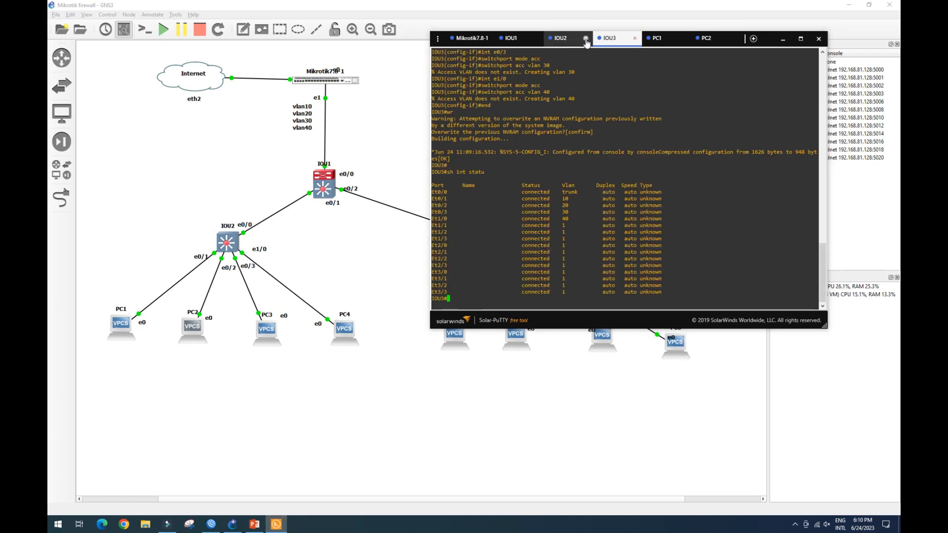
{"action": "left_click", "coordinate": [556, 38]}
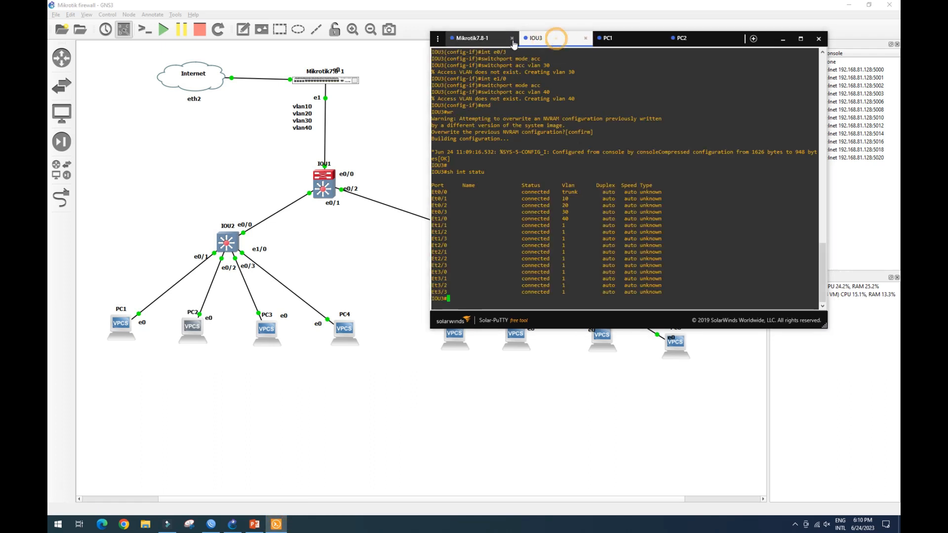
{"action": "left_click", "coordinate": [512, 38]}
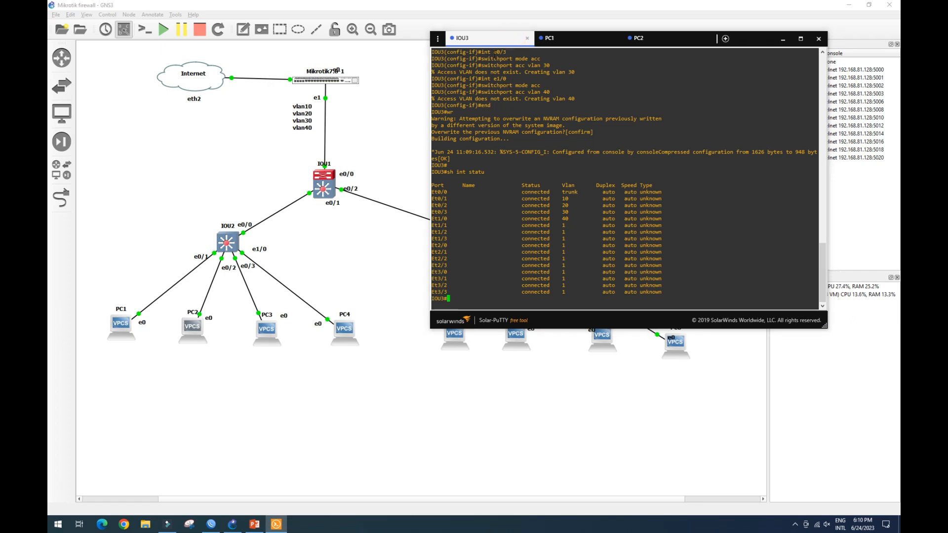
{"action": "left_click", "coordinate": [528, 38]}
Request a DHCP address on PC2.
{"action": "left_click", "coordinate": [574, 39]}
{"action": "left_click", "coordinate": [508, 151]}
{"action": "type", "text": "ip dhcp"}
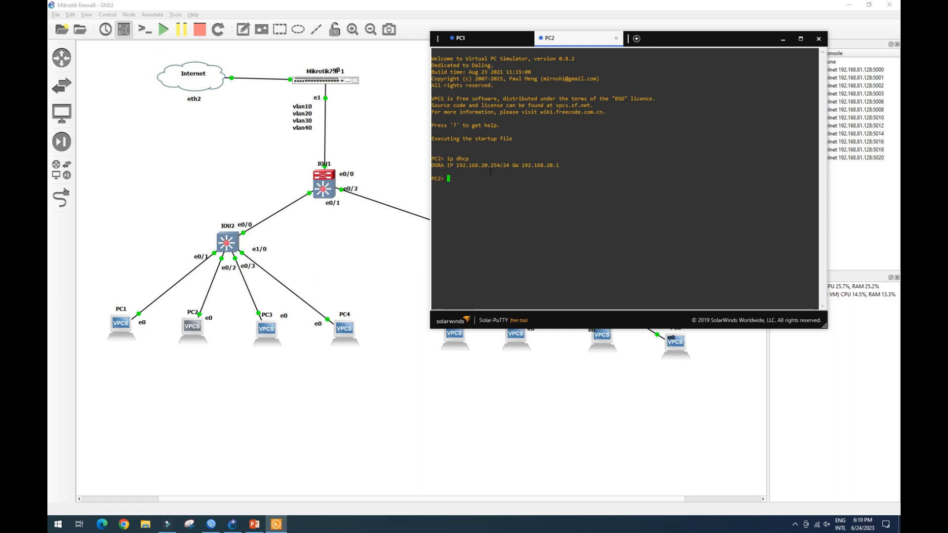
Open PC3's console and request a DHCP address.
{"action": "left_click", "coordinate": [265, 328]}
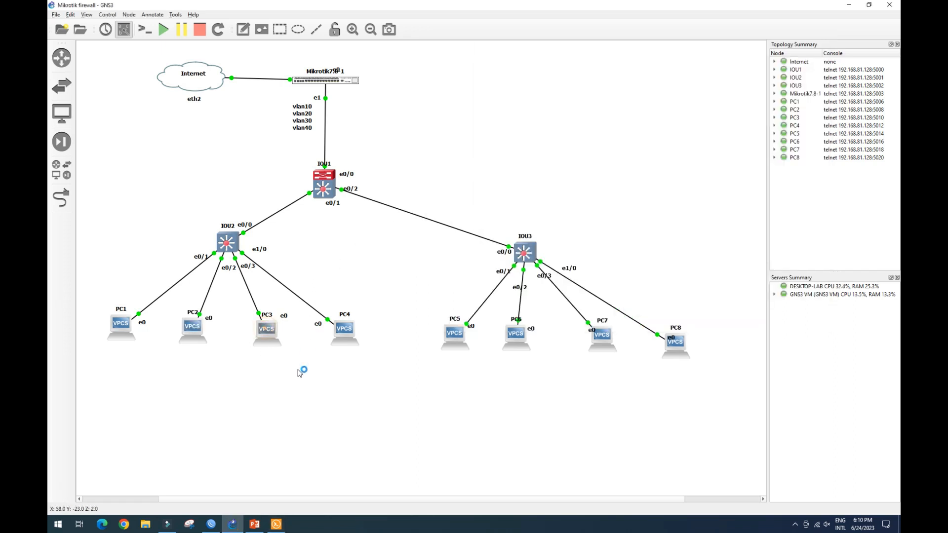
{"action": "left_click", "coordinate": [276, 524]}
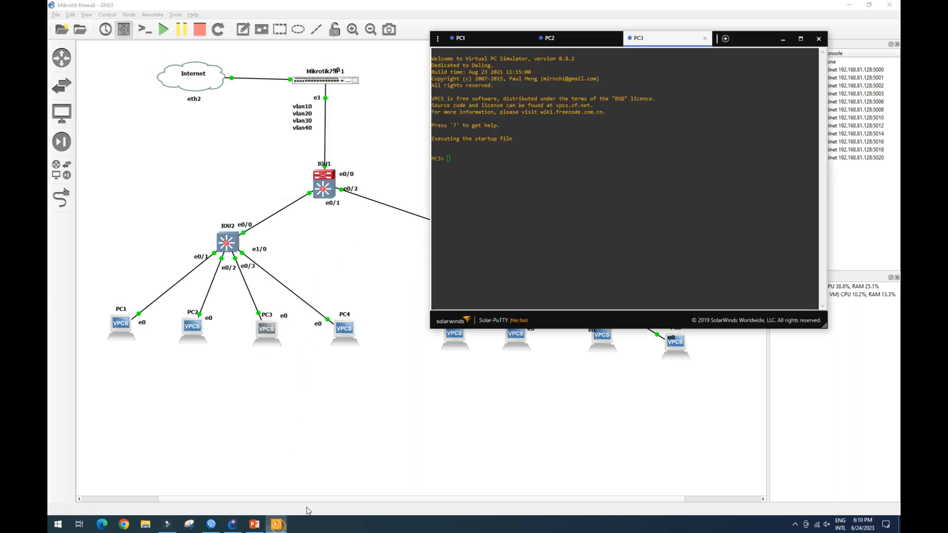
{"action": "left_click", "coordinate": [471, 156]}
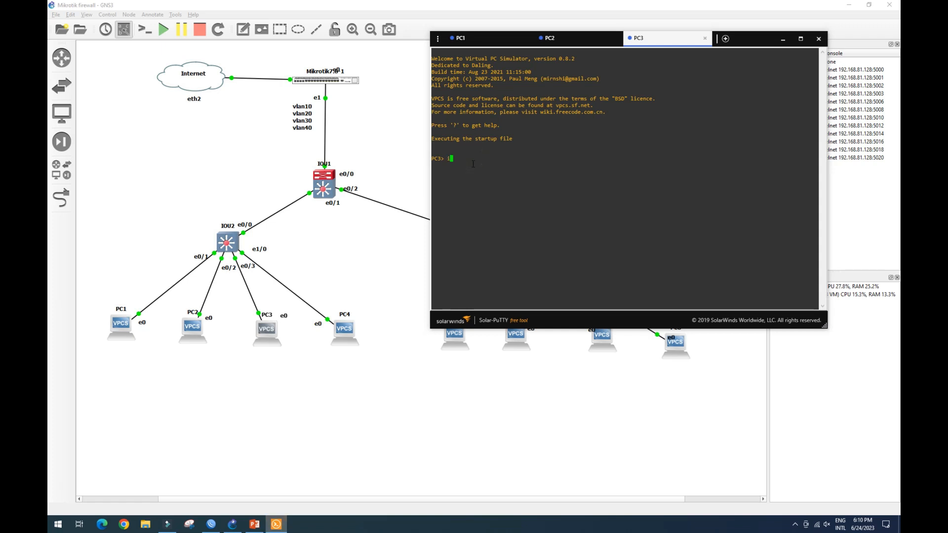
{"action": "type", "text": "ip dhcp"}
{"action": "key", "text": "Return"}
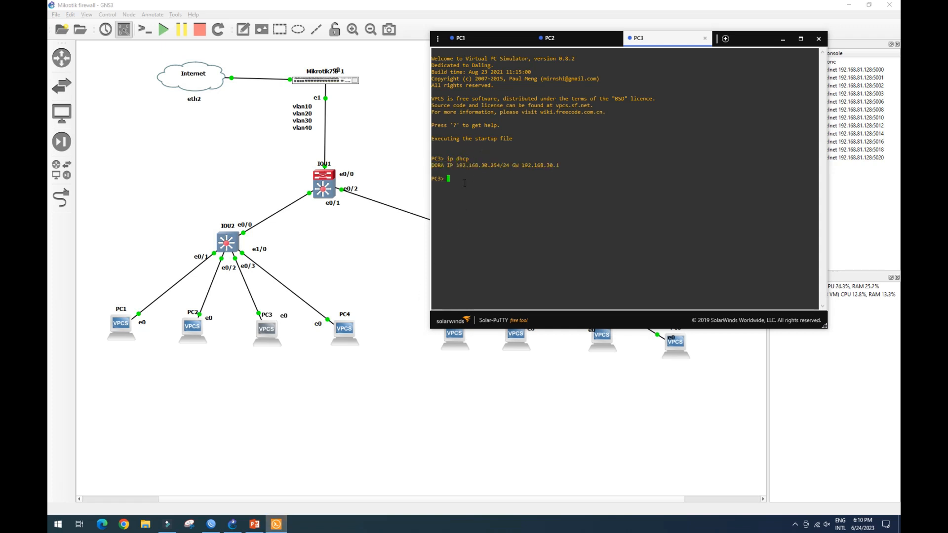
Open PC4's console and request a DHCP address.
{"action": "left_click", "coordinate": [351, 336]}
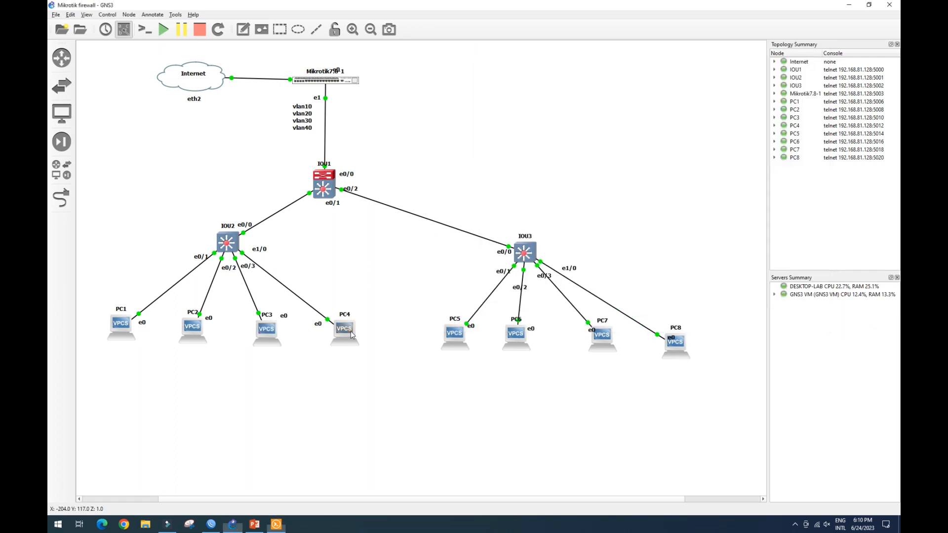
{"action": "double_click", "coordinate": [345, 329]}
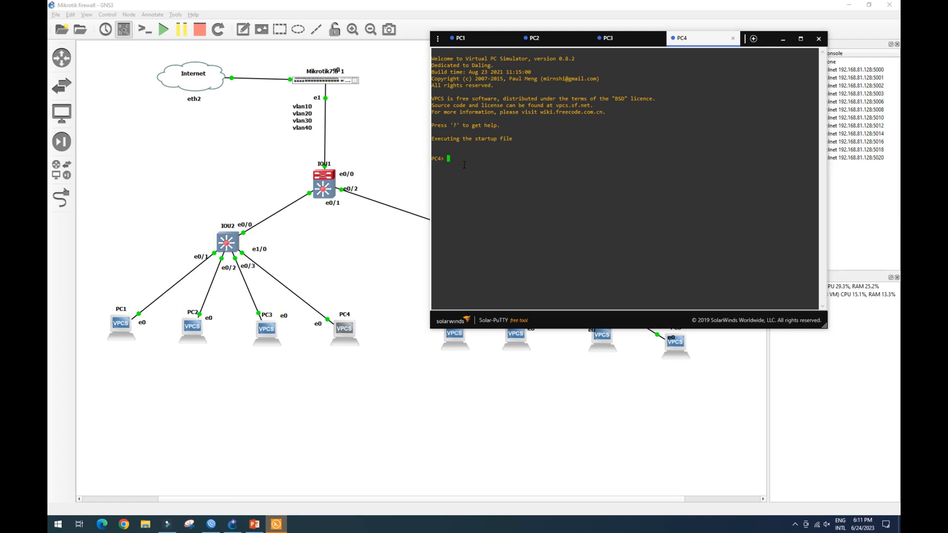
{"action": "type", "text": "ip dhcp"}
{"action": "key", "text": "Return"}
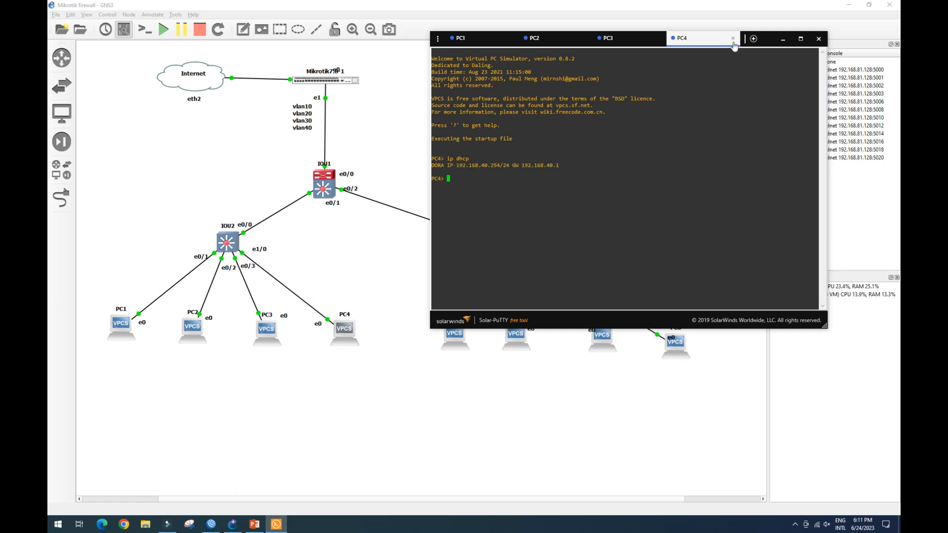
Open PC5's console and request a DHCP address.
{"action": "left_click_drag", "start_coordinate": [703, 44], "coordinate": [326, 33]}
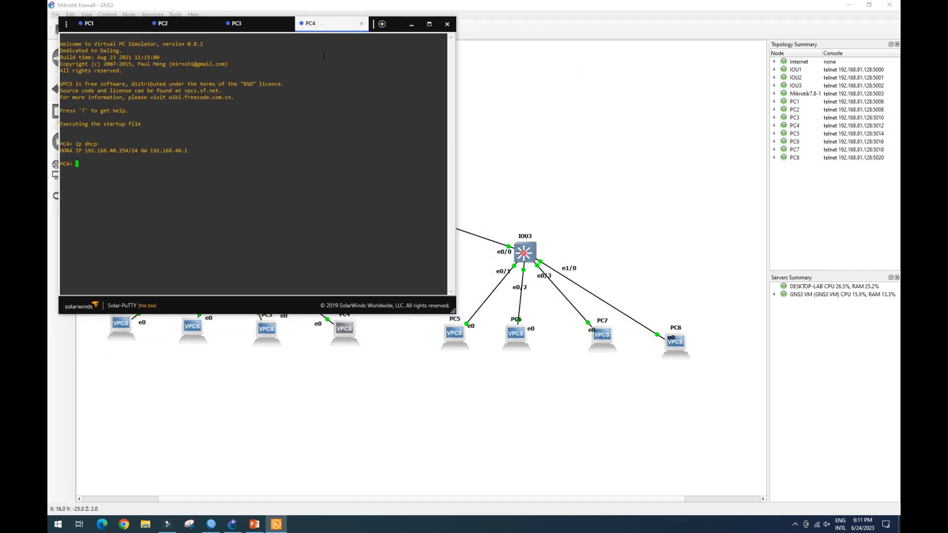
{"action": "left_click", "coordinate": [458, 336]}
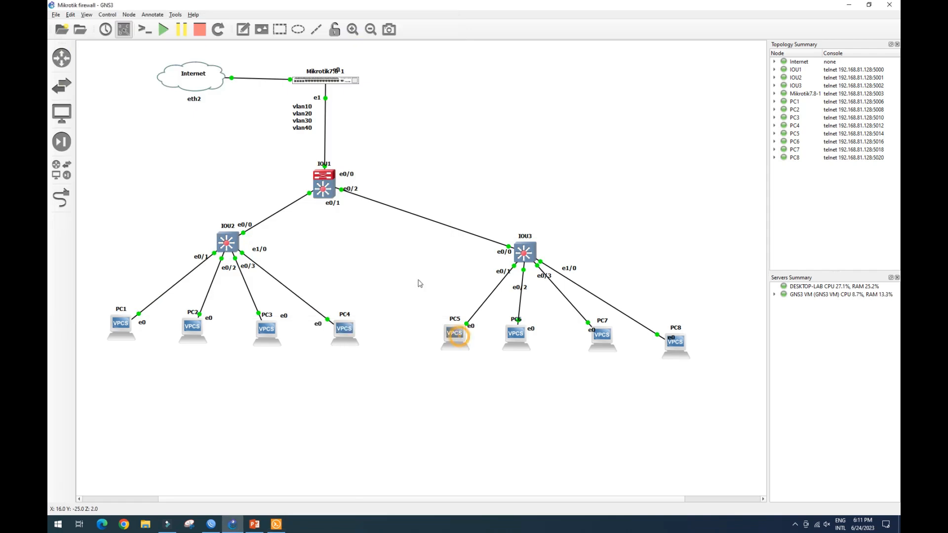
{"action": "type", "text": "ip dhcp"}
{"action": "key", "text": "Return"}
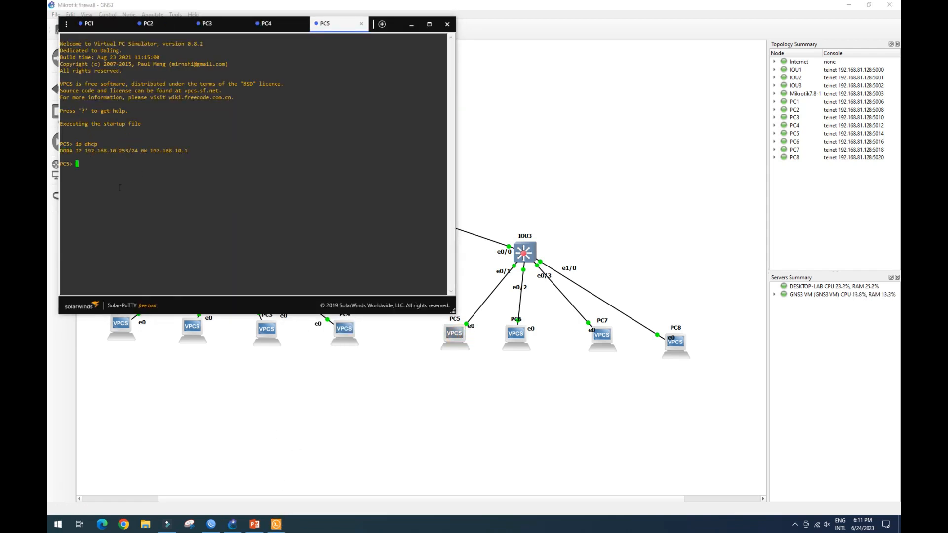
Ping the gateway 192.168.10.254 from PC5's console.
{"action": "type", "text": "ping 192.168.10.254"}
{"action": "key", "text": "Return"}
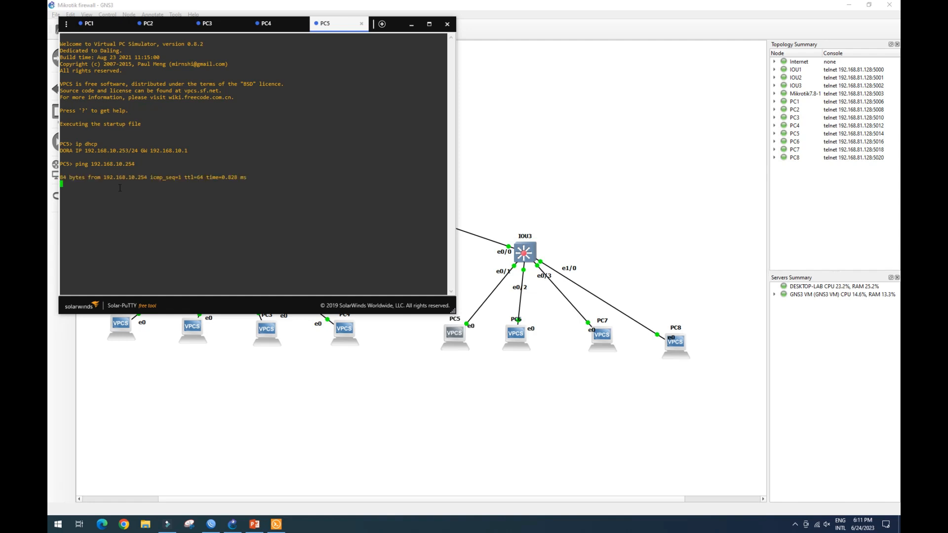
{"action": "key", "text": "Up"}
{"action": "key", "text": "Left"}
{"action": "key", "text": "Left"}
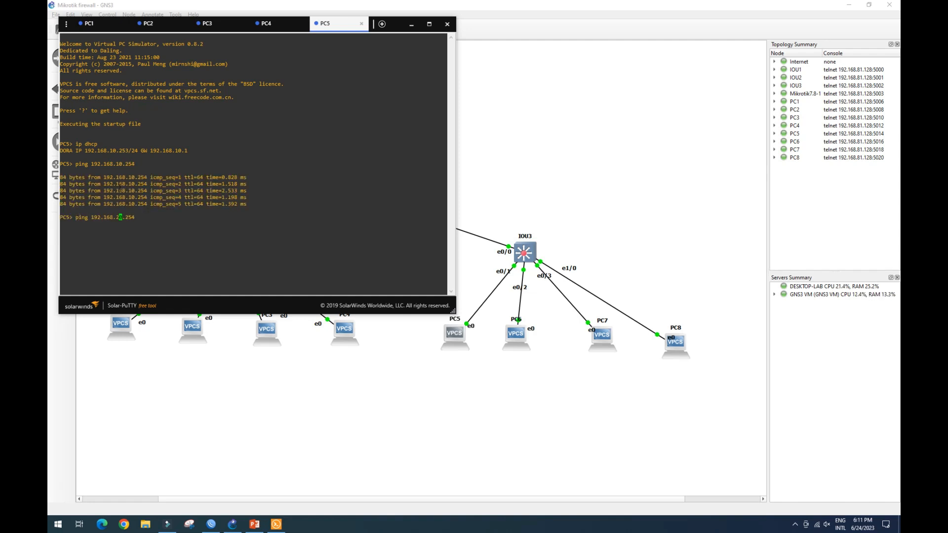
Open PC6's console and request a DHCP address.
{"action": "double_click", "coordinate": [515, 333]}
{"action": "type", "text": "ip dhcp"}
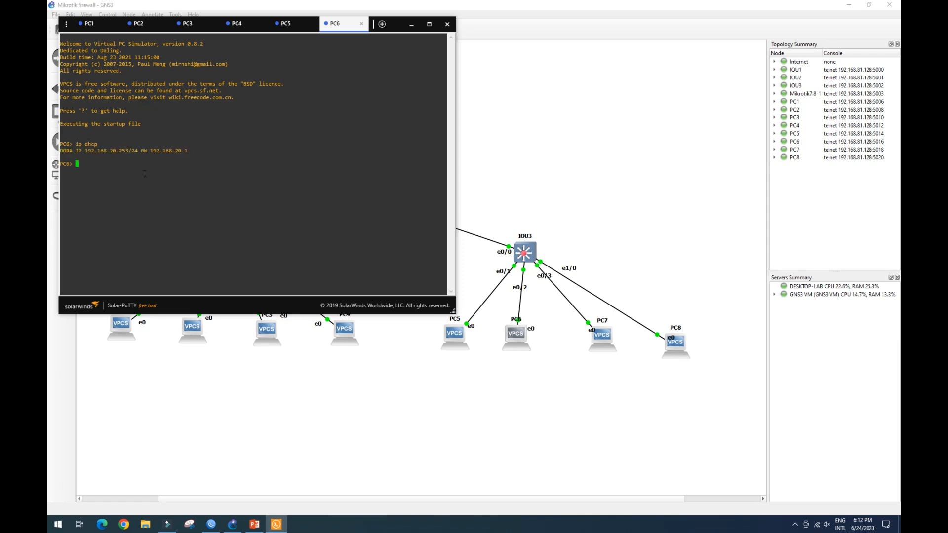
Open PC7's console and request a DHCP address.
{"action": "double_click", "coordinate": [602, 334]}
{"action": "type", "text": "ip dhcp"}
{"action": "key", "text": "Return"}
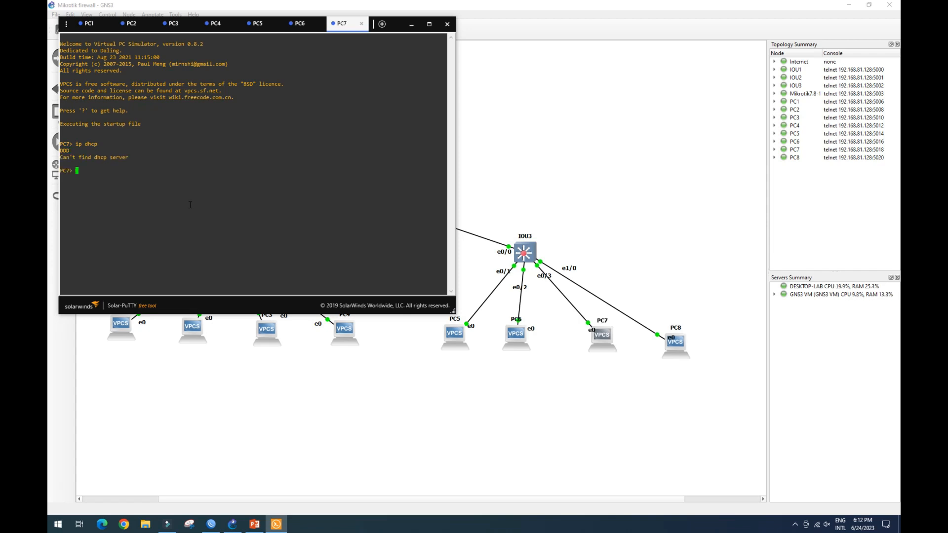
Open PC8's console, request a DHCP address and ping 192.168.40.254.
{"action": "double_click", "coordinate": [675, 342]}
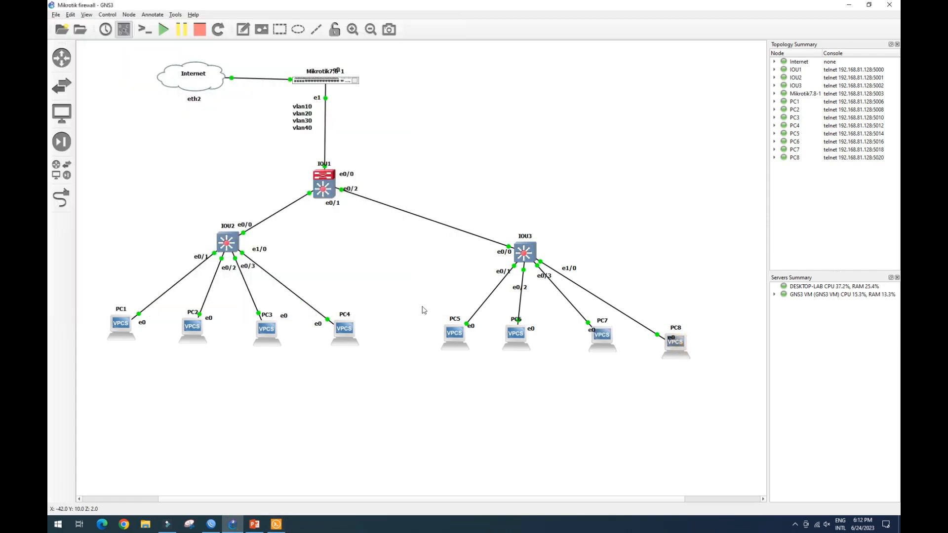
{"action": "type", "text": "ip dhcp"}
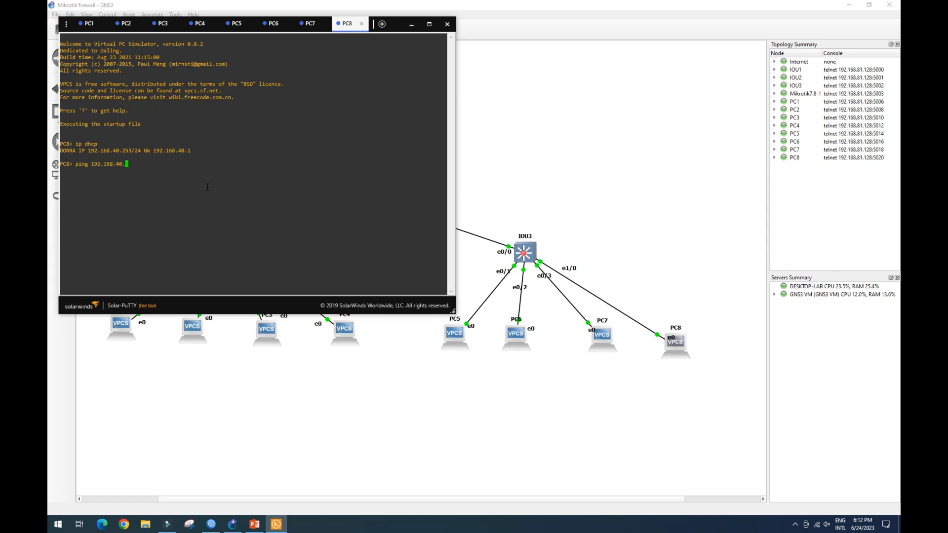
{"action": "key", "text": "Return"}
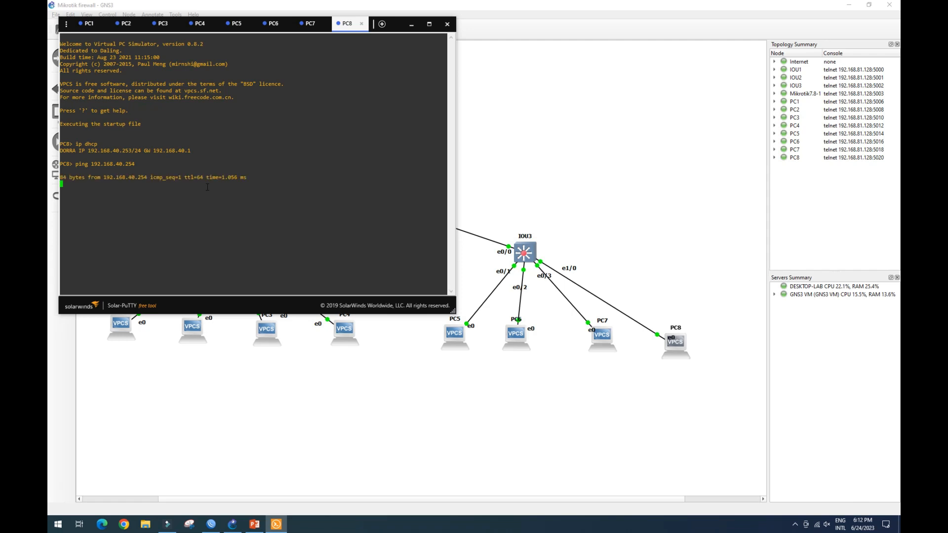
Open IOU3's console and display the interface status with sh int statu.
{"action": "left_click", "coordinate": [530, 256]}
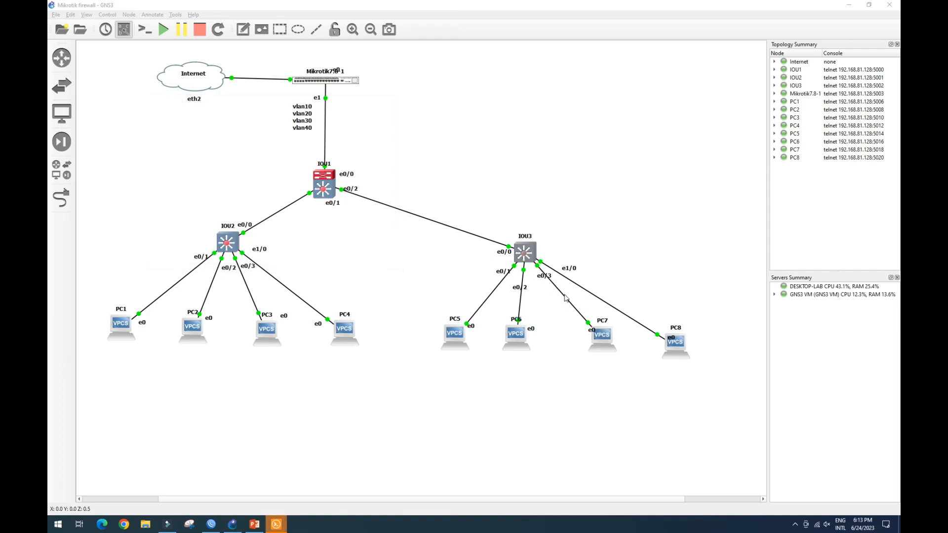
{"action": "left_click", "coordinate": [276, 523]}
{"action": "left_click", "coordinate": [275, 105]}
{"action": "key", "text": "Return"}
{"action": "key", "text": "Return"}
{"action": "key", "text": "Return"}
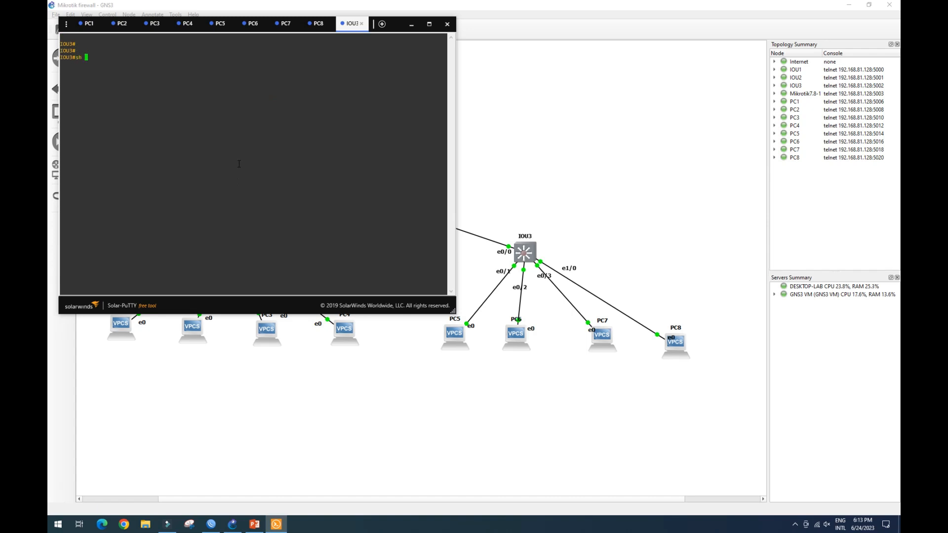
{"action": "type", "text": "sh int statu"}
{"action": "key", "text": "Return"}
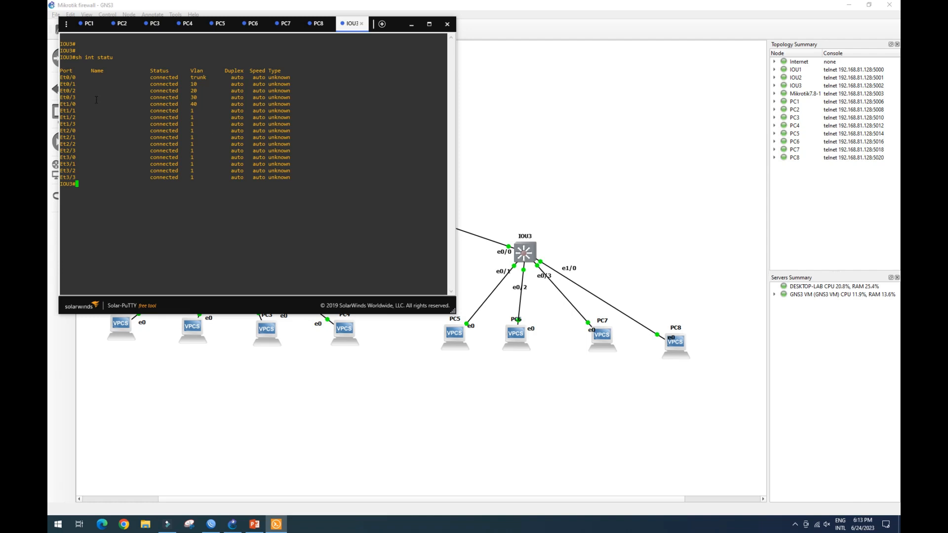
{"action": "left_click_drag", "start_coordinate": [60, 97], "coordinate": [232, 98]}
On PC7's console, retry the DHCP request and ping 192.168.30.254.
{"action": "left_click", "coordinate": [286, 24]}
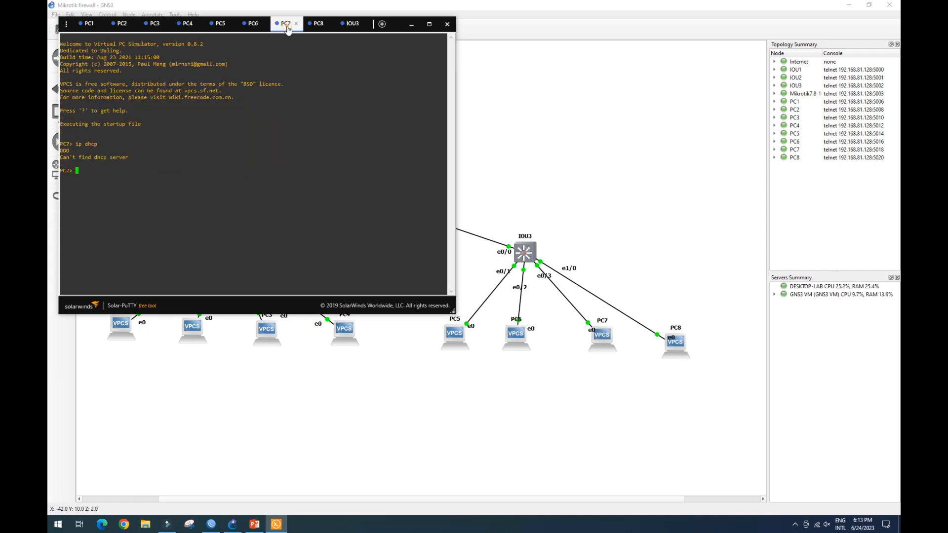
{"action": "left_click", "coordinate": [102, 180]}
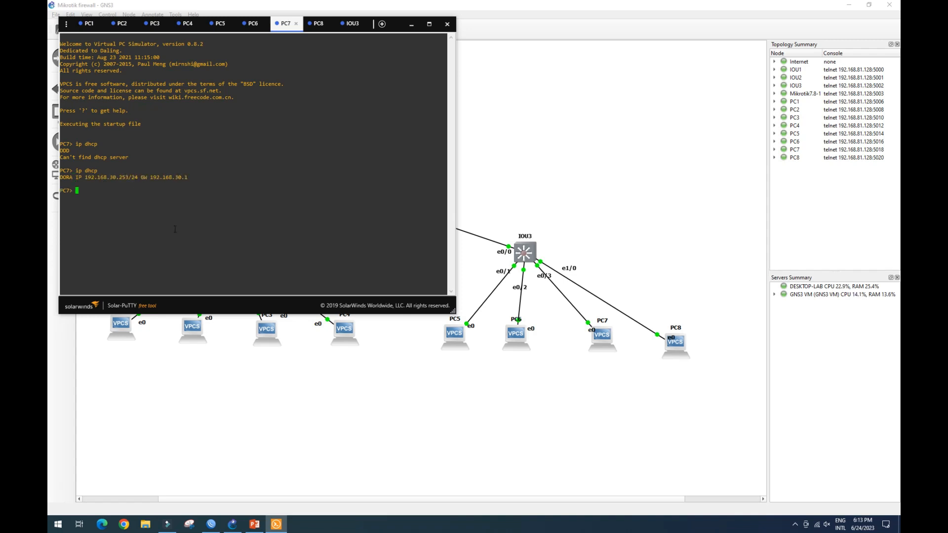
{"action": "type", "text": "ping 192.168.30.254"}
{"action": "key", "text": "Return"}
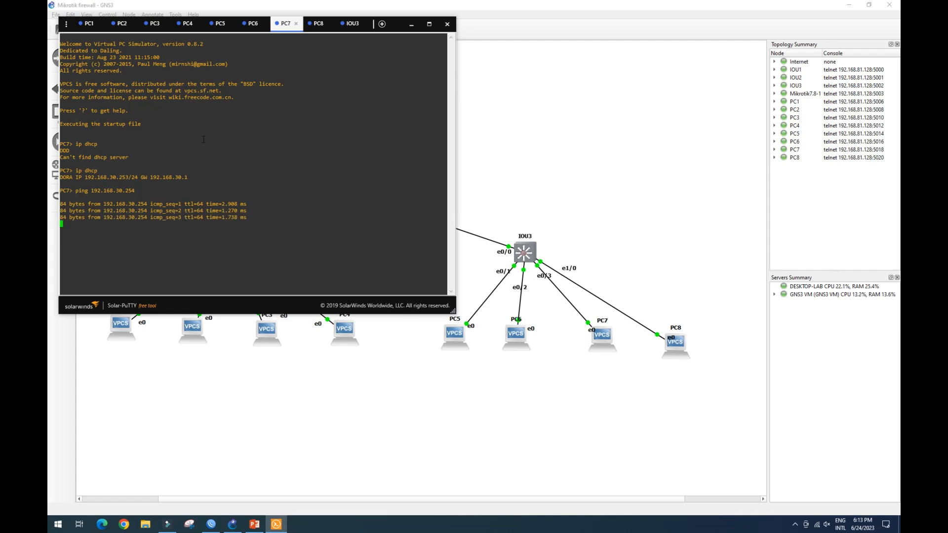
Review the lab diagram with its objectives and VLAN addressing.
{"action": "left_click_drag", "start_coordinate": [285, 23], "coordinate": [464, 296]}
{"action": "left_click", "coordinate": [582, 255]}
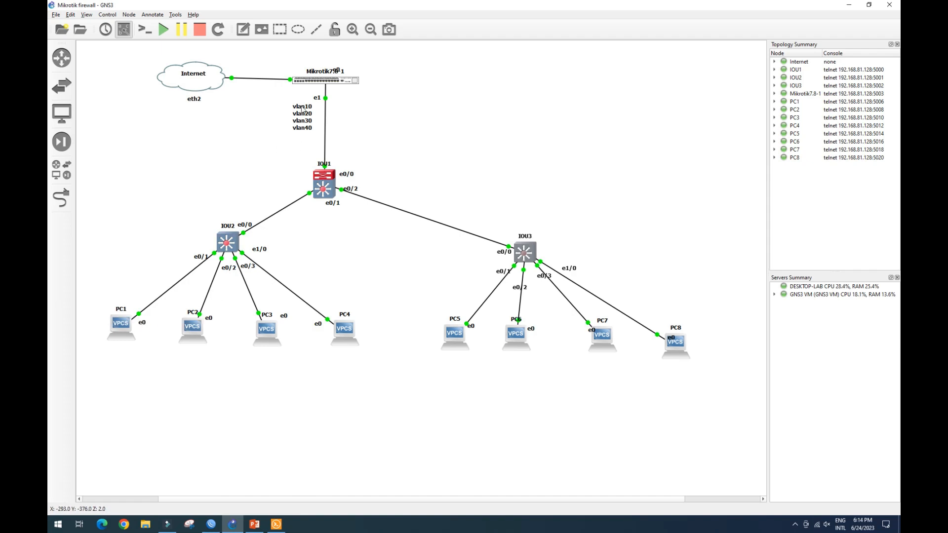
{"action": "left_click", "coordinate": [254, 525]}
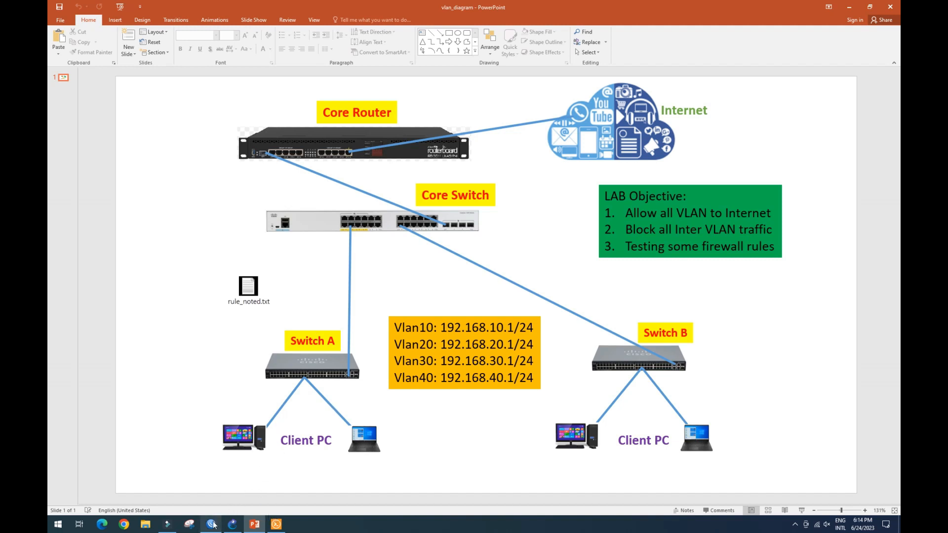
{"action": "left_click", "coordinate": [232, 525]}
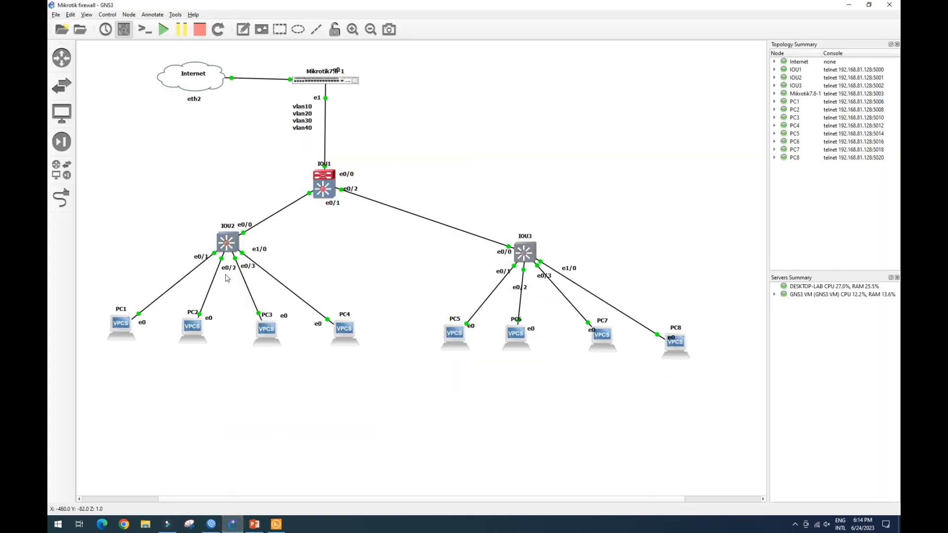
In the router's firewall, add a NAT rule on chain srcnat with action masquerade.
{"action": "left_click", "coordinate": [212, 527]}
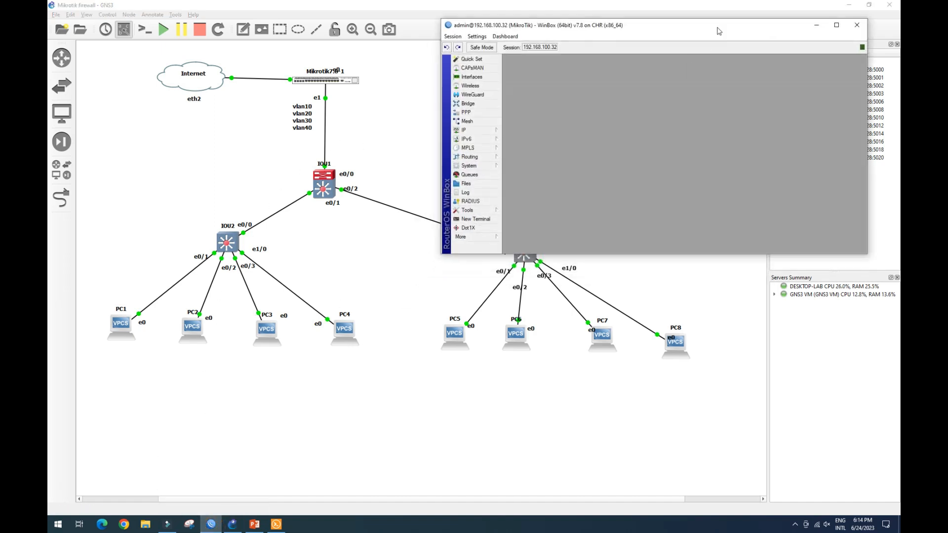
{"action": "left_click_drag", "start_coordinate": [717, 33], "coordinate": [703, 48]}
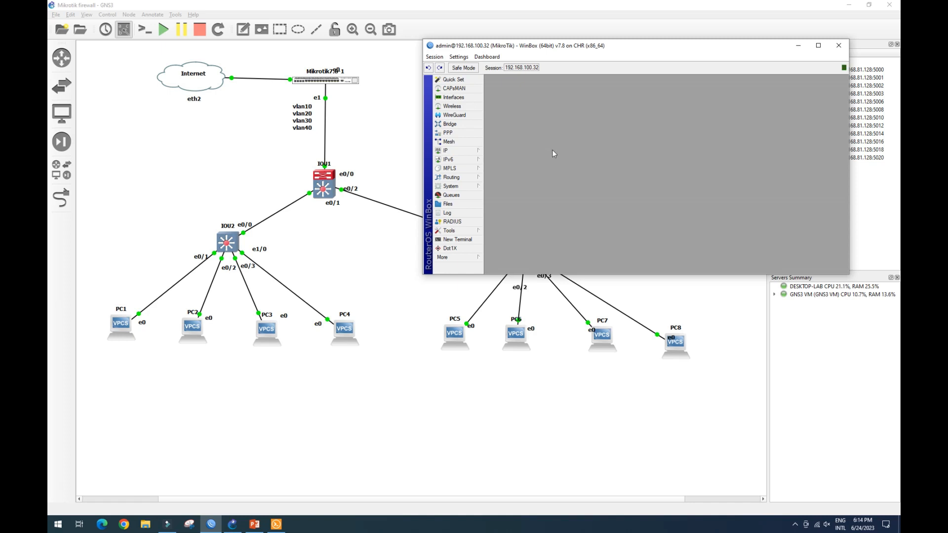
{"action": "left_click", "coordinate": [468, 155]}
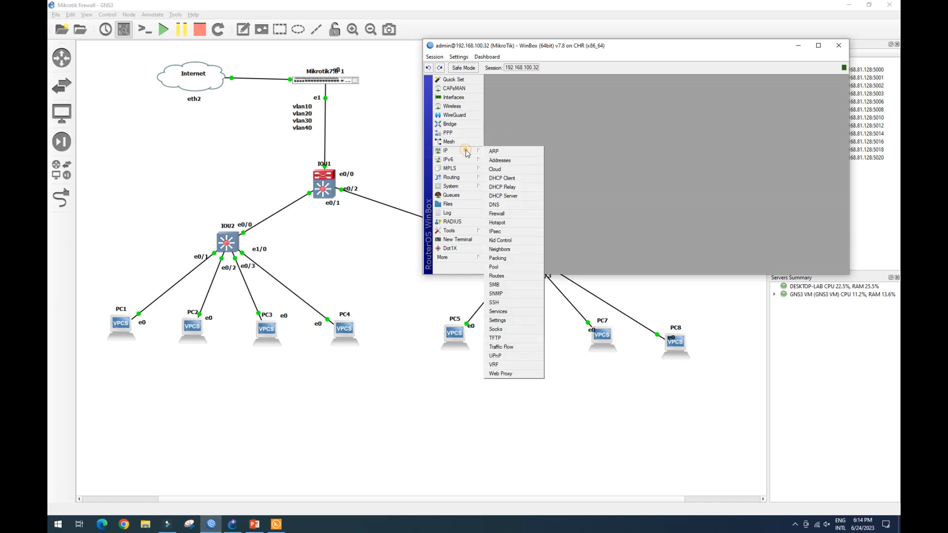
{"action": "left_click", "coordinate": [513, 213]}
{"action": "left_click", "coordinate": [523, 108]}
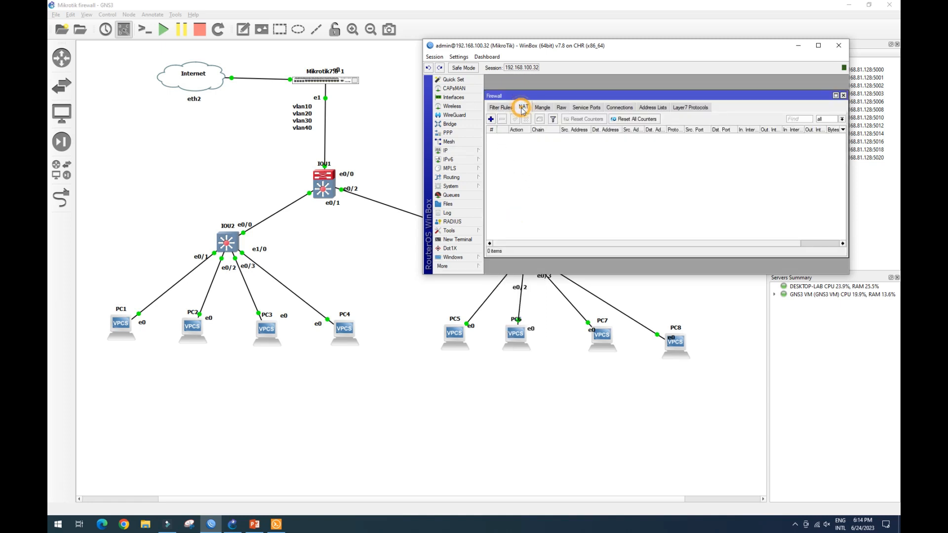
{"action": "left_click", "coordinate": [491, 119]}
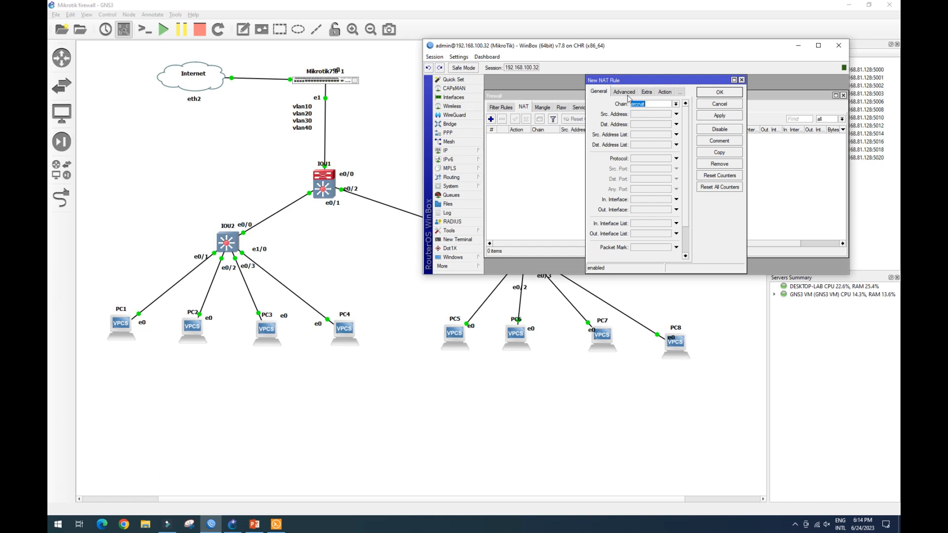
{"action": "left_click", "coordinate": [664, 93]}
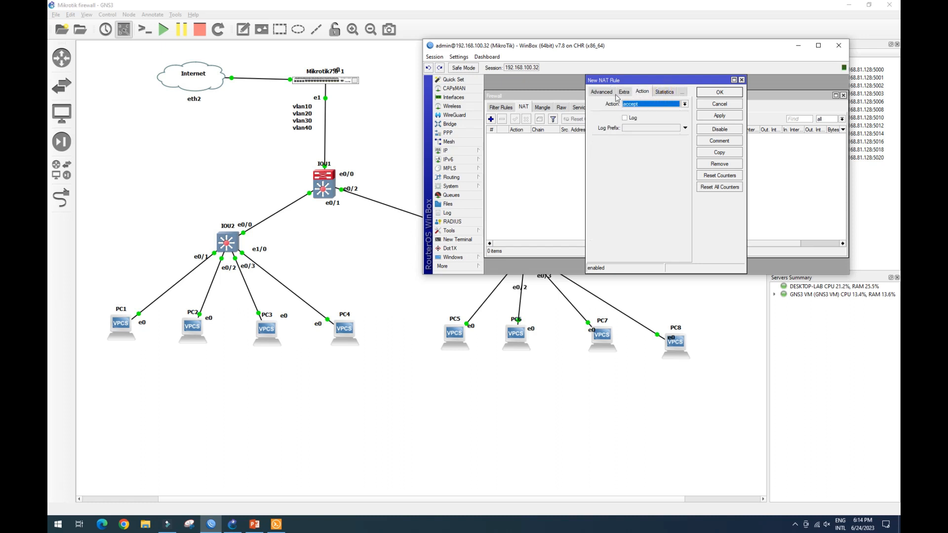
{"action": "left_click", "coordinate": [685, 105]}
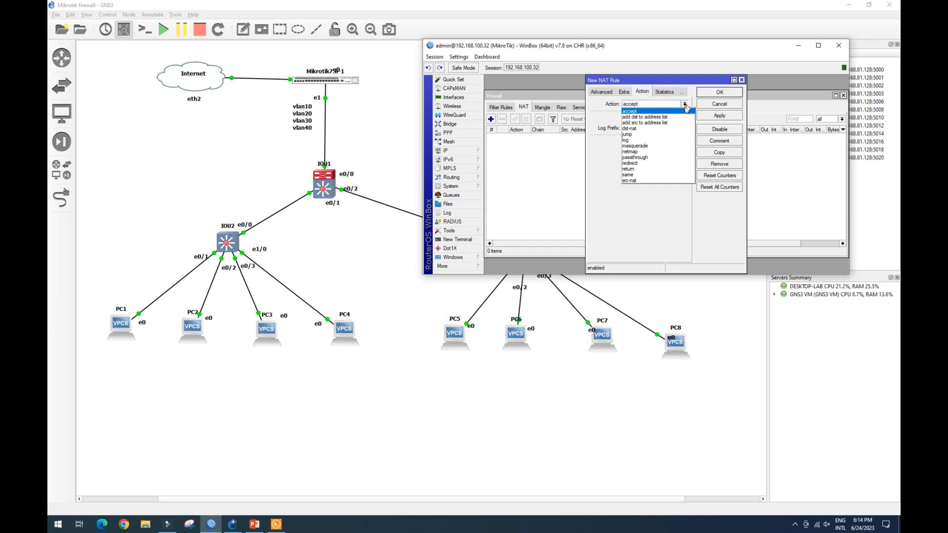
{"action": "left_click", "coordinate": [673, 145]}
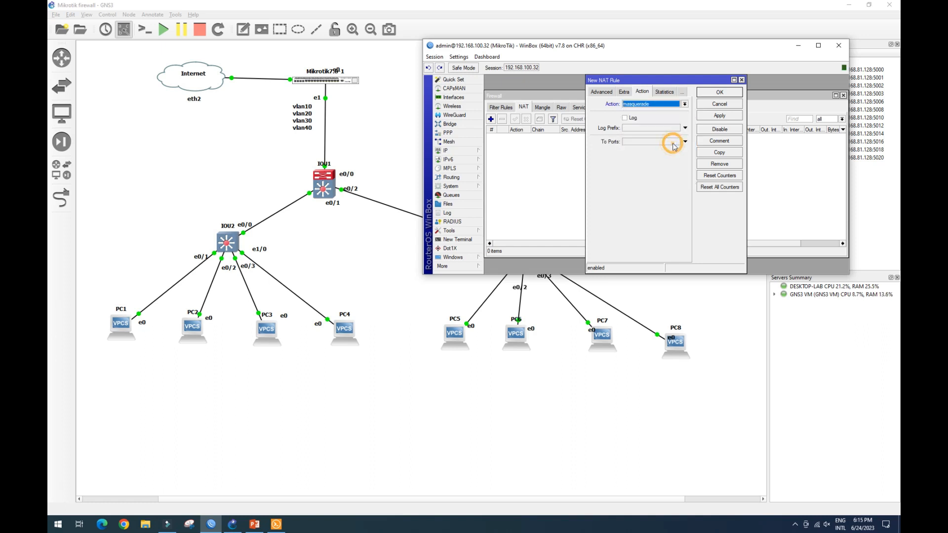
{"action": "left_click", "coordinate": [601, 92]}
{"action": "left_click", "coordinate": [600, 92]}
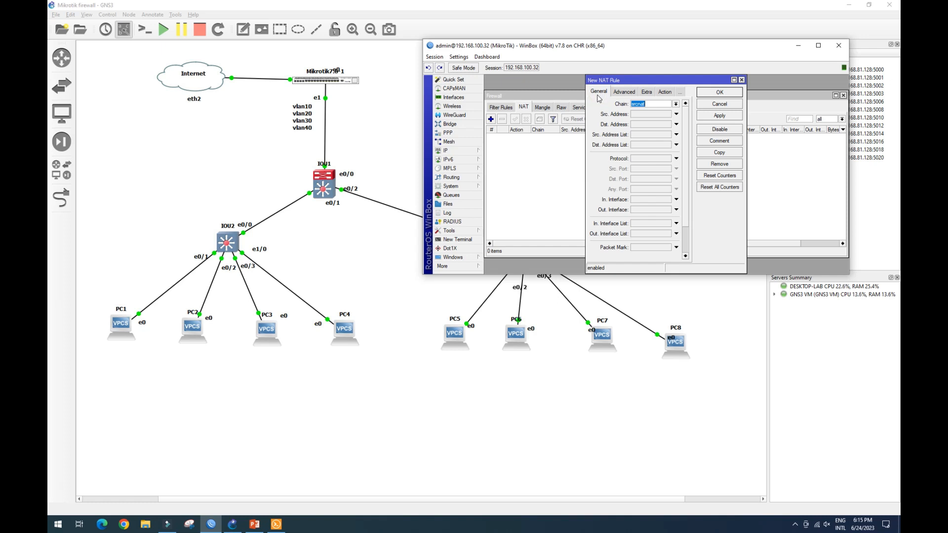
{"action": "left_click", "coordinate": [725, 115]}
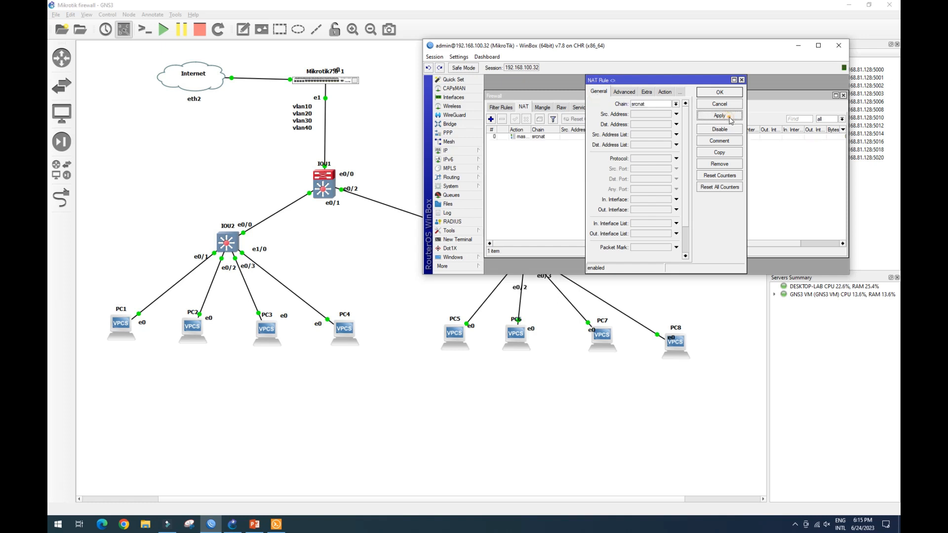
{"action": "left_click", "coordinate": [724, 93]}
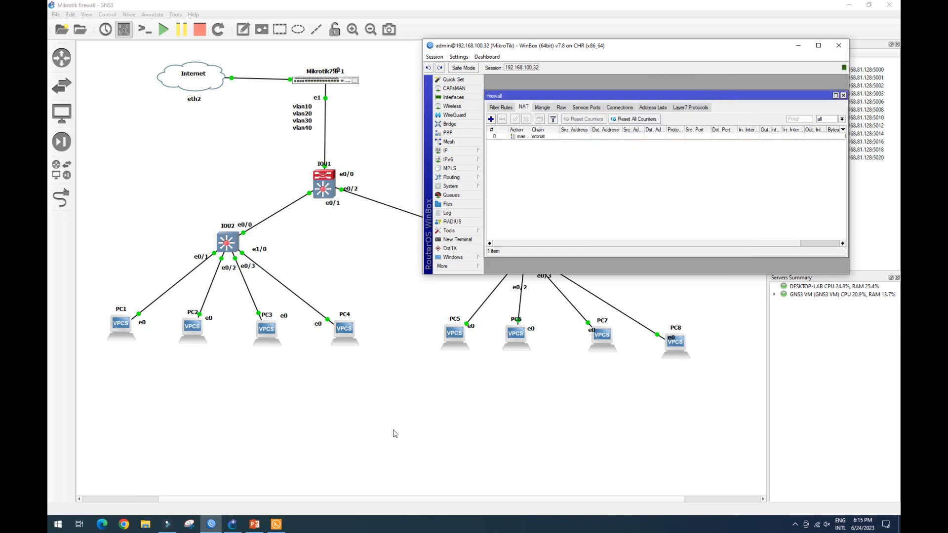
Ping 1.1.1.1 from PC7's console.
{"action": "left_click", "coordinate": [276, 524]}
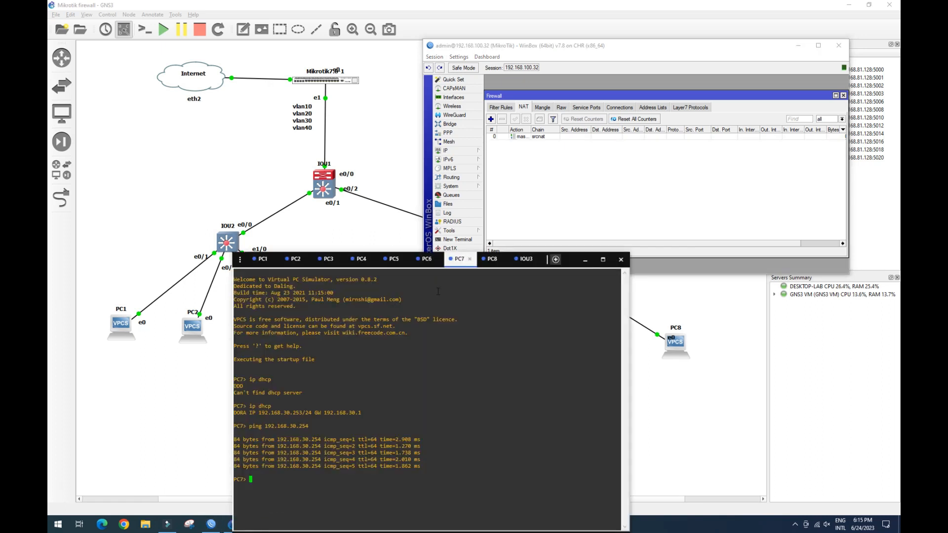
{"action": "left_click_drag", "start_coordinate": [462, 260], "coordinate": [552, 82]}
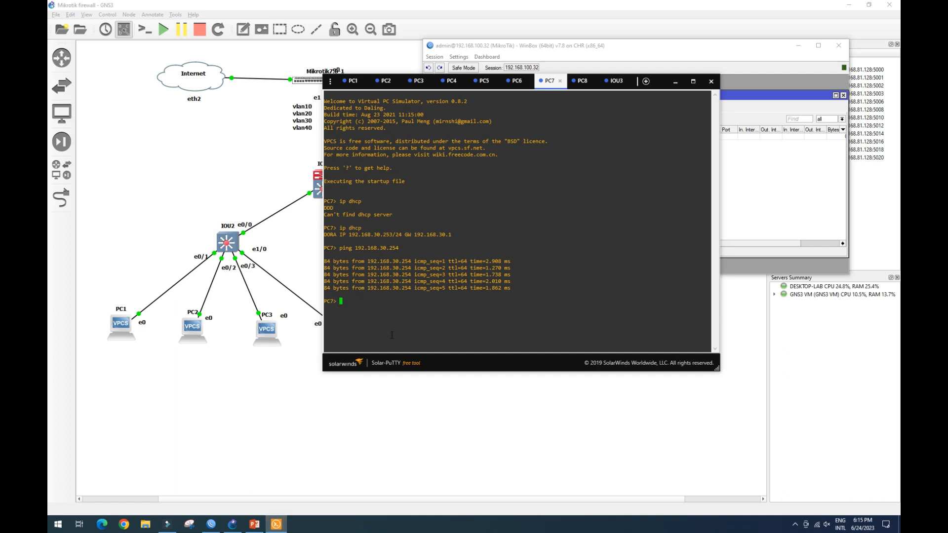
{"action": "type", "text": "ping 1.1.1.1"}
{"action": "key", "text": "Return"}
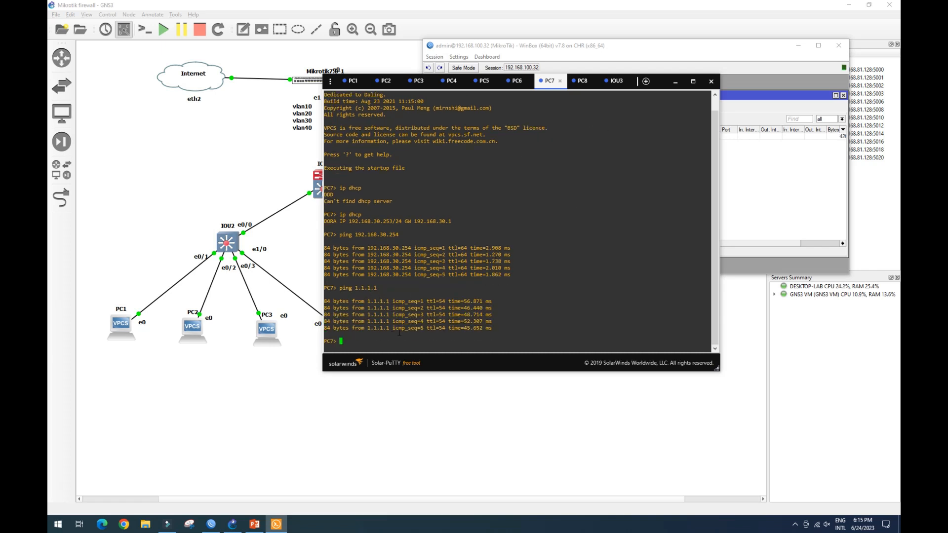
Disable the masquerade NAT rule in the router's firewall.
{"action": "left_click", "coordinate": [649, 54]}
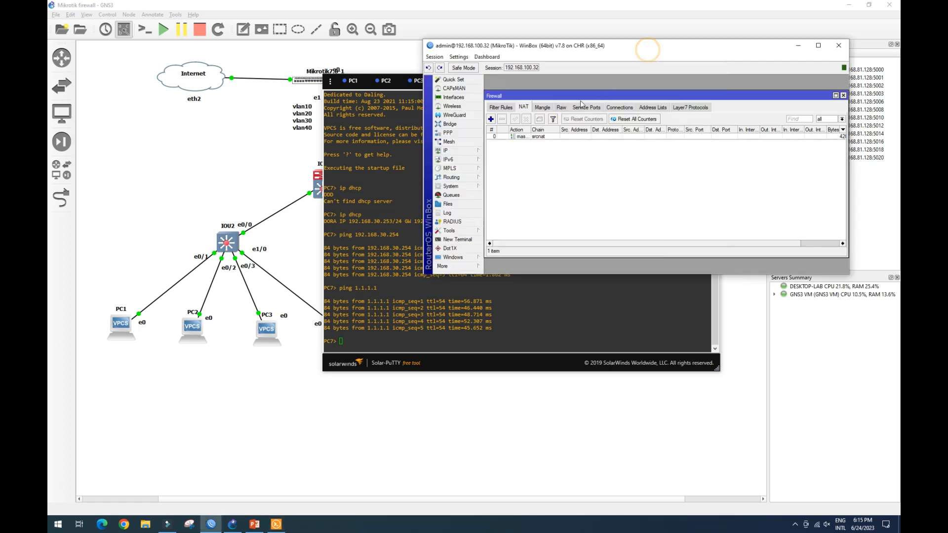
{"action": "left_click", "coordinate": [528, 137]}
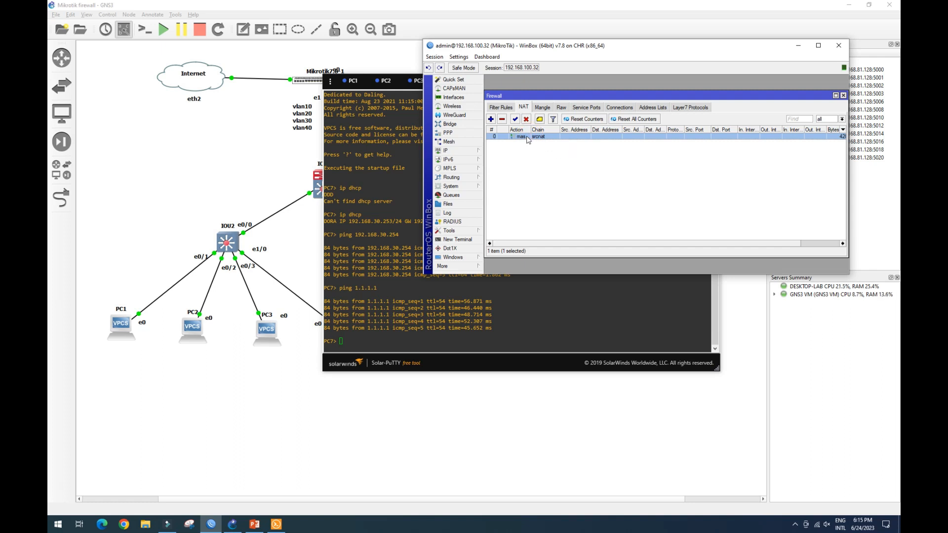
{"action": "left_click", "coordinate": [526, 120]}
Repeat the ping to 1.1.1.1 from PC7's console.
{"action": "left_click", "coordinate": [348, 336]}
{"action": "key", "text": "Up"}
{"action": "key", "text": "Return"}
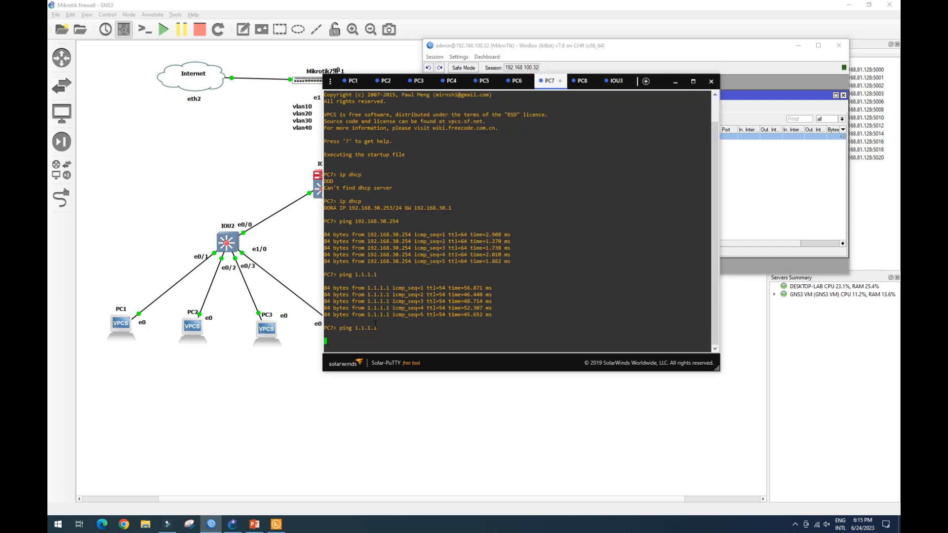
Ping google.com from PC8's console.
{"action": "left_click", "coordinate": [582, 81]}
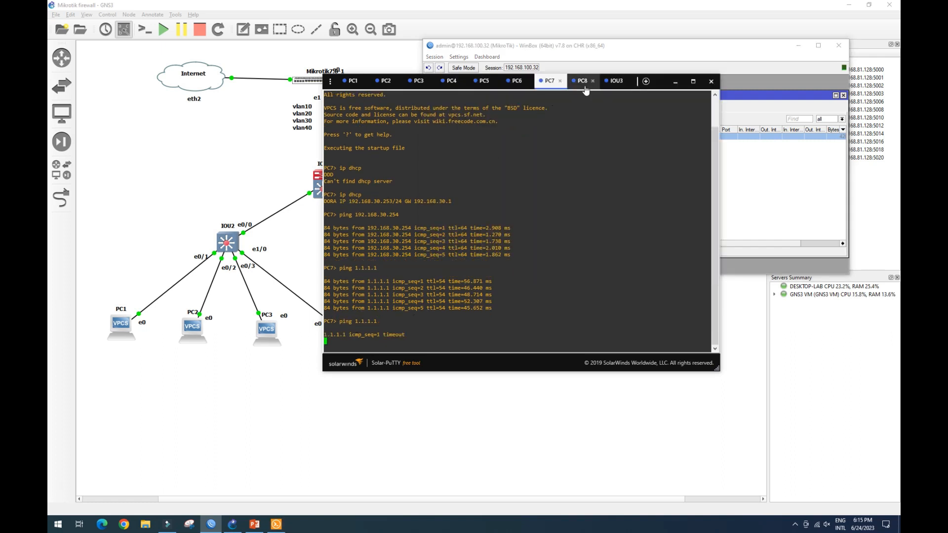
{"action": "left_click", "coordinate": [427, 280]}
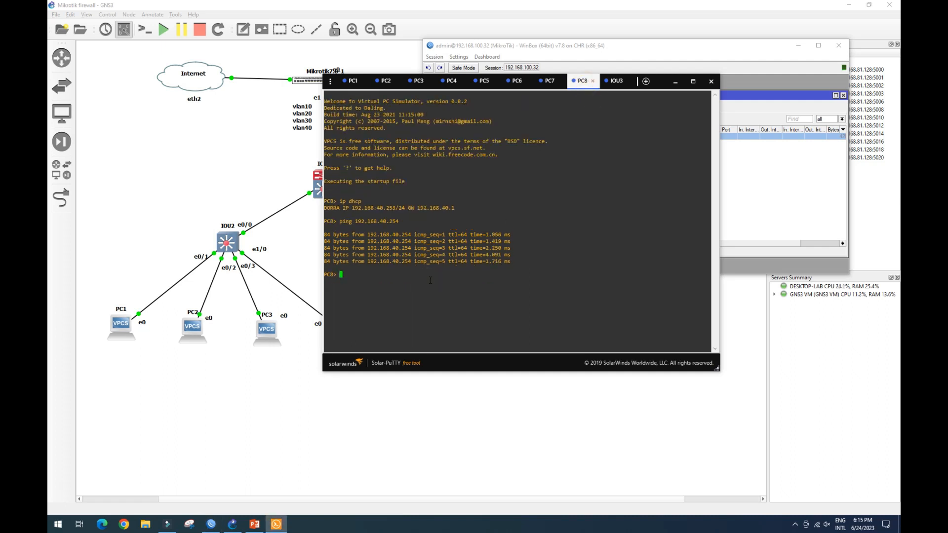
{"action": "type", "text": "ping google.com"}
{"action": "key", "text": "Return"}
Ping 1.1.1.1 from PC1's console.
{"action": "left_click", "coordinate": [359, 85]}
{"action": "type", "text": "ping 1.1.1.1"}
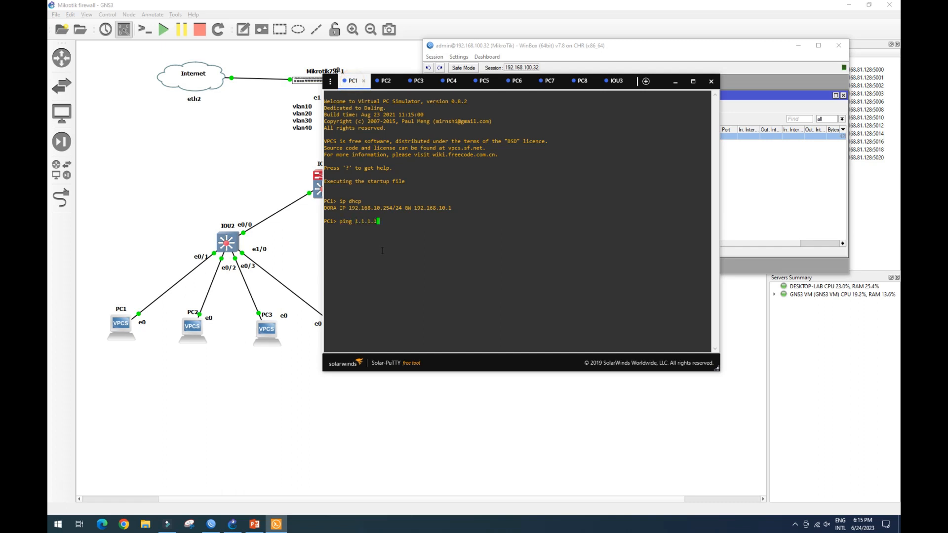
{"action": "key", "text": "Return"}
Re-enable the masquerade NAT rule in the router's firewall.
{"action": "left_click", "coordinate": [754, 174]}
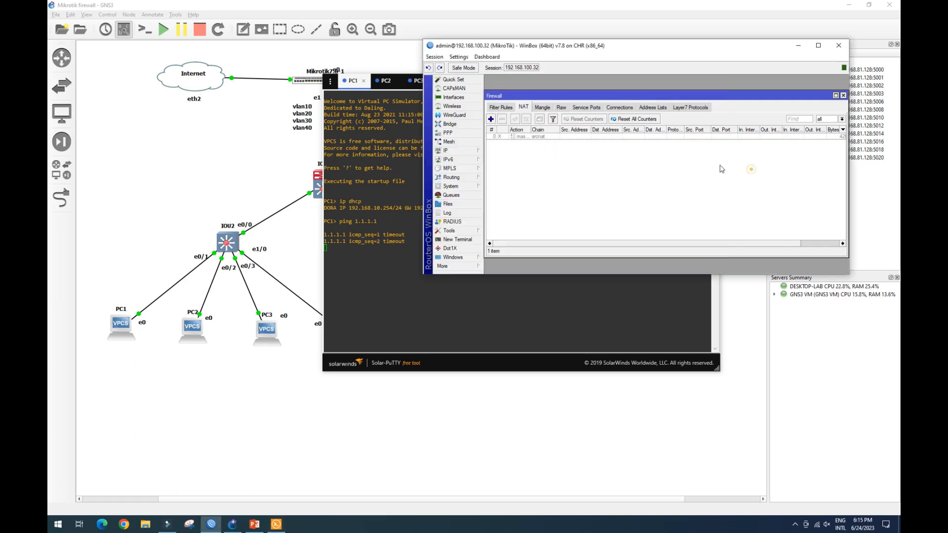
{"action": "left_click", "coordinate": [545, 140]}
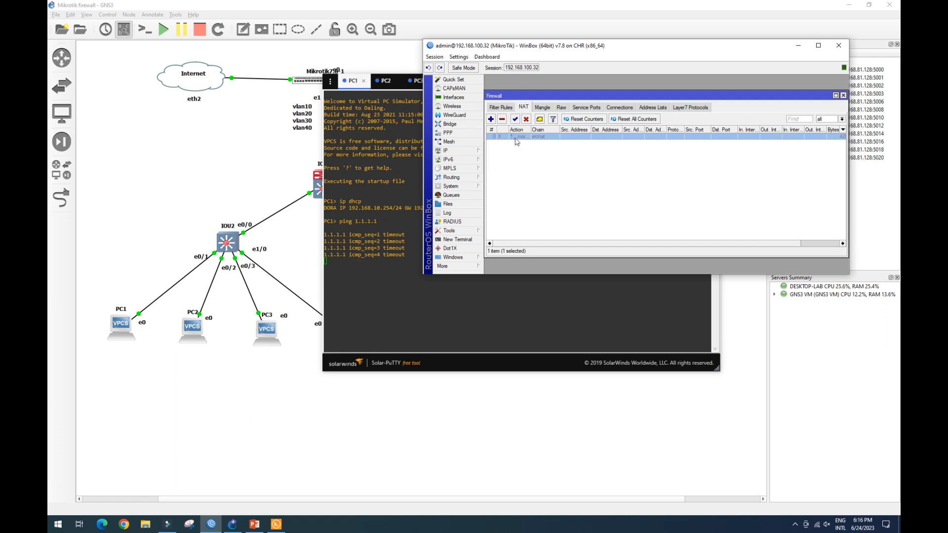
{"action": "left_click", "coordinate": [515, 119]}
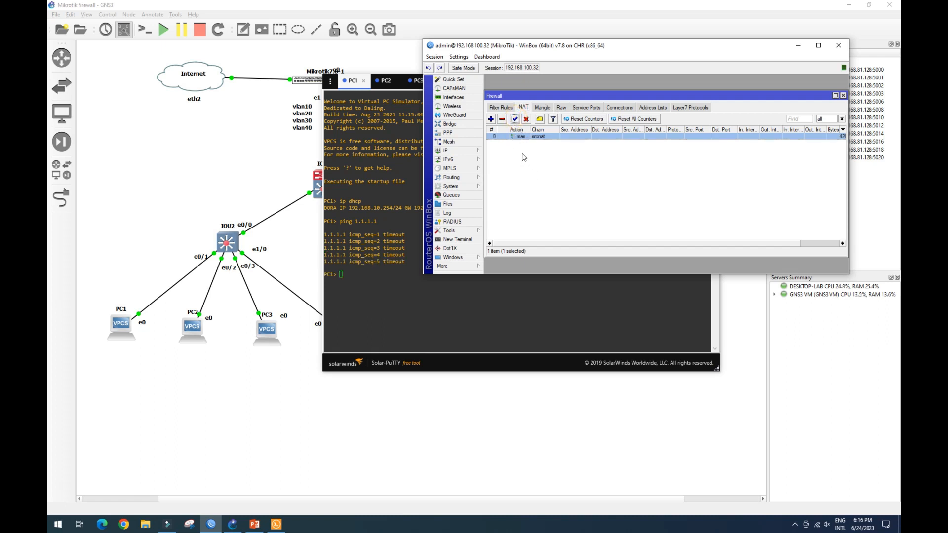
Repeat the ping to 1.1.1.1 from PC1's console.
{"action": "left_click", "coordinate": [362, 270]}
{"action": "key", "text": "Up"}
{"action": "key", "text": "Return"}
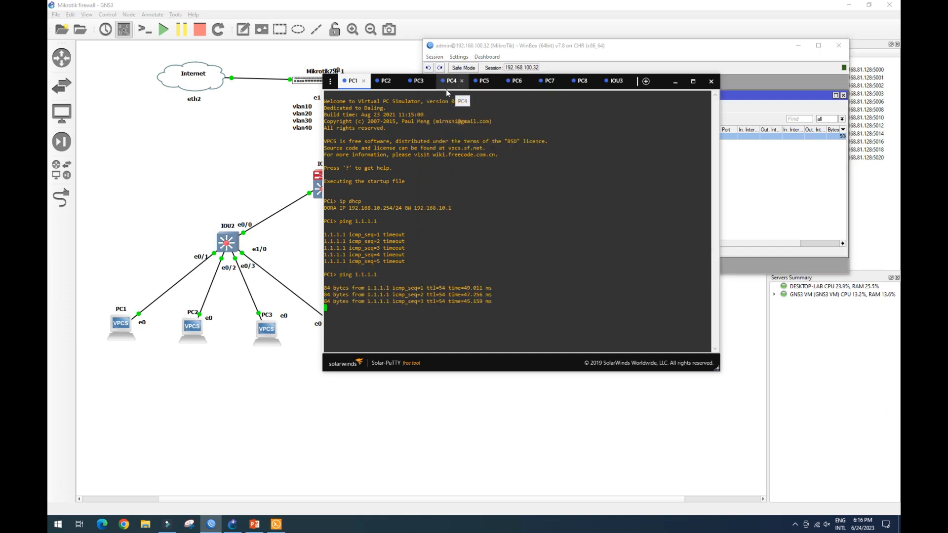
Ping 1.1.1.1 from PC3's console.
{"action": "left_click", "coordinate": [418, 81]}
{"action": "left_click", "coordinate": [363, 223]}
{"action": "type", "text": "pi"}
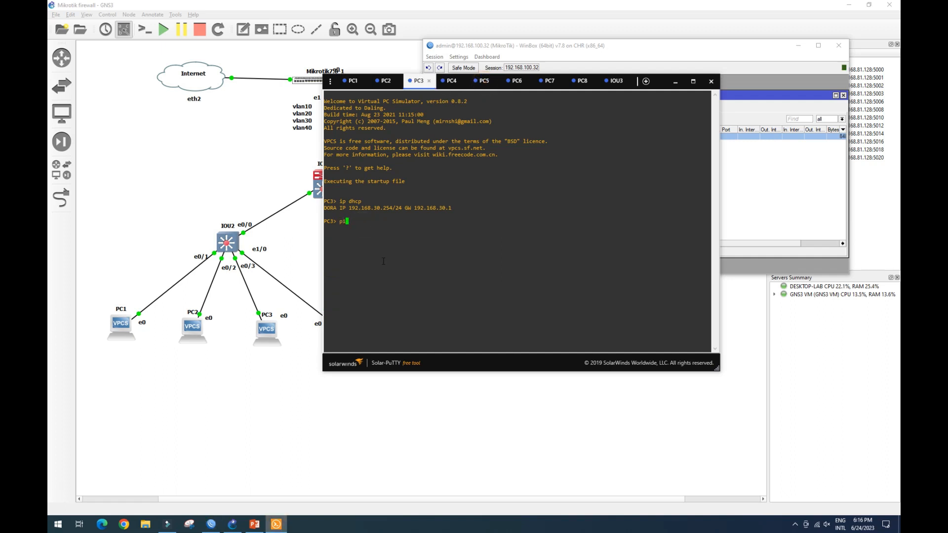
{"action": "type", "text": "ng 1.1.1.1"}
{"action": "key", "text": "Return"}
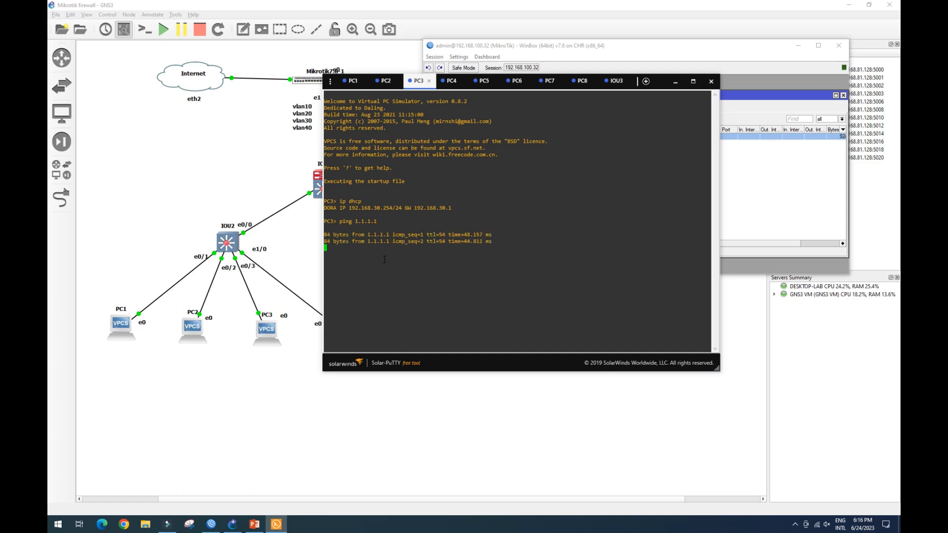
Open rule_noted.txt from the diagram slide and place its Notepad window beside the GNS3 topology.
{"action": "left_click", "coordinate": [254, 523]}
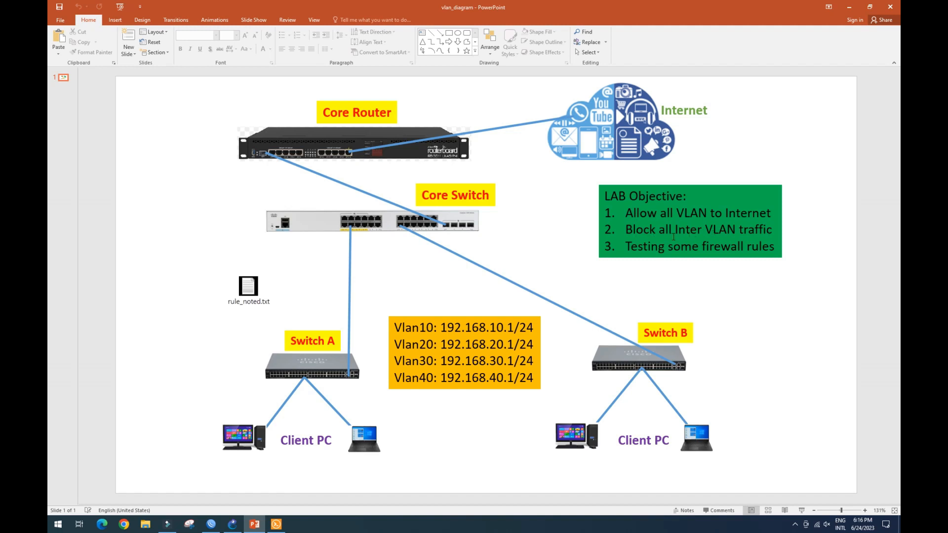
{"action": "double_click", "coordinate": [247, 289]}
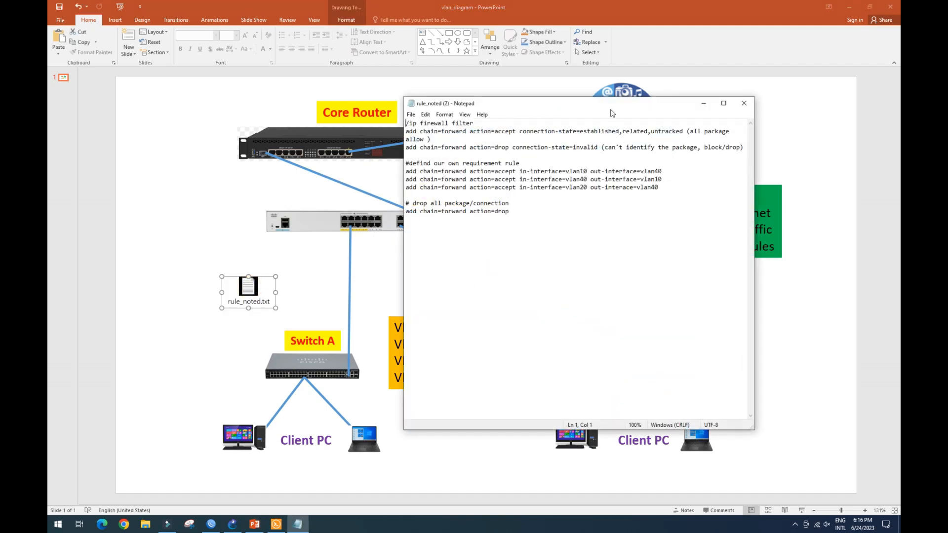
{"action": "left_click_drag", "start_coordinate": [619, 106], "coordinate": [725, 59]}
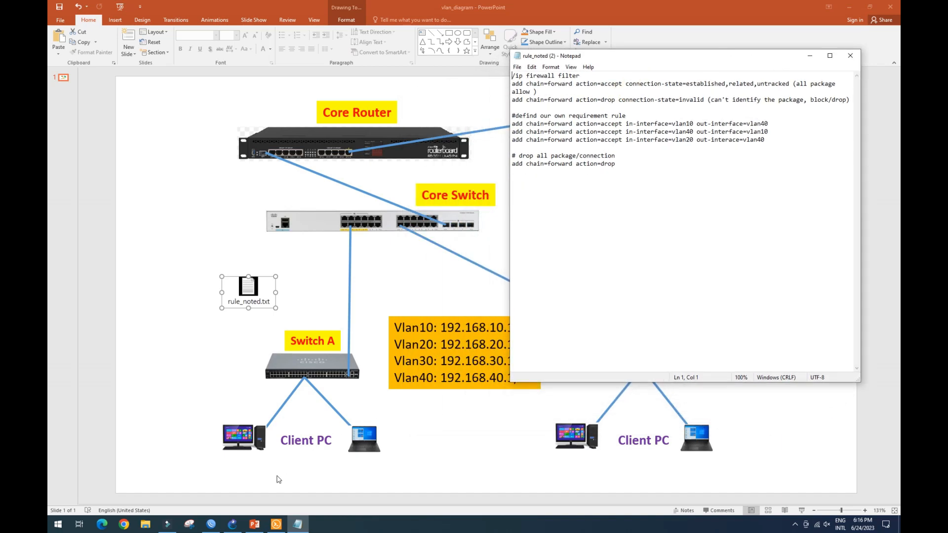
{"action": "left_click", "coordinate": [230, 522]}
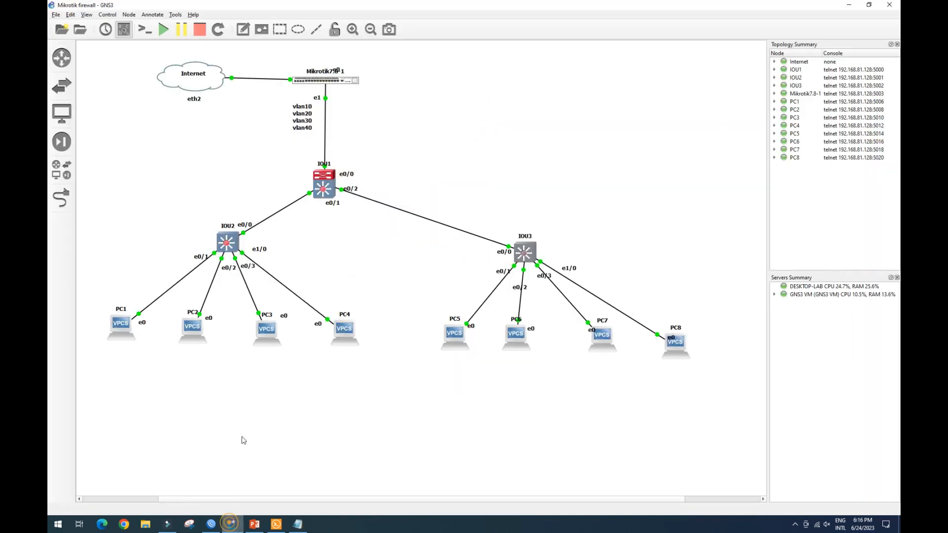
{"action": "left_click", "coordinate": [297, 524]}
{"action": "left_click_drag", "start_coordinate": [717, 59], "coordinate": [743, 19]}
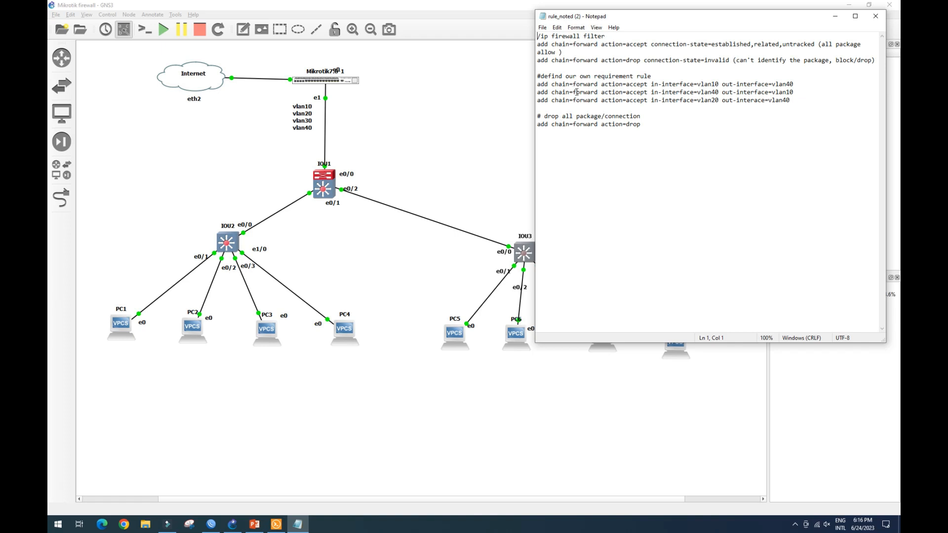
{"action": "left_click_drag", "start_coordinate": [735, 342], "coordinate": [718, 146]}
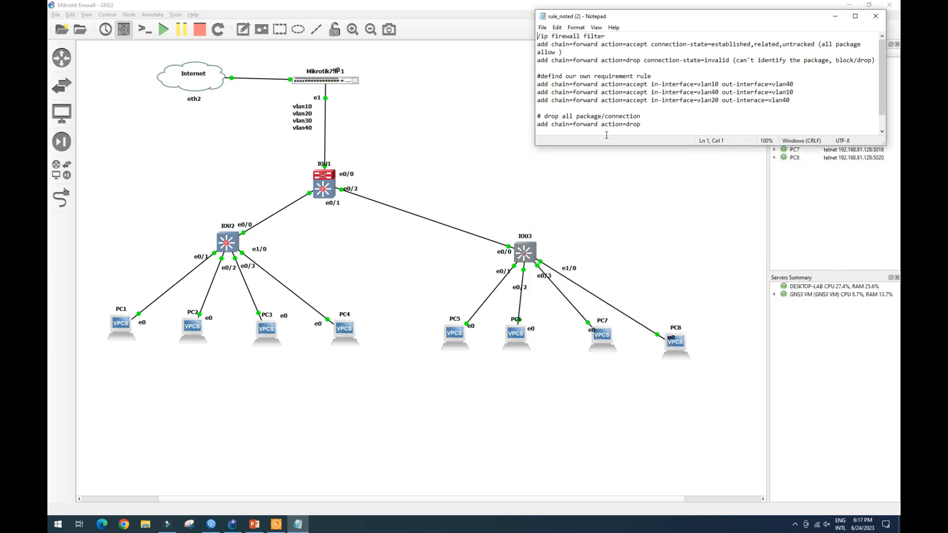
{"action": "left_click_drag", "start_coordinate": [663, 17], "coordinate": [623, 14]}
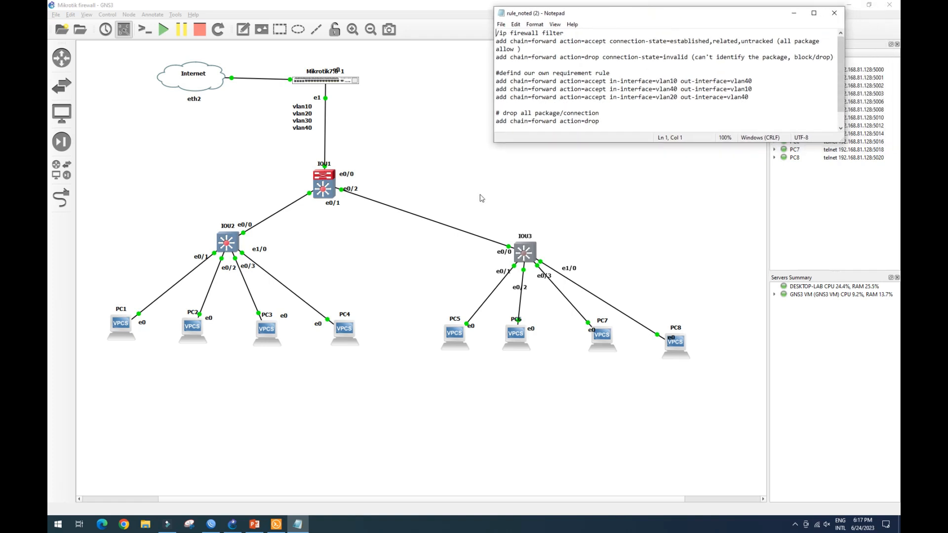
Rearrange the WinBox window below the notes and reopen the router's firewall Filter Rules list.
{"action": "left_click", "coordinate": [213, 526]}
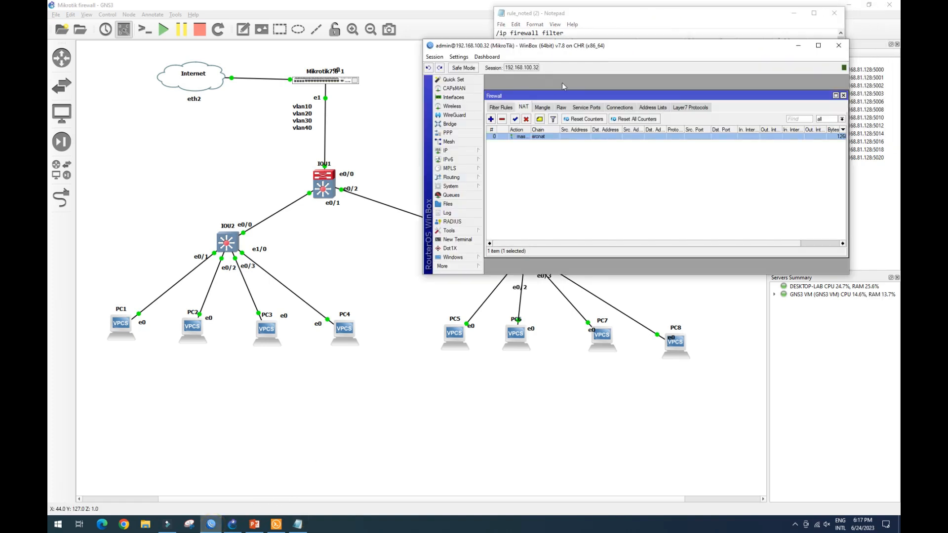
{"action": "left_click_drag", "start_coordinate": [616, 65], "coordinate": [616, 133]}
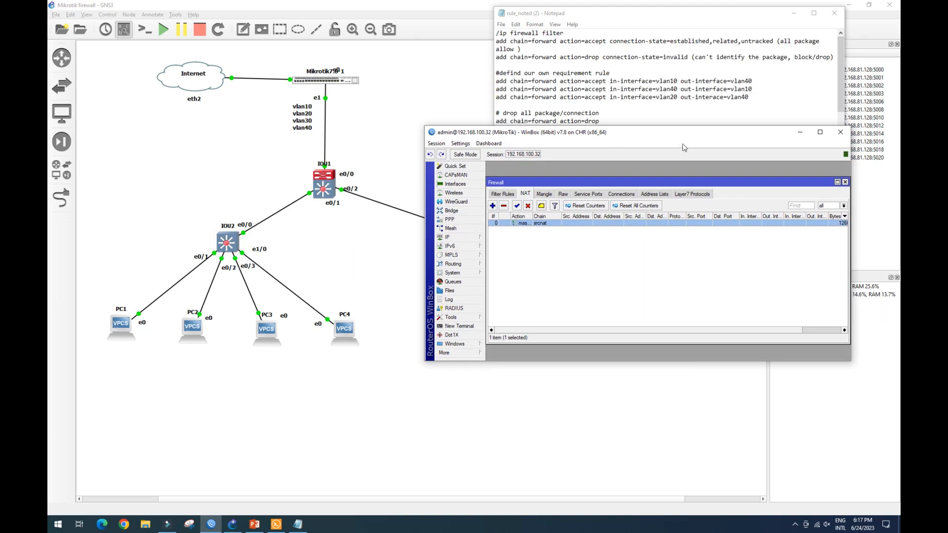
{"action": "left_click_drag", "start_coordinate": [675, 134], "coordinate": [688, 173]}
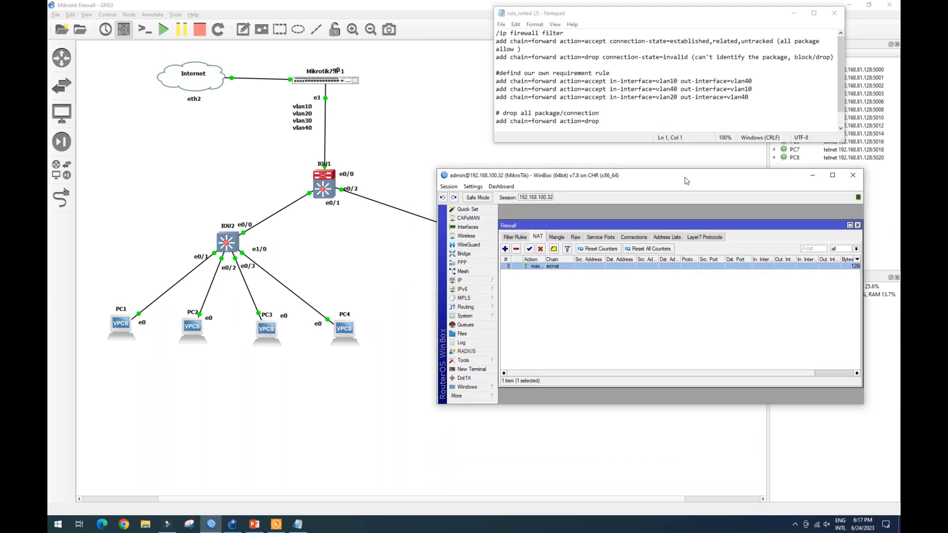
{"action": "left_click", "coordinate": [514, 237]}
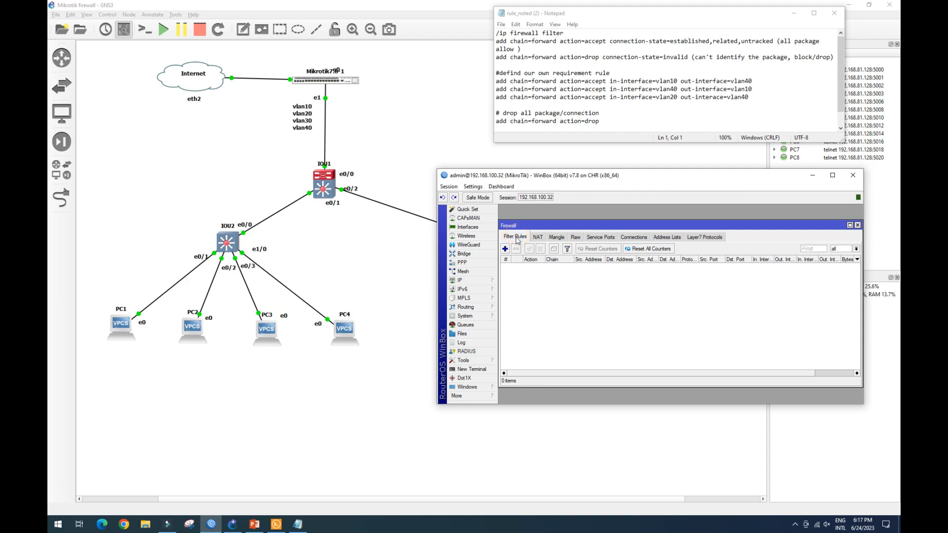
{"action": "left_click", "coordinate": [858, 225]}
{"action": "left_click", "coordinate": [474, 281]}
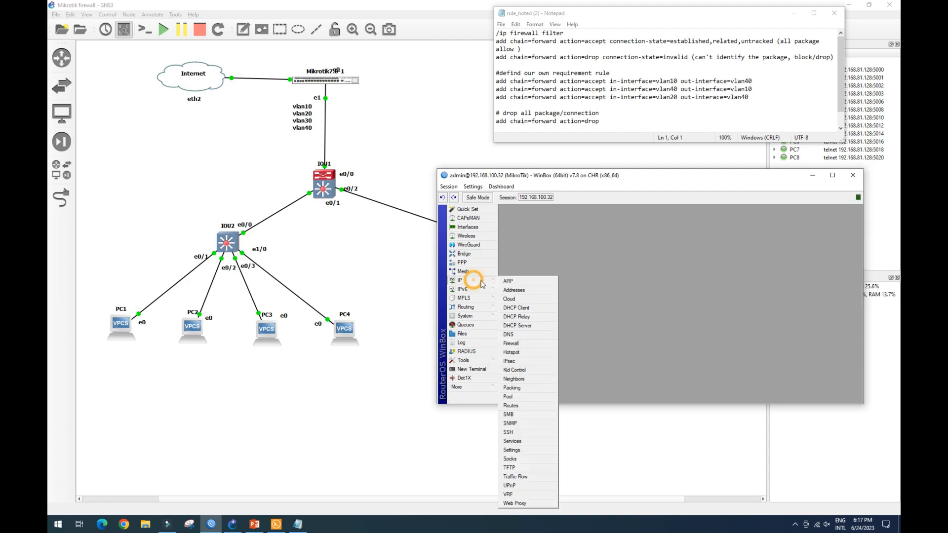
{"action": "left_click", "coordinate": [511, 343]}
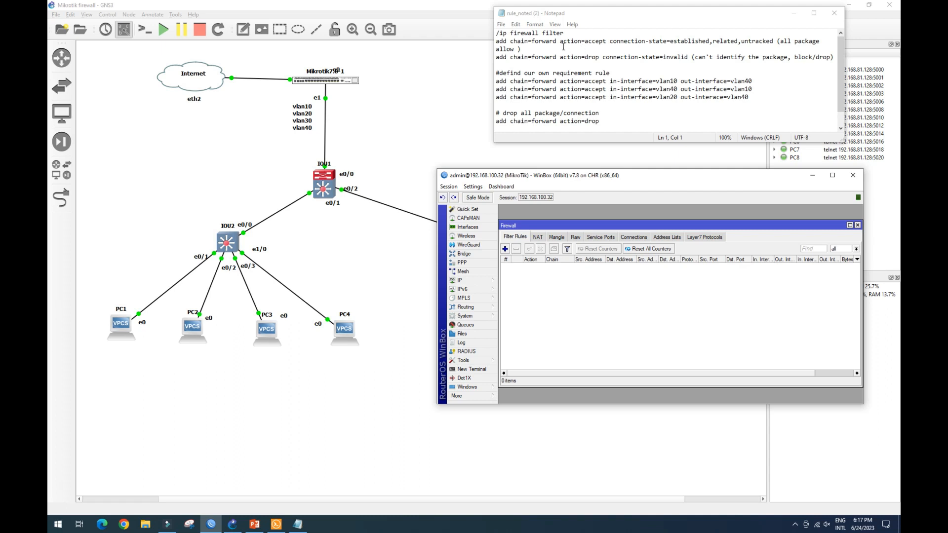
Review the planned forward-chain filter rules in the notes, section by section.
{"action": "left_click_drag", "start_coordinate": [501, 41], "coordinate": [812, 62]}
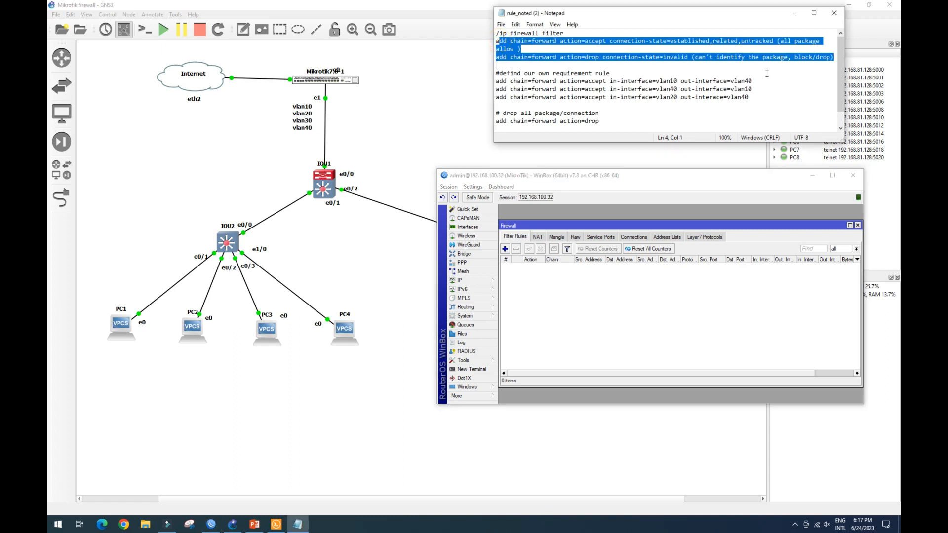
{"action": "left_click_drag", "start_coordinate": [619, 222], "coordinate": [620, 214]}
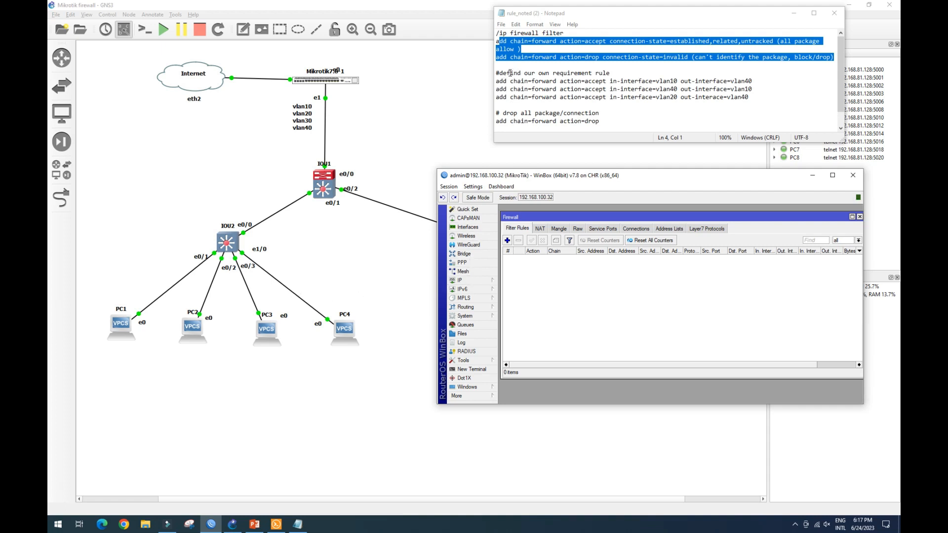
{"action": "left_click_drag", "start_coordinate": [497, 73], "coordinate": [750, 99]}
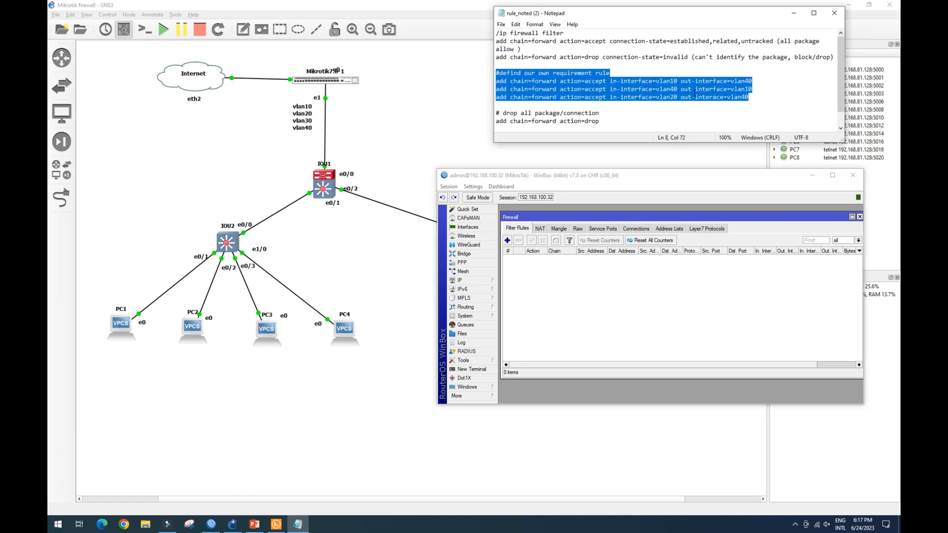
{"action": "left_click", "coordinate": [641, 89]}
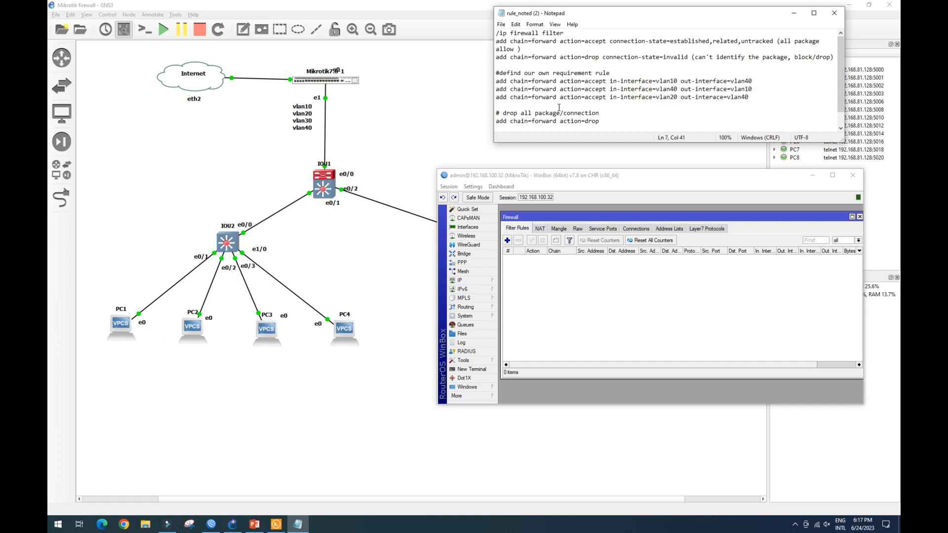
{"action": "left_click_drag", "start_coordinate": [500, 113], "coordinate": [596, 114]}
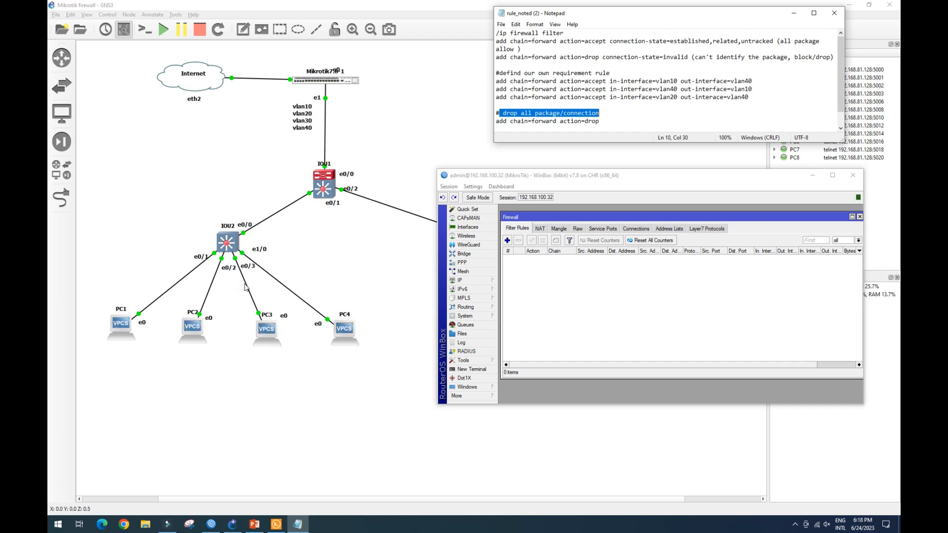
{"action": "left_click_drag", "start_coordinate": [497, 121], "coordinate": [598, 121]}
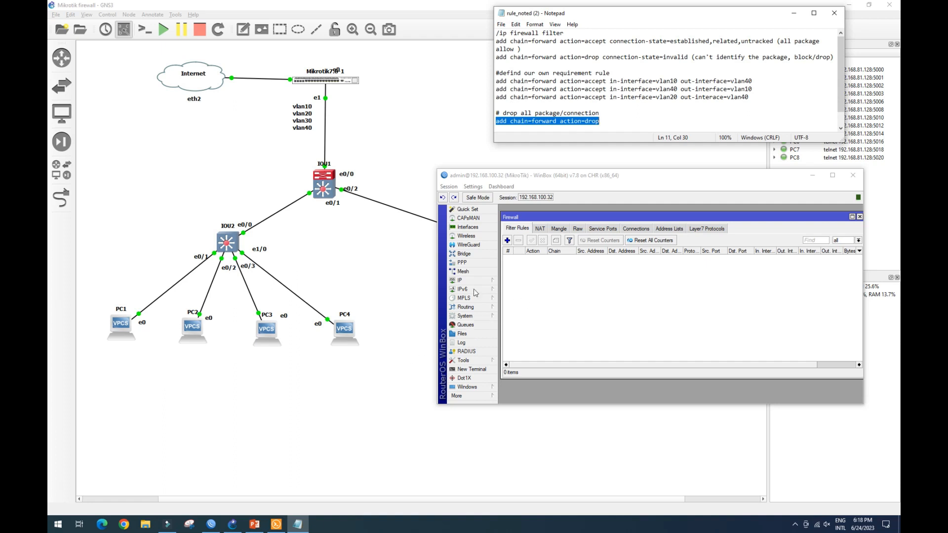
Ping 192.168.10.254 from PC3's console.
{"action": "left_click", "coordinate": [272, 527]}
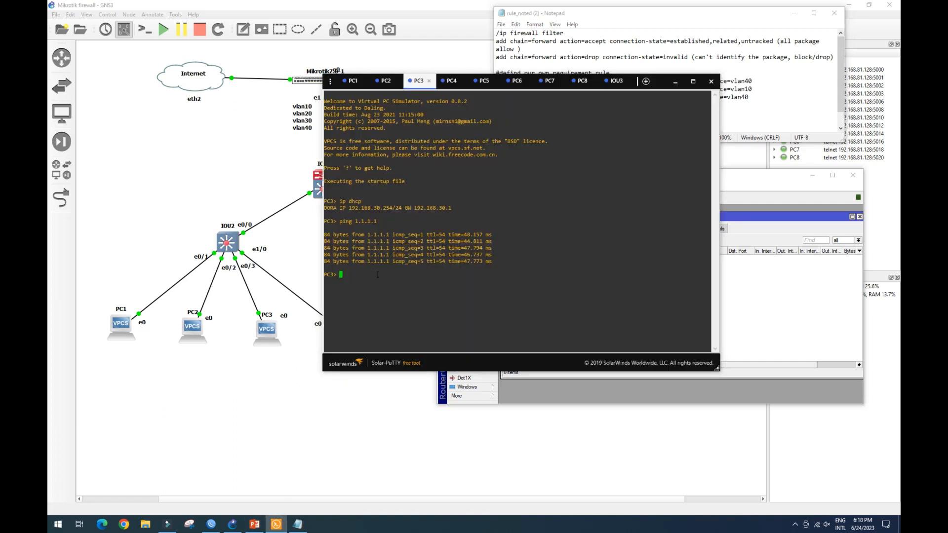
{"action": "type", "text": "ping 192.168.10.254"}
{"action": "key", "text": "Return"}
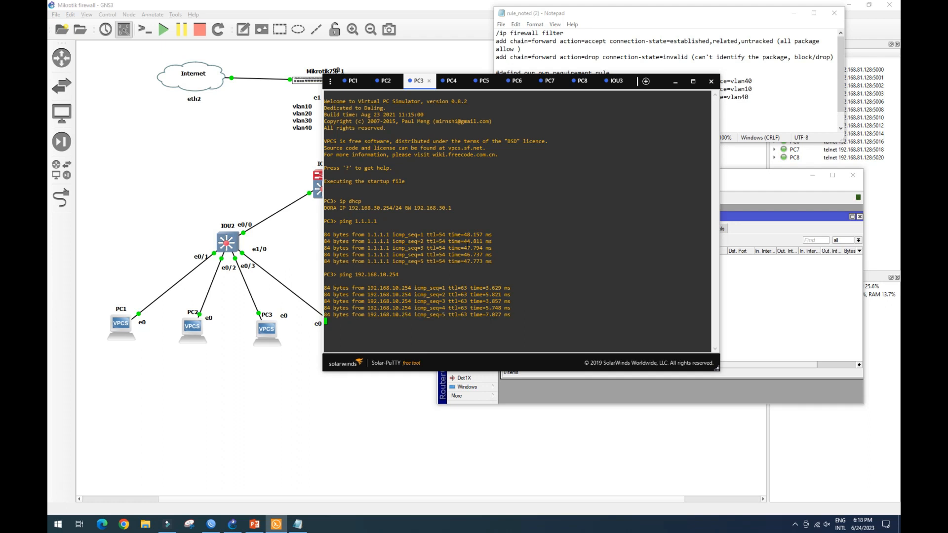
Ping 192.168.20.254 from PC3's console.
{"action": "key", "text": "Up"}
{"action": "key", "text": "Left"}
{"action": "key", "text": "Left"}
{"action": "key", "text": "Left"}
{"action": "key", "text": "Left"}
{"action": "key", "text": "Left"}
{"action": "key", "text": "BackSpace"}
{"action": "type", "text": "2"}
{"action": "key", "text": "Return"}
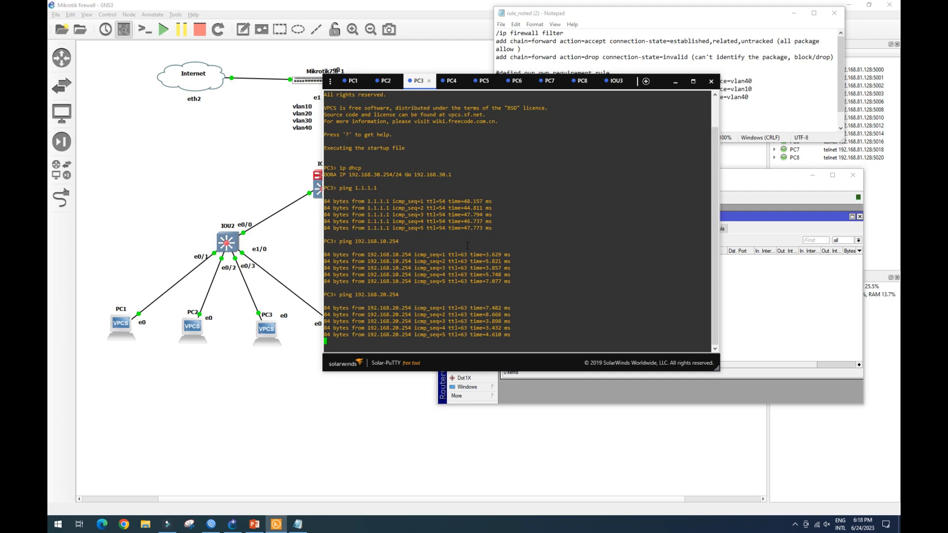
Ping 192.168.40.254 from PC3's console.
{"action": "key", "text": "Up"}
{"action": "key", "text": "Left"}
{"action": "key", "text": "Left"}
{"action": "key", "text": "Left"}
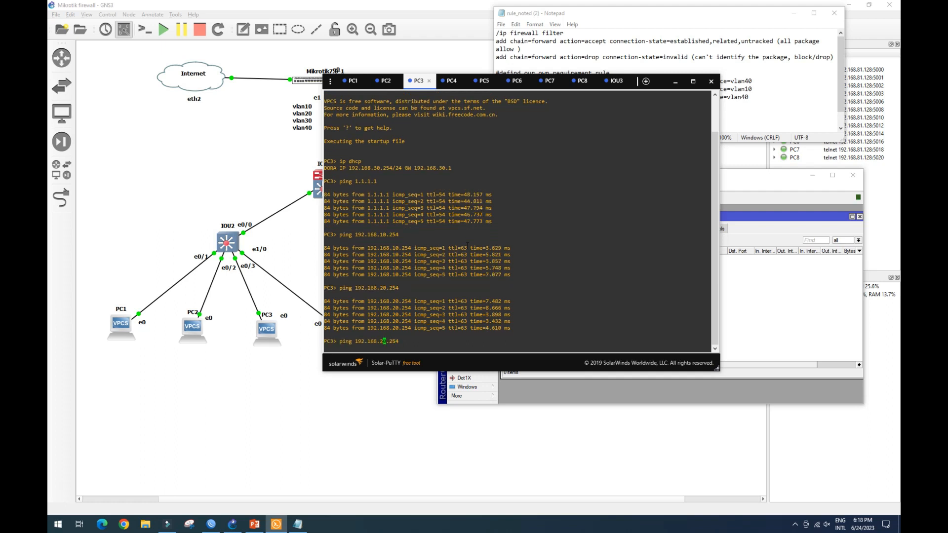
{"action": "key", "text": "BackSpace"}
{"action": "type", "text": "4"}
{"action": "key", "text": "Return"}
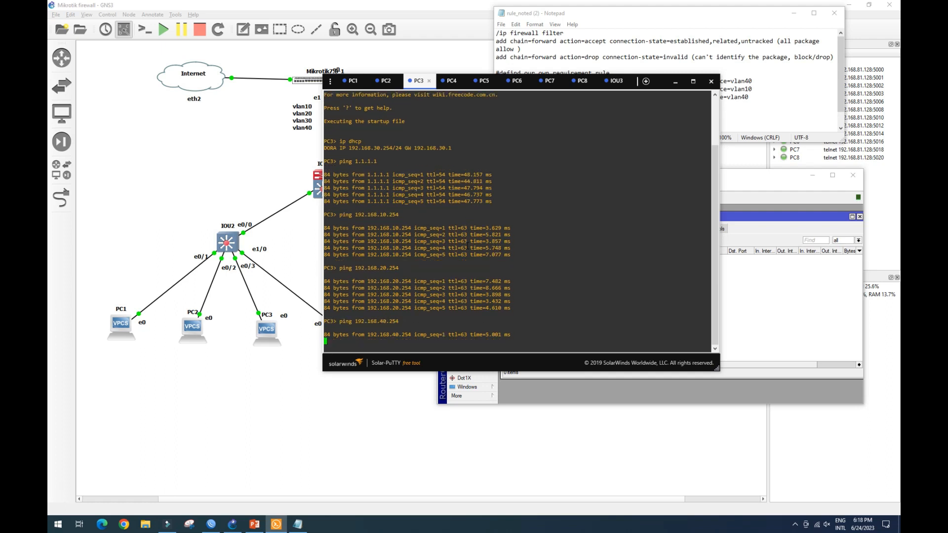
Add a forward-chain firewall filter rule with action drop to block all remaining traffic.
{"action": "left_click", "coordinate": [675, 82]}
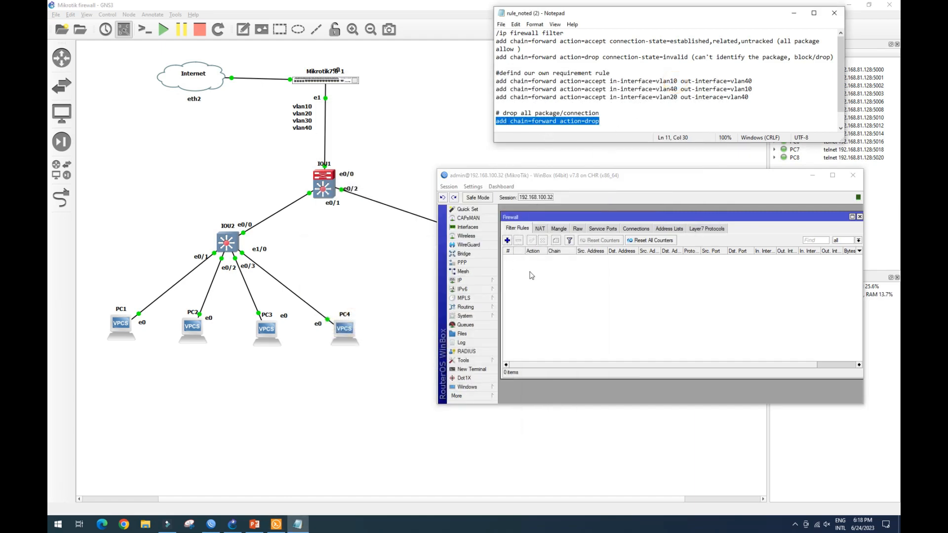
{"action": "left_click", "coordinate": [507, 241]}
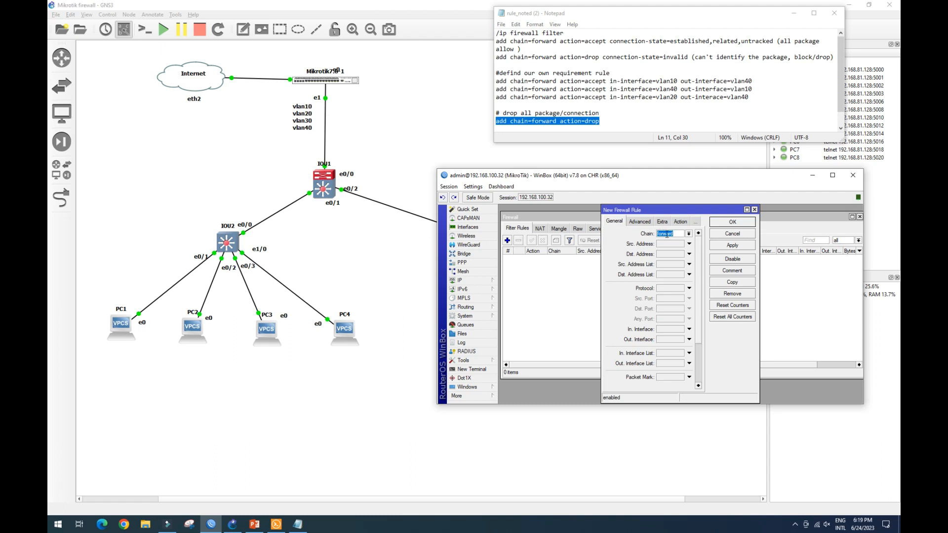
{"action": "left_click_drag", "start_coordinate": [708, 210], "coordinate": [705, 210]}
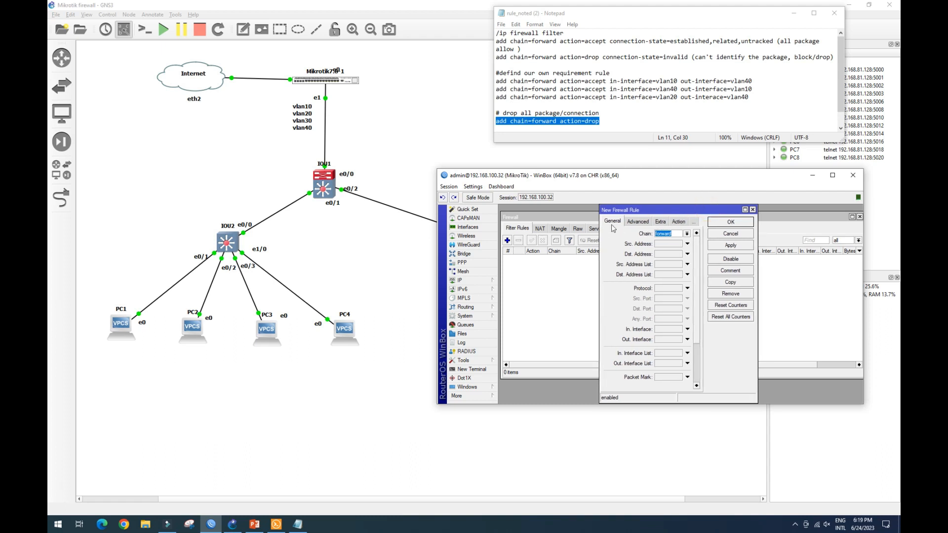
{"action": "scroll", "coordinate": [675, 320], "scroll_direction": "down", "scroll_amount": 1}
{"action": "scroll", "coordinate": [675, 316], "scroll_direction": "up", "scroll_amount": 1}
{"action": "left_click", "coordinate": [679, 223]}
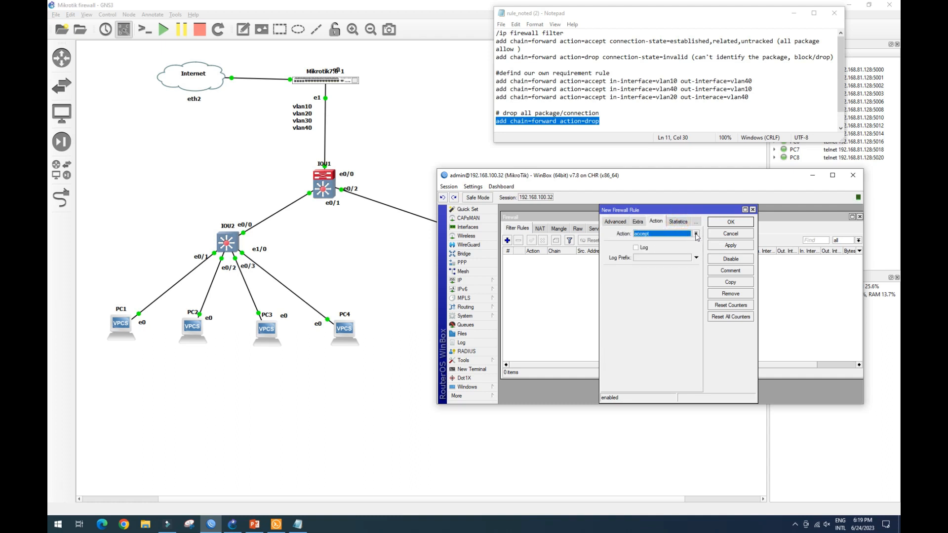
{"action": "left_click", "coordinate": [696, 235]}
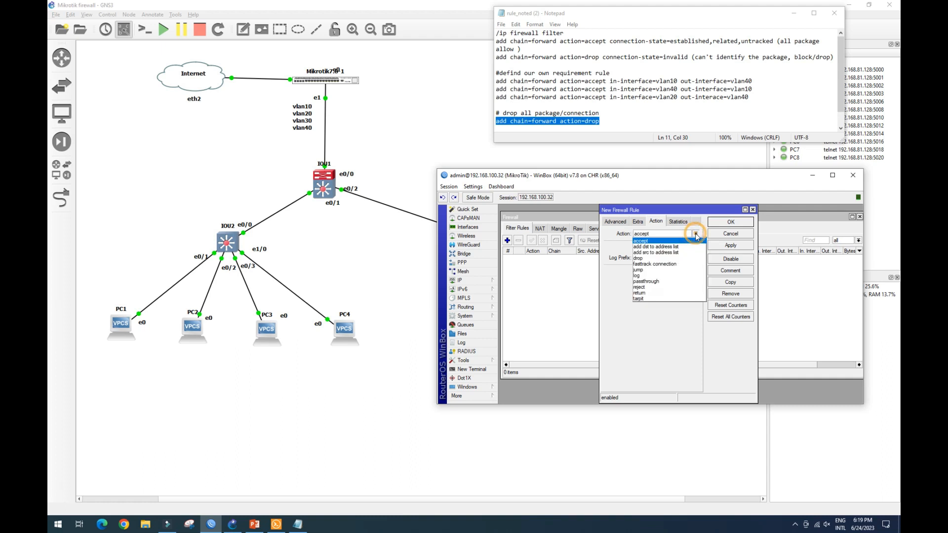
{"action": "left_click", "coordinate": [679, 259]}
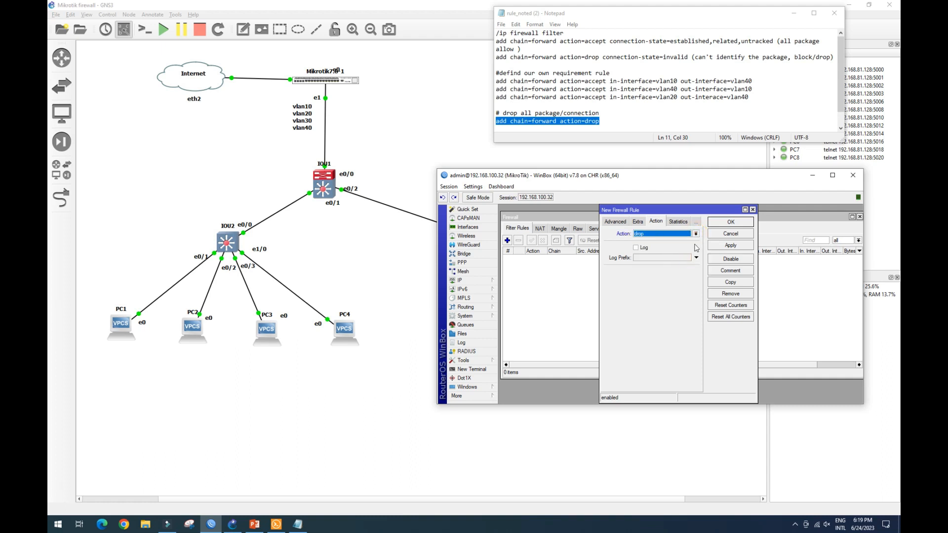
{"action": "left_click", "coordinate": [724, 246]}
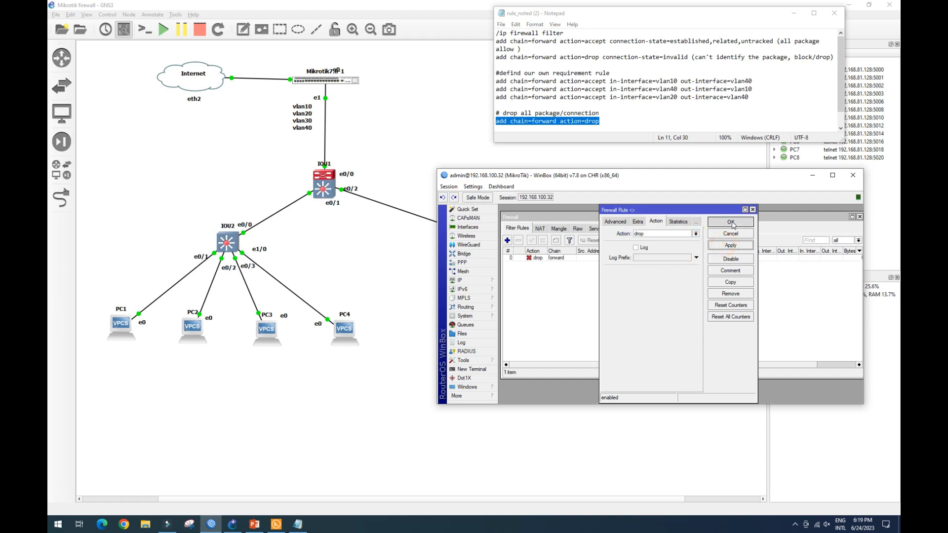
{"action": "left_click", "coordinate": [731, 222]}
Repeat the ping to 192.168.40.254 from PC3's console.
{"action": "left_click", "coordinate": [575, 259]}
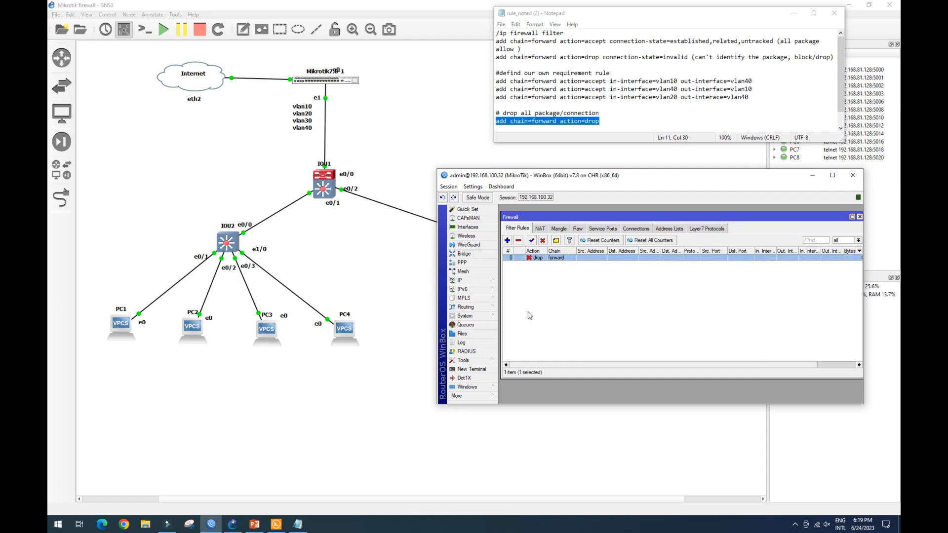
{"action": "left_click", "coordinate": [276, 523]}
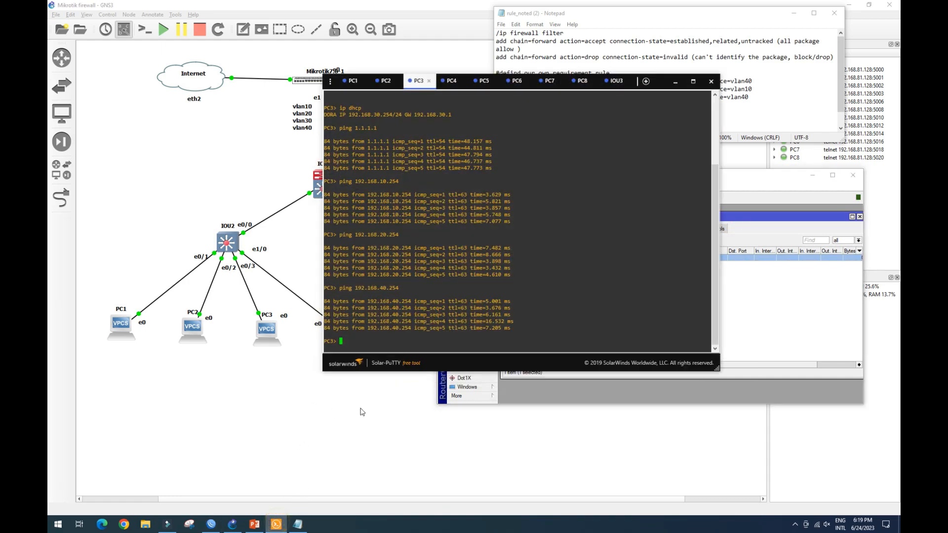
{"action": "left_click", "coordinate": [365, 339]}
{"action": "key", "text": "Up"}
{"action": "key", "text": "Return"}
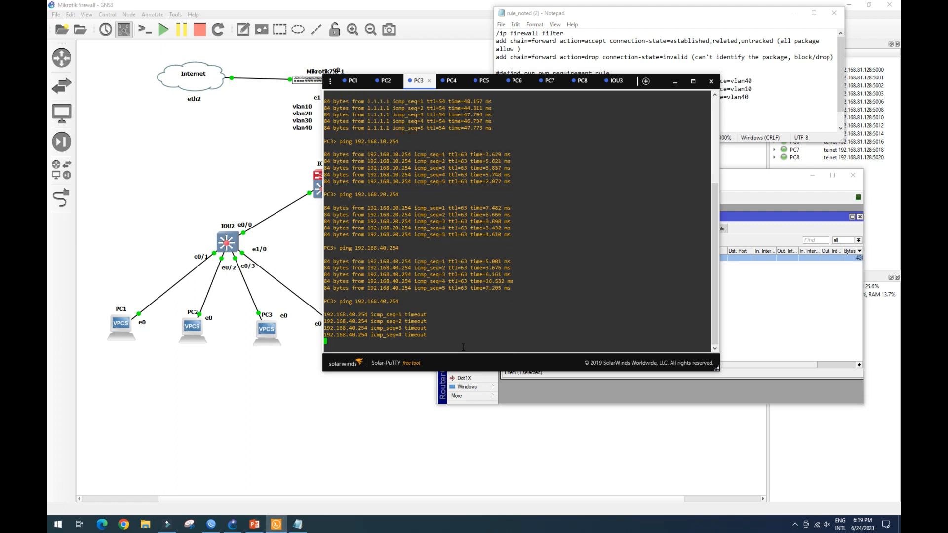
Ping 192.168.10.254 from PC3's console by editing the previous command.
{"action": "key", "text": "Up"}
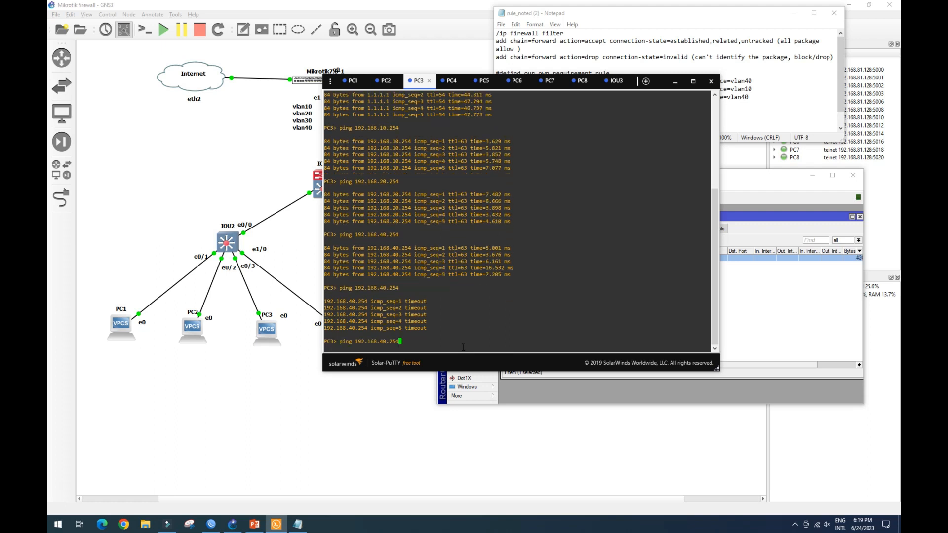
{"action": "key", "text": "Left"}
{"action": "key", "text": "Left"}
{"action": "key", "text": "Left"}
{"action": "key", "text": "Left"}
{"action": "key", "text": "Left"}
{"action": "key", "text": "BackSpace"}
{"action": "type", "text": "1"}
{"action": "key", "text": "Return"}
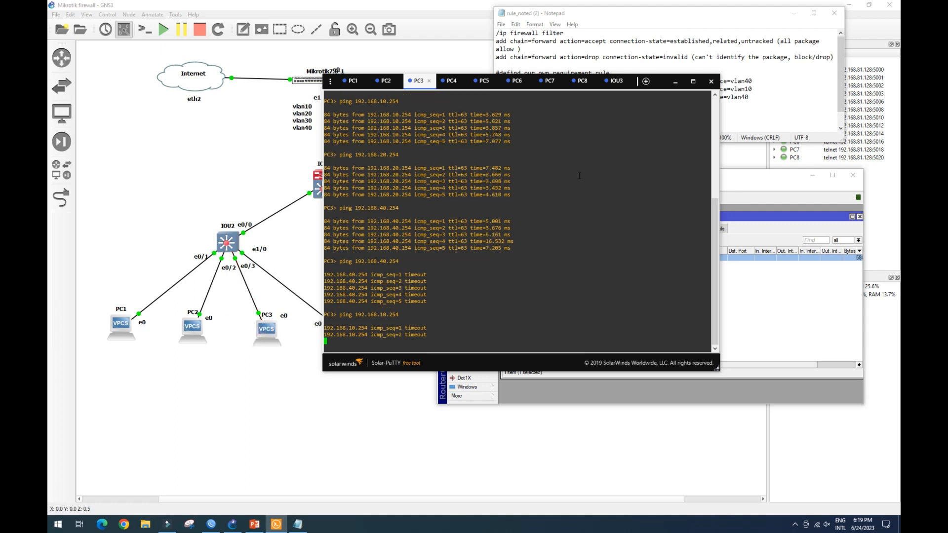
Ping 192.168.30.253 from PC3's console.
{"action": "left_click", "coordinate": [387, 398]}
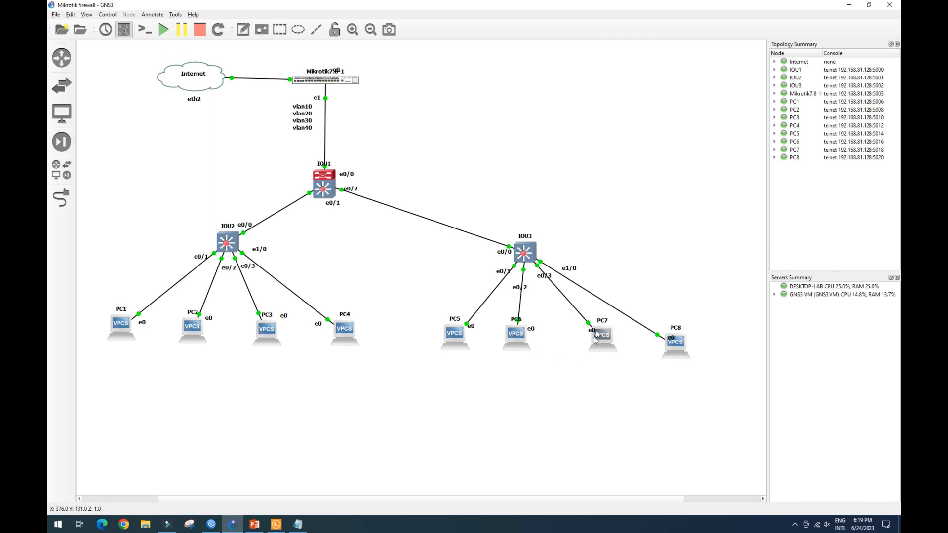
{"action": "left_click", "coordinate": [276, 524]}
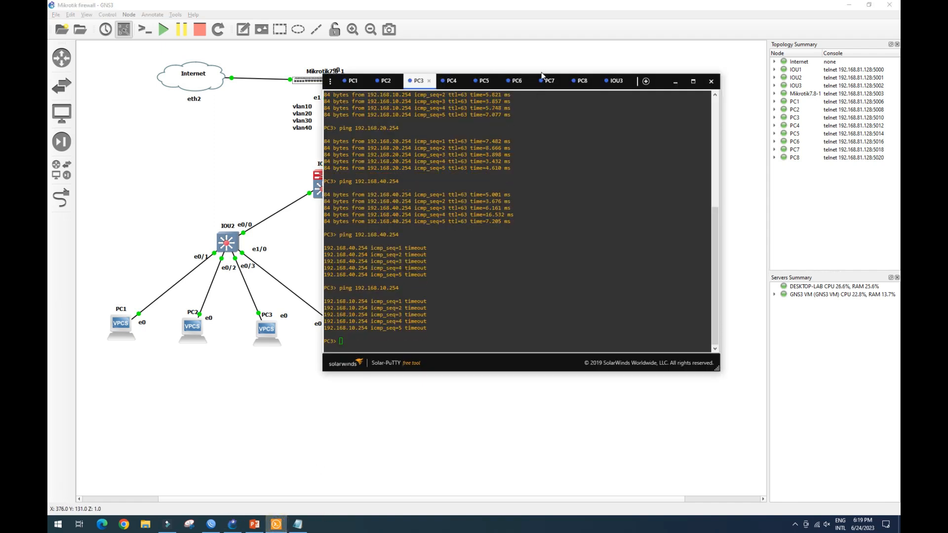
{"action": "left_click", "coordinate": [372, 336]}
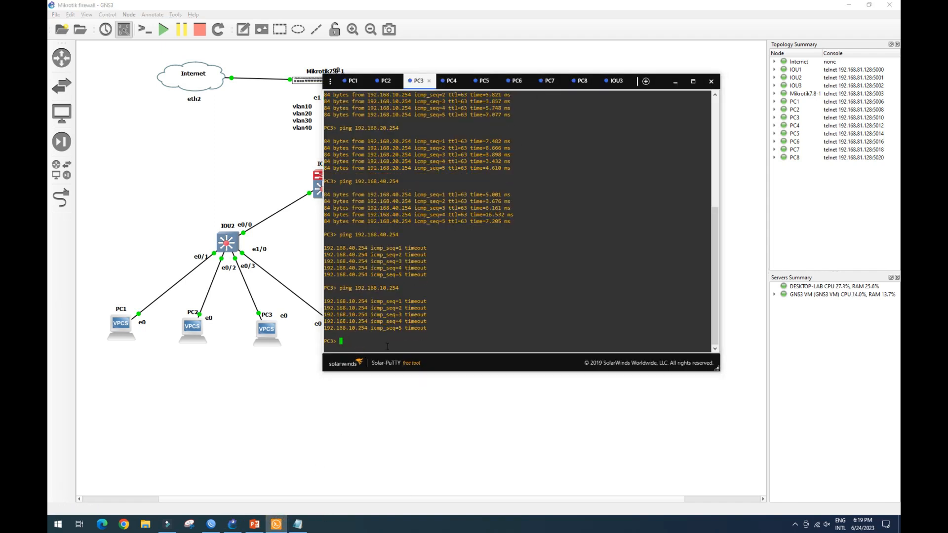
{"action": "type", "text": "ping 192.168.30.253"}
{"action": "left_click_drag", "start_coordinate": [401, 341], "coordinate": [387, 342]}
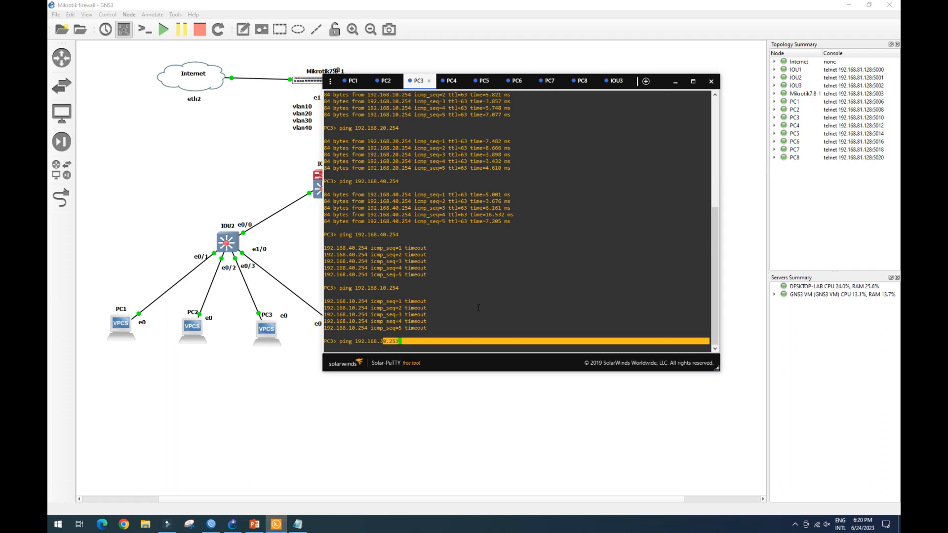
{"action": "left_click", "coordinate": [419, 339]}
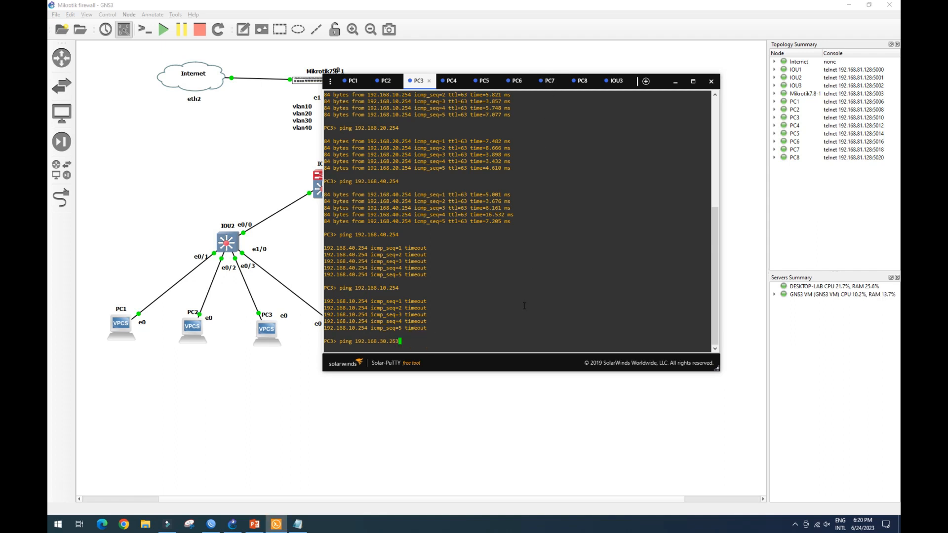
{"action": "key", "text": "Return"}
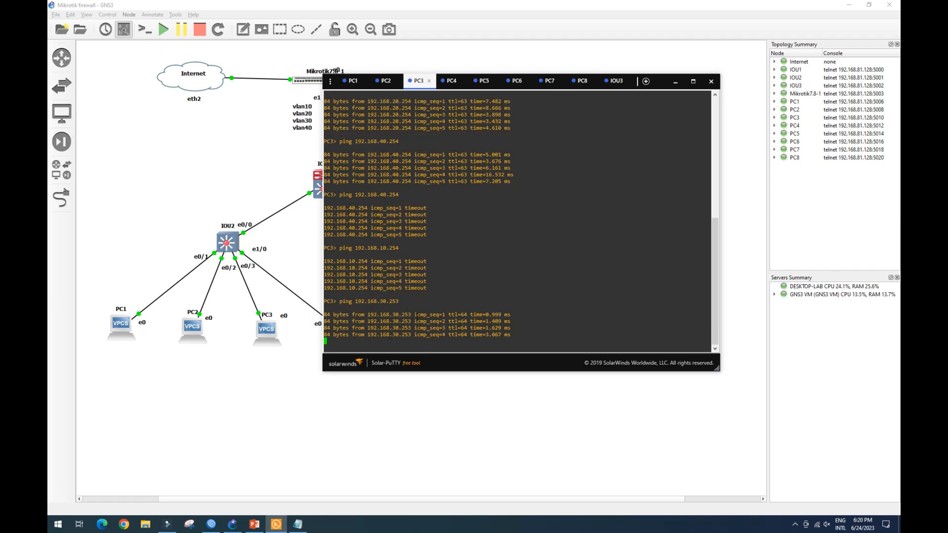
Switch to PC1's console and ping 192.168.30.254.
{"action": "left_click", "coordinate": [352, 80]}
{"action": "left_click", "coordinate": [359, 327]}
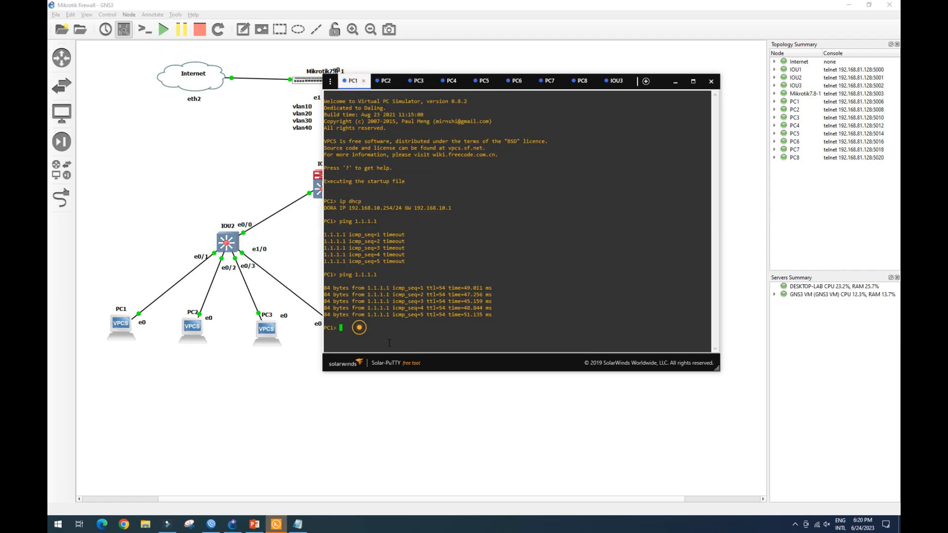
{"action": "type", "text": "ing 192.168.30.254"}
{"action": "key", "text": "Return"}
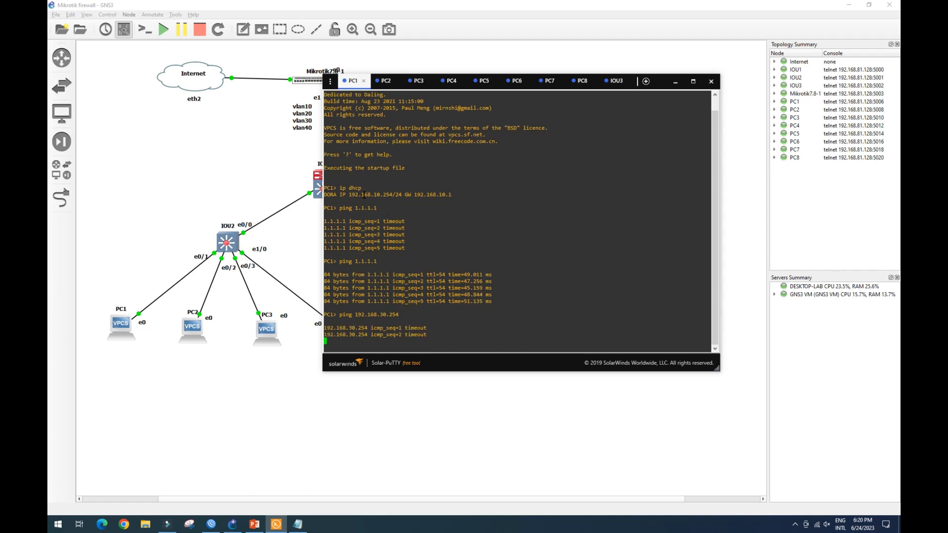
Ping 192.168.10.253 from PC1's console by editing the previous command.
{"action": "left_click_drag", "start_coordinate": [365, 188], "coordinate": [406, 188]}
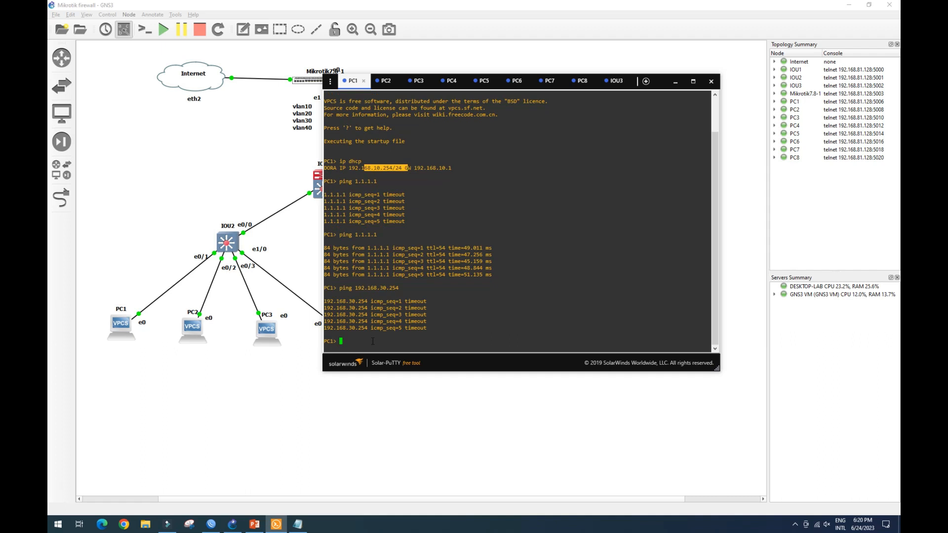
{"action": "key", "text": "Up"}
{"action": "key", "text": "Left"}
{"action": "key", "text": "Left"}
{"action": "key", "text": "Left"}
{"action": "key", "text": "Left"}
{"action": "key", "text": "Left"}
{"action": "key", "text": "BackSpace"}
{"action": "type", "text": "1"}
{"action": "key", "text": "Right"}
{"action": "key", "text": "Right"}
{"action": "key", "text": "Right"}
{"action": "key", "text": "Right"}
{"action": "key", "text": "Right"}
{"action": "key", "text": "BackSpace"}
{"action": "type", "text": "3"}
{"action": "key", "text": "Return"}
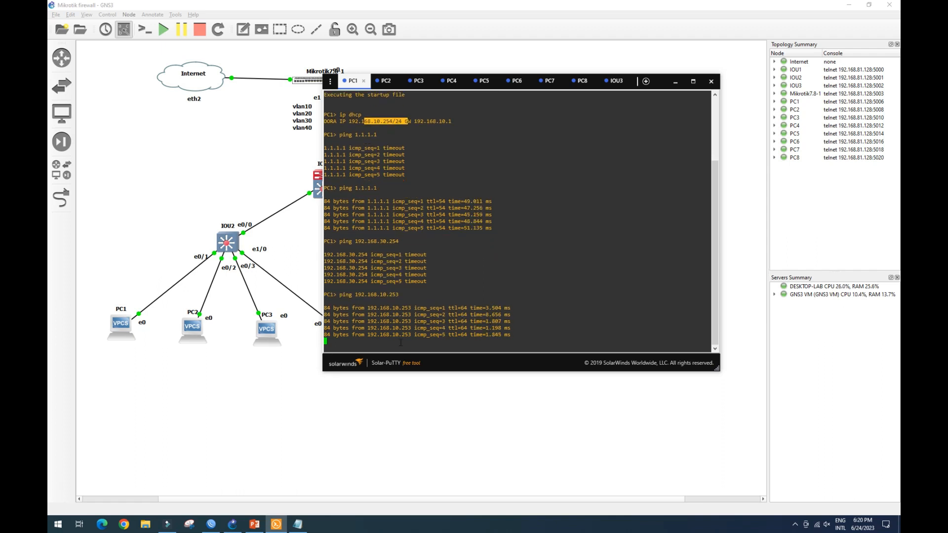
Ping google.com from PC1's console.
{"action": "type", "text": "ping googlek."}
{"action": "key", "text": "BackSpace"}
{"action": "key", "text": "BackSpace"}
{"action": "type", "text": ".com"}
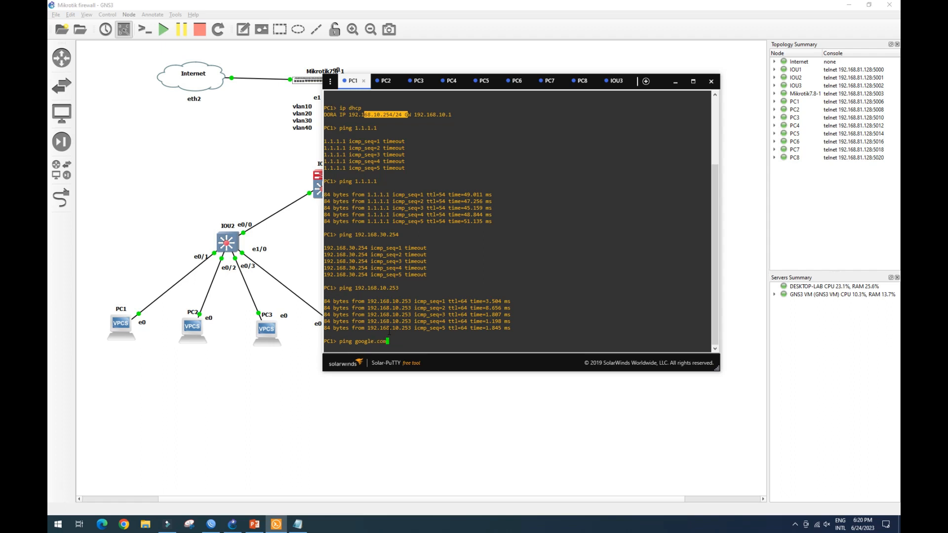
{"action": "key", "text": "Return"}
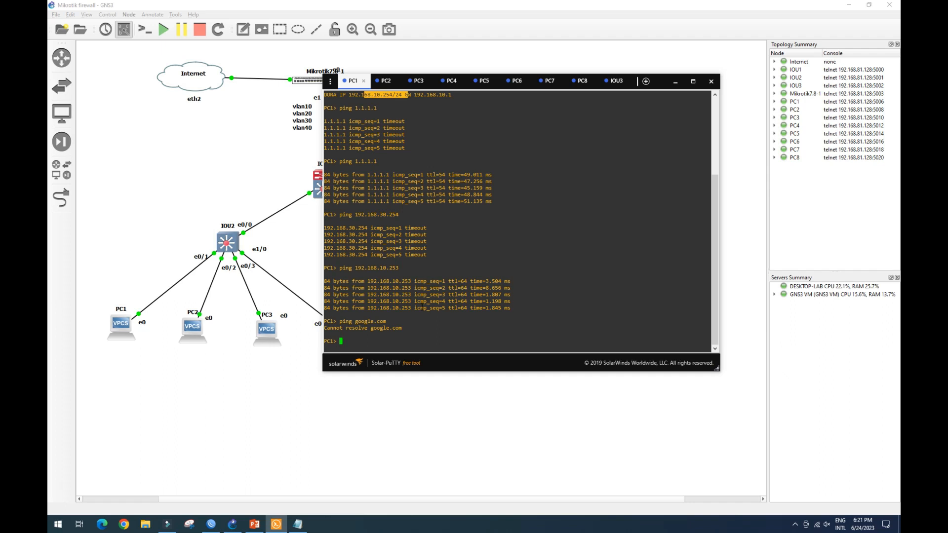
Ping 1.1.1.1 from PC1's console.
{"action": "type", "text": "ping 1.1.1.1"}
{"action": "key", "text": "Return"}
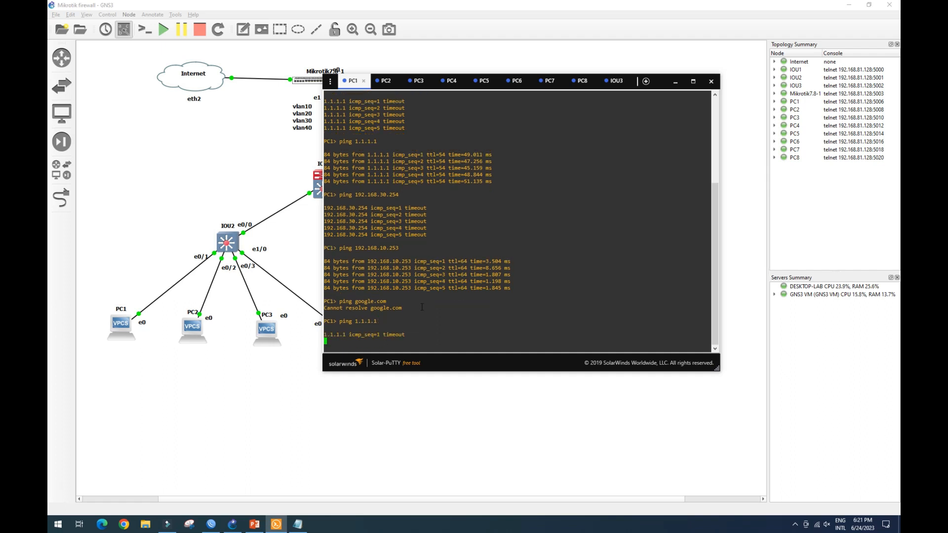
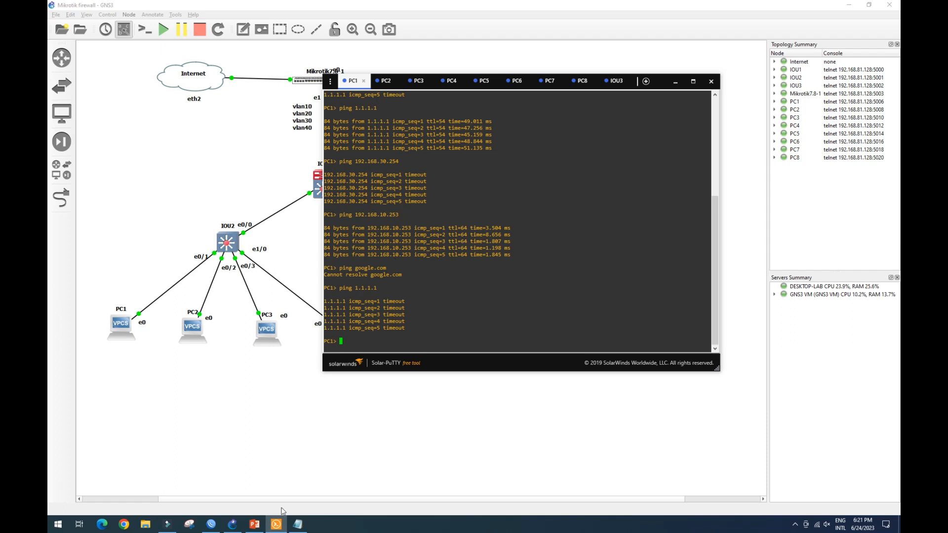
Review the planned firewall filter rules in the notes file, comparing them with the current filter rule list.
{"action": "left_click", "coordinate": [298, 524]}
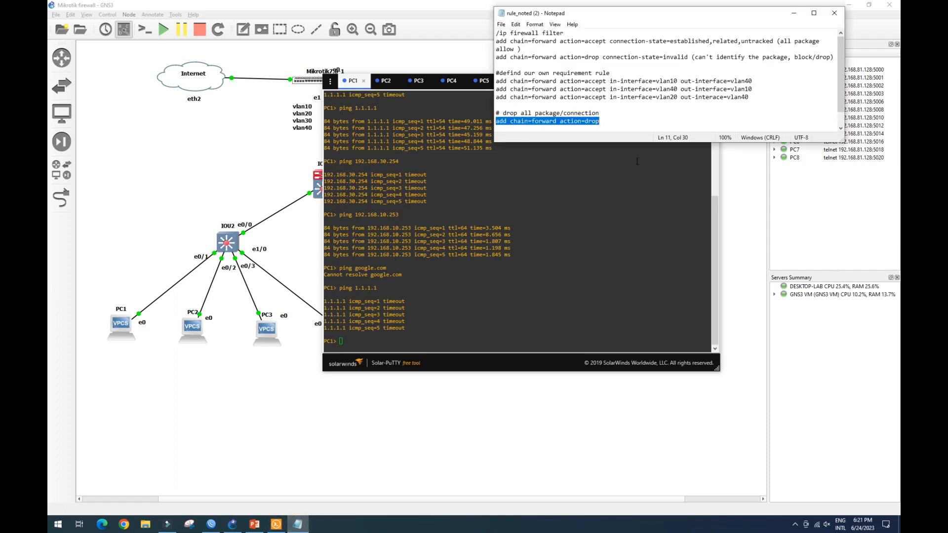
{"action": "left_click_drag", "start_coordinate": [817, 142], "coordinate": [820, 177]}
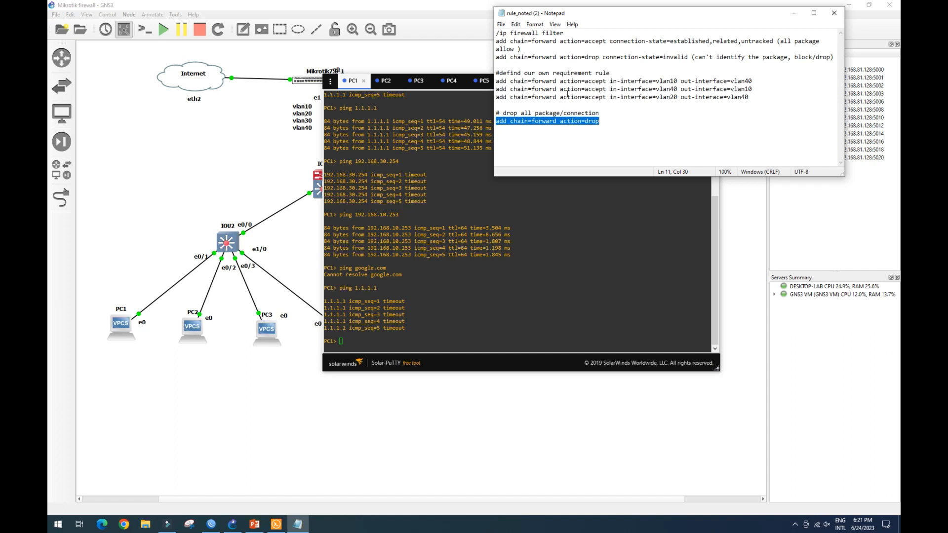
{"action": "left_click_drag", "start_coordinate": [600, 121], "coordinate": [519, 121]}
{"action": "left_click", "coordinate": [504, 128]}
{"action": "left_click_drag", "start_coordinate": [600, 121], "coordinate": [500, 125]}
{"action": "left_click", "coordinate": [210, 523]}
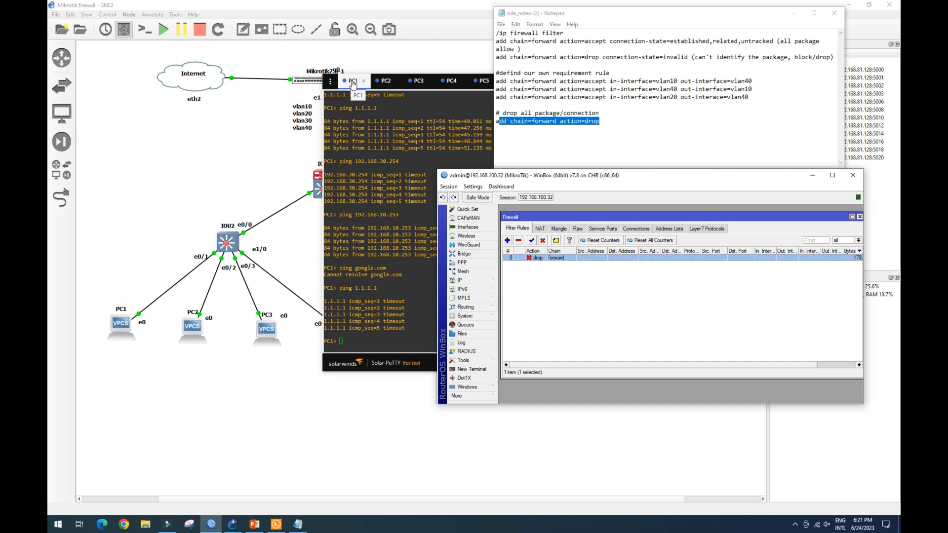
{"action": "left_click", "coordinate": [536, 44]}
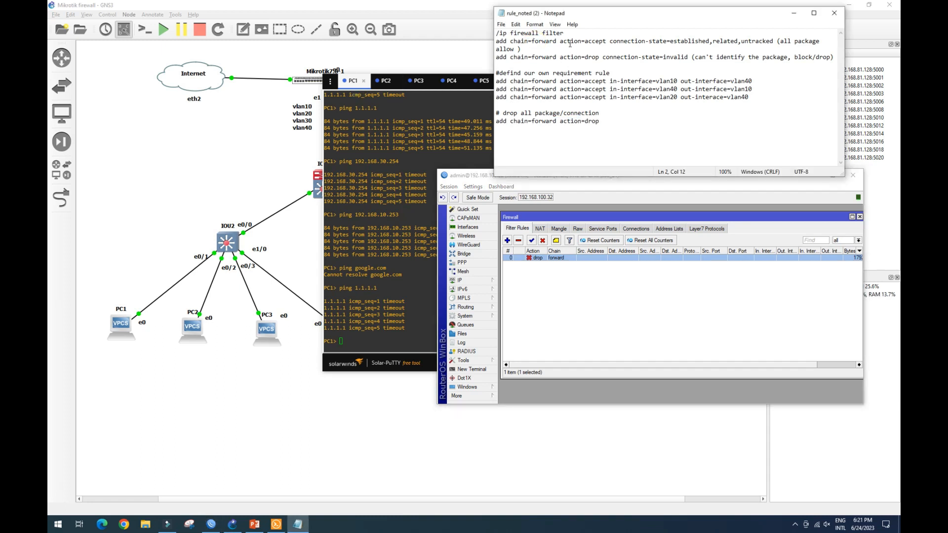
{"action": "left_click_drag", "start_coordinate": [642, 42], "coordinate": [821, 58]}
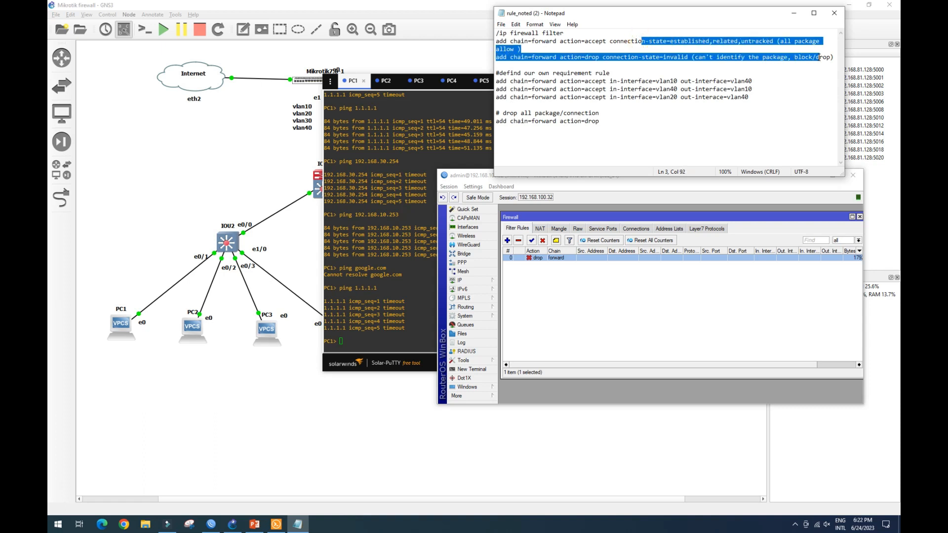
{"action": "left_click", "coordinate": [780, 42]}
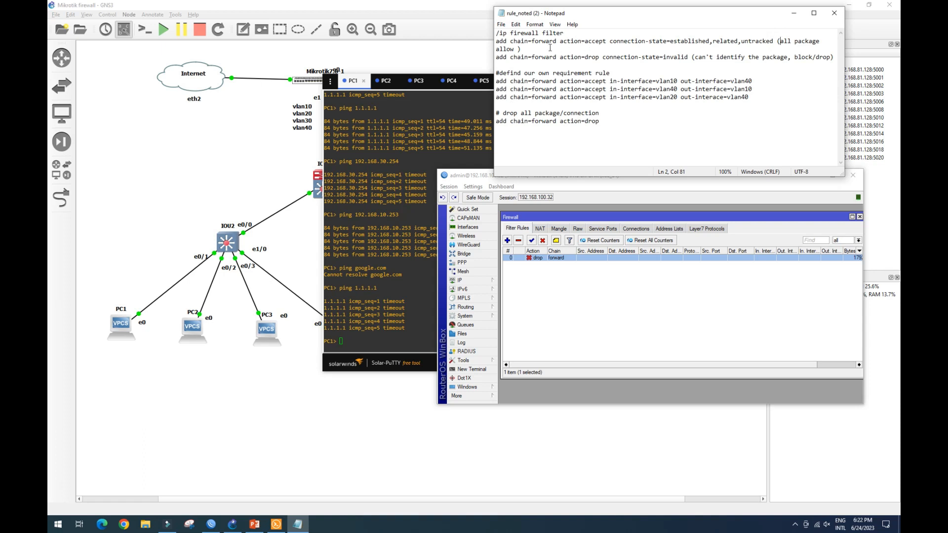
{"action": "left_click_drag", "start_coordinate": [698, 58], "coordinate": [726, 57]}
{"action": "left_click_drag", "start_coordinate": [604, 57], "coordinate": [713, 56]}
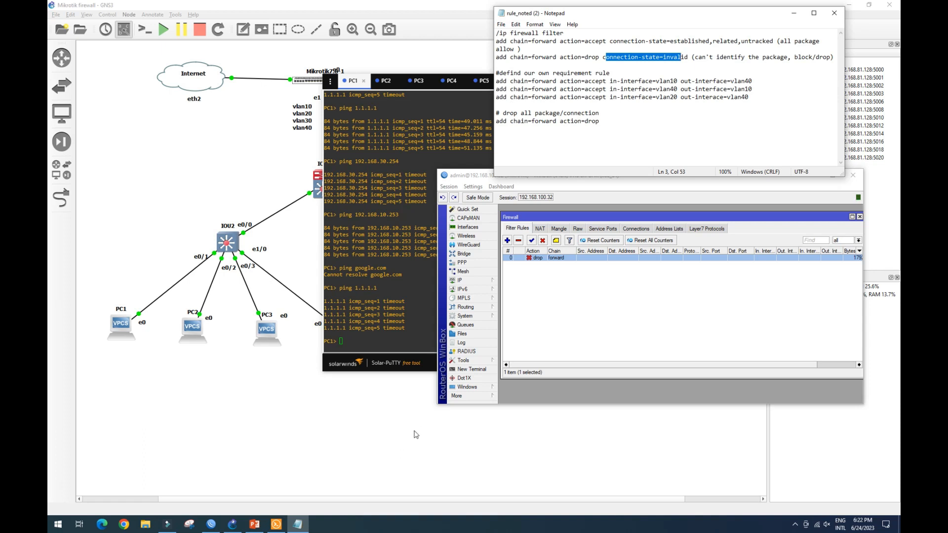
Add a forward-chain accept rule for established, related and untracked connection states, and move it above the drop rule.
{"action": "left_click", "coordinate": [617, 180]}
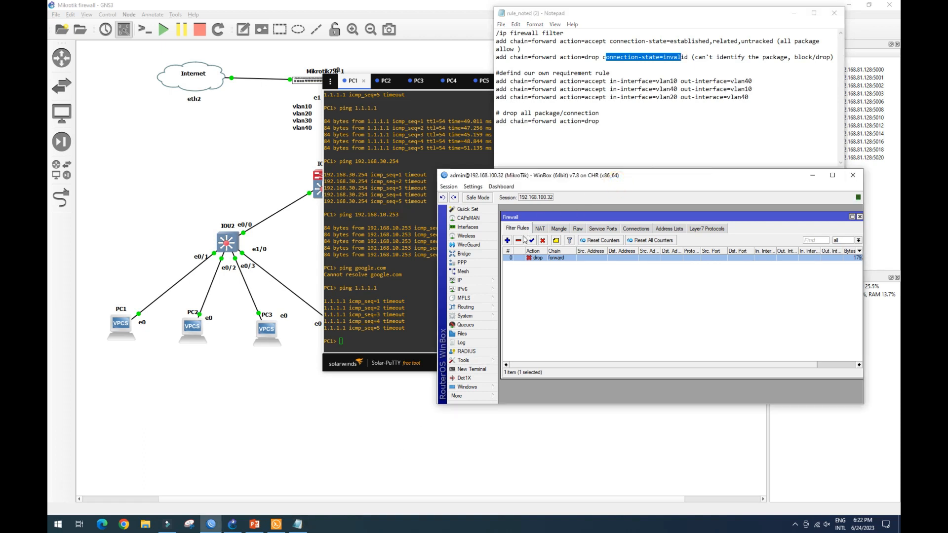
{"action": "left_click", "coordinate": [508, 240]}
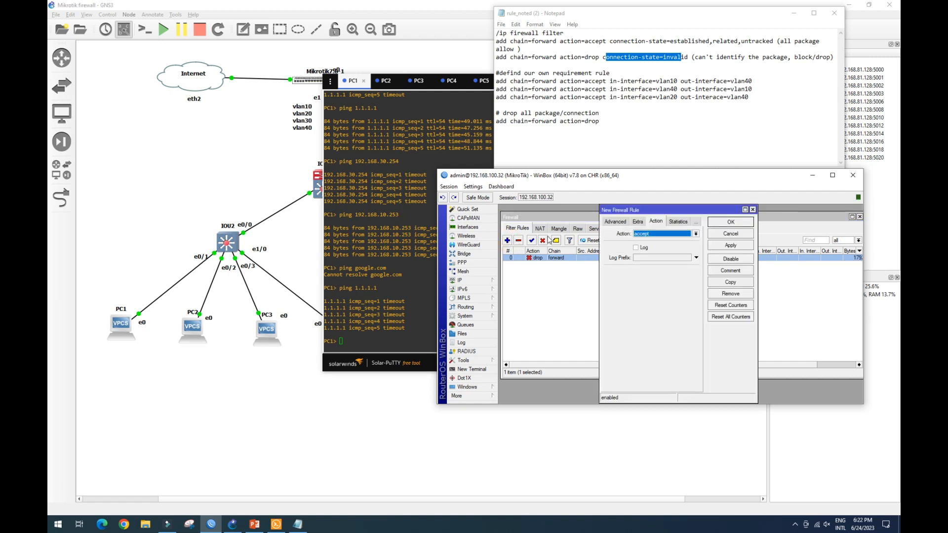
{"action": "left_click", "coordinate": [621, 222]}
{"action": "left_click", "coordinate": [612, 221]}
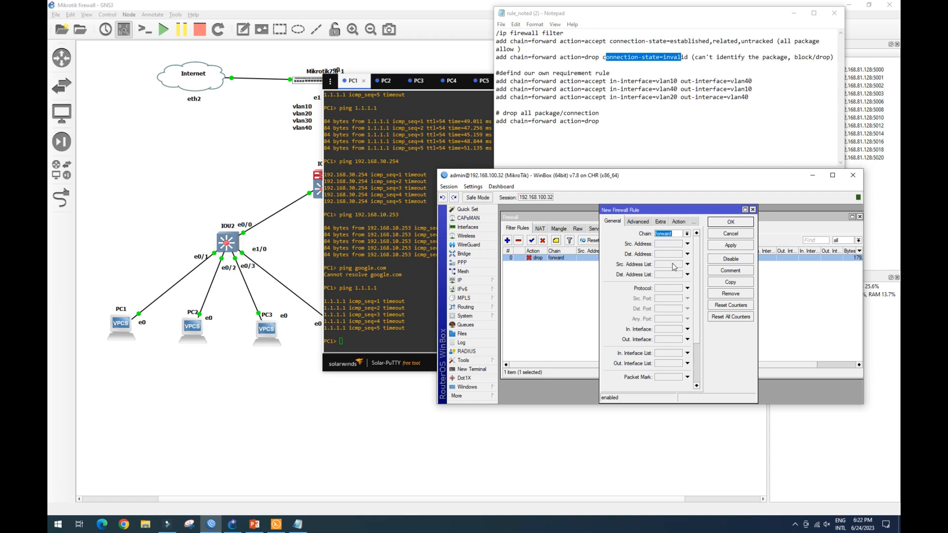
{"action": "scroll", "coordinate": [666, 299], "scroll_direction": "down", "scroll_amount": 2}
{"action": "scroll", "coordinate": [666, 300], "scroll_direction": "down", "scroll_amount": 1}
{"action": "scroll", "coordinate": [664, 298], "scroll_direction": "down", "scroll_amount": 2}
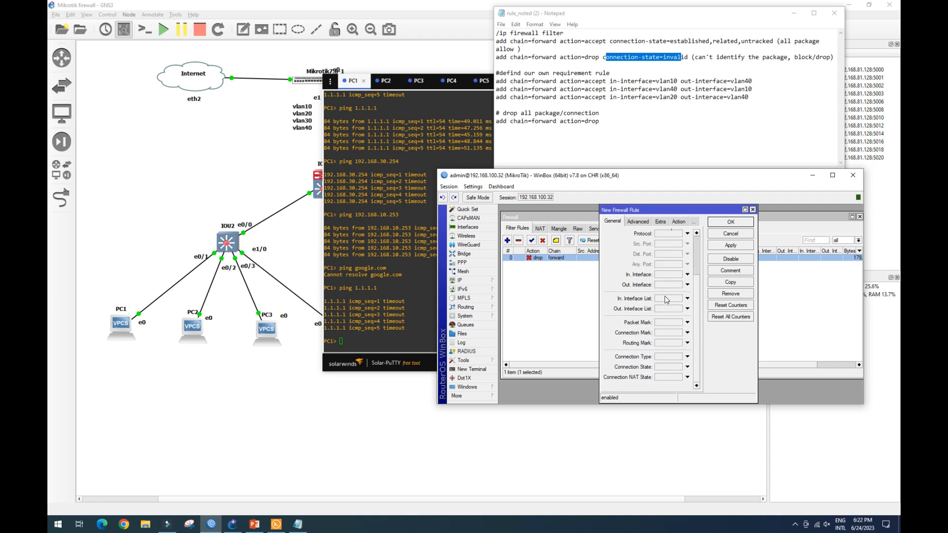
{"action": "left_click", "coordinate": [684, 367]}
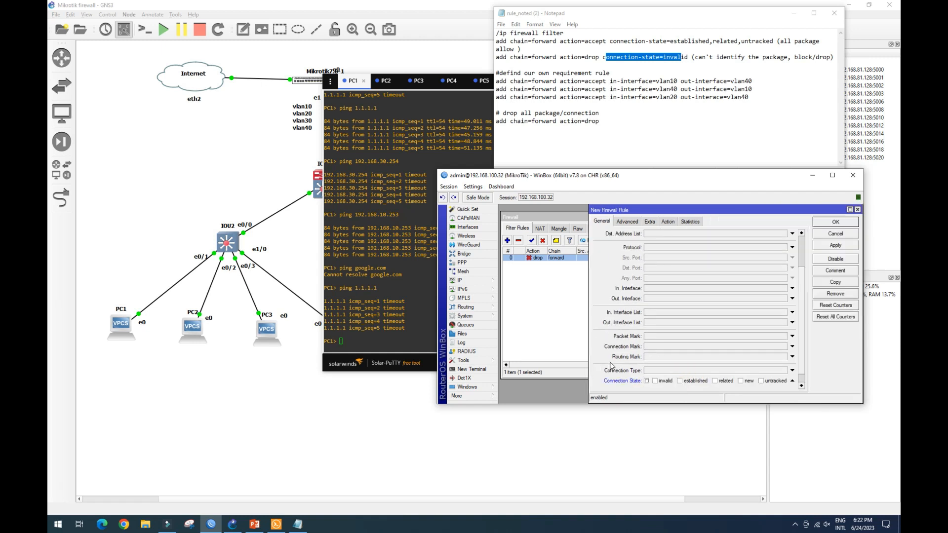
{"action": "left_click", "coordinate": [680, 381]}
{"action": "left_click", "coordinate": [714, 381]}
{"action": "left_click", "coordinate": [761, 381]}
{"action": "left_click", "coordinate": [668, 223]}
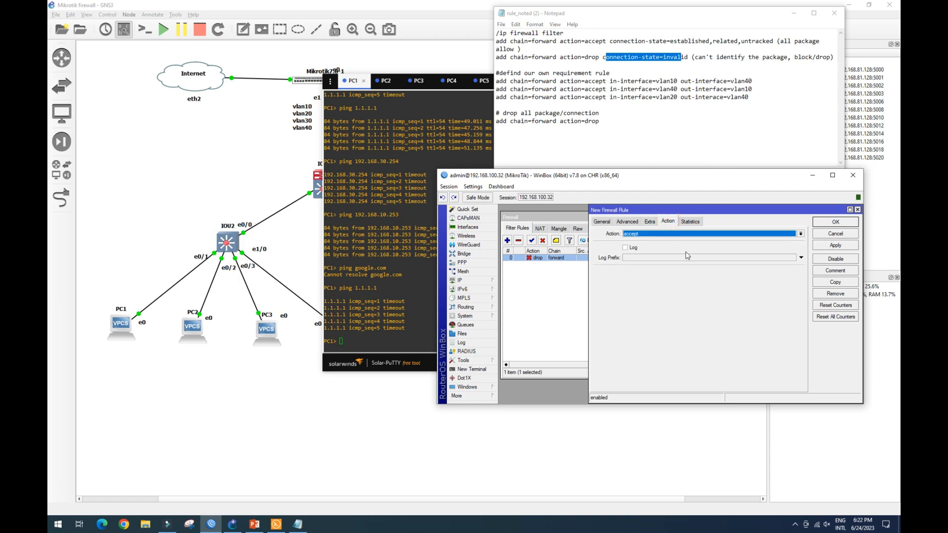
{"action": "left_click", "coordinate": [836, 244]}
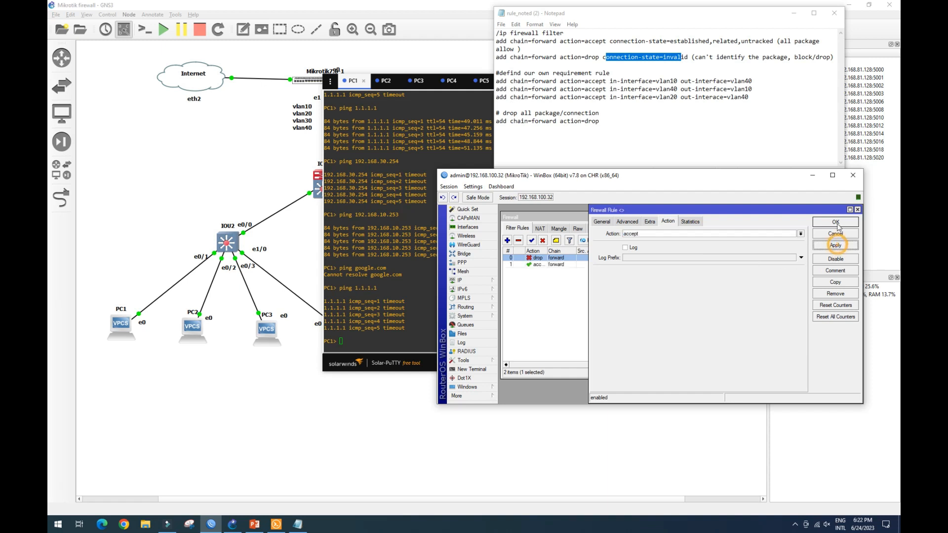
{"action": "left_click", "coordinate": [836, 224]}
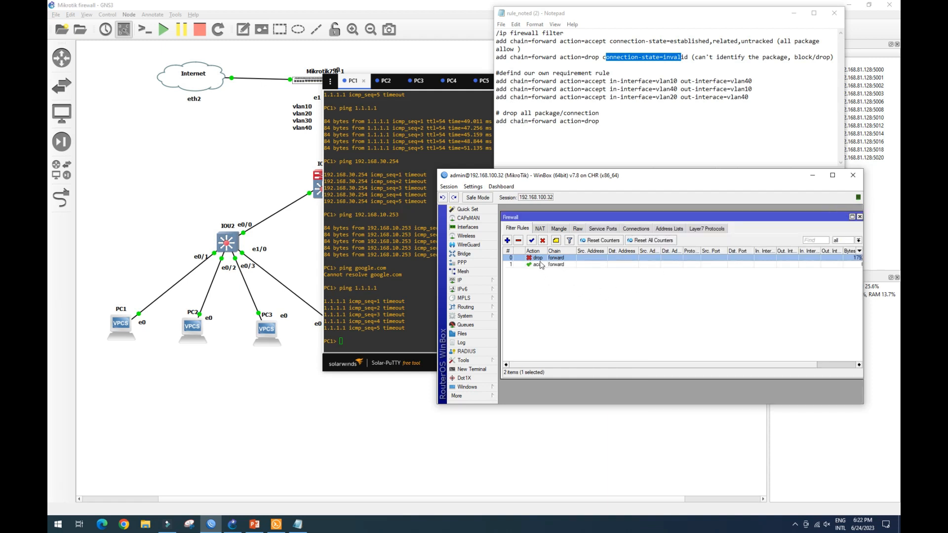
{"action": "left_click_drag", "start_coordinate": [540, 258], "coordinate": [544, 270]}
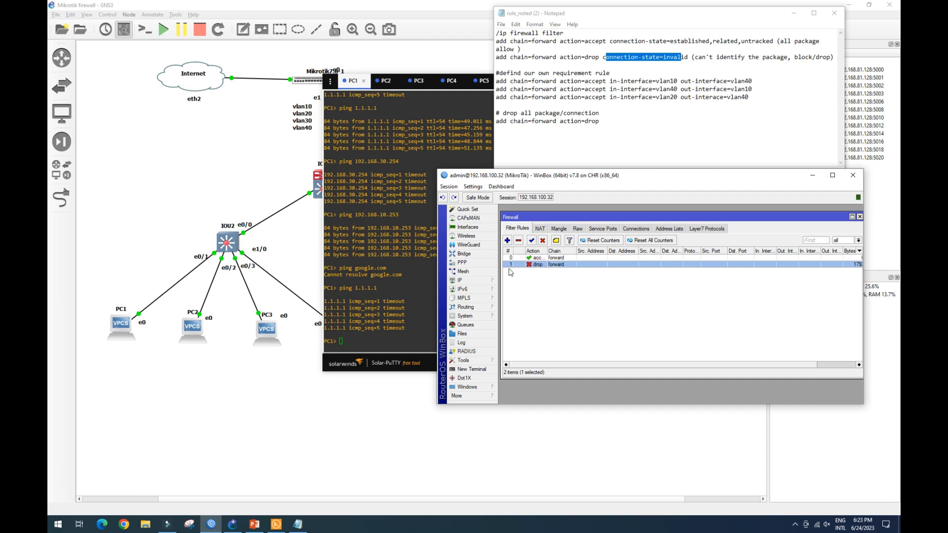
Add a forward-chain rule that drops connections in the invalid connection state.
{"action": "left_click", "coordinate": [507, 241]}
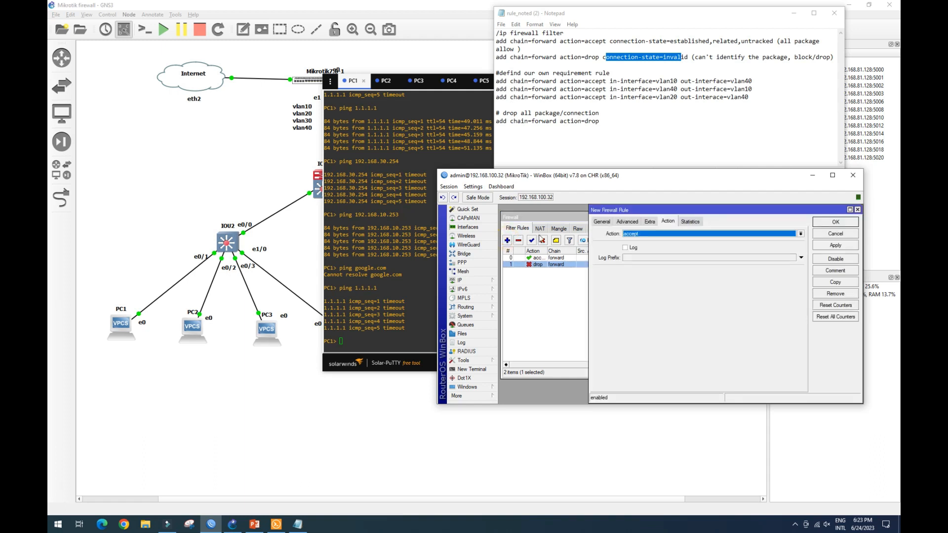
{"action": "left_click", "coordinate": [600, 224]}
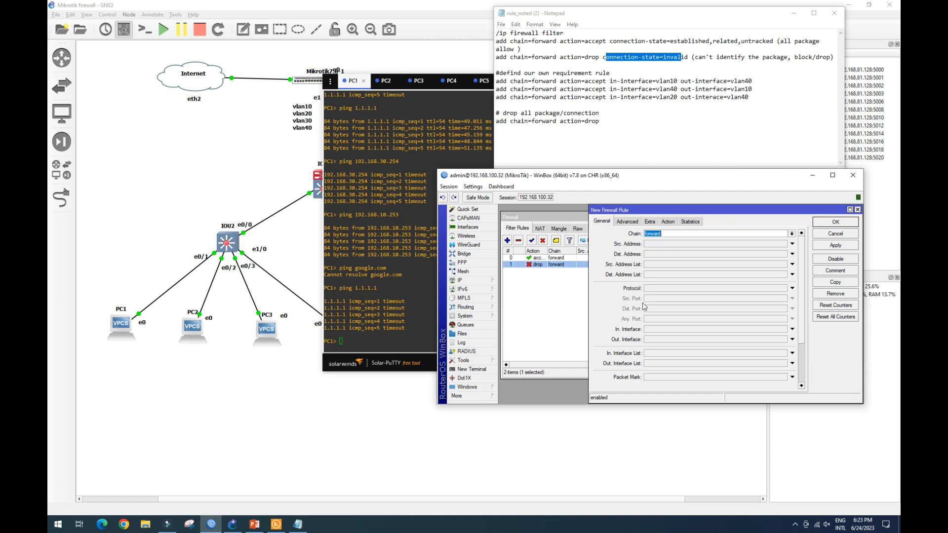
{"action": "scroll", "coordinate": [647, 316], "scroll_direction": "down", "scroll_amount": 4}
{"action": "scroll", "coordinate": [650, 321], "scroll_direction": "down", "scroll_amount": 1}
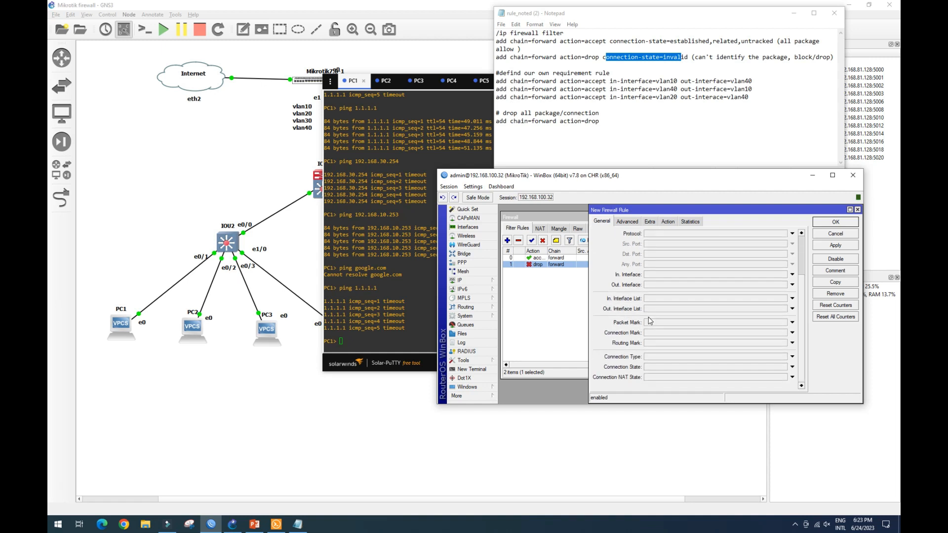
{"action": "left_click", "coordinate": [655, 370]}
{"action": "left_click", "coordinate": [656, 382]}
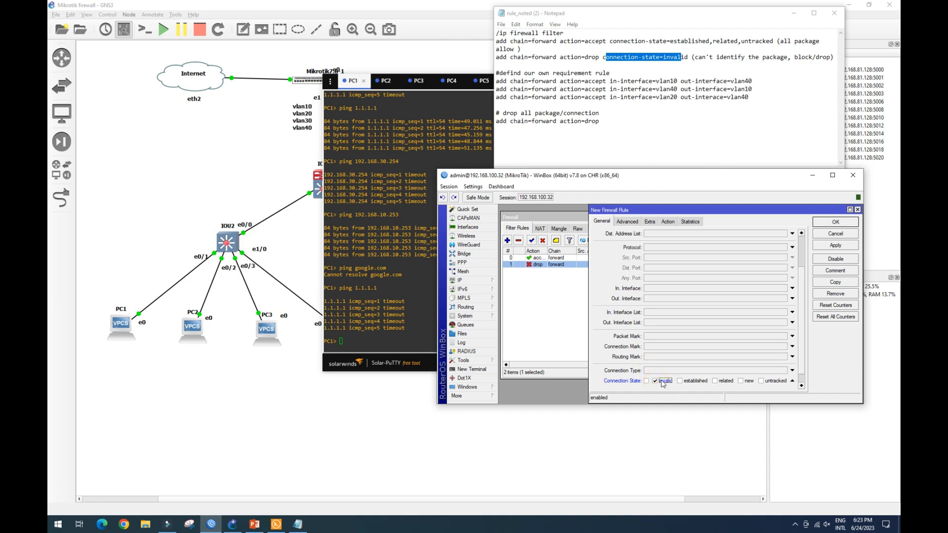
{"action": "left_click", "coordinate": [672, 225]}
{"action": "left_click", "coordinate": [694, 233]}
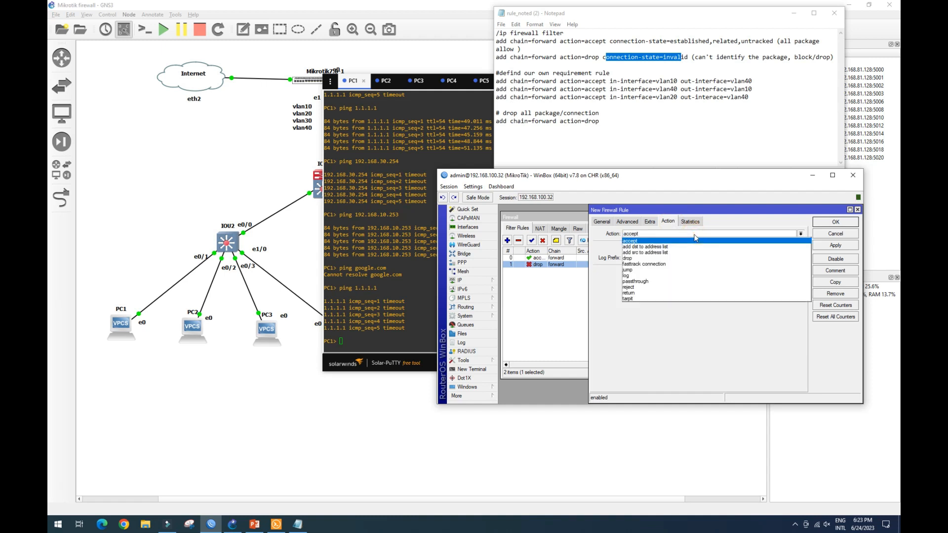
{"action": "left_click", "coordinate": [681, 257]}
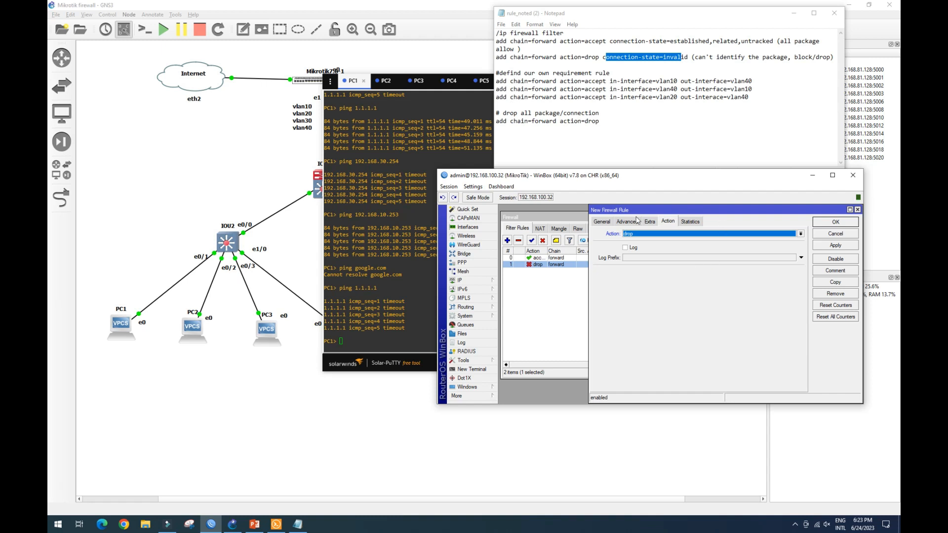
{"action": "left_click", "coordinate": [834, 245]}
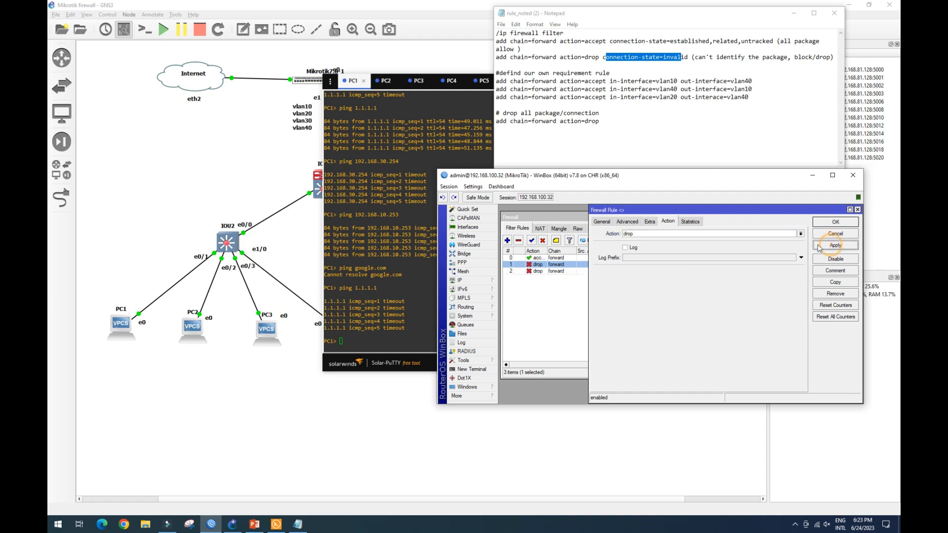
{"action": "left_click", "coordinate": [828, 223]}
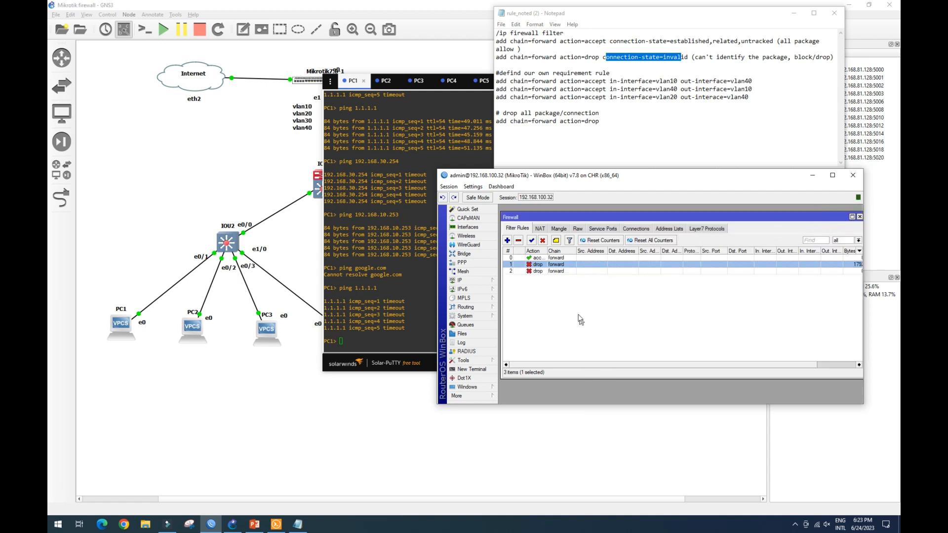
Open the invalid-connection drop rule's settings to inspect them, then close the dialog.
{"action": "left_click", "coordinate": [539, 271]}
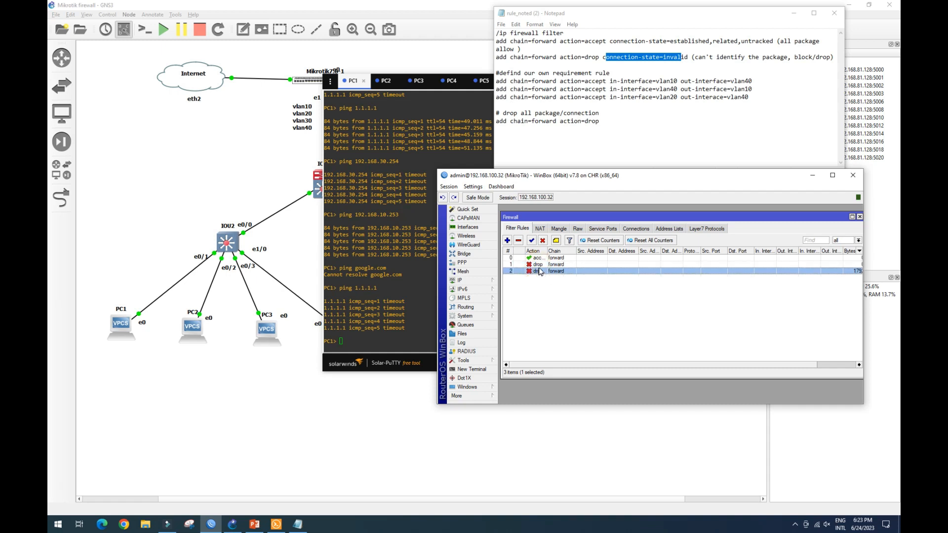
{"action": "double_click", "coordinate": [538, 265]}
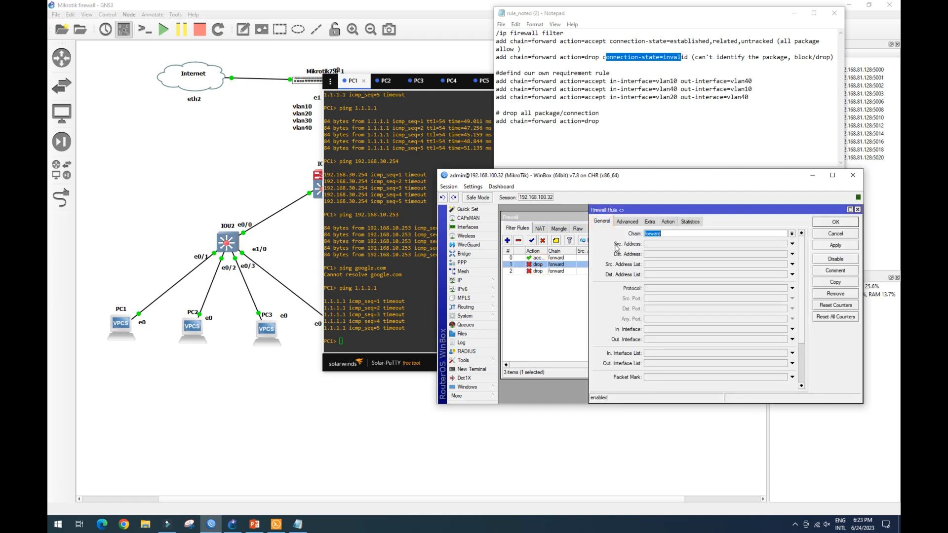
{"action": "scroll", "coordinate": [653, 294], "scroll_direction": "down", "scroll_amount": 3}
{"action": "left_click", "coordinate": [834, 222]}
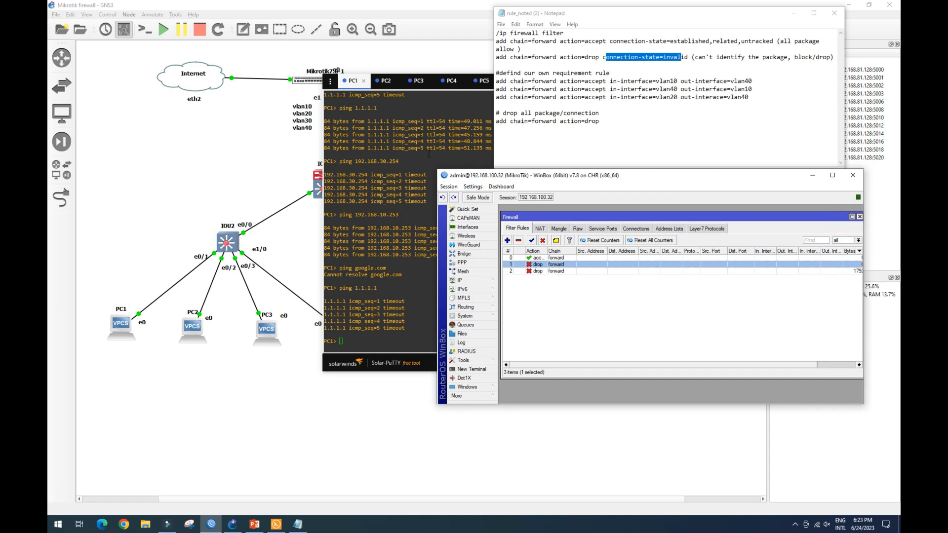
Ping 1.1.1.1 again from PC1's console, then return to the firewall rule list.
{"action": "left_click", "coordinate": [351, 83]}
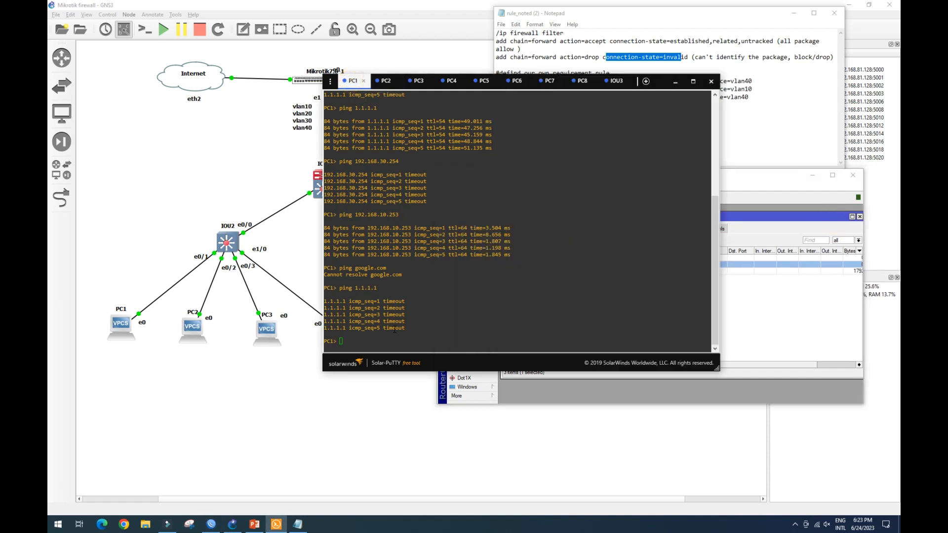
{"action": "key", "text": "Up"}
{"action": "key", "text": "Return"}
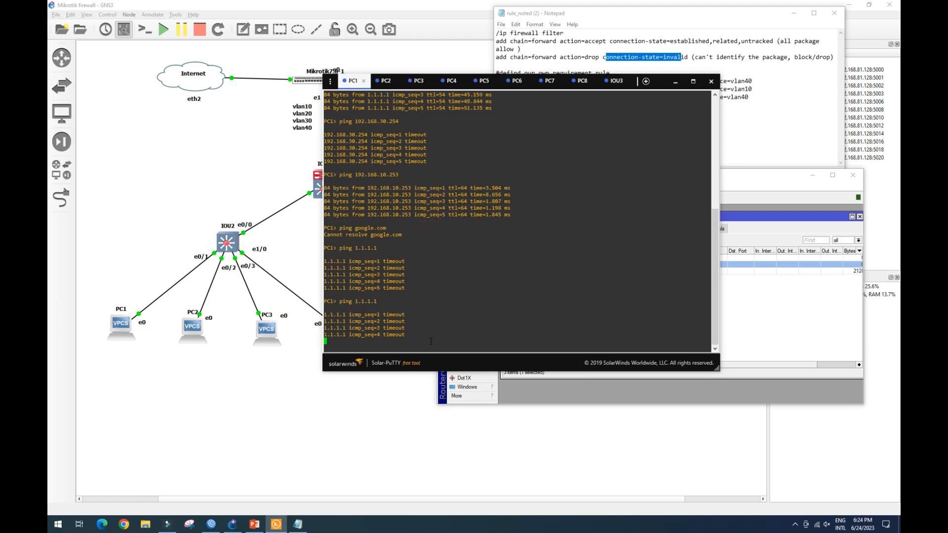
{"action": "left_click", "coordinate": [735, 179]}
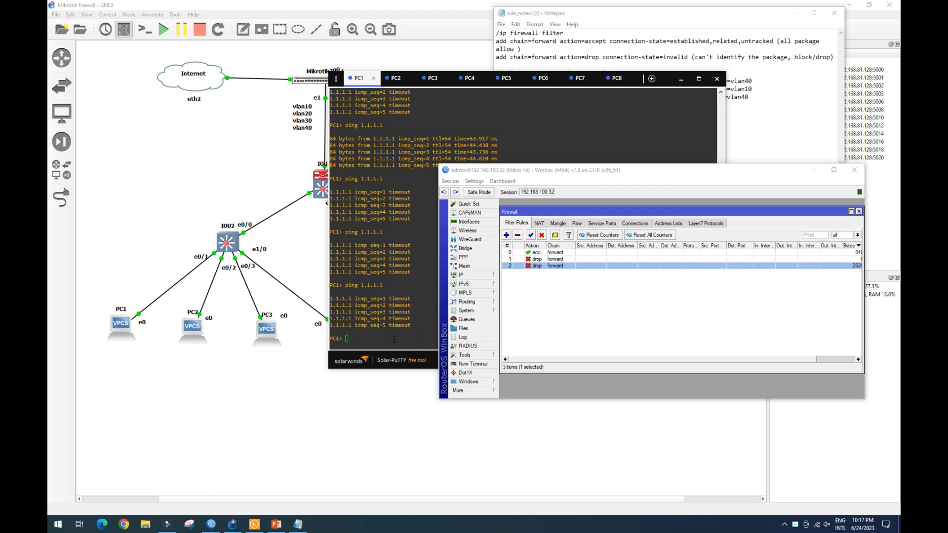
Repeat the ping to 1.1.1.1 from PC1 and check the firewall rules' byte counters.
{"action": "left_click", "coordinate": [359, 335]}
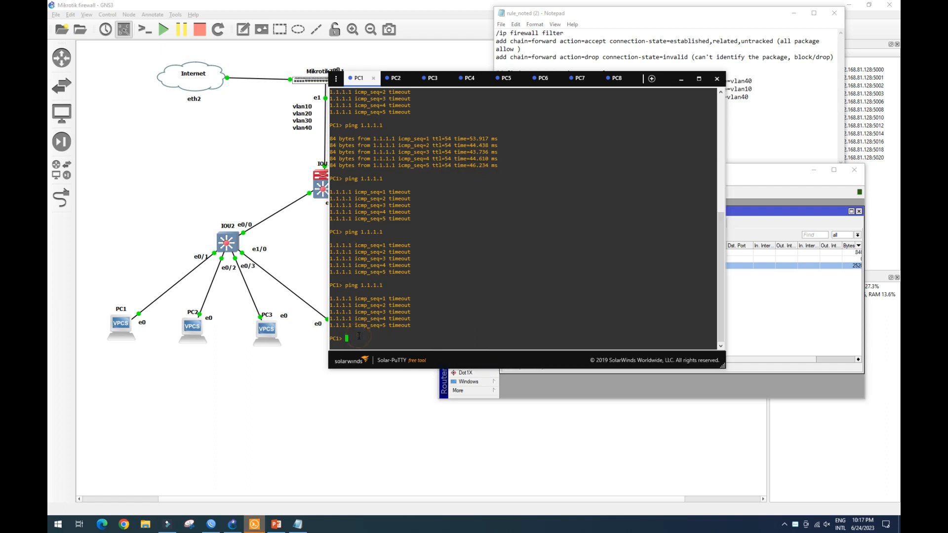
{"action": "key", "text": "Up"}
{"action": "key", "text": "Return"}
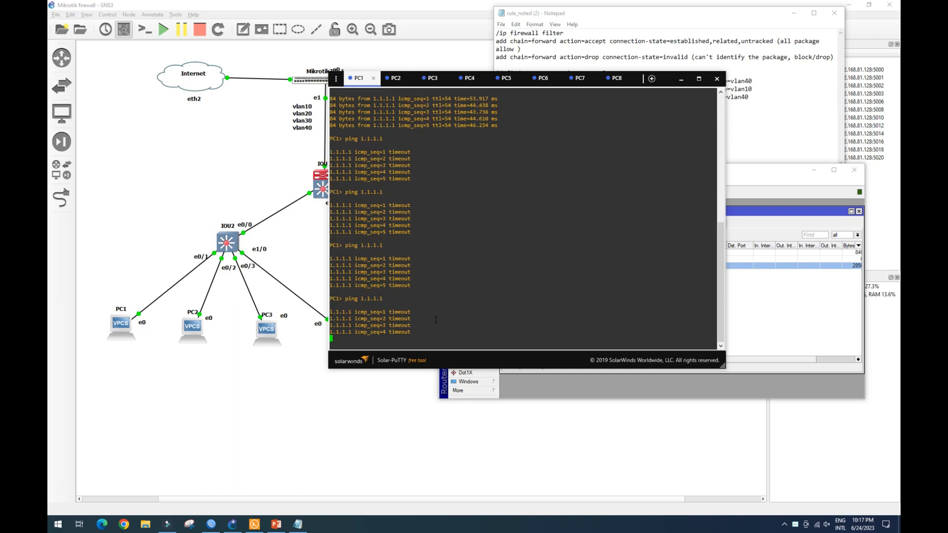
{"action": "left_click", "coordinate": [756, 176]}
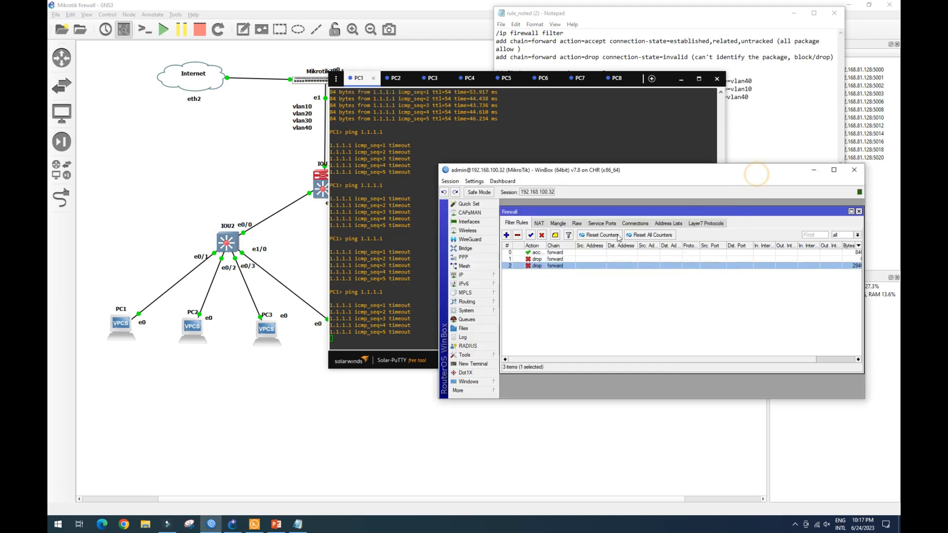
Open the third forward drop rule's settings and review its General and Action tabs.
{"action": "double_click", "coordinate": [557, 267]}
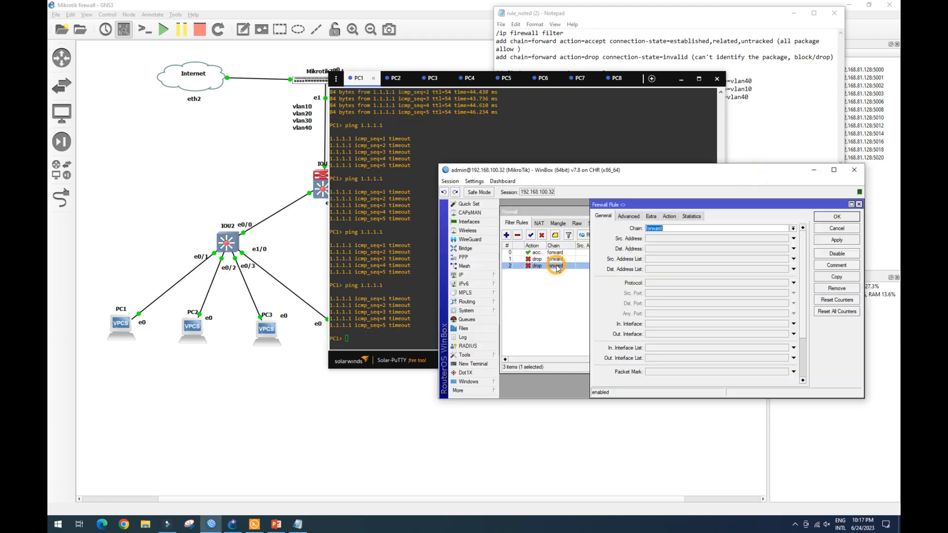
{"action": "scroll", "coordinate": [715, 301], "scroll_direction": "down", "scroll_amount": 2}
{"action": "scroll", "coordinate": [714, 301], "scroll_direction": "up", "scroll_amount": 2}
{"action": "left_click", "coordinate": [670, 217]}
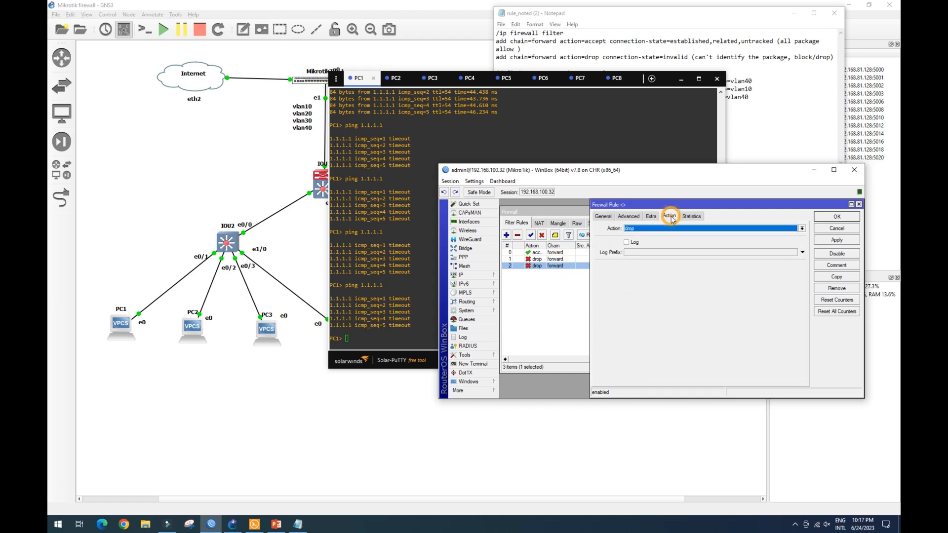
{"action": "left_click", "coordinate": [602, 218]}
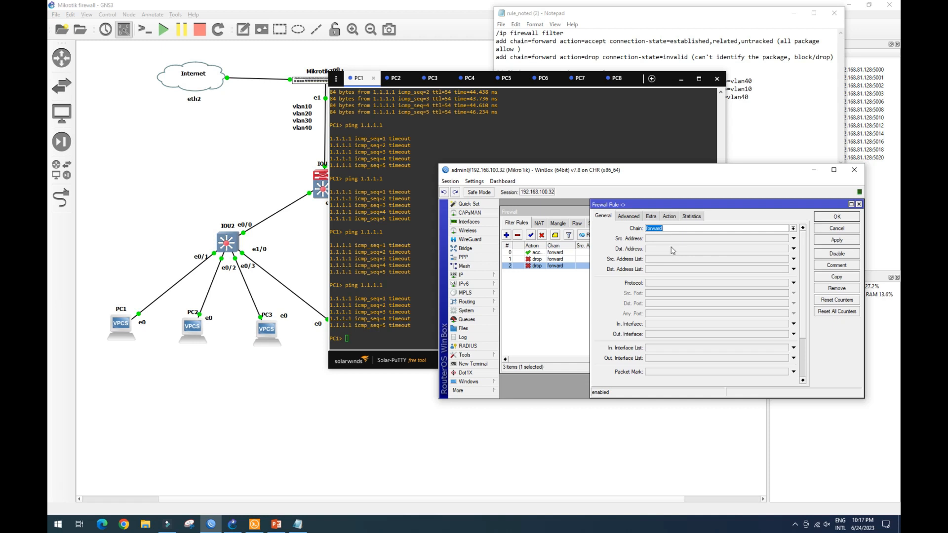
{"action": "scroll", "coordinate": [672, 250], "scroll_direction": "down", "scroll_amount": 2}
{"action": "scroll", "coordinate": [672, 251], "scroll_direction": "down", "scroll_amount": 1}
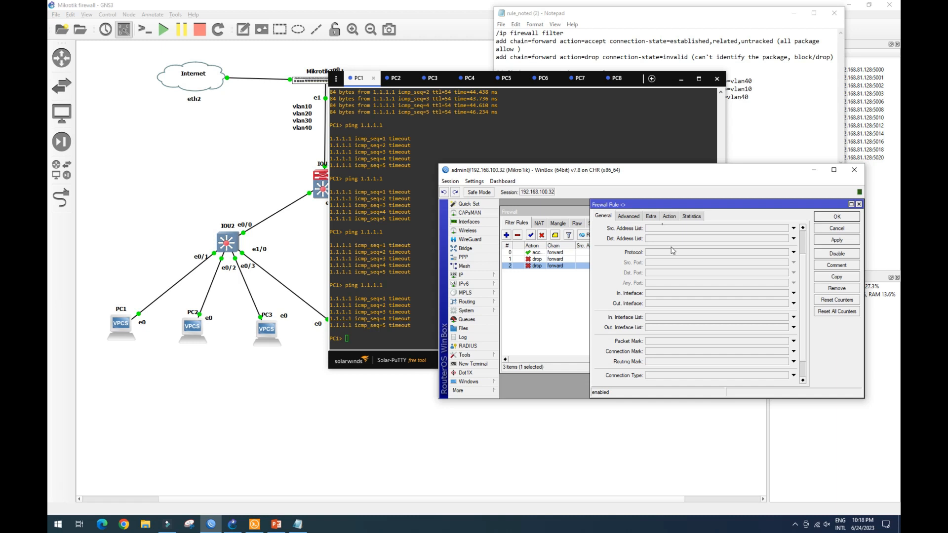
{"action": "scroll", "coordinate": [672, 251], "scroll_direction": "up", "scroll_amount": 1}
{"action": "scroll", "coordinate": [671, 250], "scroll_direction": "down", "scroll_amount": 2}
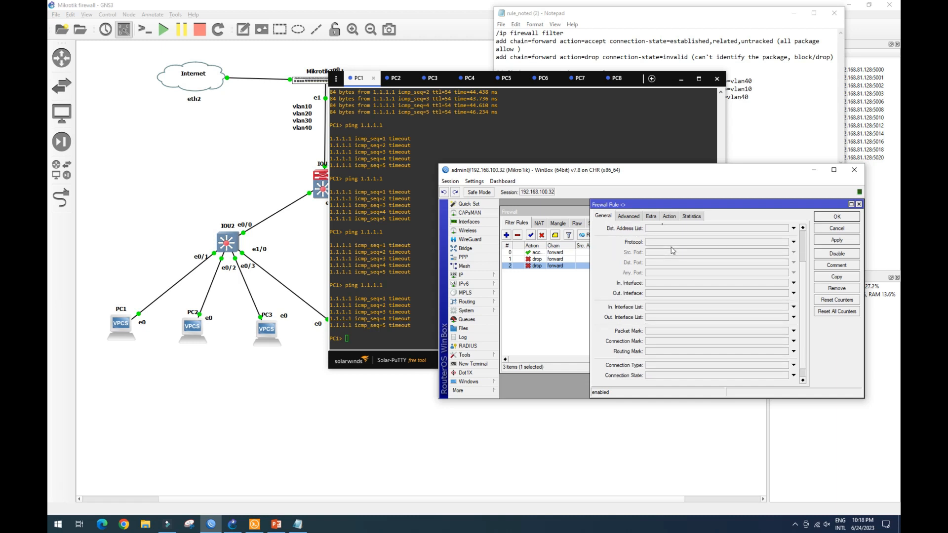
{"action": "scroll", "coordinate": [671, 250], "scroll_direction": "down", "scroll_amount": 1}
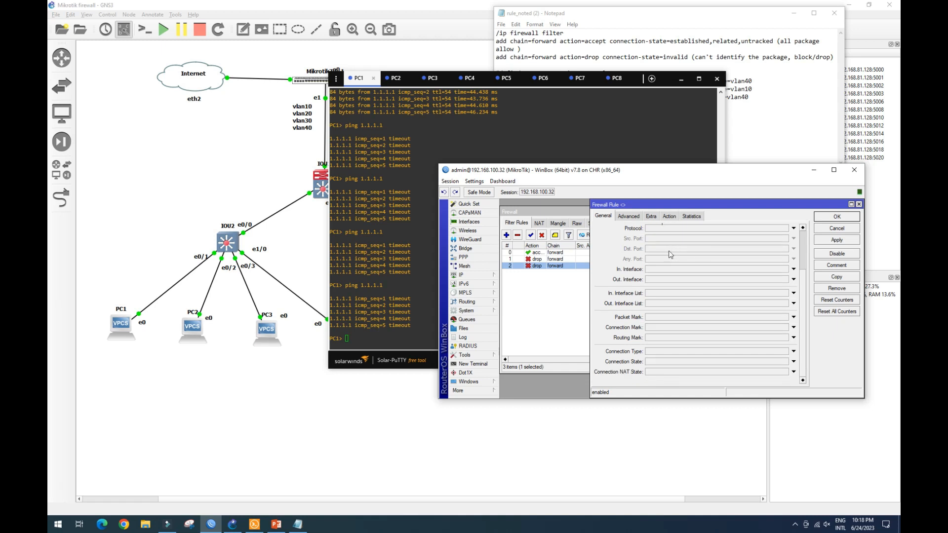
Set the third drop rule's in interface and out interface to all vlan, then apply and close the rule.
{"action": "left_click", "coordinate": [793, 293]}
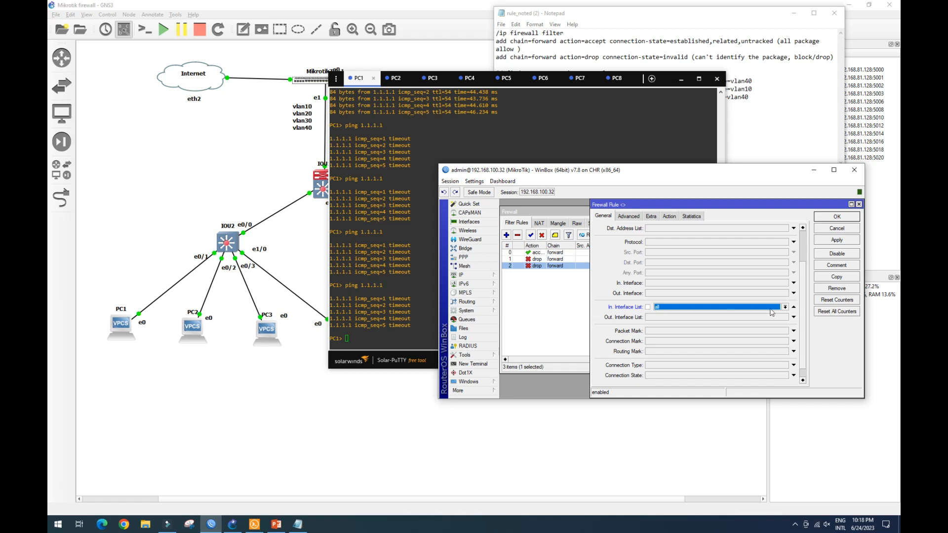
{"action": "left_click", "coordinate": [794, 307]}
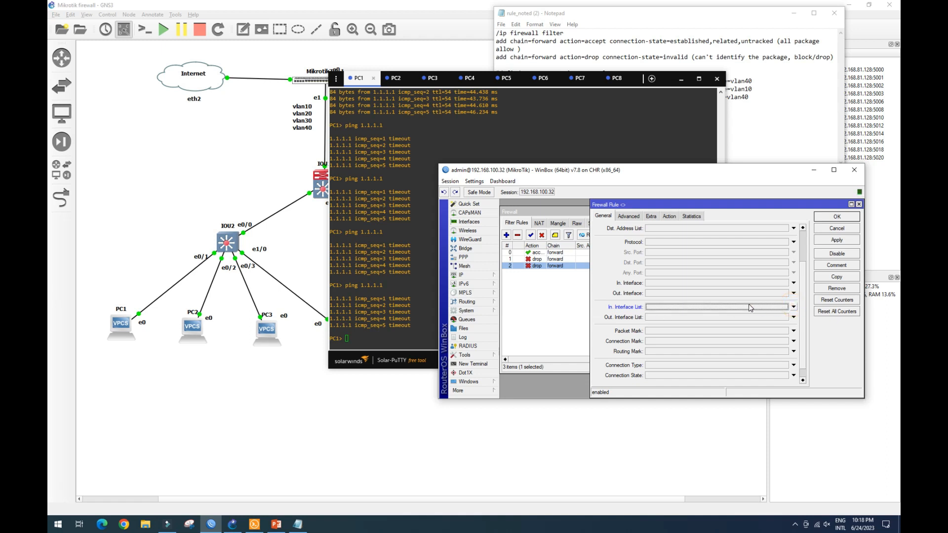
{"action": "left_click", "coordinate": [714, 283]}
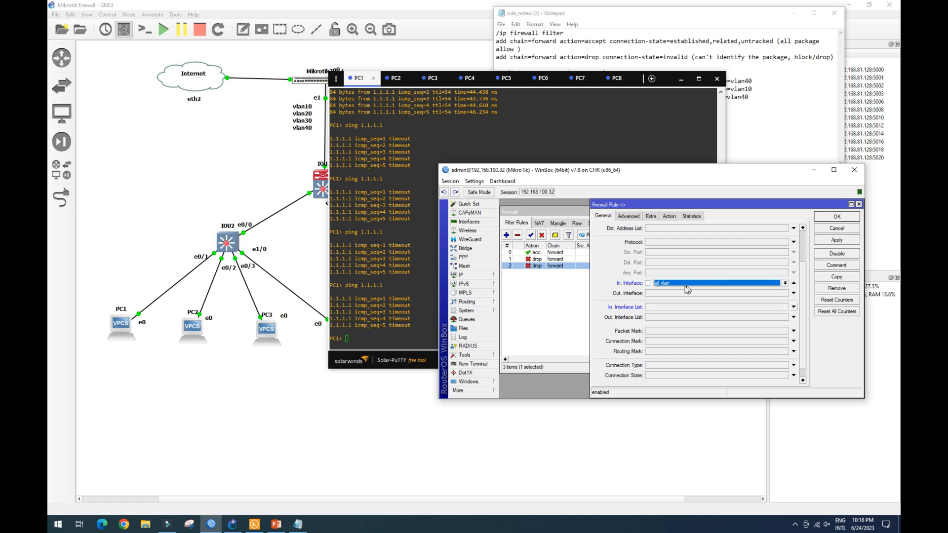
{"action": "left_click", "coordinate": [784, 283]}
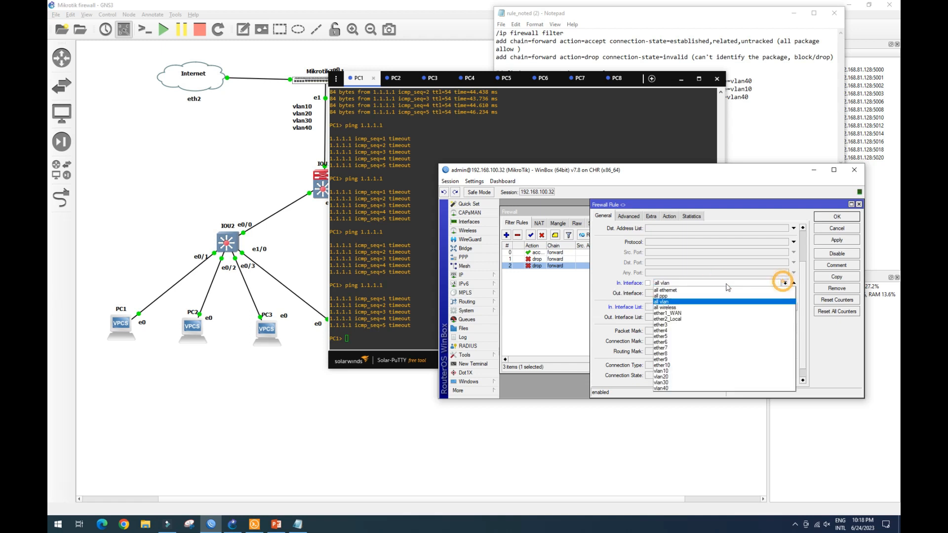
{"action": "left_click", "coordinate": [709, 301]}
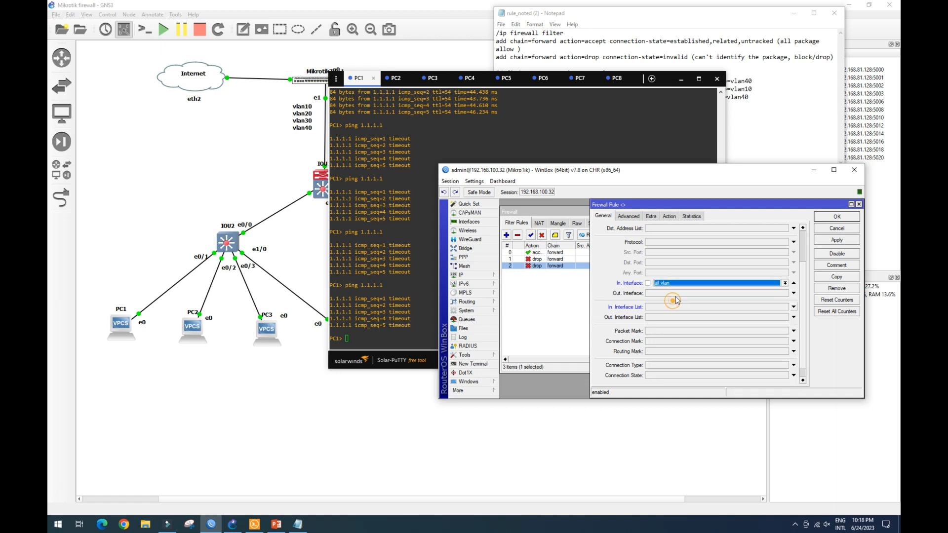
{"action": "left_click", "coordinate": [709, 294]}
{"action": "left_click", "coordinate": [784, 293]}
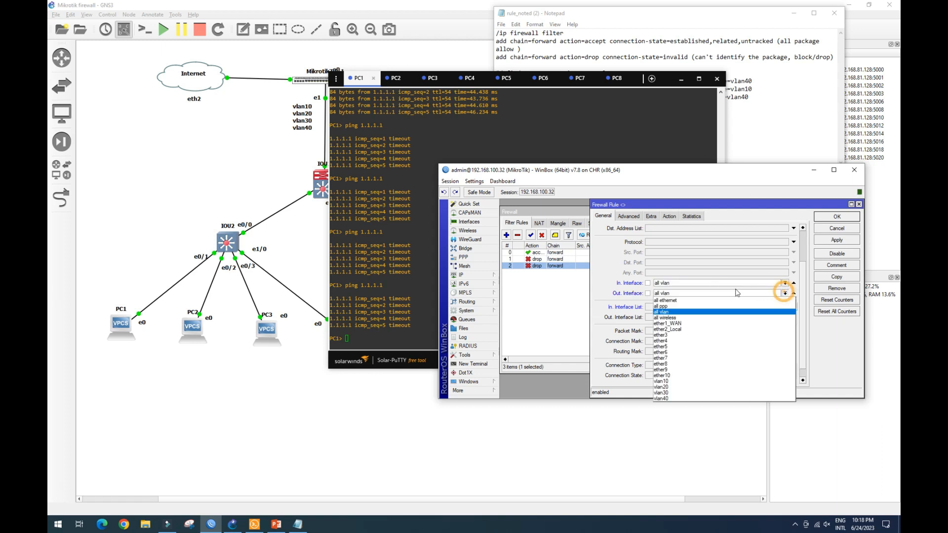
{"action": "left_click", "coordinate": [684, 312]}
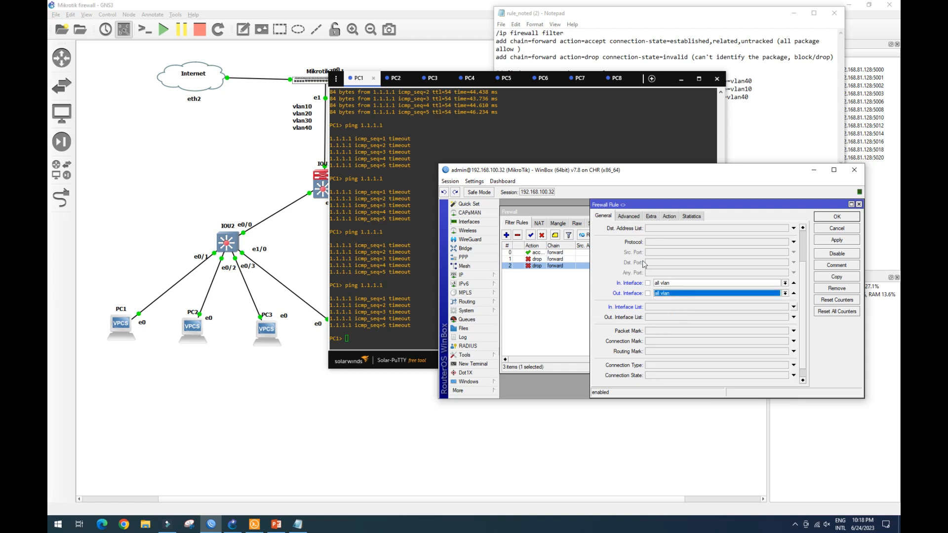
{"action": "scroll", "coordinate": [693, 315], "scroll_direction": "up", "scroll_amount": 3}
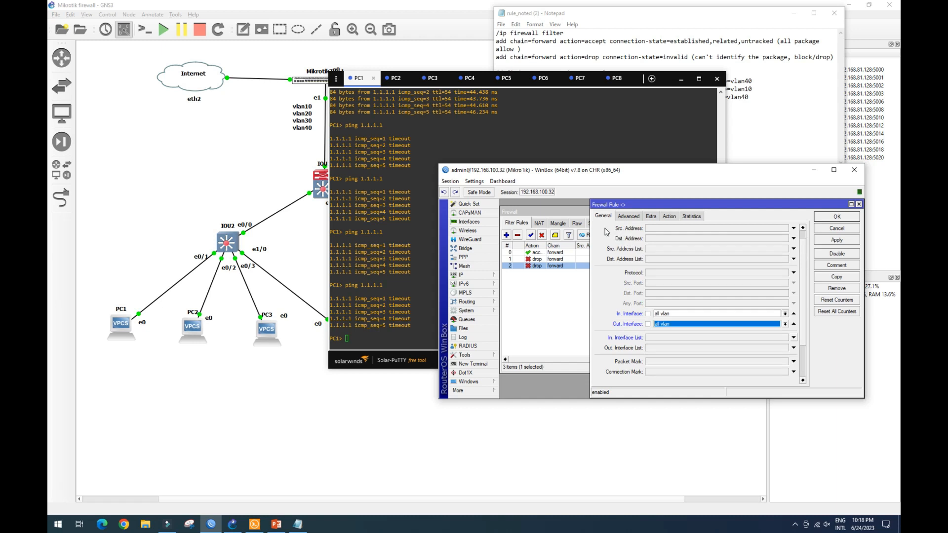
{"action": "scroll", "coordinate": [676, 284], "scroll_direction": "up", "scroll_amount": 1}
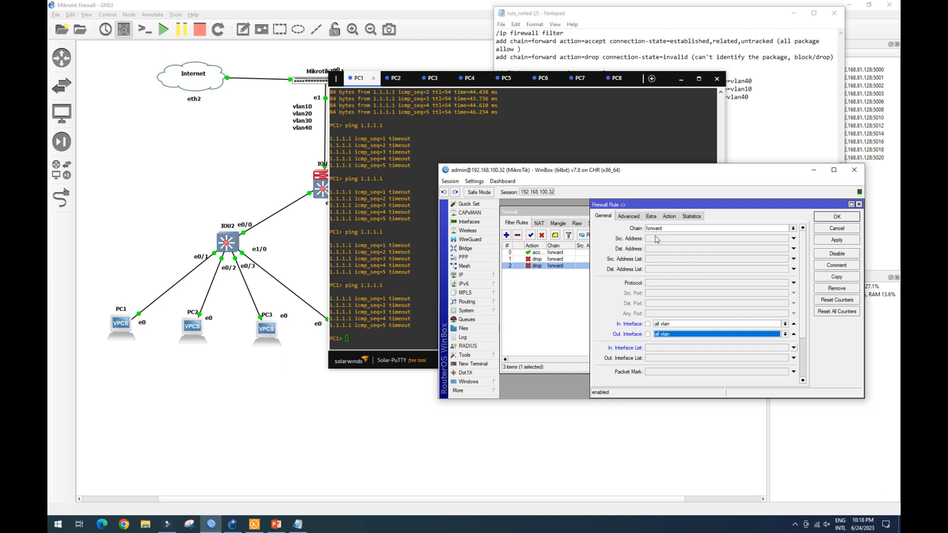
{"action": "left_click", "coordinate": [670, 218]}
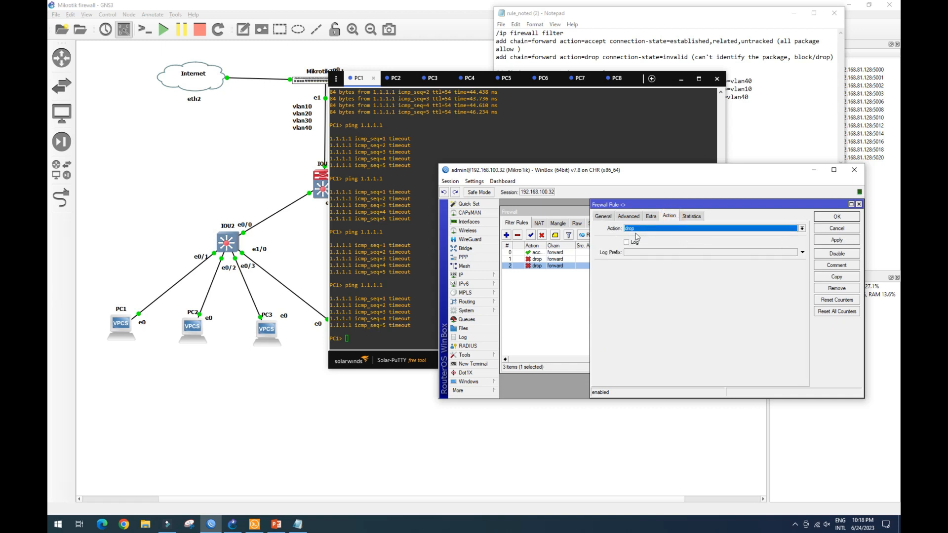
{"action": "left_click", "coordinate": [601, 217]}
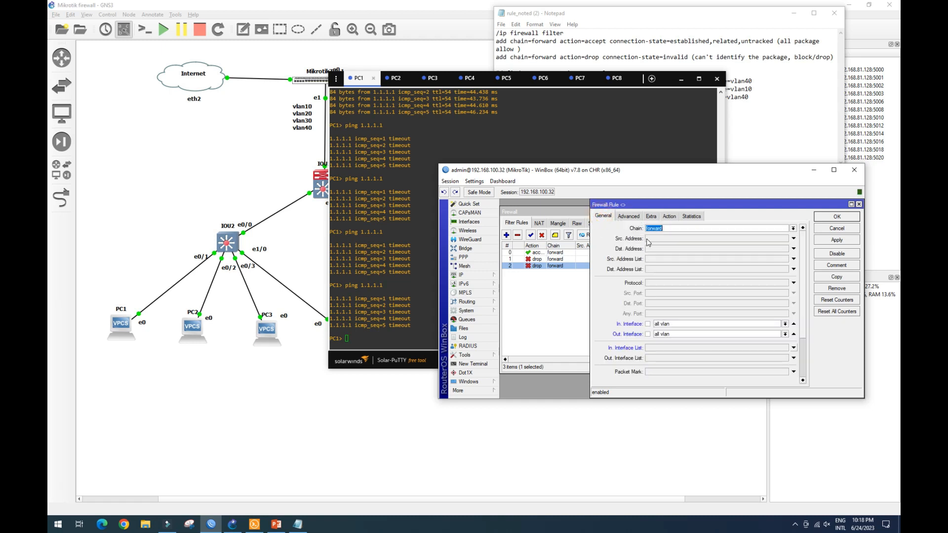
{"action": "left_click", "coordinate": [667, 217]}
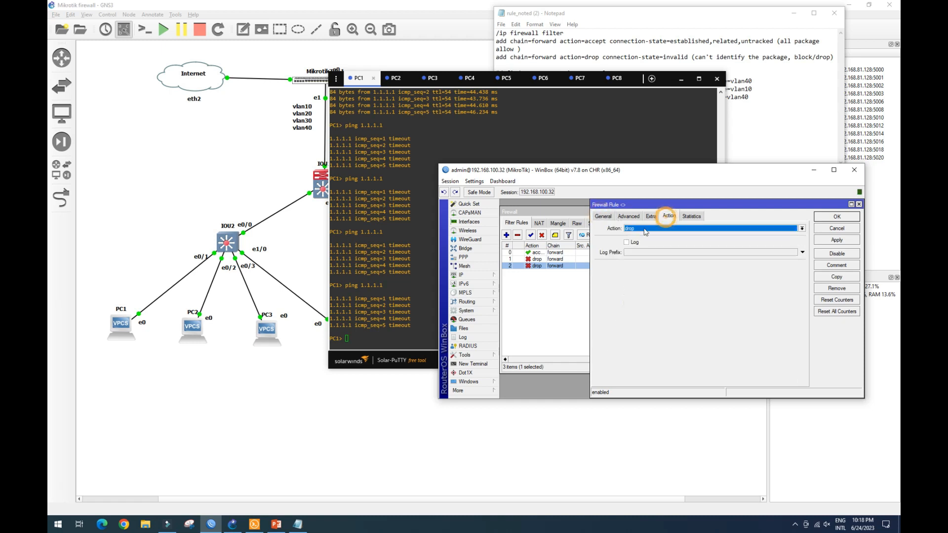
{"action": "left_click", "coordinate": [602, 217]}
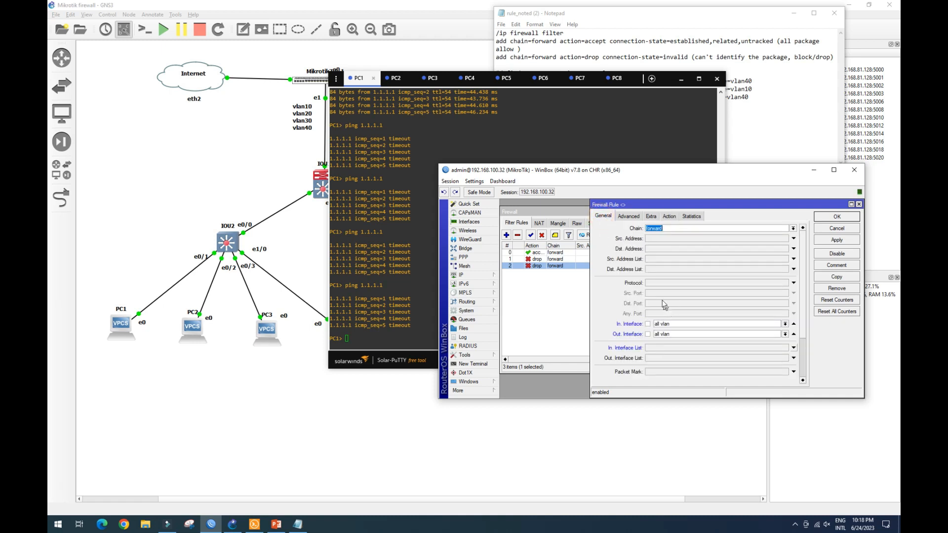
{"action": "left_click", "coordinate": [841, 241]}
{"action": "left_click", "coordinate": [837, 217]}
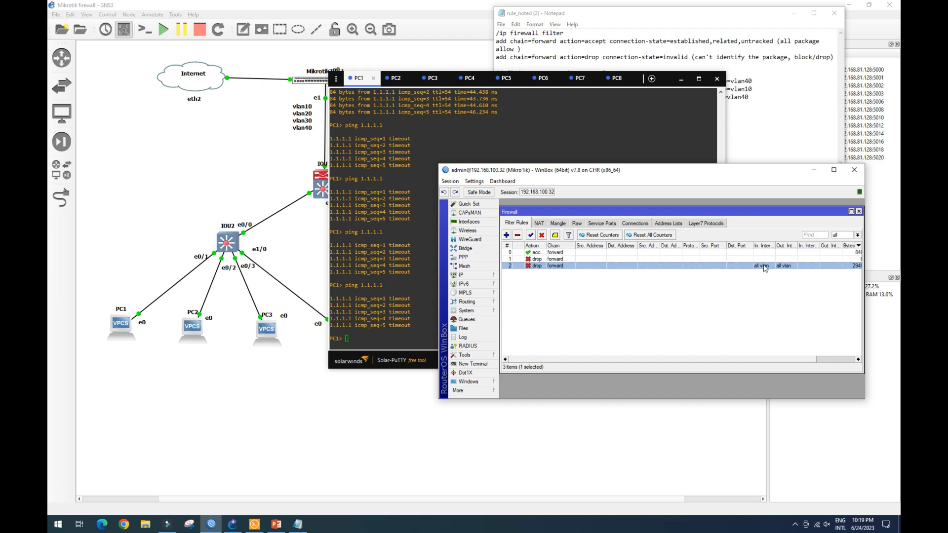
Display PC1's IP configuration in its console with the sh command.
{"action": "left_click", "coordinate": [359, 80]}
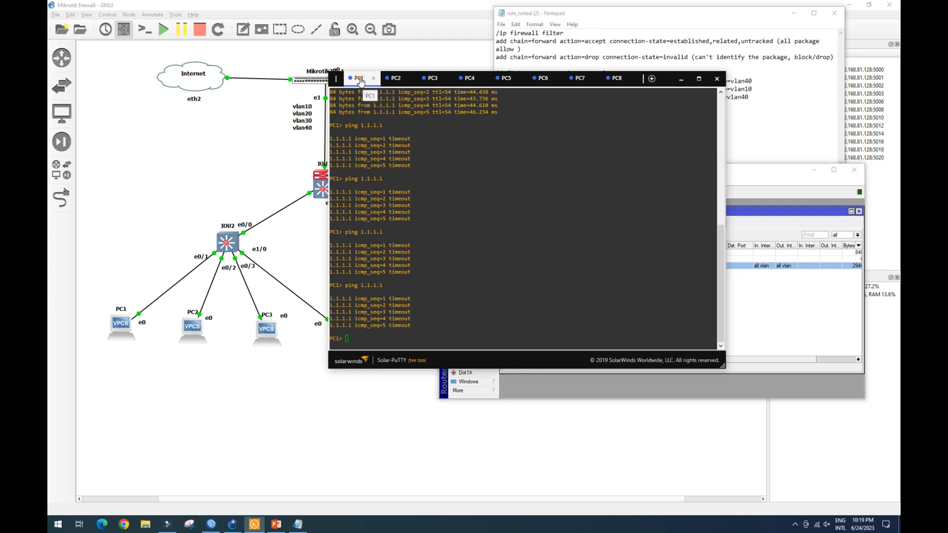
{"action": "left_click", "coordinate": [370, 340]}
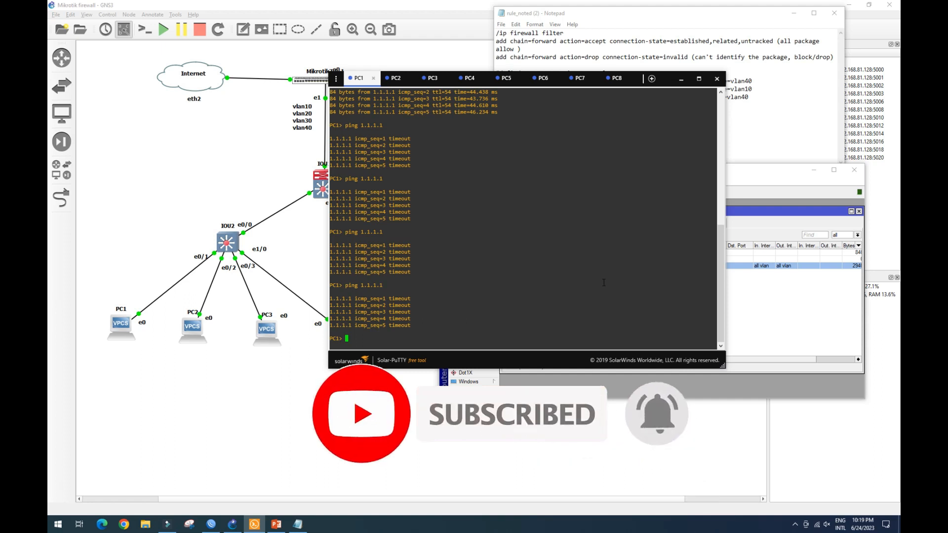
{"action": "type", "text": "sh"}
{"action": "key", "text": "Return"}
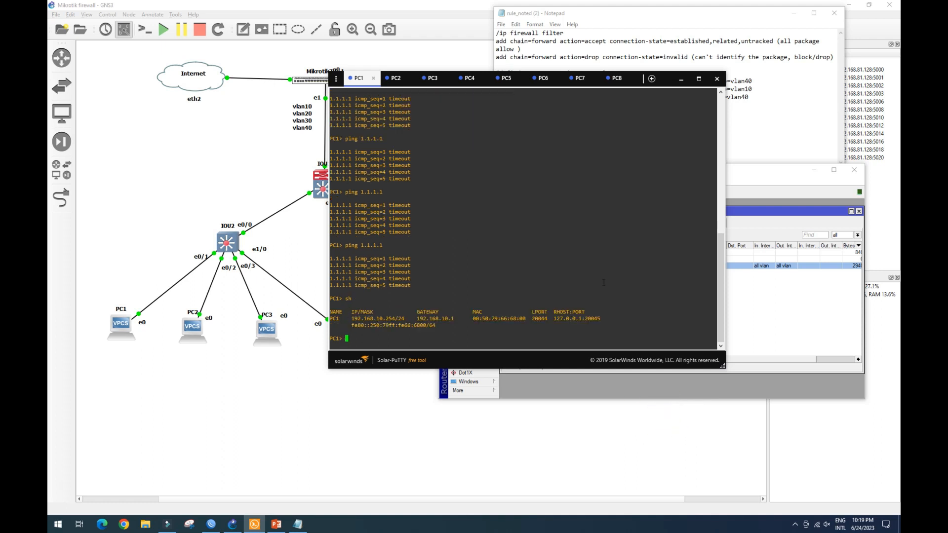
From PC1, ping 192.168.20.254 and then repeat the ping to 1.1.1.1.
{"action": "type", "text": "ping 192.168.20.254"}
{"action": "key", "text": "Return"}
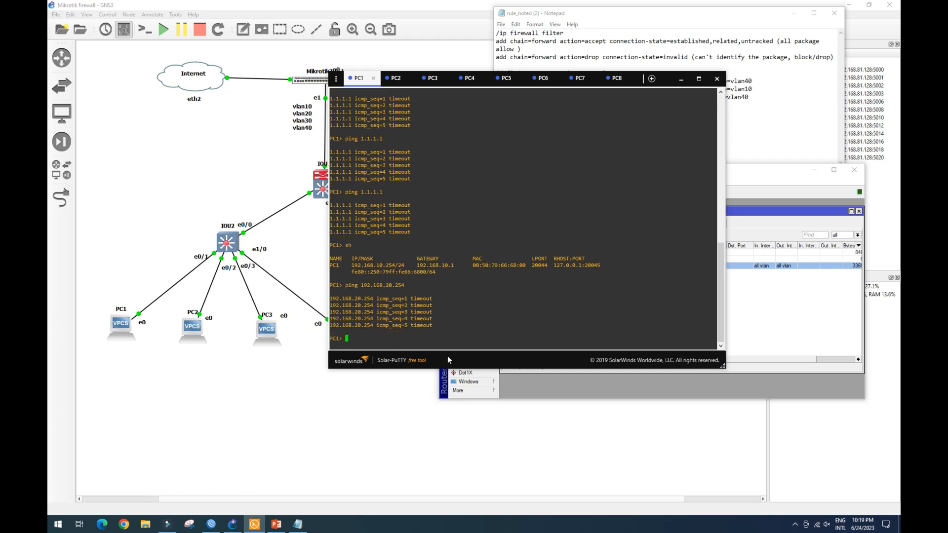
{"action": "type", "text": "sh"}
{"action": "key", "text": "Up"}
{"action": "key", "text": "Return"}
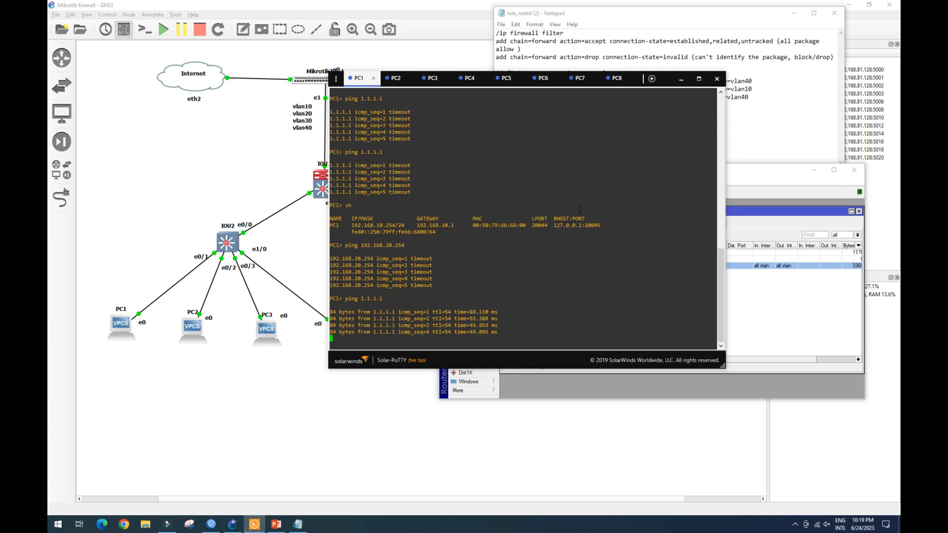
Switch to PC4's console and ping 8.8.8.8, correcting the mistyped address.
{"action": "left_click", "coordinate": [471, 78]}
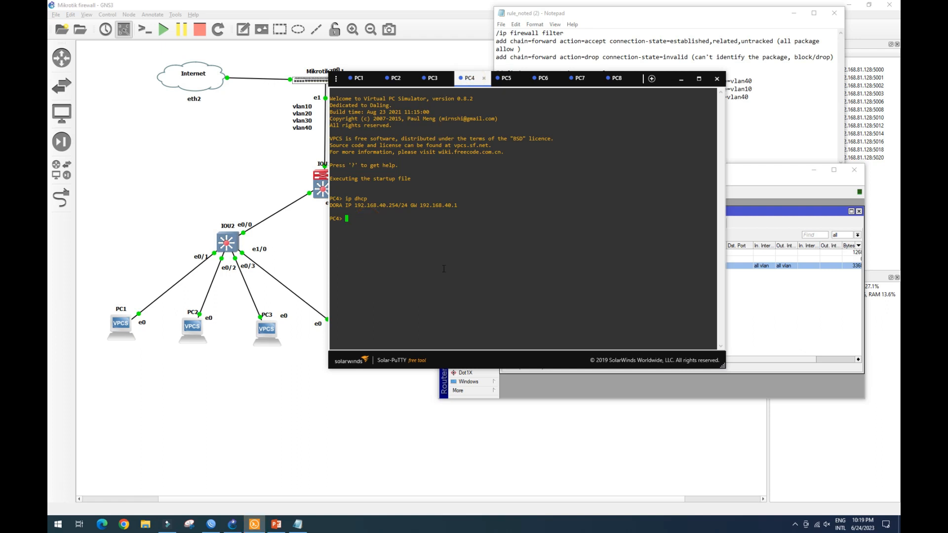
{"action": "type", "text": "ping 8.8.88"}
{"action": "key", "text": "Return"}
{"action": "key", "text": "ctrl+c"}
{"action": "key", "text": "Up"}
{"action": "key", "text": "BackSpace"}
{"action": "type", "text": ".8"}
{"action": "key", "text": "Return"}
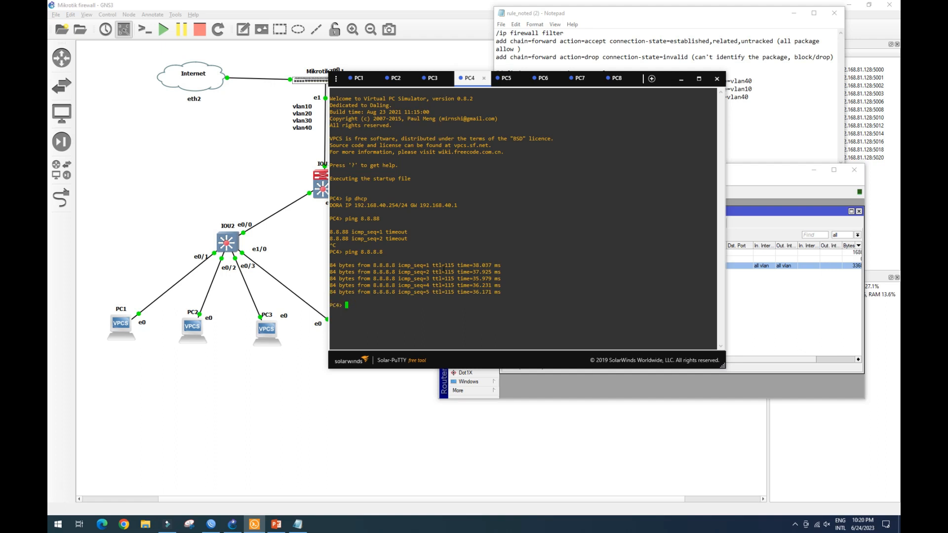
Ping 192.168.30.254 from PC4 and bring the firewall rule list forward to check counters.
{"action": "type", "text": "ping 192.168.30.254"}
{"action": "key", "text": "Return"}
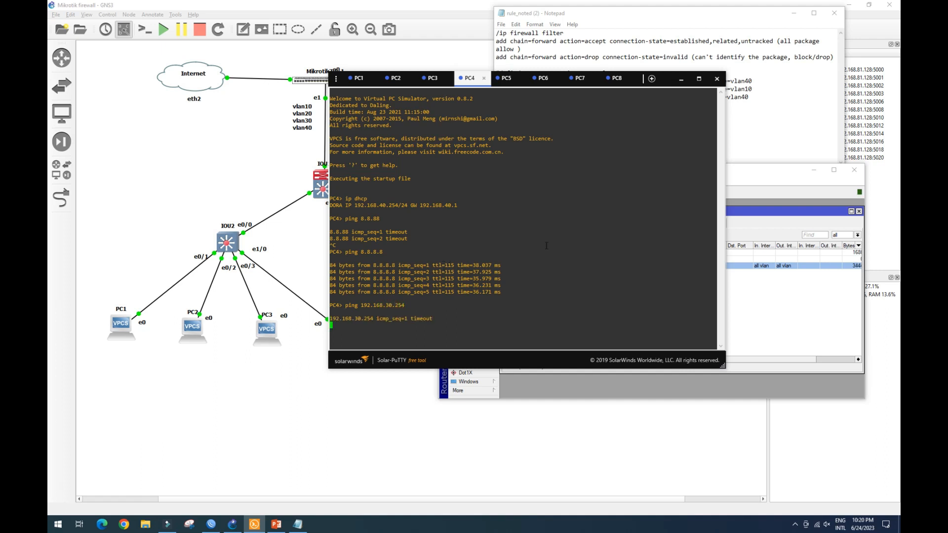
{"action": "left_click", "coordinate": [748, 172]}
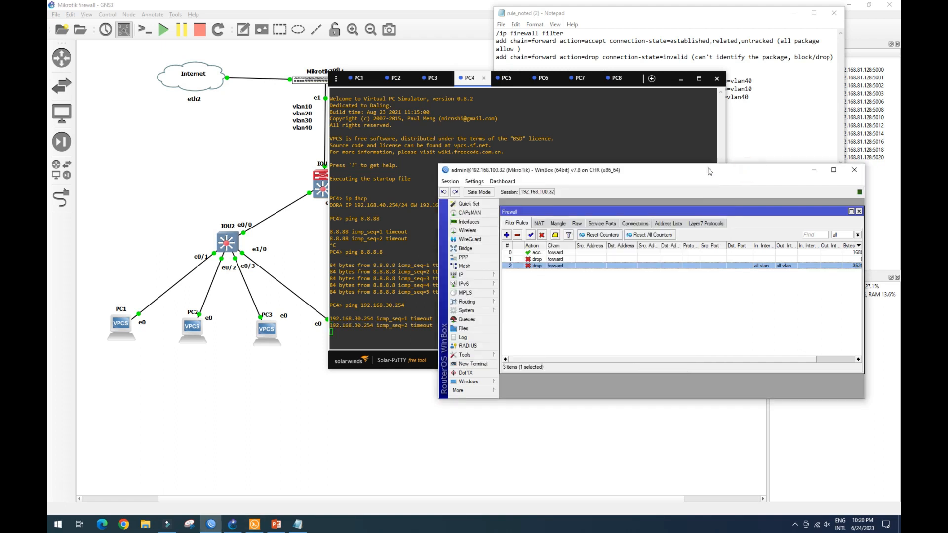
In the notes, copy the vlan20-to-vlan40 interface clause and paste it after the drop-all rule line.
{"action": "left_click", "coordinate": [710, 25]}
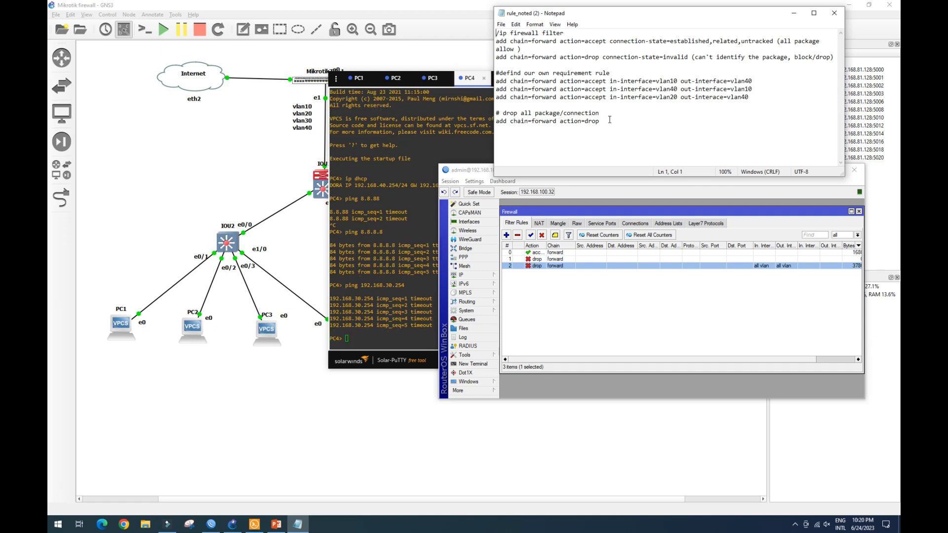
{"action": "left_click_drag", "start_coordinate": [610, 97], "coordinate": [750, 97]}
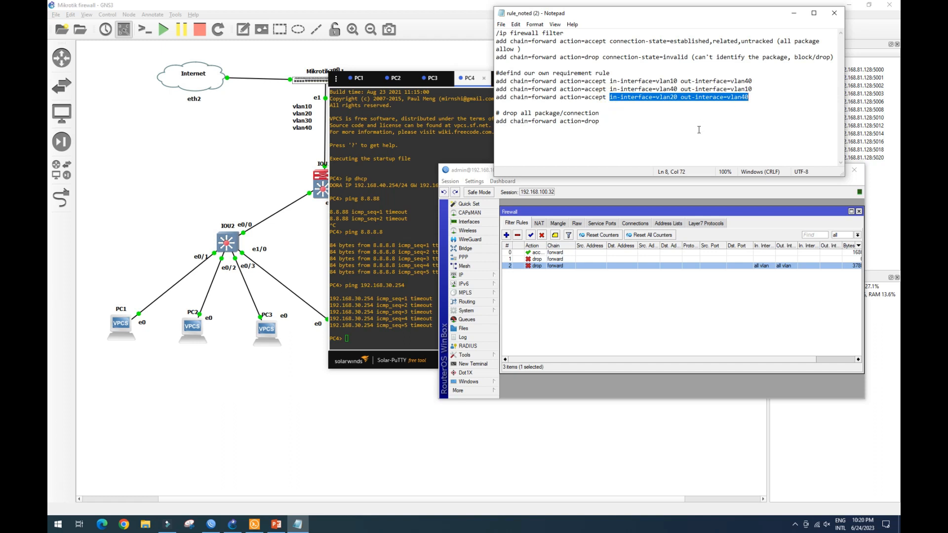
{"action": "left_click", "coordinate": [607, 123]}
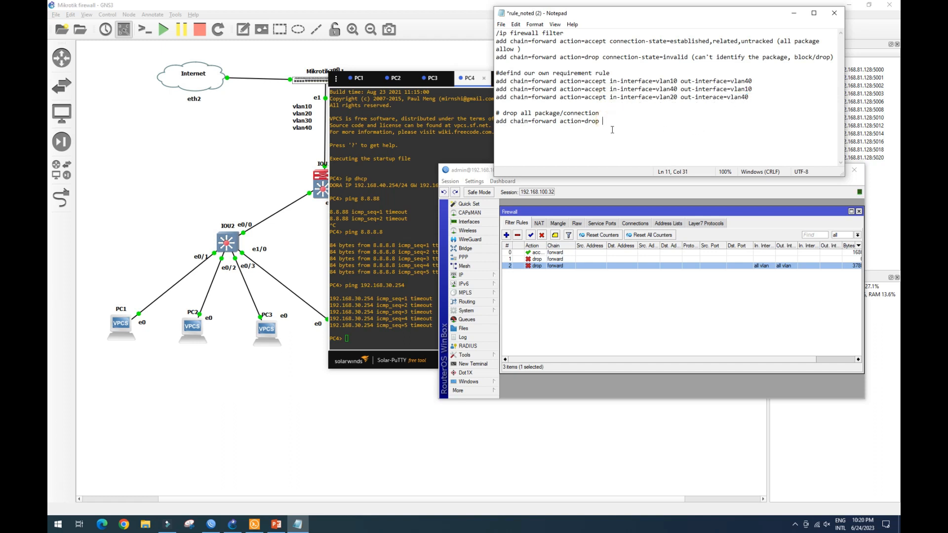
{"action": "key", "text": "ctrl+v"}
Change both interfaces in the drop-all note line to all-vlan.
{"action": "left_click", "coordinate": [670, 120]}
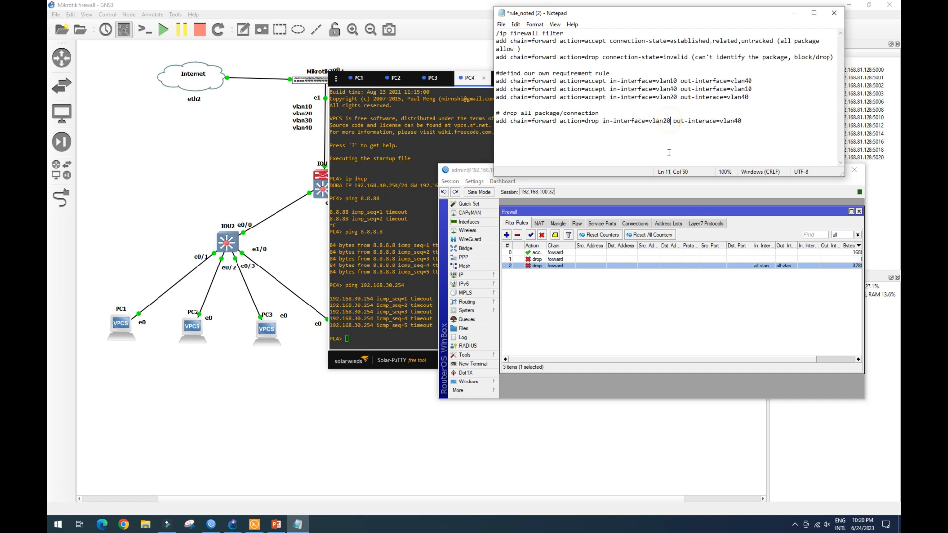
{"action": "key", "text": "BackSpace"}
{"action": "key", "text": "BackSpace"}
{"action": "key", "text": "BackSpace"}
{"action": "key", "text": "BackSpace"}
{"action": "key", "text": "BackSpace"}
{"action": "key", "text": "BackSpace"}
{"action": "type", "text": "all-vlan"}
{"action": "left_click", "coordinate": [752, 117]}
{"action": "key", "text": "BackSpace"}
{"action": "key", "text": "BackSpace"}
{"action": "key", "text": "BackSpace"}
{"action": "key", "text": "BackSpace"}
{"action": "key", "text": "BackSpace"}
{"action": "key", "text": "BackSpace"}
{"action": "type", "text": "all-vlan"}
{"action": "left_click_drag", "start_coordinate": [755, 121], "coordinate": [556, 138]}
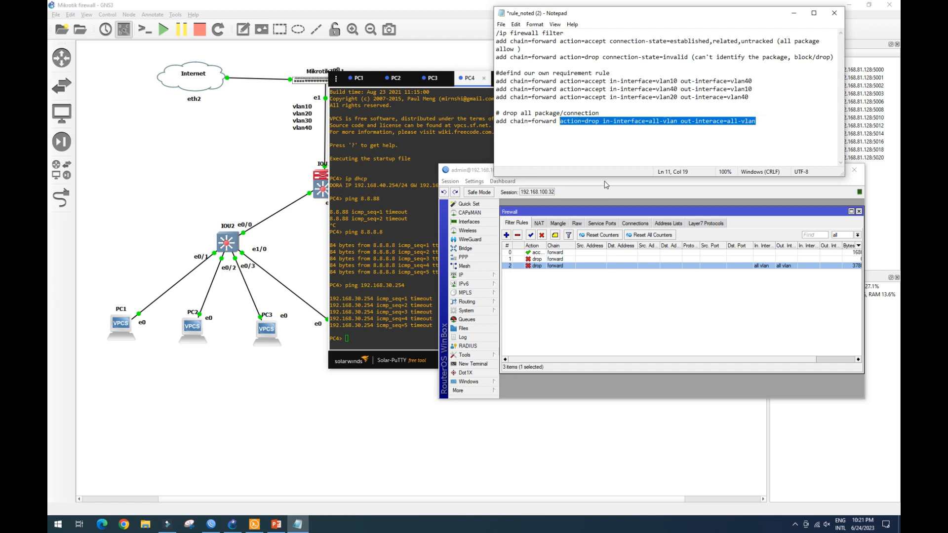
{"action": "left_click", "coordinate": [760, 122]}
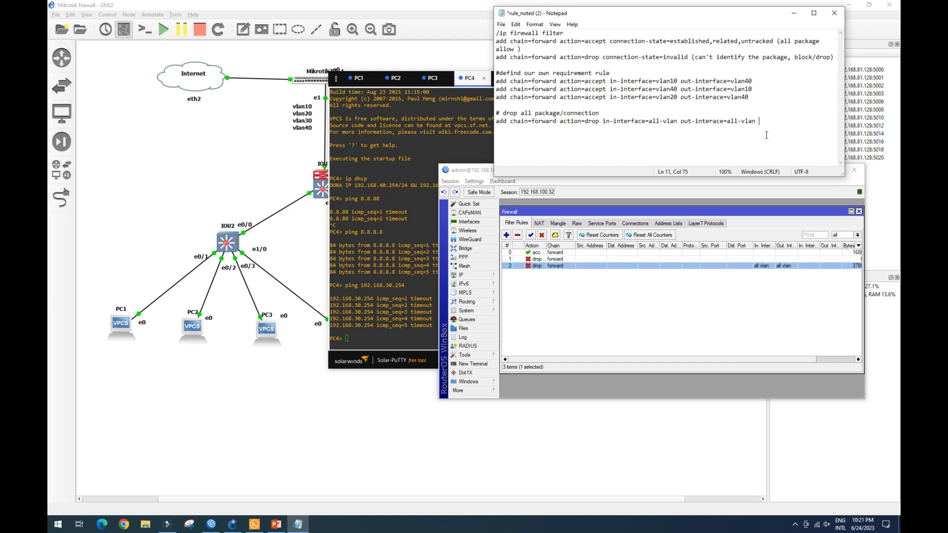
Append the comment "(block traffic for vlan)" to the drop-all rule line in the notes.
{"action": "type", "text": "(block traffic for vlan"}
{"action": "left_click", "coordinate": [276, 525]}
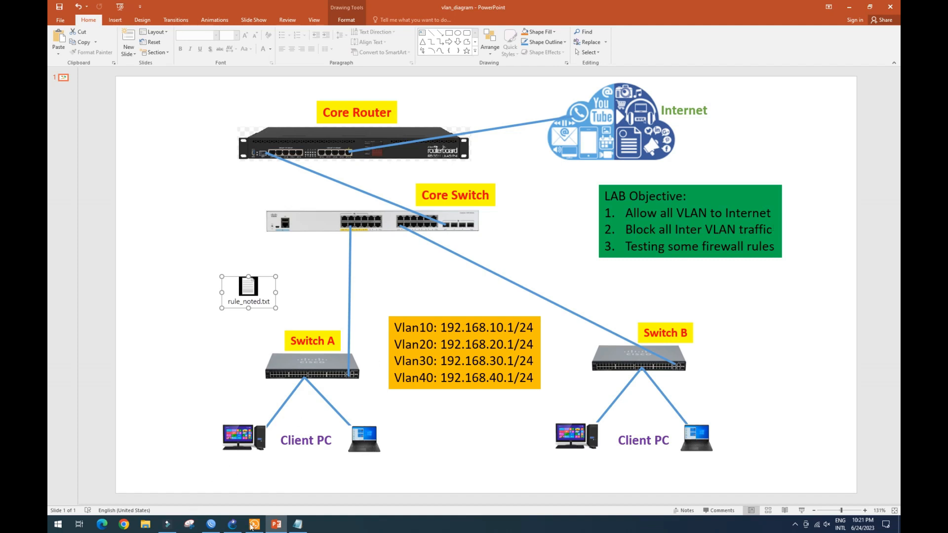
Open PC7's console and ping 1.1.1.1.
{"action": "left_click", "coordinate": [233, 525]}
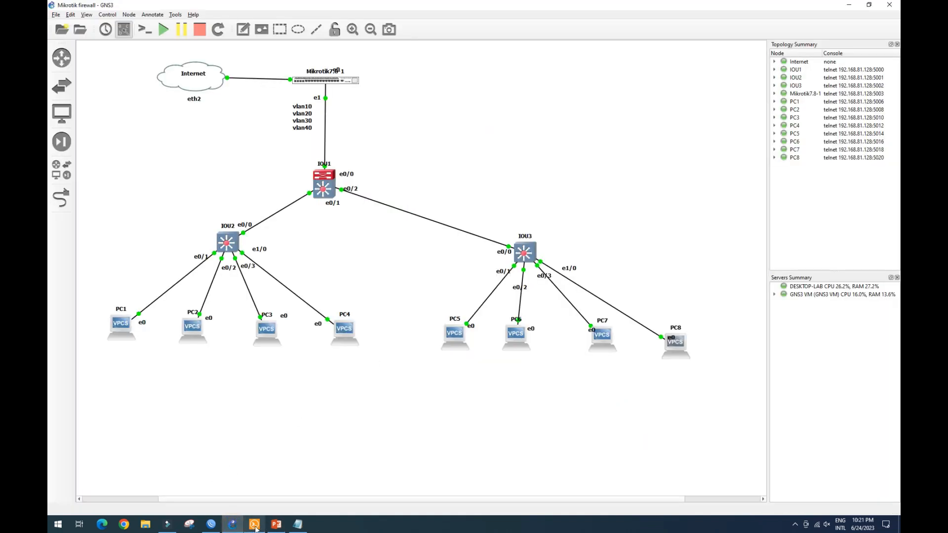
{"action": "left_click", "coordinate": [254, 525]}
{"action": "left_click", "coordinate": [354, 340]}
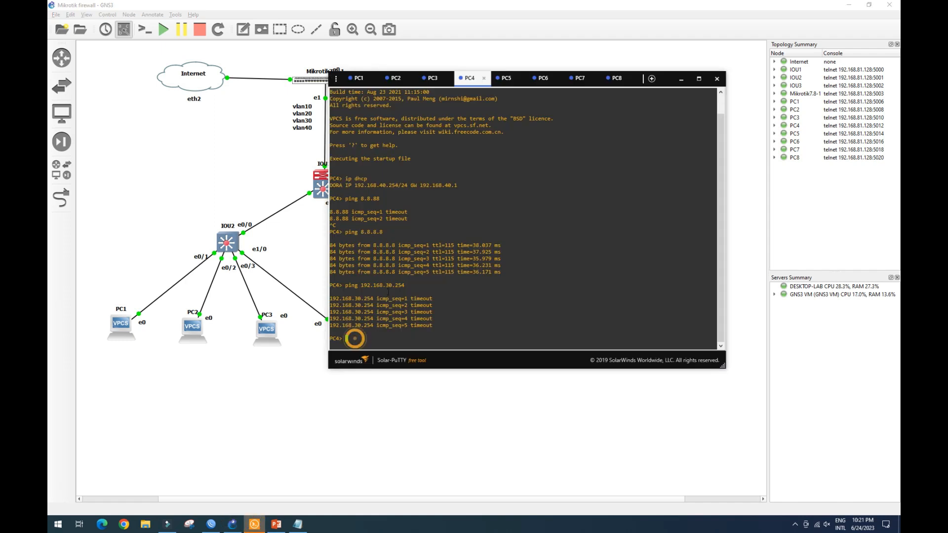
{"action": "left_click", "coordinate": [577, 78]}
{"action": "left_click", "coordinate": [366, 225]}
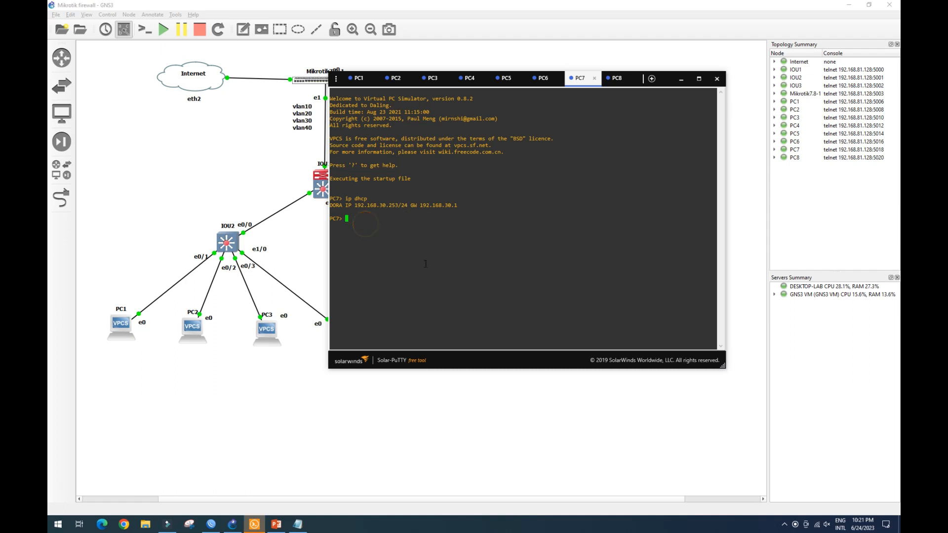
{"action": "type", "text": "ping 1.1.1.1"}
{"action": "key", "text": "Return"}
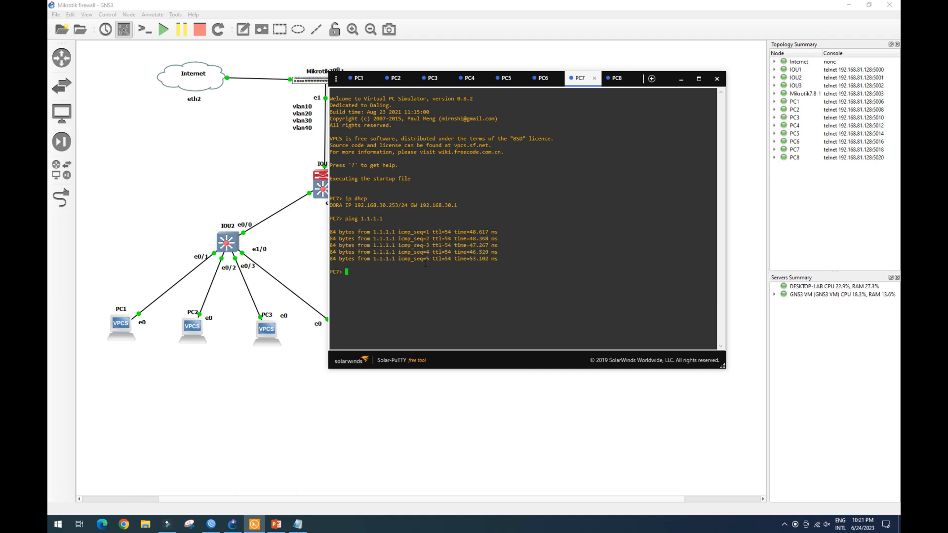
Ping 192.168.10.254 from PC7.
{"action": "key", "text": "Up"}
{"action": "key", "text": "BackSpace"}
{"action": "key", "text": "BackSpace"}
{"action": "key", "text": "BackSpace"}
{"action": "key", "text": "BackSpace"}
{"action": "key", "text": "BackSpace"}
{"action": "key", "text": "BackSpace"}
{"action": "key", "text": "BackSpace"}
{"action": "type", "text": "192.168.10.254"}
{"action": "key", "text": "Return"}
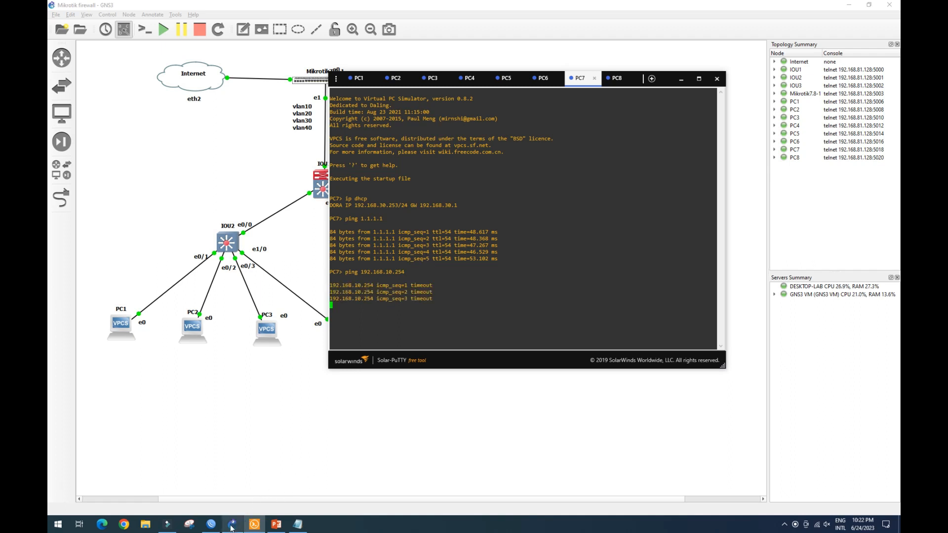
Move WinBox to the top of the screen and review the drop-all filter rule and the NAT rule list.
{"action": "left_click", "coordinate": [211, 523]}
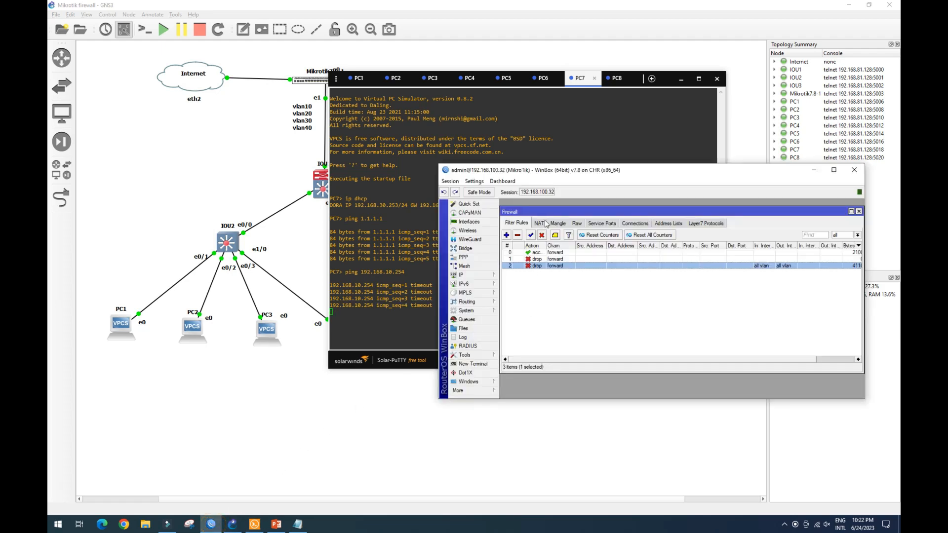
{"action": "left_click", "coordinate": [681, 80]}
{"action": "left_click_drag", "start_coordinate": [645, 172], "coordinate": [639, 17]}
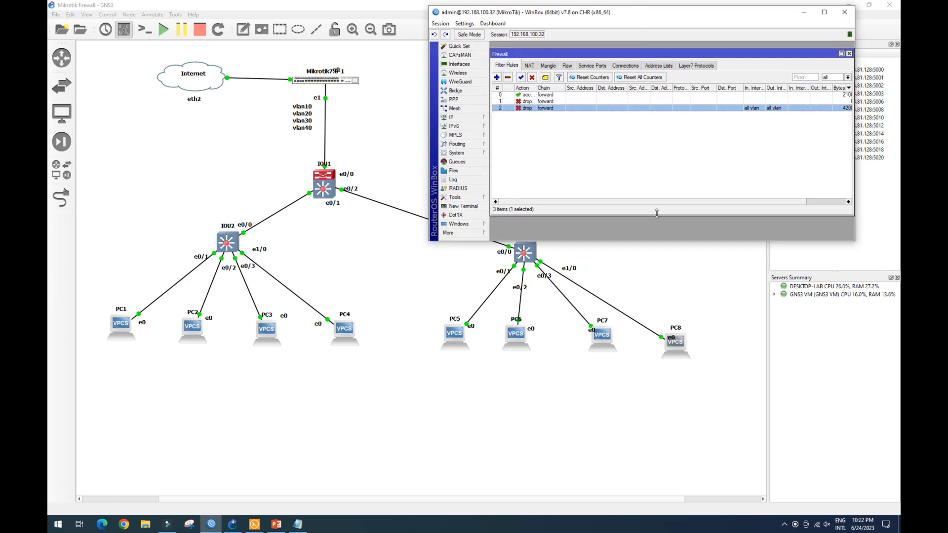
{"action": "left_click_drag", "start_coordinate": [656, 216], "coordinate": [652, 178]}
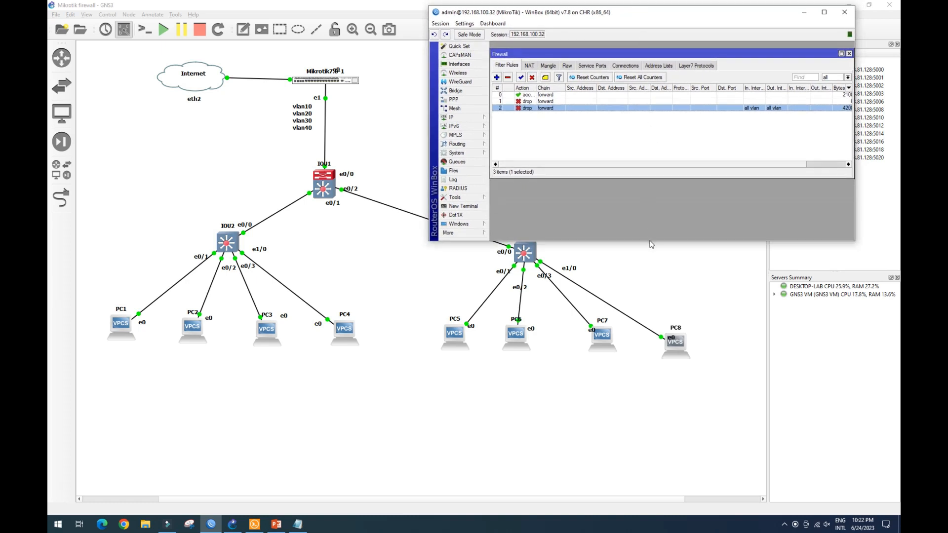
{"action": "left_click_drag", "start_coordinate": [648, 241], "coordinate": [646, 213]}
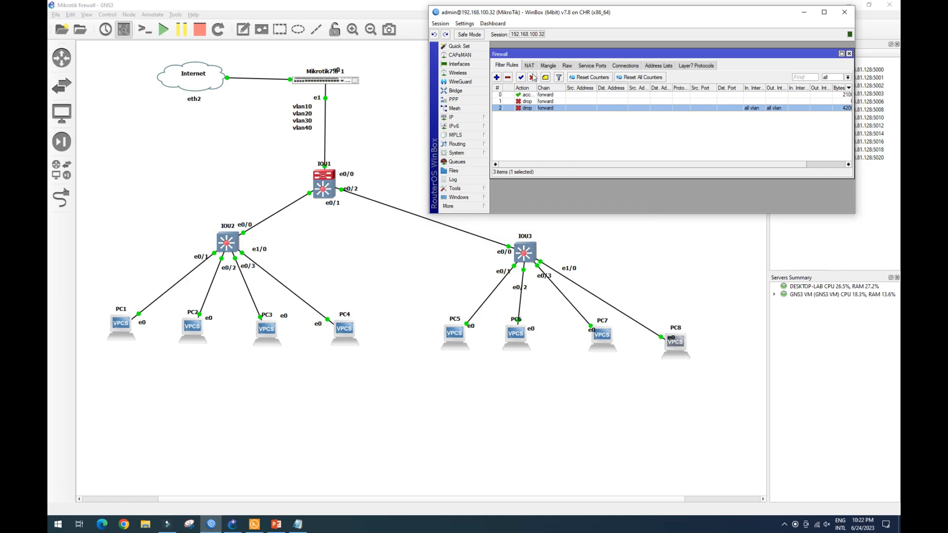
{"action": "double_click", "coordinate": [541, 109]}
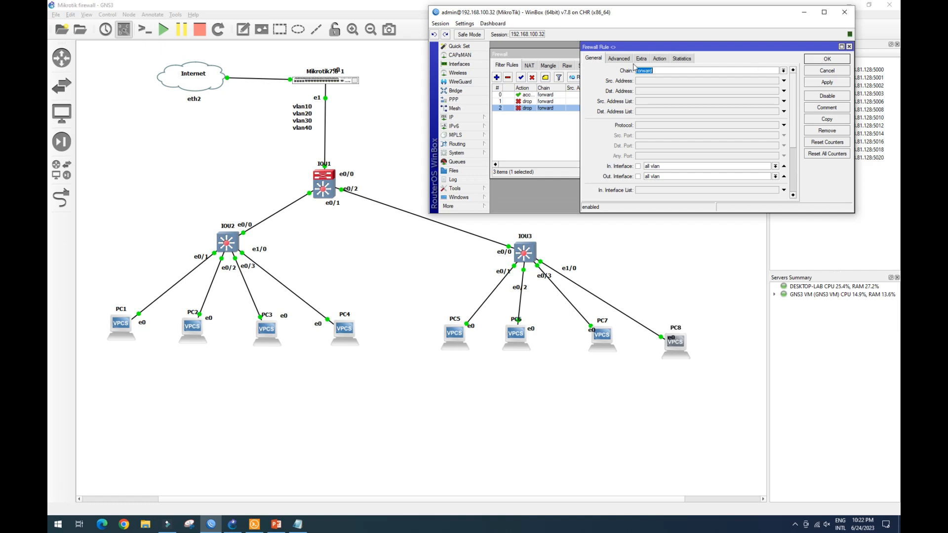
{"action": "left_click", "coordinate": [827, 59]}
{"action": "left_click", "coordinate": [529, 65]}
{"action": "left_click", "coordinate": [548, 95]}
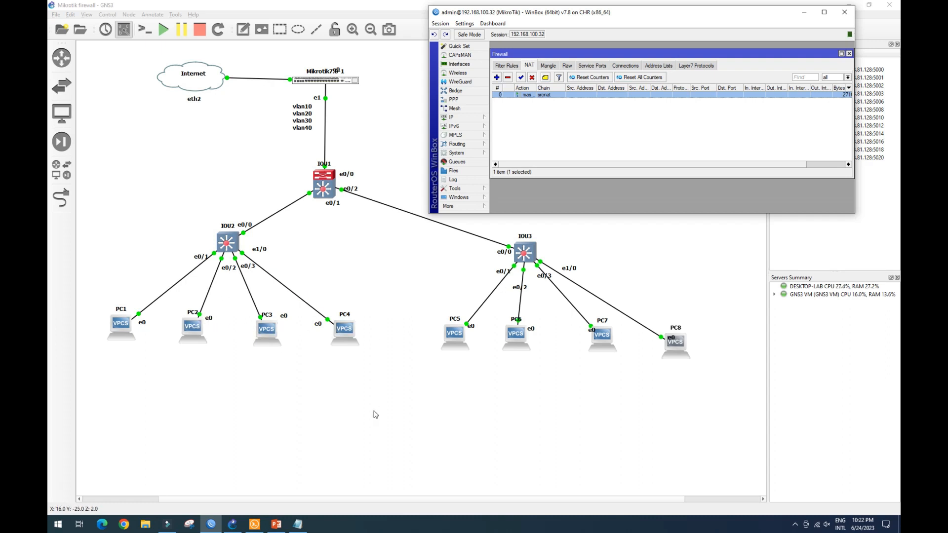
Highlight the interface clauses of the vlan accept rule lines in the notes to examine them.
{"action": "left_click", "coordinate": [298, 525]}
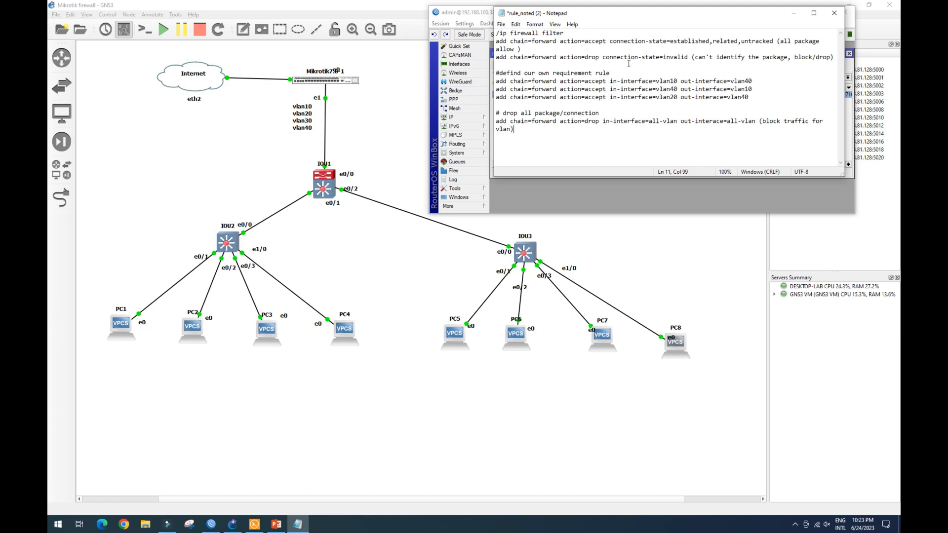
{"action": "left_click_drag", "start_coordinate": [669, 81], "coordinate": [753, 82]}
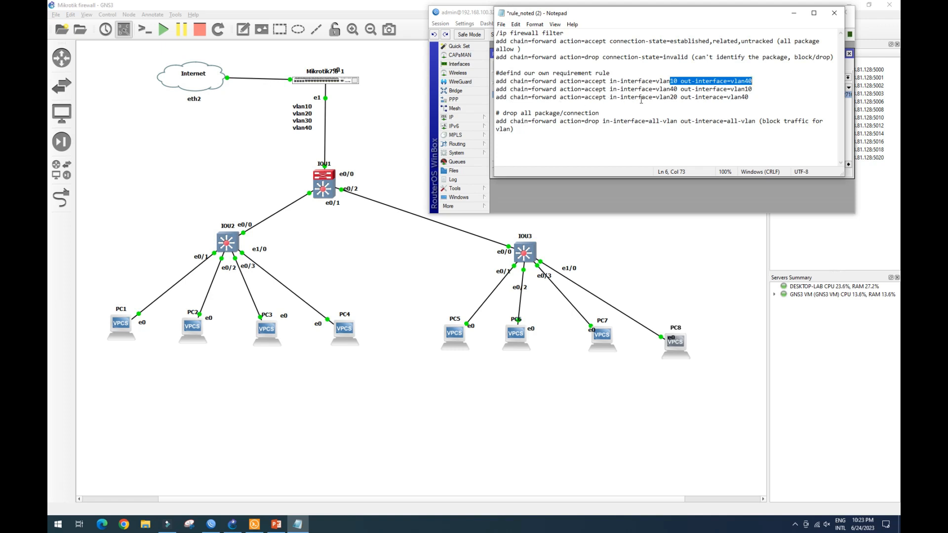
{"action": "left_click_drag", "start_coordinate": [641, 97], "coordinate": [674, 97]}
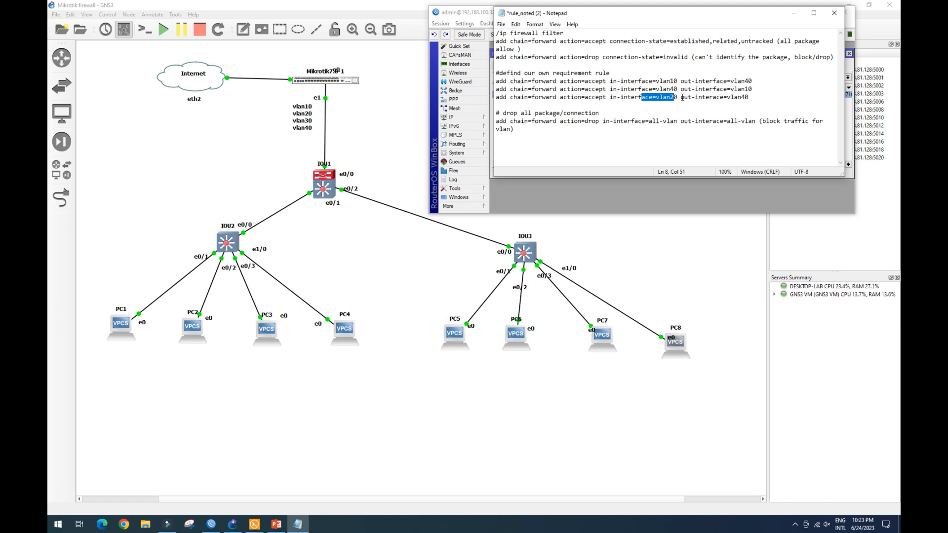
{"action": "left_click_drag", "start_coordinate": [684, 97], "coordinate": [750, 97]}
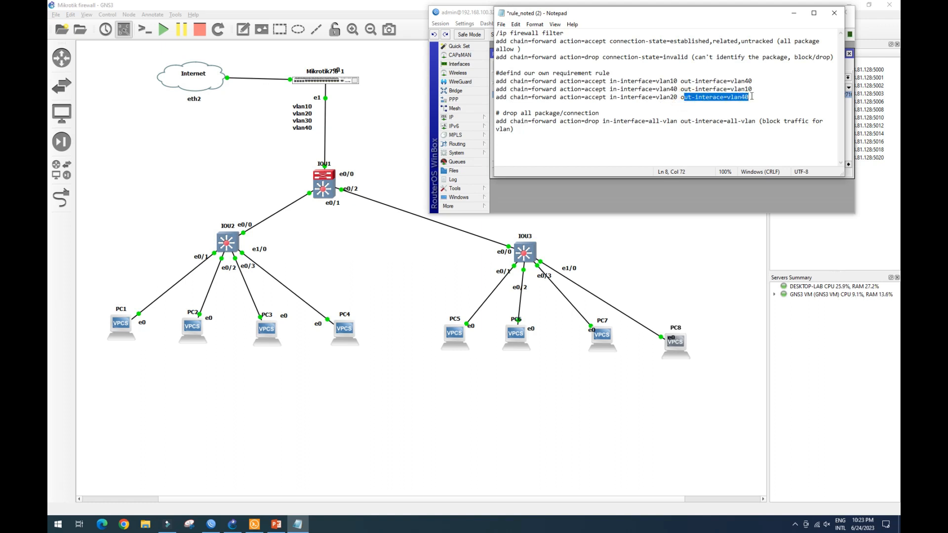
{"action": "left_click", "coordinate": [751, 97]}
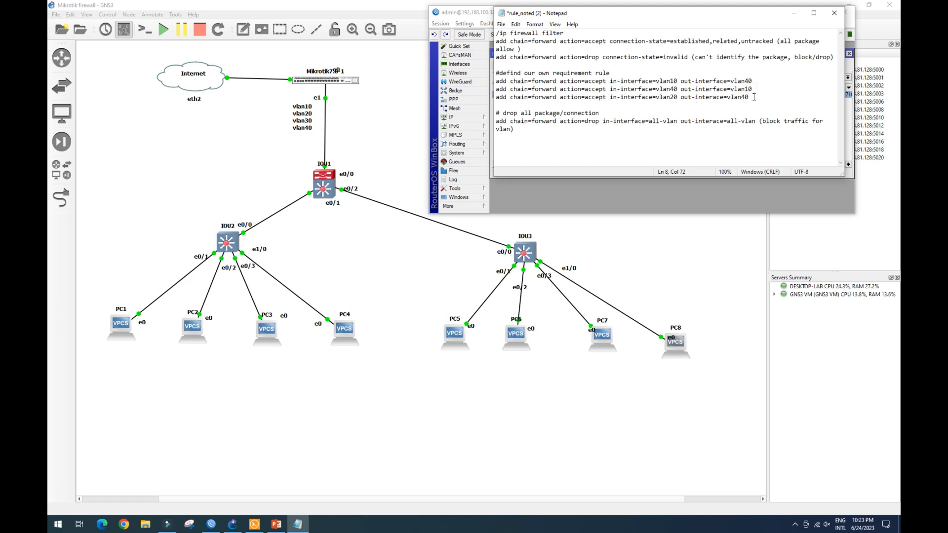
{"action": "left_click_drag", "start_coordinate": [750, 99], "coordinate": [668, 100]}
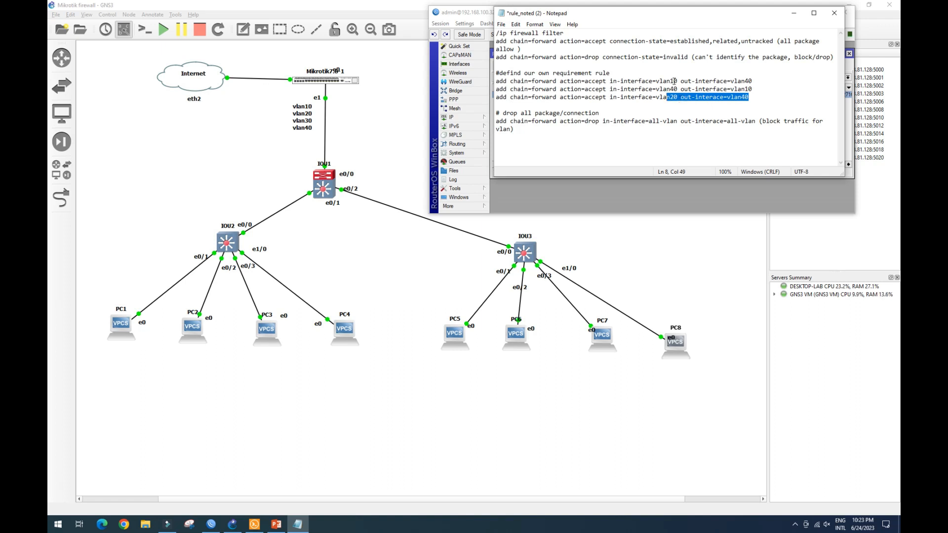
{"action": "left_click", "coordinate": [674, 81]}
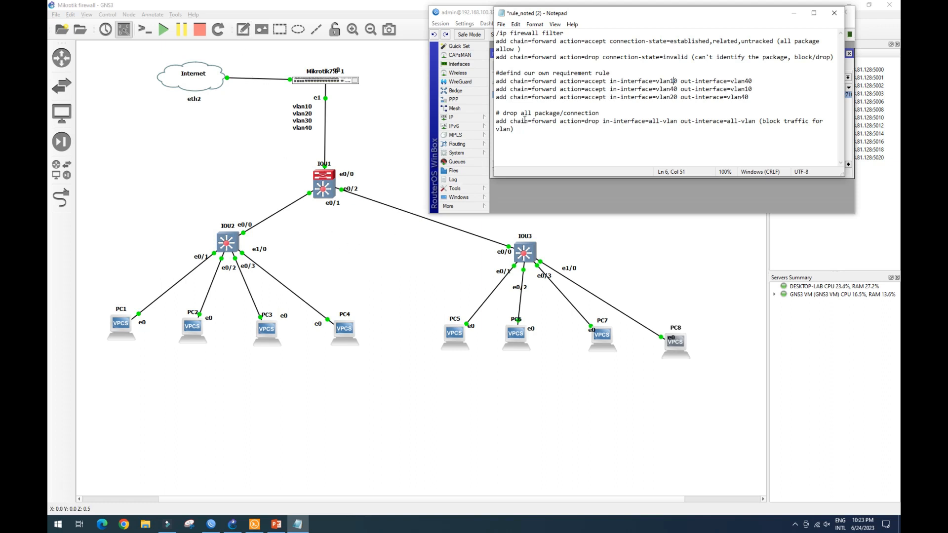
{"action": "left_click_drag", "start_coordinate": [534, 82], "coordinate": [770, 81]}
{"action": "left_click_drag", "start_coordinate": [560, 82], "coordinate": [694, 81]}
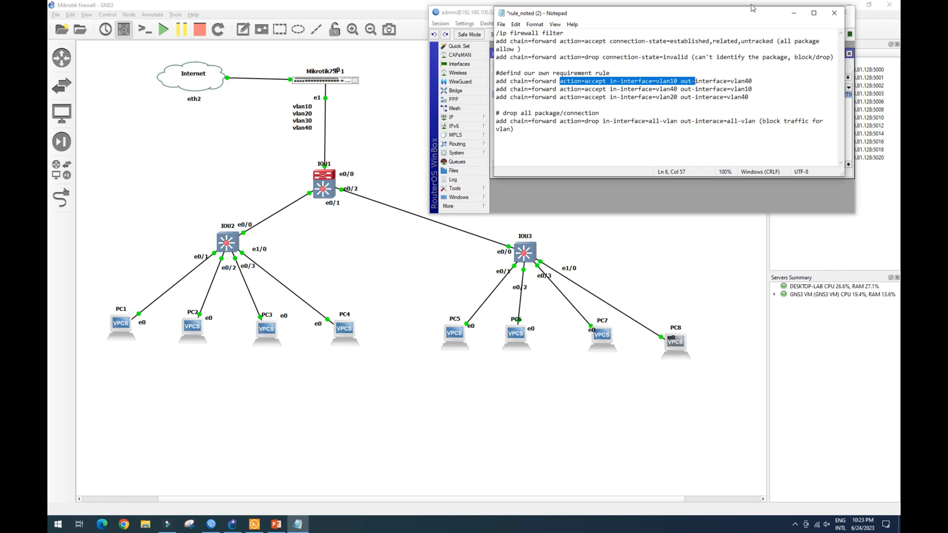
Move WinBox below the notes and return to the filter rule list, opening and cancelling a new rule.
{"action": "left_click", "coordinate": [475, 15]}
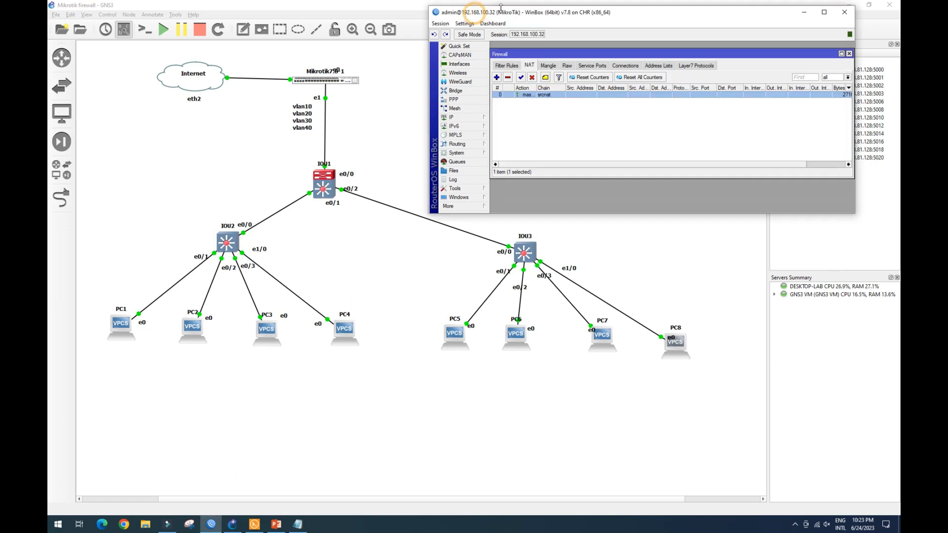
{"action": "left_click_drag", "start_coordinate": [504, 13], "coordinate": [499, 195]}
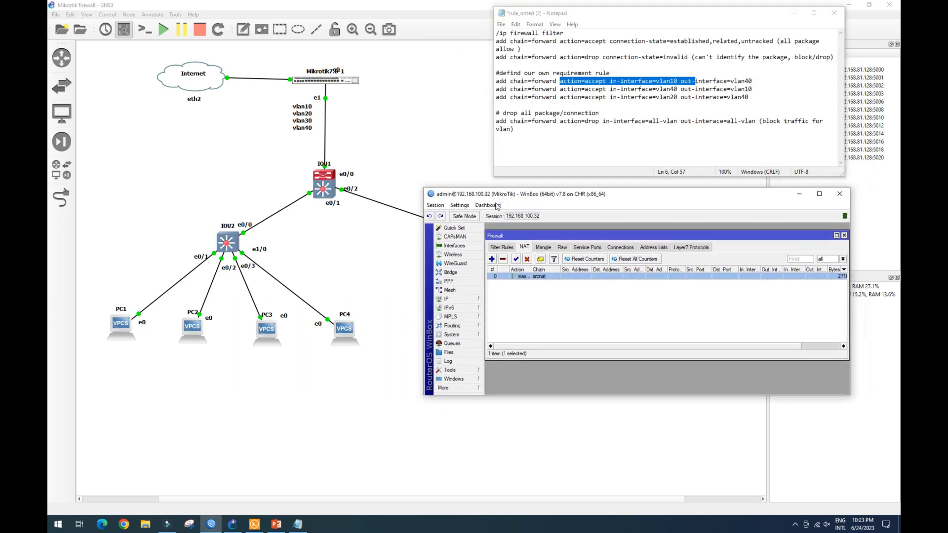
{"action": "left_click", "coordinate": [503, 247]}
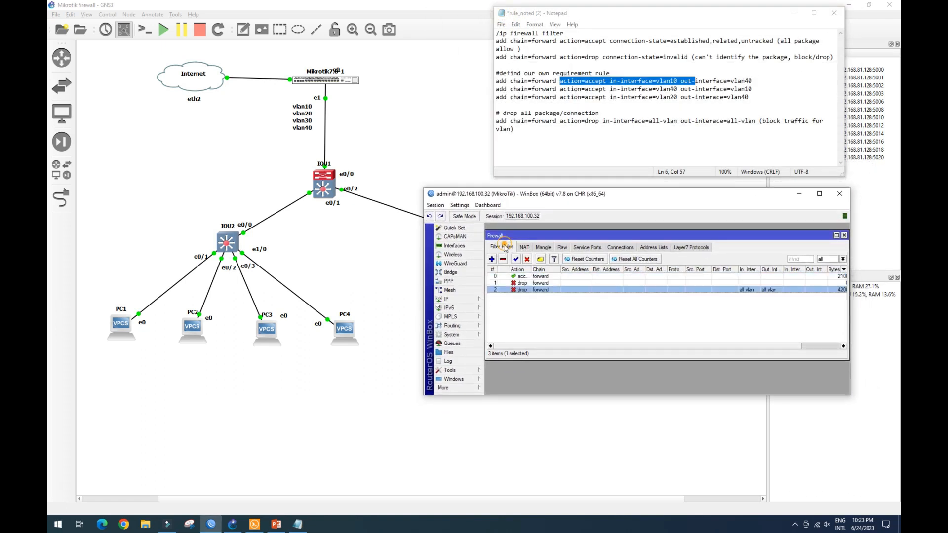
{"action": "left_click", "coordinate": [522, 305]}
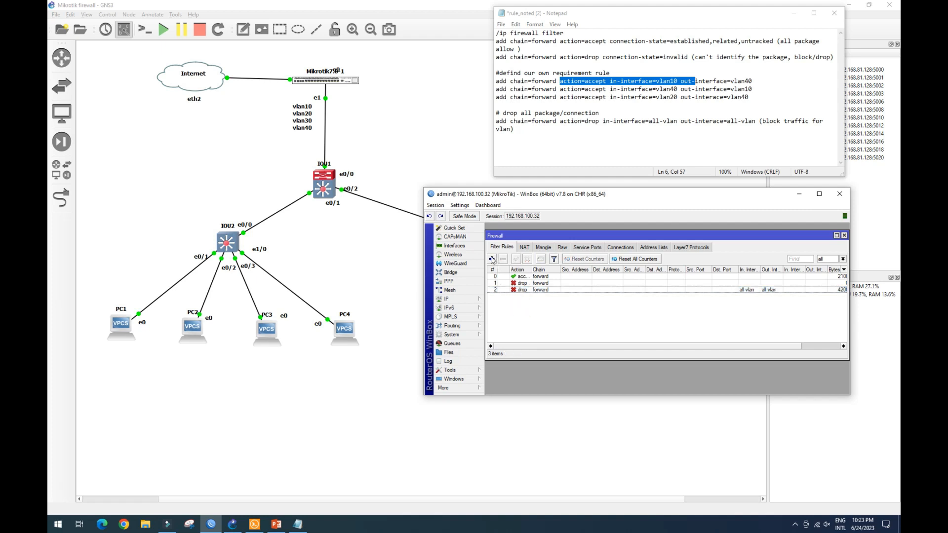
{"action": "left_click", "coordinate": [491, 260]}
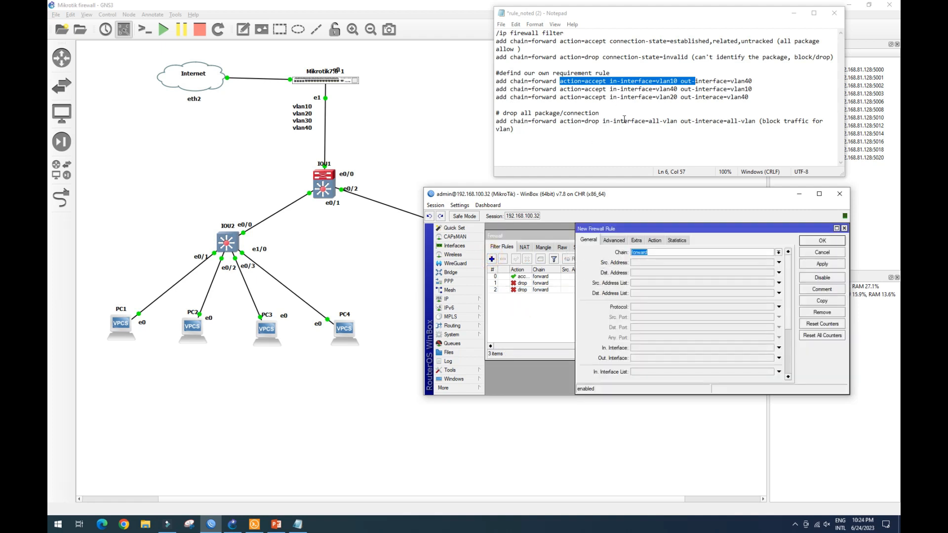
{"action": "left_click", "coordinate": [826, 254]}
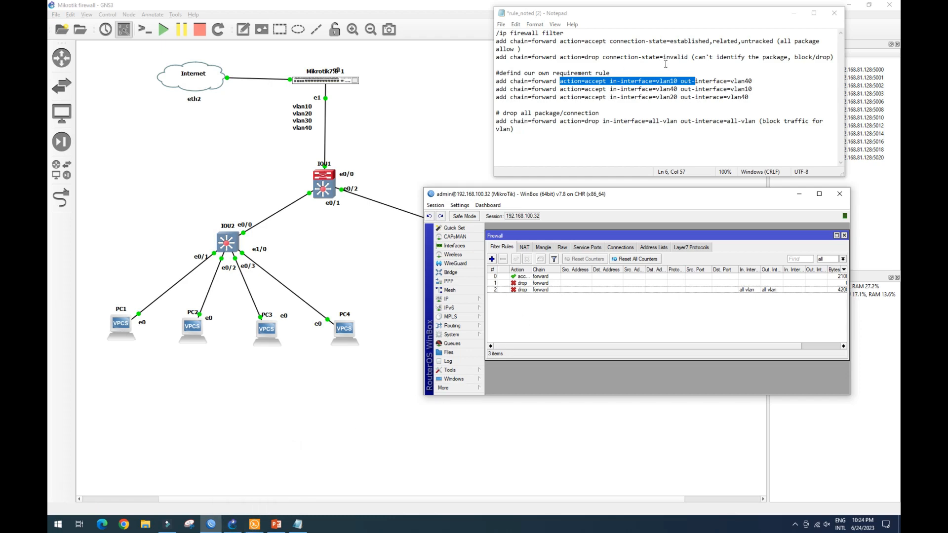
Switch to PC1's console and ping 192.168.40.254.
{"action": "left_click", "coordinate": [254, 524]}
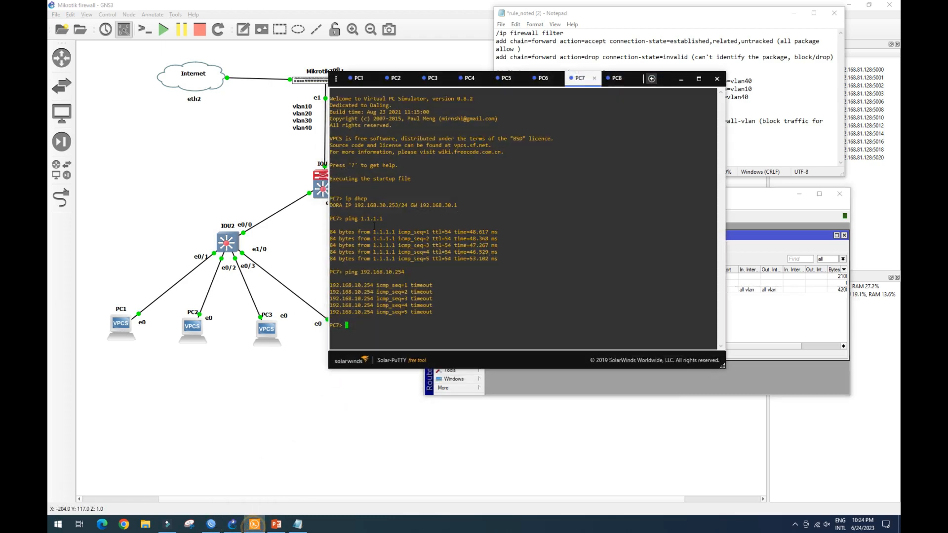
{"action": "left_click", "coordinate": [358, 78]}
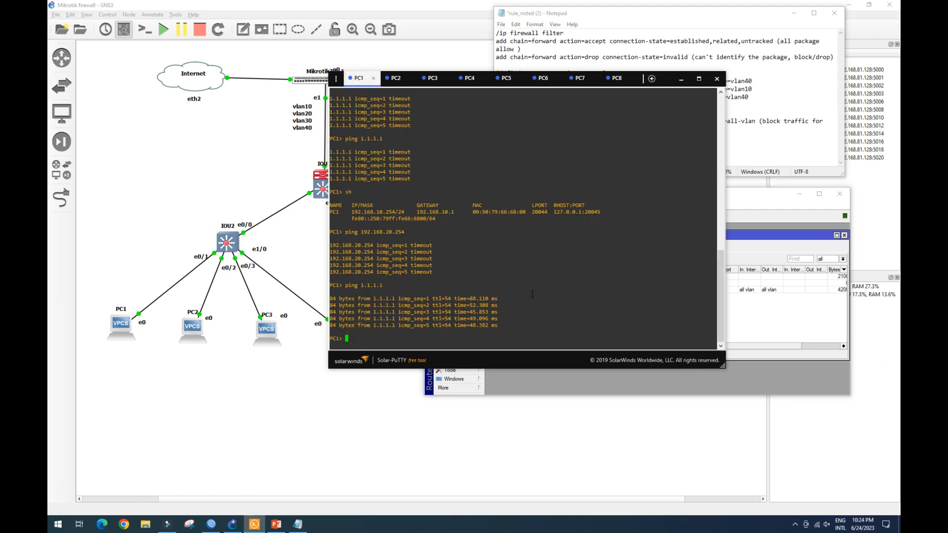
{"action": "type", "text": "ping 192.168.40.254"}
{"action": "key", "text": "Return"}
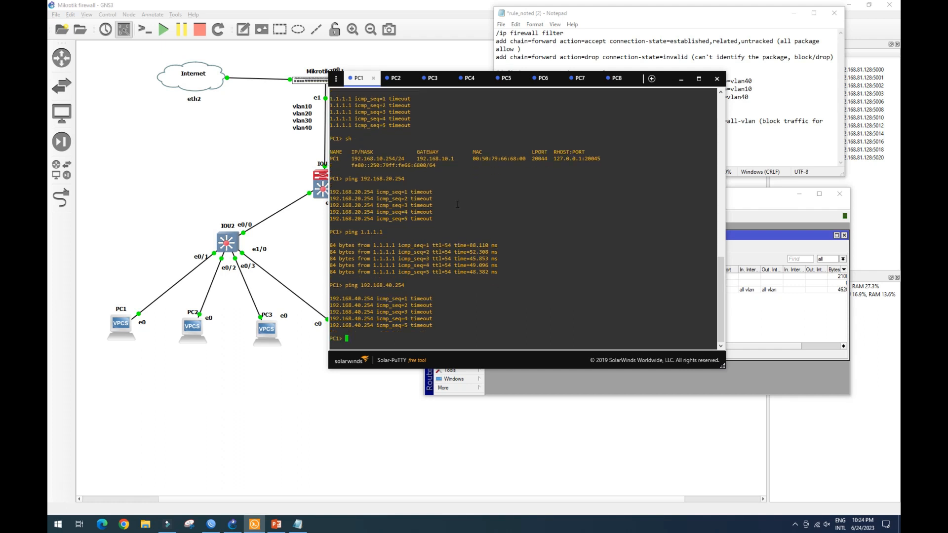
Switch to PC4's console and ping 192.168.10.254.
{"action": "left_click", "coordinate": [464, 78]}
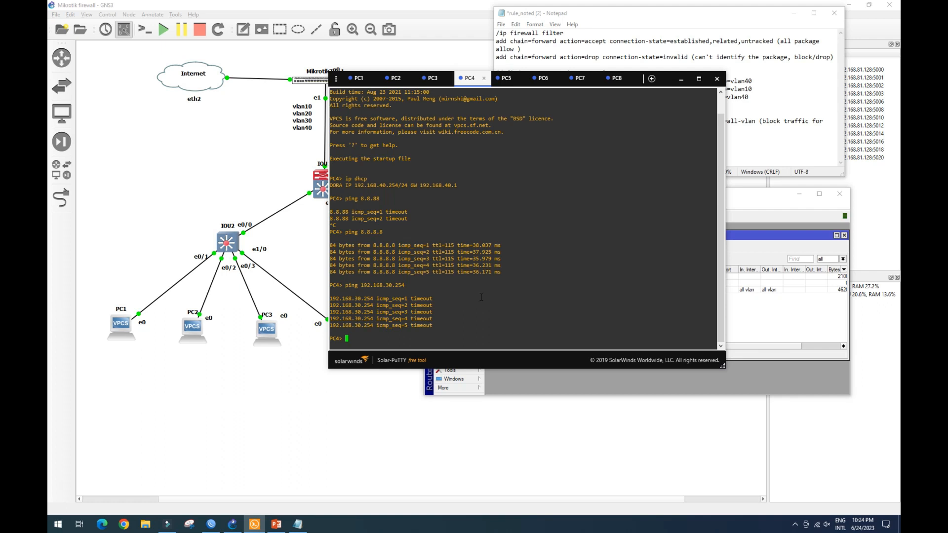
{"action": "type", "text": "sh"}
{"action": "key", "text": "BackSpace"}
{"action": "key", "text": "BackSpace"}
{"action": "left_click_drag", "start_coordinate": [377, 185], "coordinate": [403, 185]}
{"action": "left_click", "coordinate": [351, 336]}
{"action": "type", "text": "ping 192.168.10.254"}
{"action": "key", "text": "Return"}
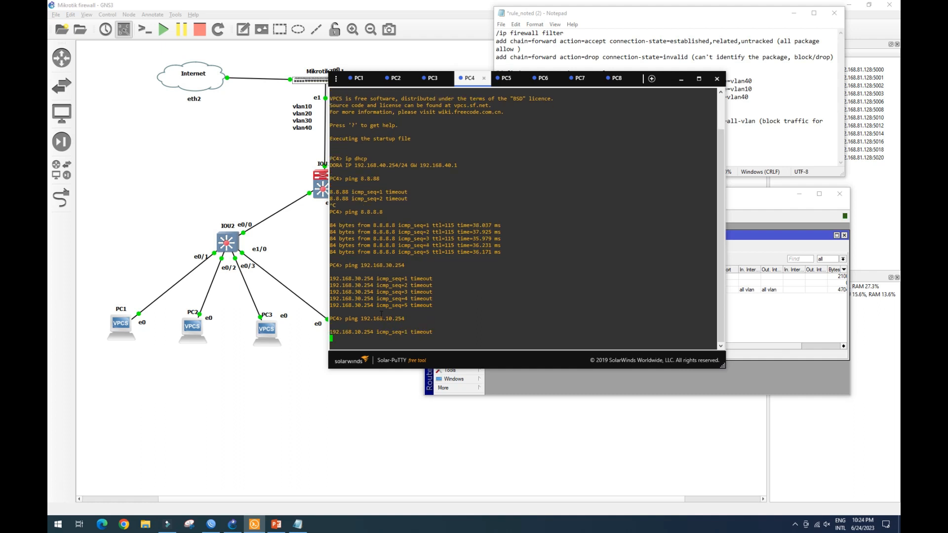
Select the vlan10-to-vlan40 and vlan40-to-vlan10 accept rule lines in the notes.
{"action": "left_click", "coordinate": [761, 199]}
{"action": "left_click", "coordinate": [657, 17]}
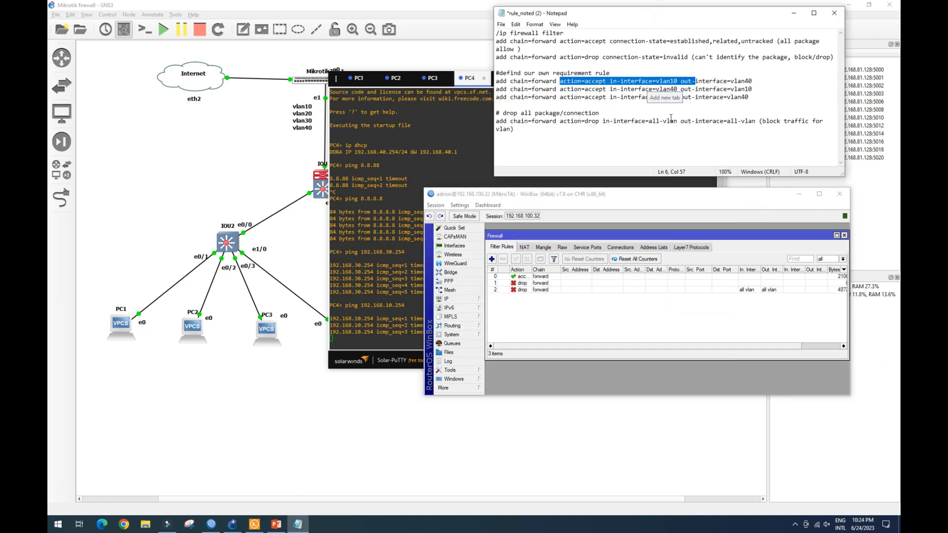
{"action": "left_click", "coordinate": [652, 81]}
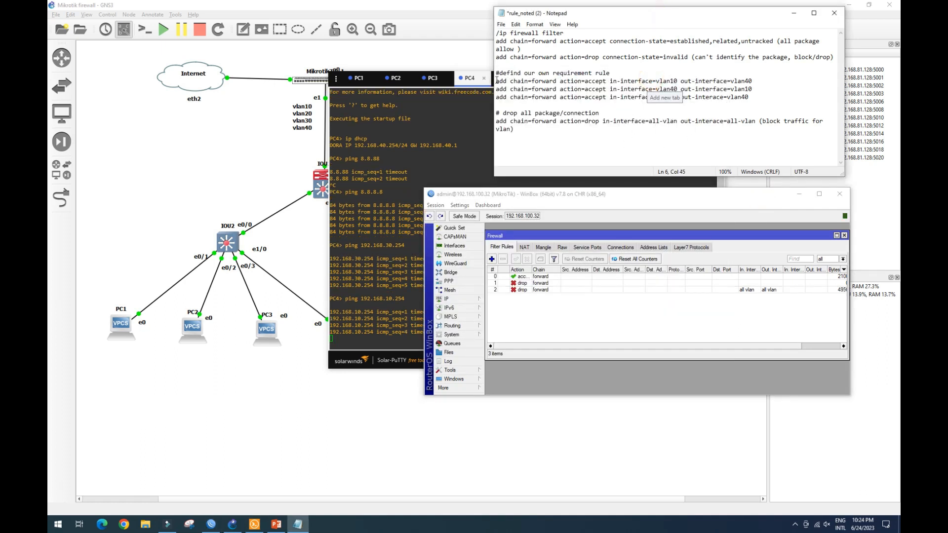
{"action": "left_click_drag", "start_coordinate": [496, 81], "coordinate": [753, 89]}
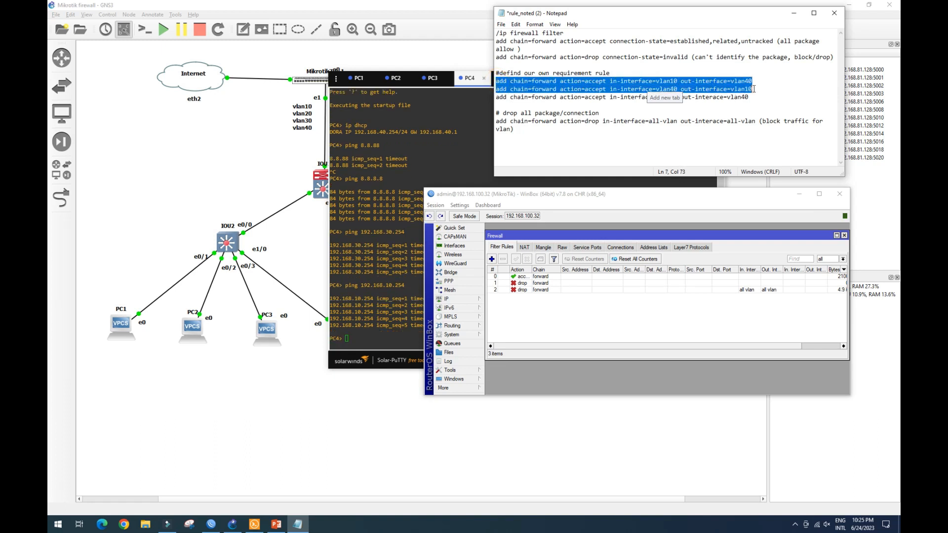
{"action": "left_click", "coordinate": [626, 198]}
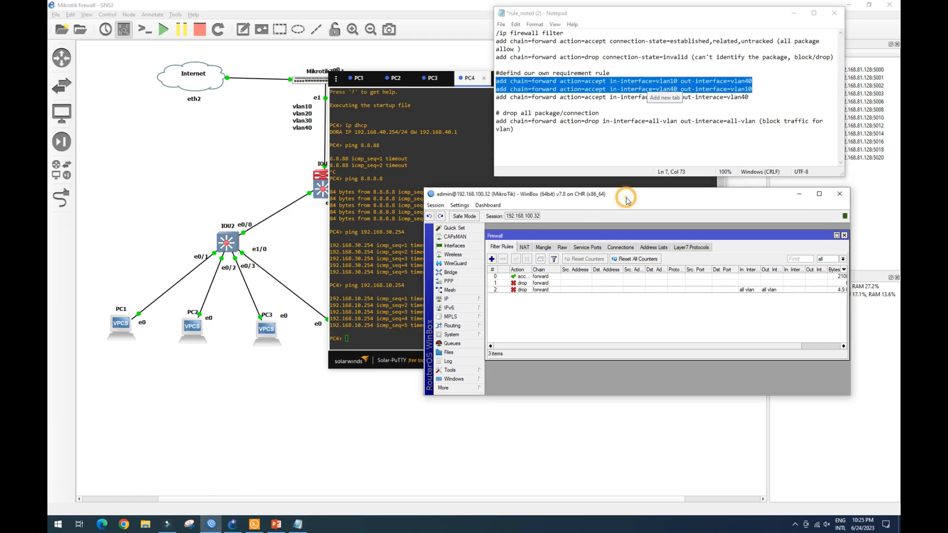
Add a forward-chain accept filter rule with in-interface vlan10 and out-interface vlan40.
{"action": "left_click", "coordinate": [491, 259]}
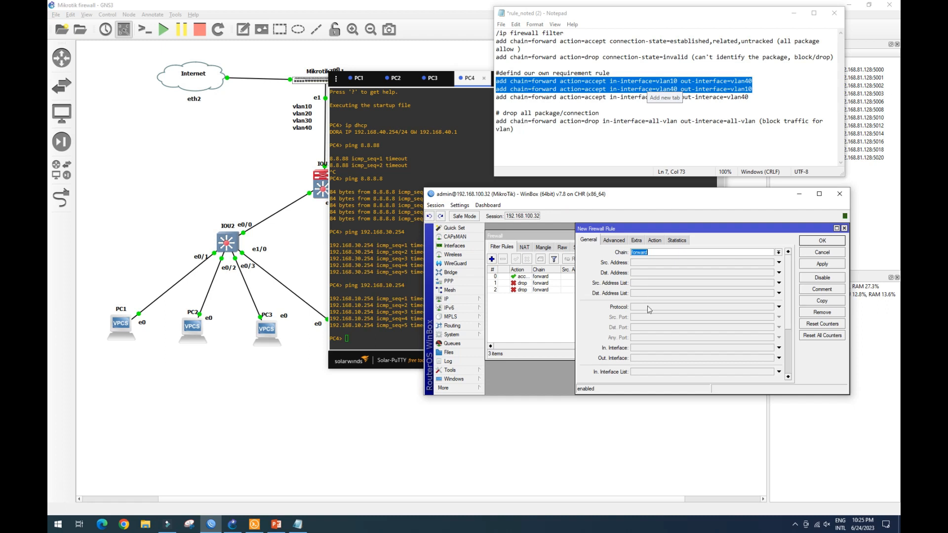
{"action": "left_click", "coordinate": [757, 349]}
{"action": "left_click", "coordinate": [769, 348]}
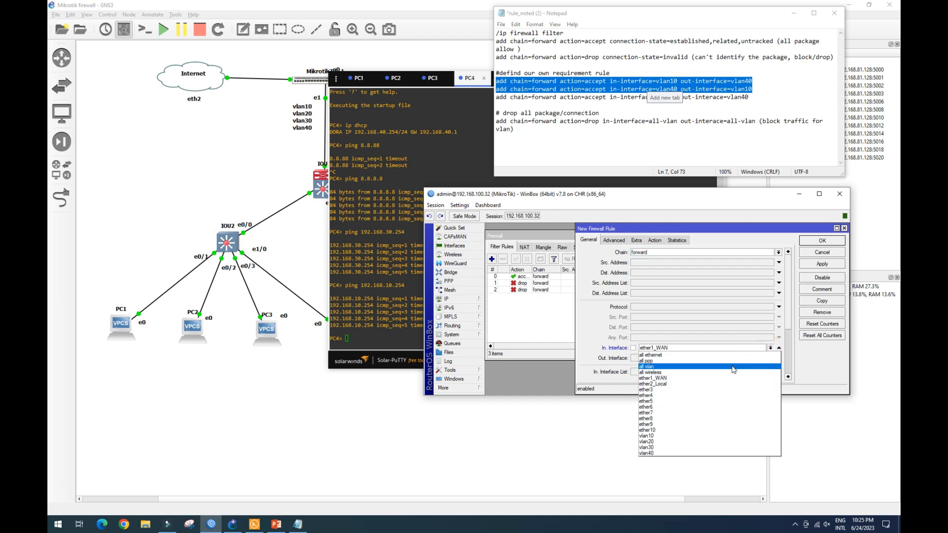
{"action": "left_click", "coordinate": [723, 437]}
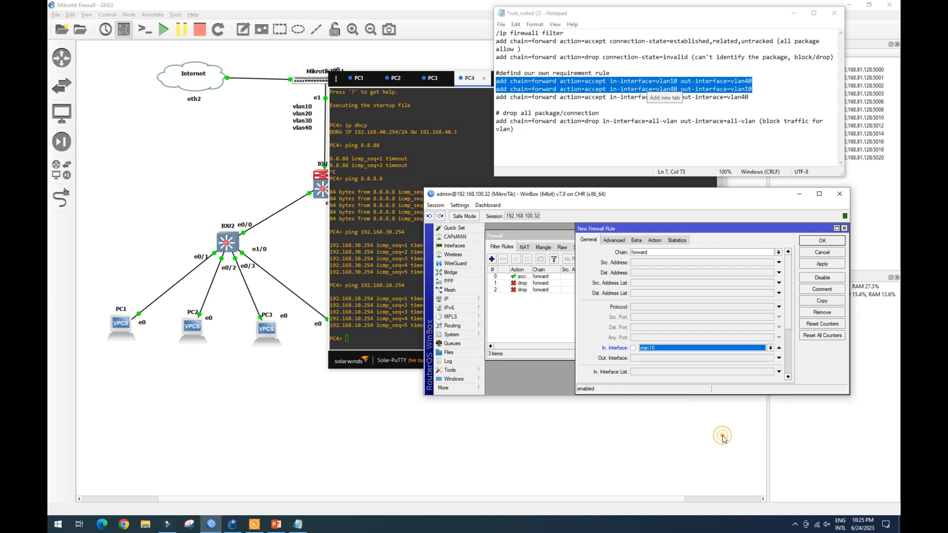
{"action": "left_click", "coordinate": [655, 357]}
{"action": "left_click", "coordinate": [770, 357]}
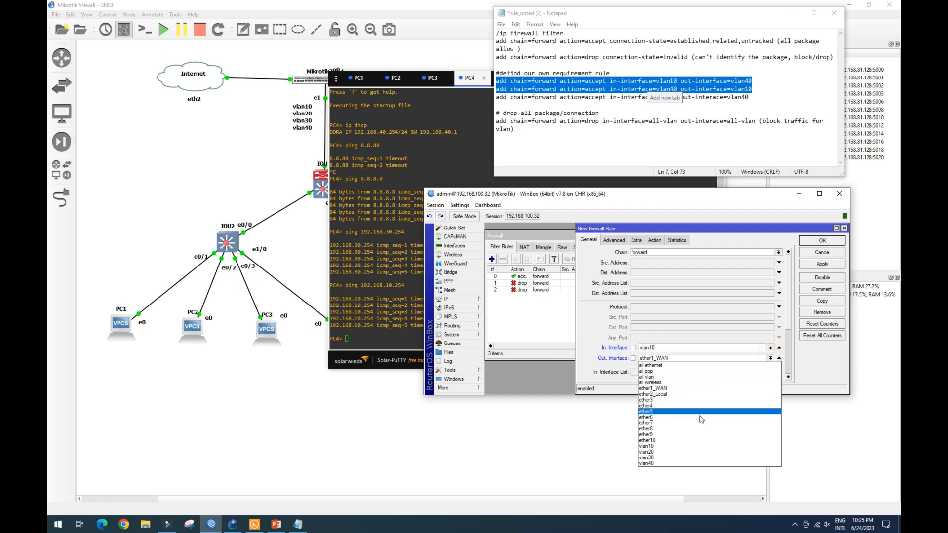
{"action": "left_click", "coordinate": [683, 464]}
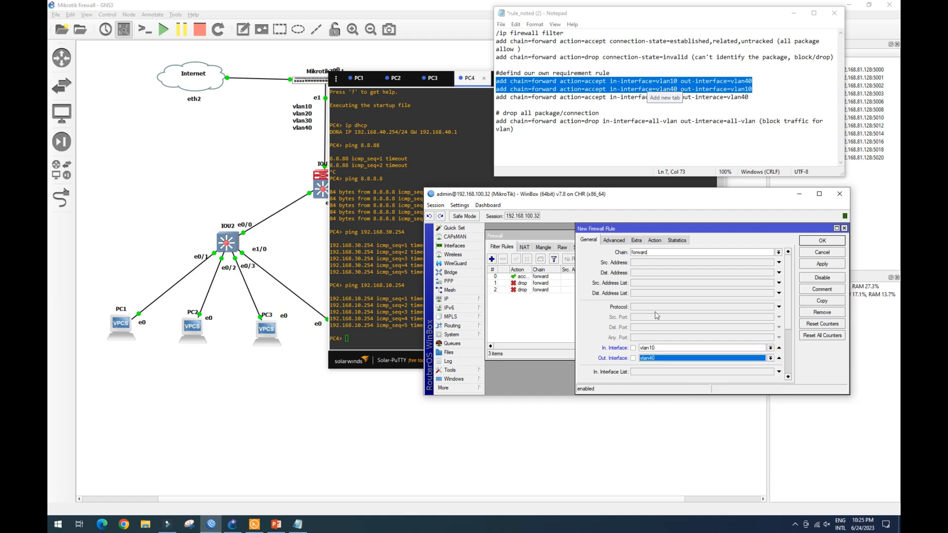
{"action": "left_click", "coordinate": [655, 240]}
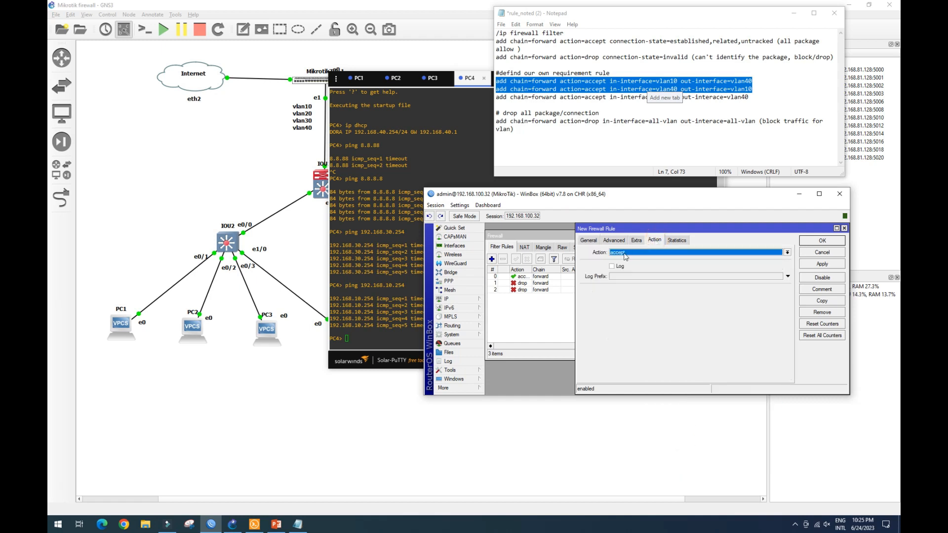
{"action": "left_click", "coordinate": [823, 264]}
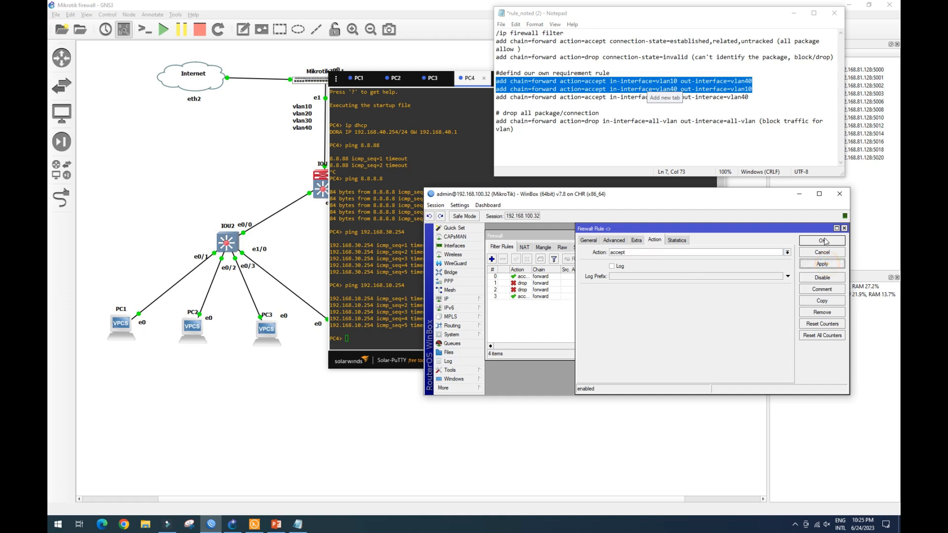
{"action": "left_click", "coordinate": [822, 240]}
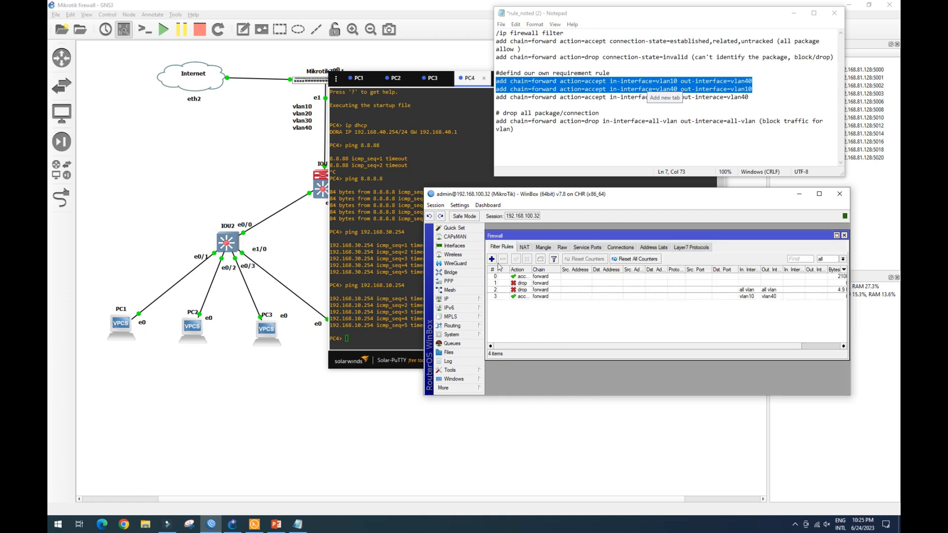
Move the new vlan10-to-vlan40 accept rule above the drop-all-vlan rule.
{"action": "left_click_drag", "start_coordinate": [520, 298], "coordinate": [519, 284]}
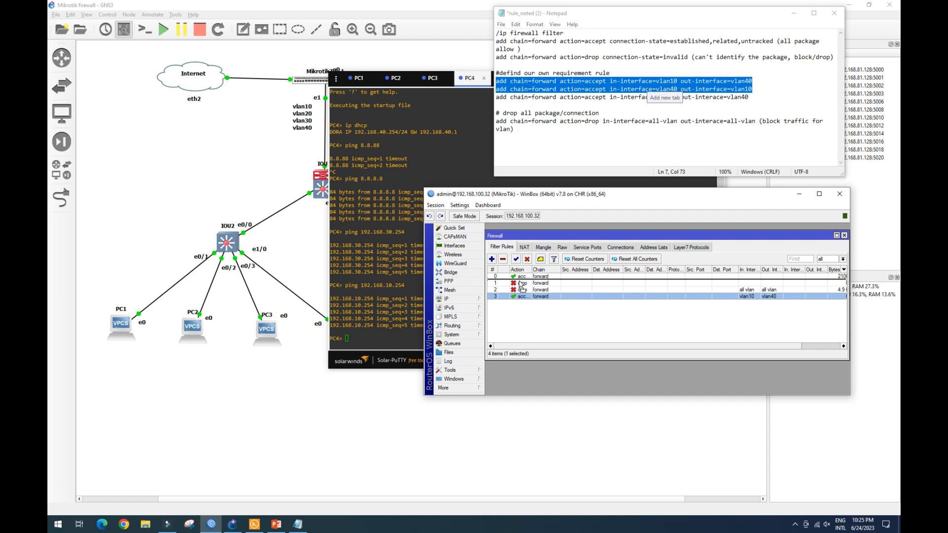
{"action": "left_click_drag", "start_coordinate": [521, 285], "coordinate": [524, 292]}
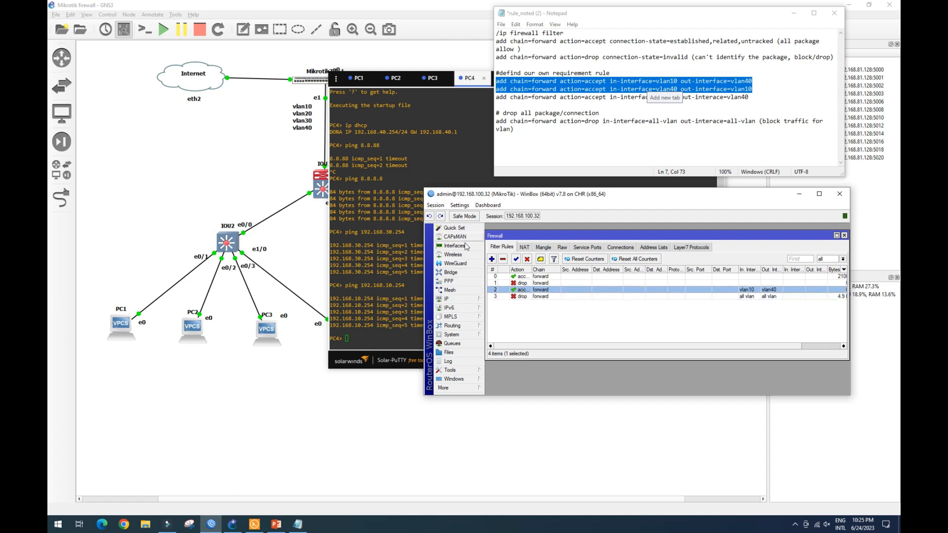
Add a forward accept rule from in-interface vlan40 to out-interface vlan10 and move it above the drop rule.
{"action": "left_click", "coordinate": [492, 259]}
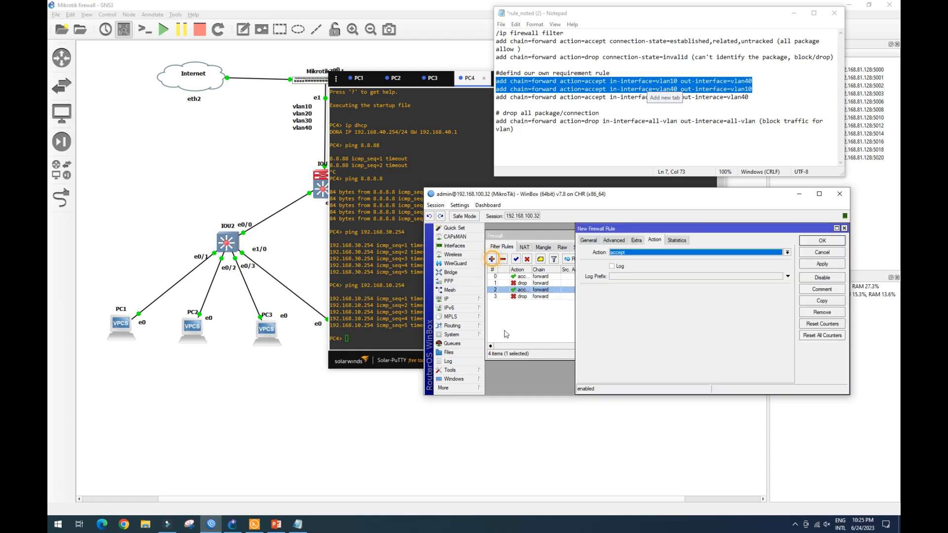
{"action": "left_click", "coordinate": [588, 240]}
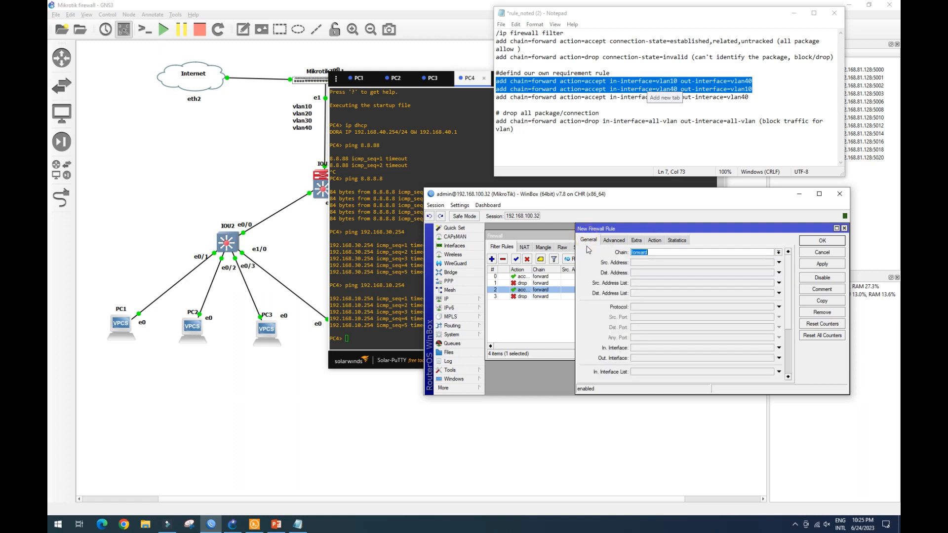
{"action": "left_click", "coordinate": [643, 345]}
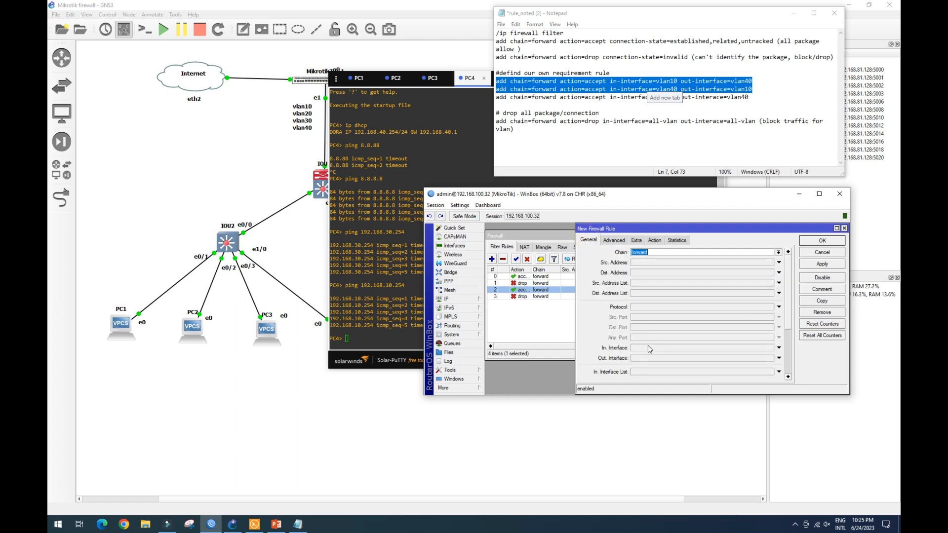
{"action": "left_click", "coordinate": [770, 348]}
{"action": "left_click", "coordinate": [711, 458]}
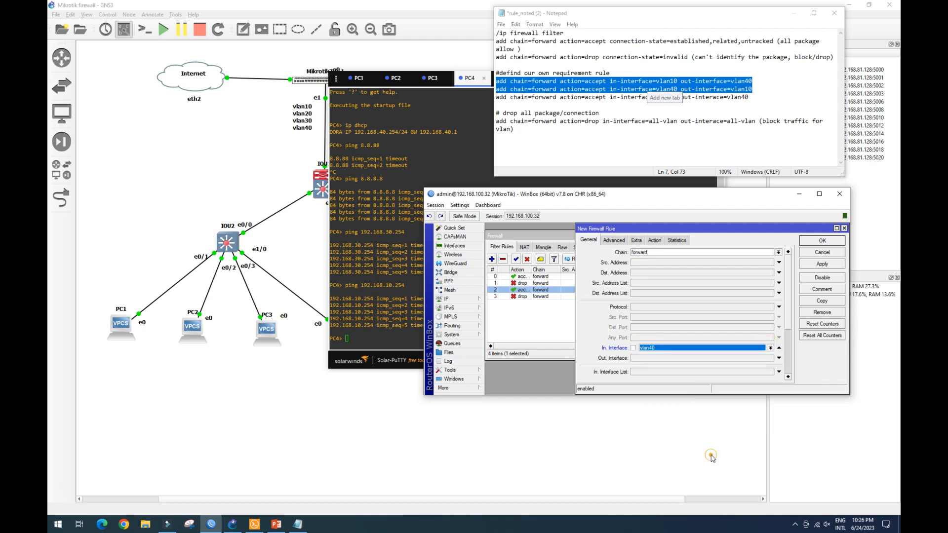
{"action": "left_click", "coordinate": [669, 357]}
{"action": "left_click", "coordinate": [770, 359]}
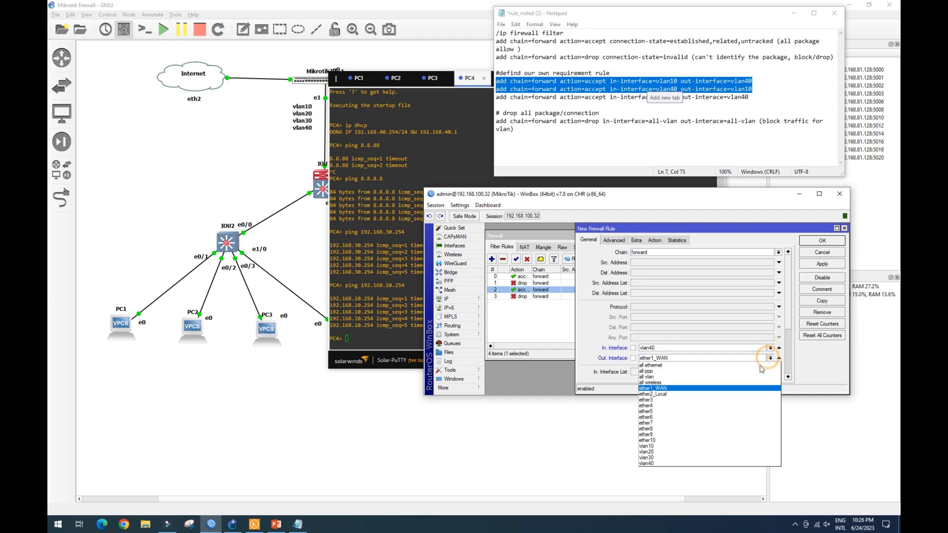
{"action": "left_click", "coordinate": [703, 447]}
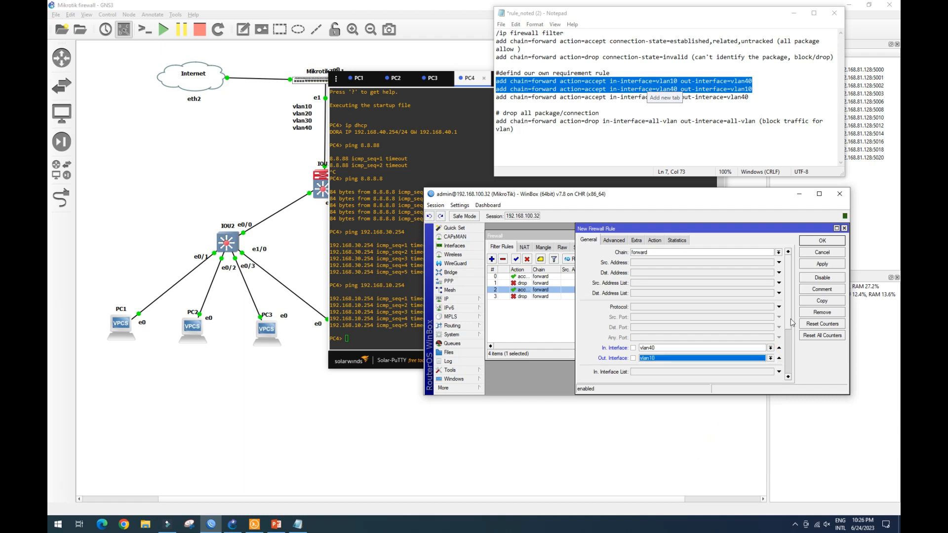
{"action": "left_click", "coordinate": [654, 240]}
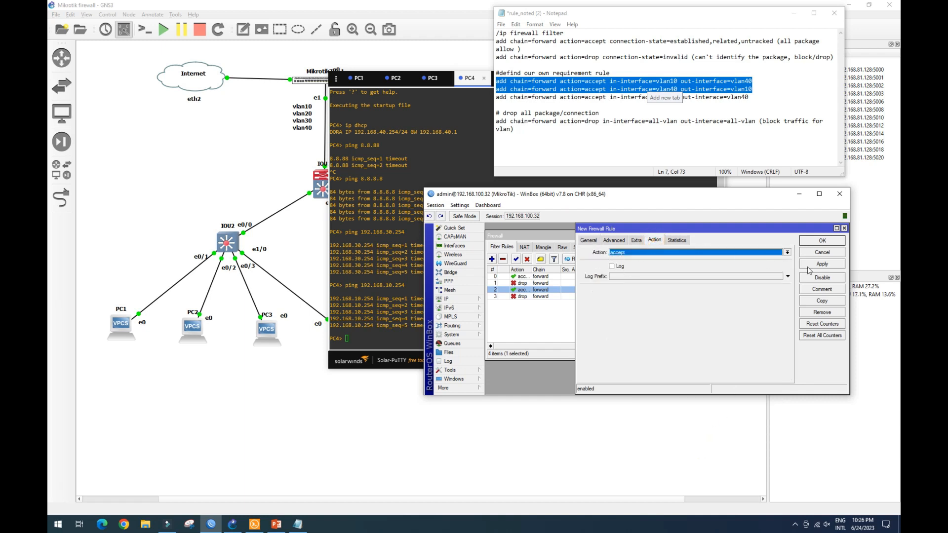
{"action": "left_click", "coordinate": [822, 241]}
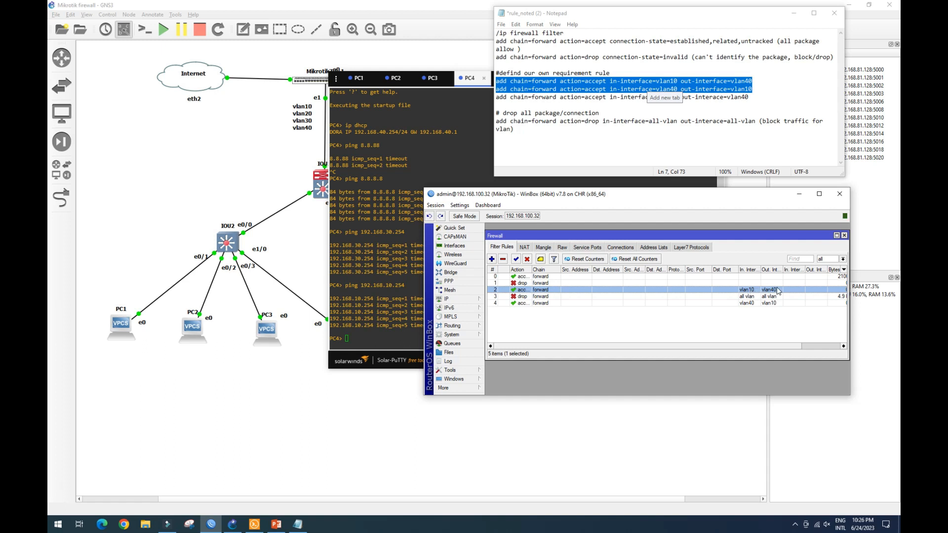
{"action": "left_click_drag", "start_coordinate": [600, 304], "coordinate": [599, 297]}
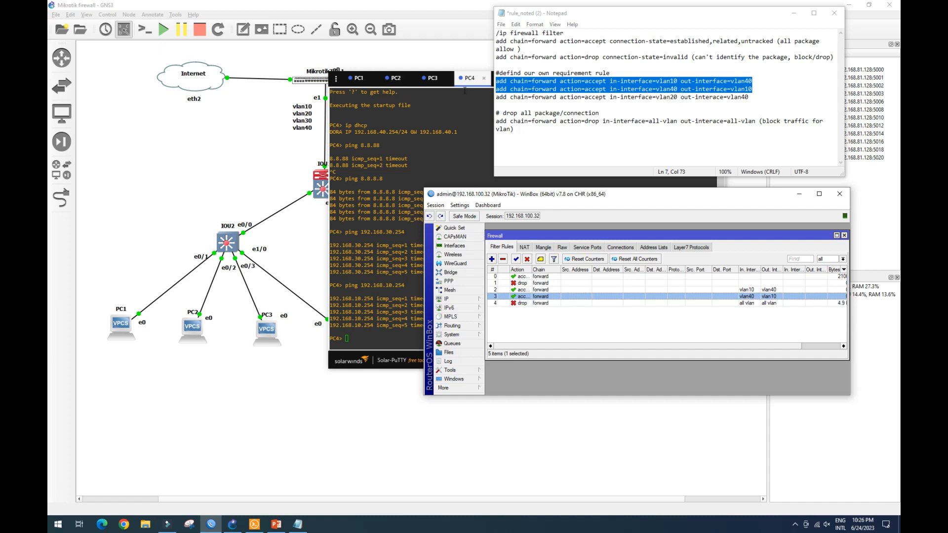
Switch to PC4's console and repeat the ping to 192.168.10.254.
{"action": "left_click", "coordinate": [469, 79]}
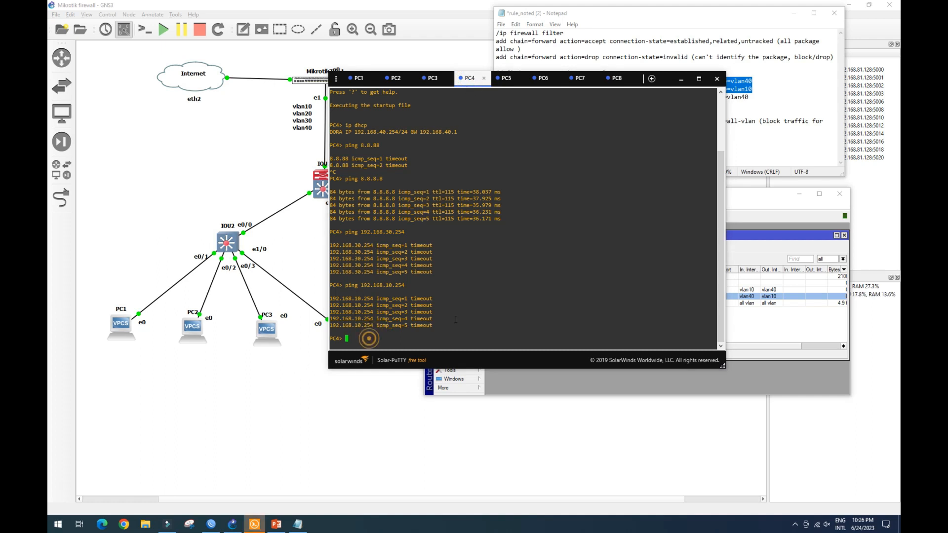
{"action": "key", "text": "Up"}
{"action": "key", "text": "Return"}
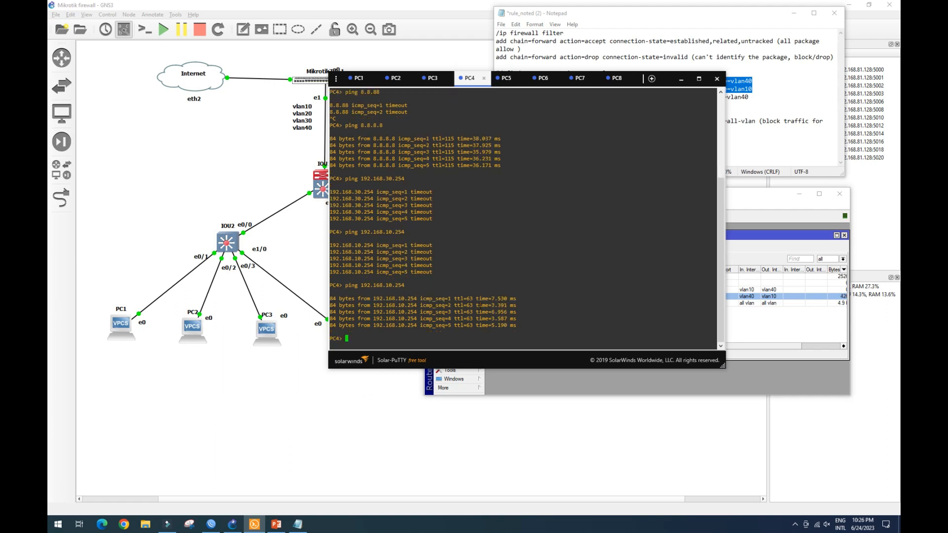
Switch to PC8's console and ping 192.168.10.253.
{"action": "left_click", "coordinate": [617, 78]}
{"action": "left_click", "coordinate": [379, 217]}
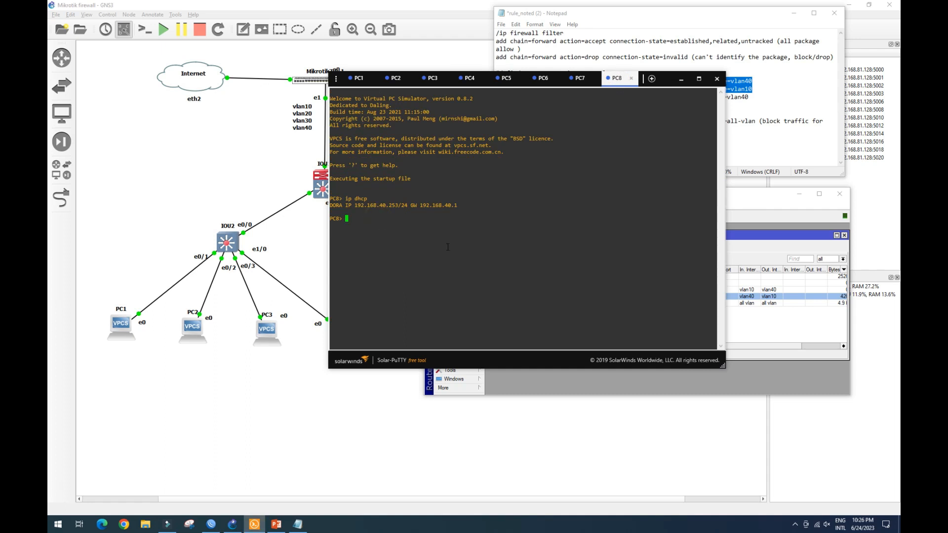
{"action": "type", "text": "ping 192.11"}
{"action": "type", "text": "8.10.253"}
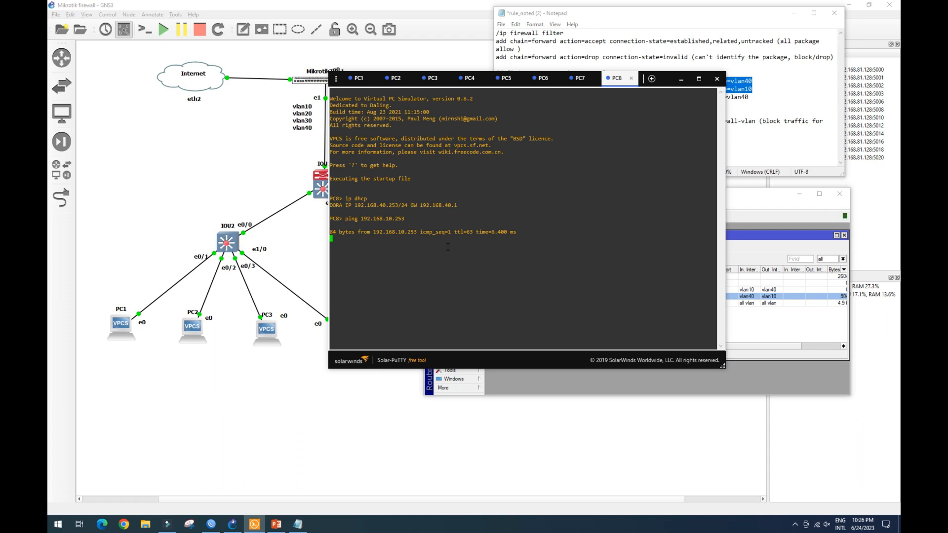
Switch to PC1's console and repeat the ping to 192.168.40.254.
{"action": "left_click", "coordinate": [361, 81]}
{"action": "left_click", "coordinate": [422, 334]}
{"action": "key", "text": "Up"}
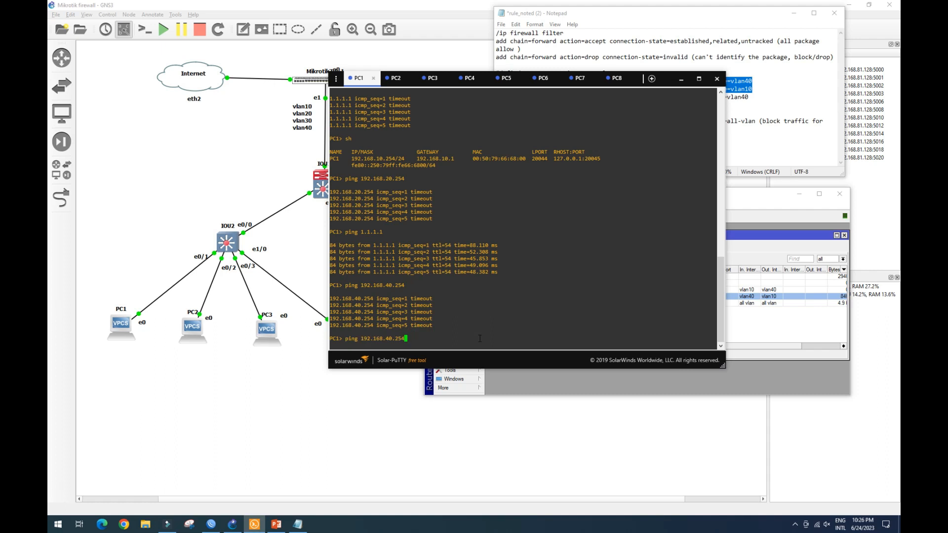
{"action": "key", "text": "Return"}
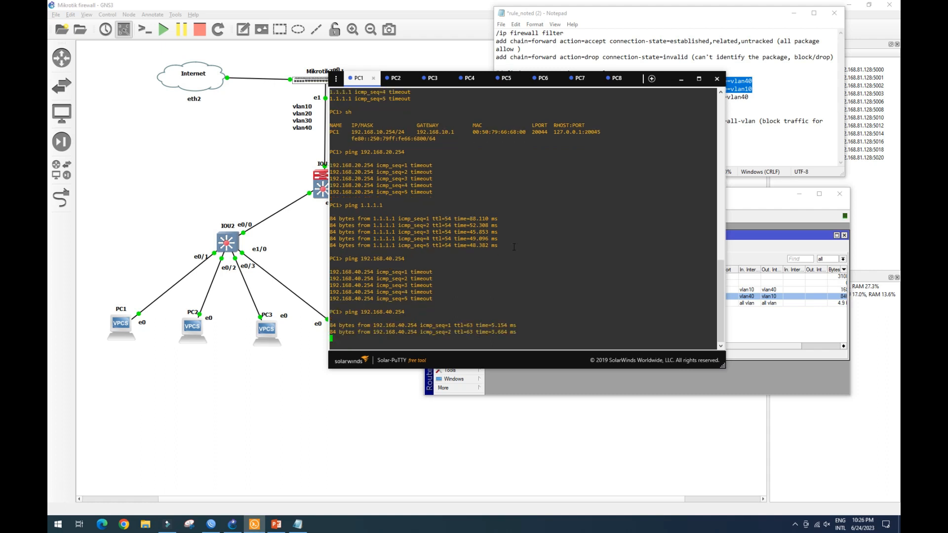
Bring the notes forward and select the vlan20-to-vlan40 accept rule line.
{"action": "left_click", "coordinate": [756, 196]}
{"action": "left_click", "coordinate": [660, 16]}
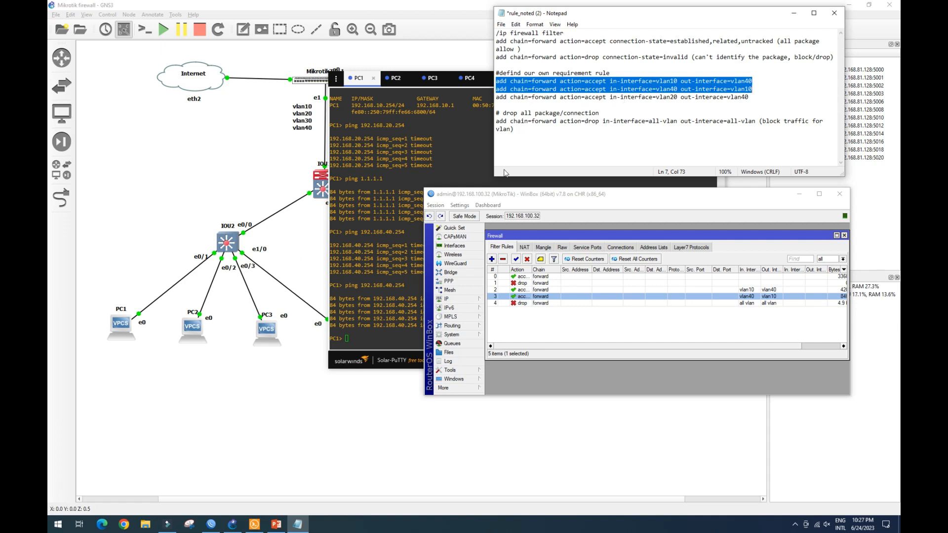
{"action": "left_click_drag", "start_coordinate": [499, 98], "coordinate": [749, 97]}
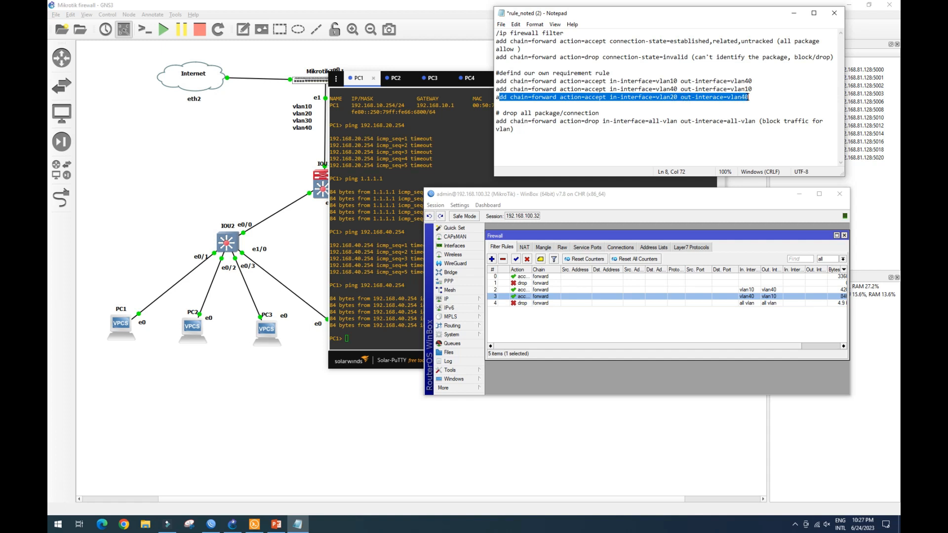
{"action": "left_click", "coordinate": [750, 98]}
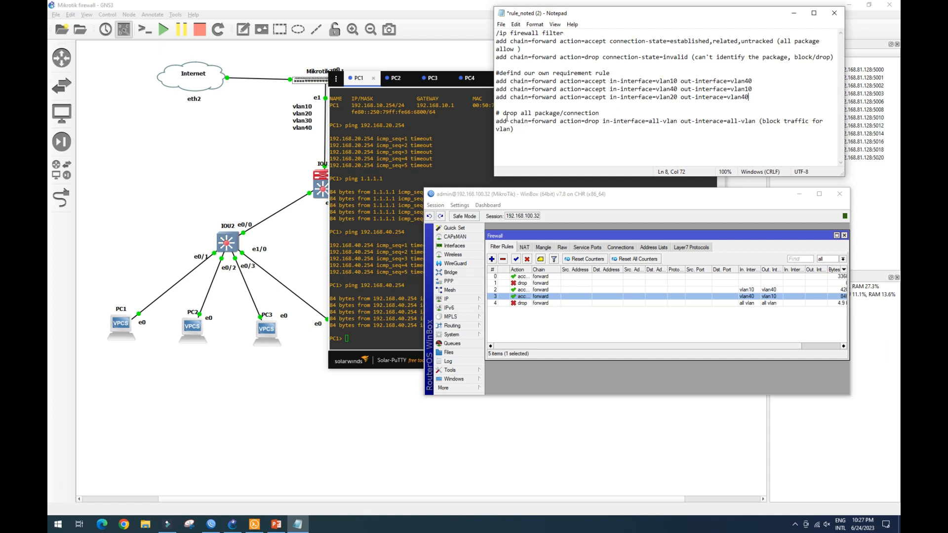
Switch to PC2's console and ping 192.168.40.254.
{"action": "left_click", "coordinate": [230, 169]}
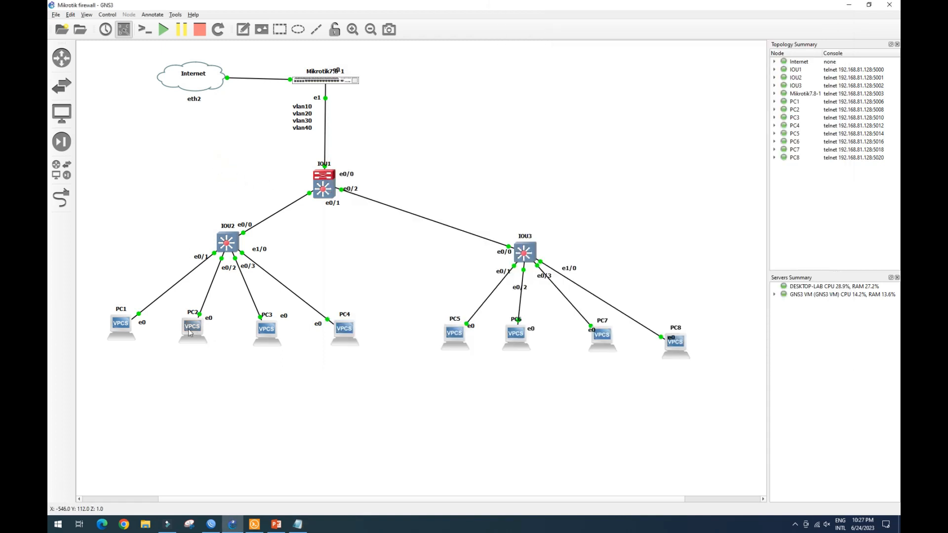
{"action": "left_click", "coordinate": [254, 523]}
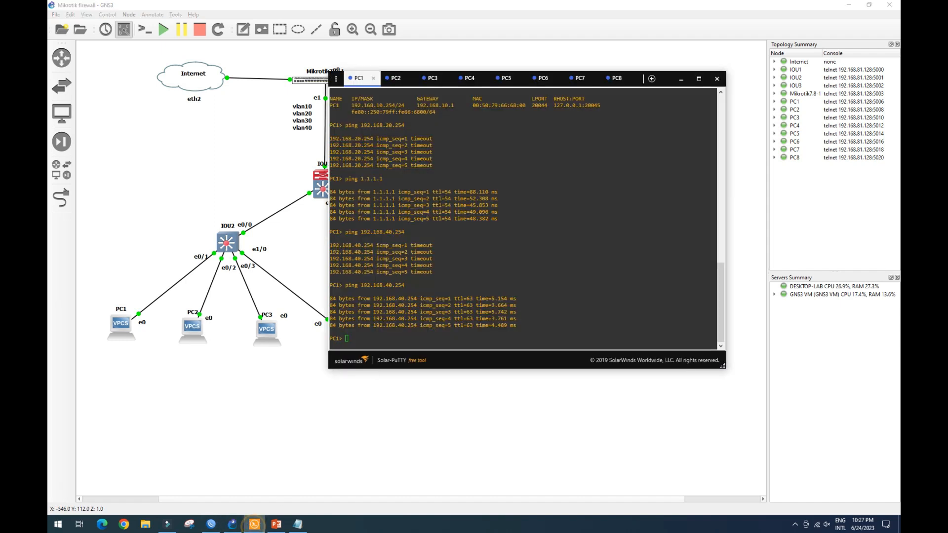
{"action": "left_click", "coordinate": [395, 78]}
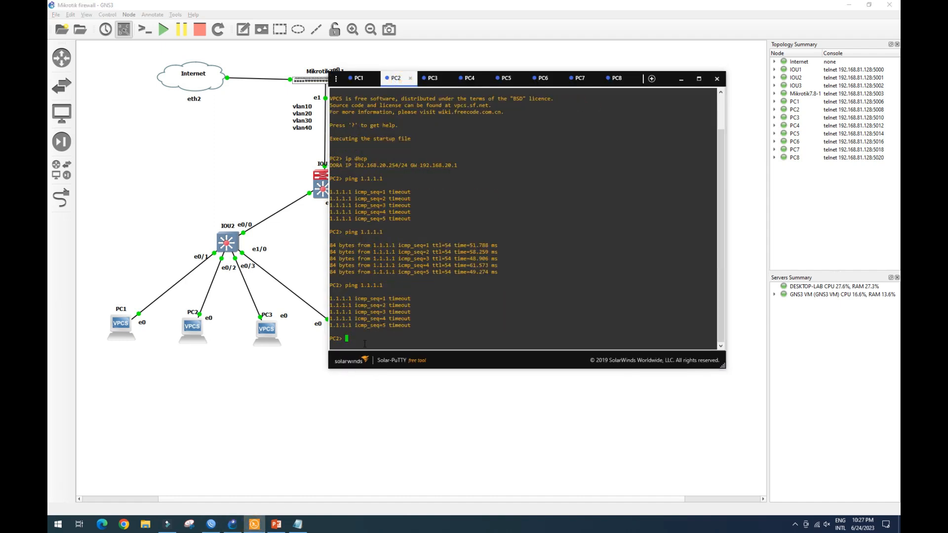
{"action": "type", "text": "ping 192.168.40.254"}
{"action": "key", "text": "Return"}
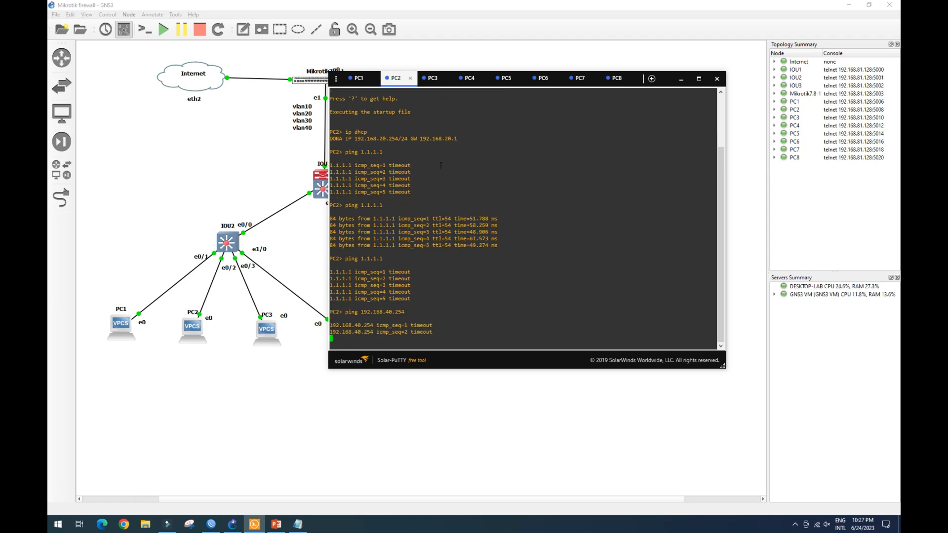
Switch to PC8's console and rerun the previous ping with its target address edited.
{"action": "left_click", "coordinate": [617, 82]}
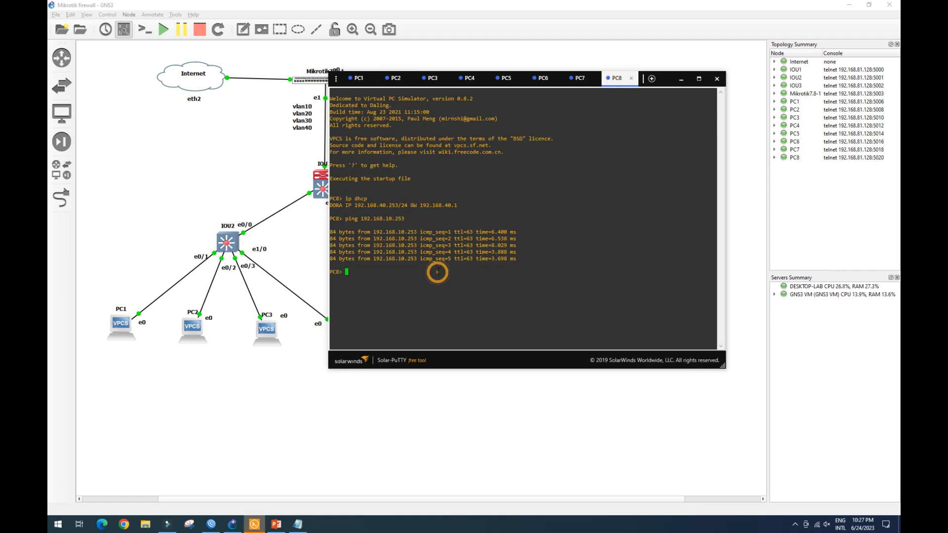
{"action": "key", "text": "Up"}
{"action": "key", "text": "Left"}
{"action": "key", "text": "Left"}
{"action": "key", "text": "Left"}
{"action": "key", "text": "Left"}
{"action": "key", "text": "Left"}
{"action": "key", "text": "Left"}
{"action": "type", "text": "2"}
{"action": "key", "text": "Return"}
Add a forward-chain accept filter rule with in-interface vlan20 and out-interface vlan40.
{"action": "left_click", "coordinate": [399, 82]}
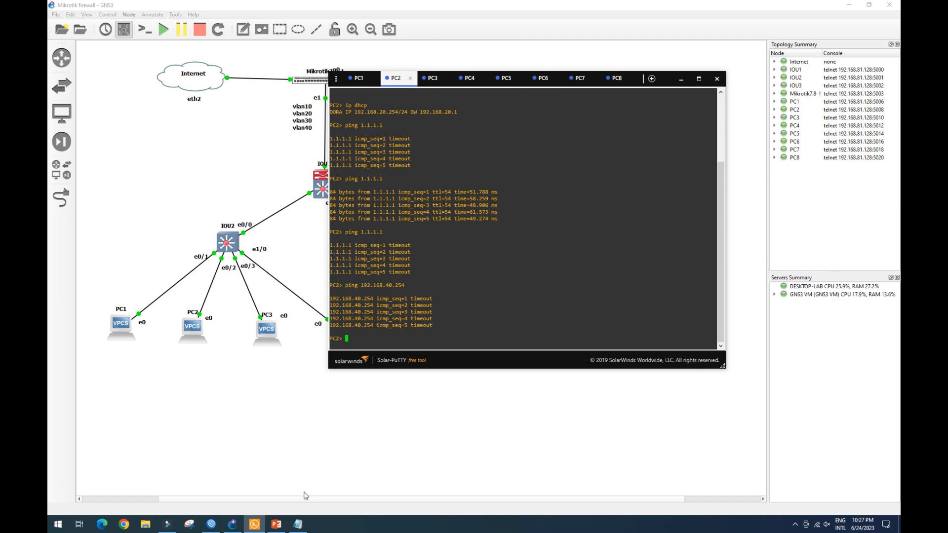
{"action": "left_click", "coordinate": [212, 524]}
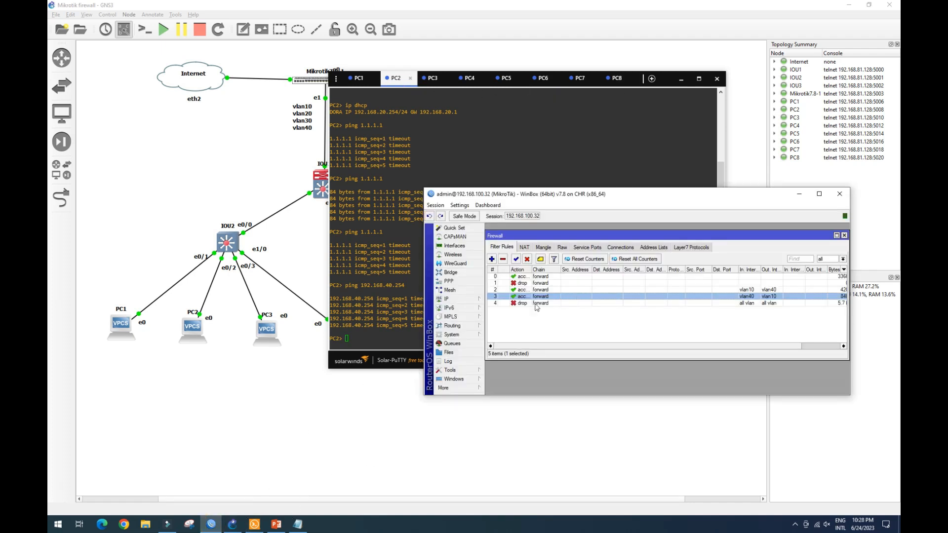
{"action": "left_click", "coordinate": [491, 259]}
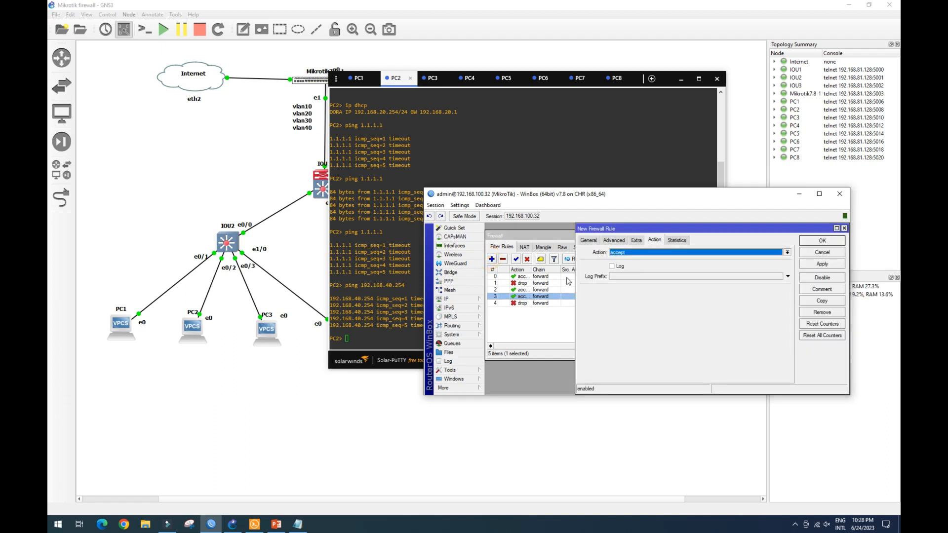
{"action": "left_click", "coordinate": [588, 240]}
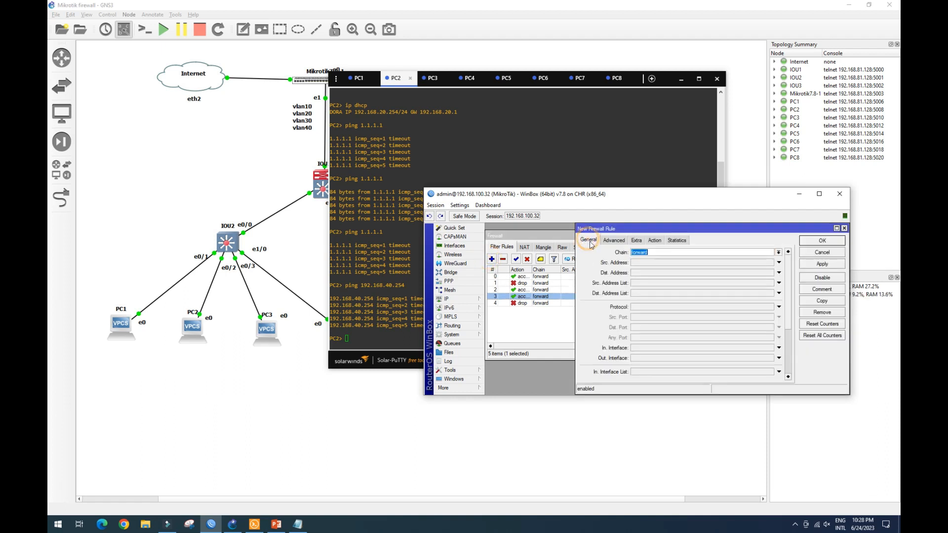
{"action": "left_click", "coordinate": [655, 347]}
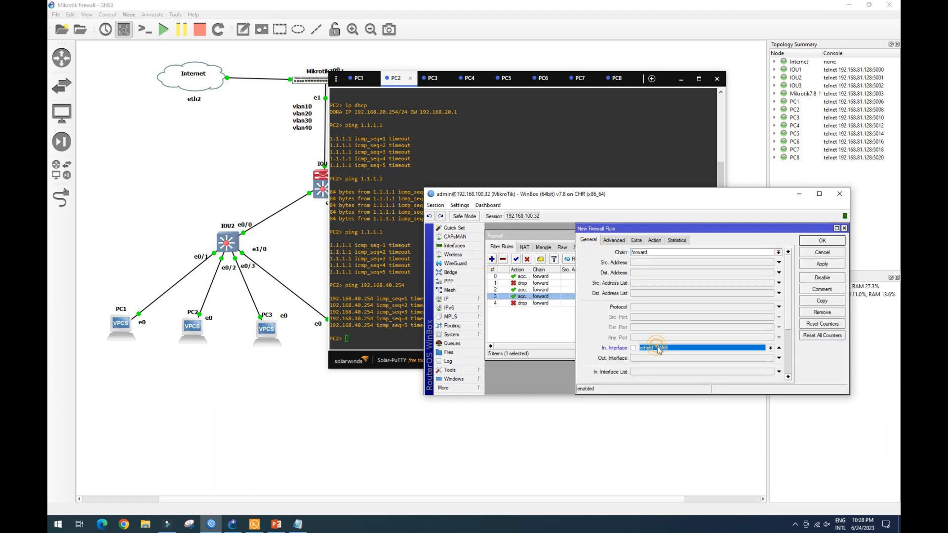
{"action": "left_click", "coordinate": [771, 348]}
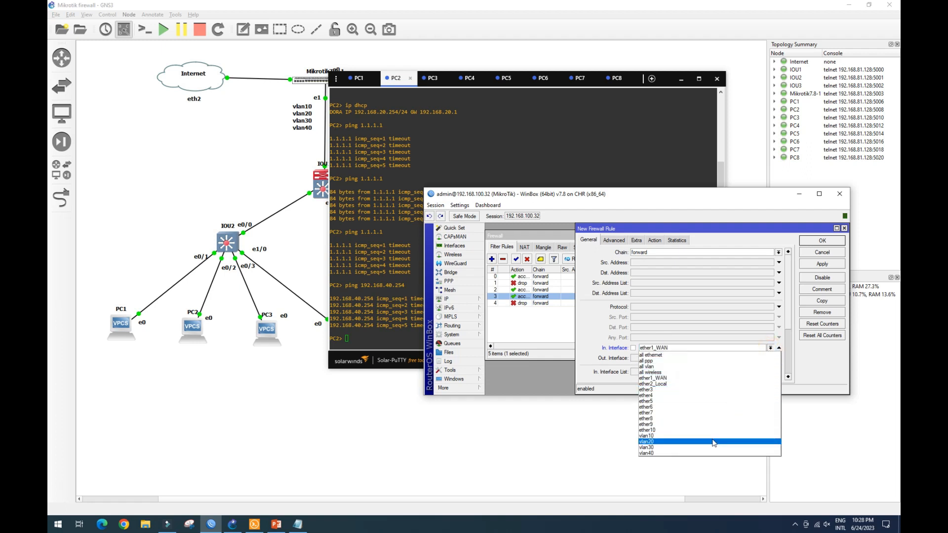
{"action": "left_click", "coordinate": [713, 442]}
{"action": "left_click", "coordinate": [763, 358]}
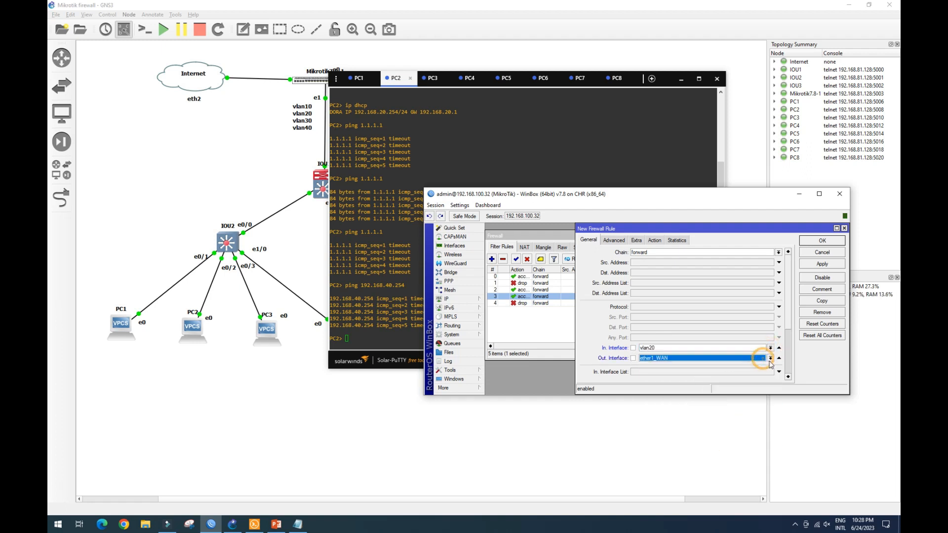
{"action": "left_click", "coordinate": [770, 359]}
{"action": "left_click", "coordinate": [738, 463]}
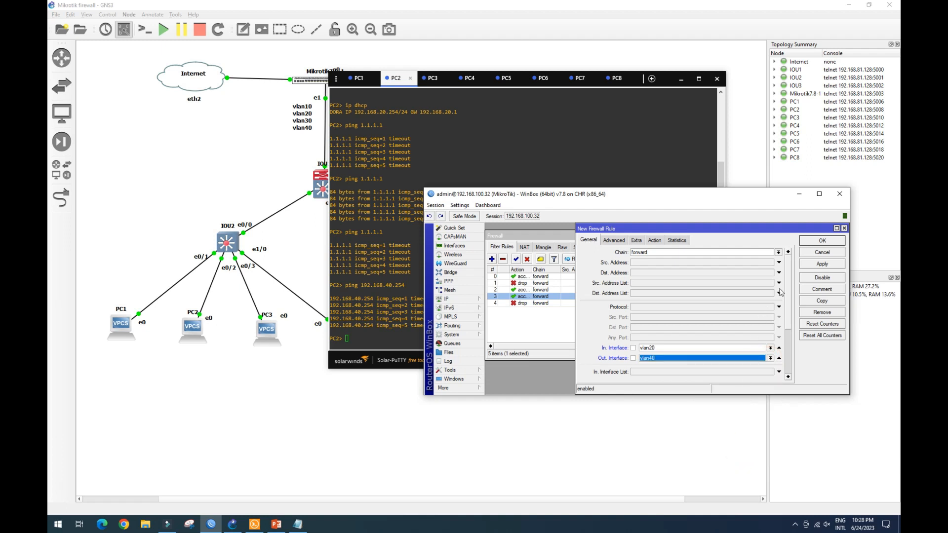
{"action": "left_click", "coordinate": [815, 266]}
{"action": "left_click", "coordinate": [821, 241]}
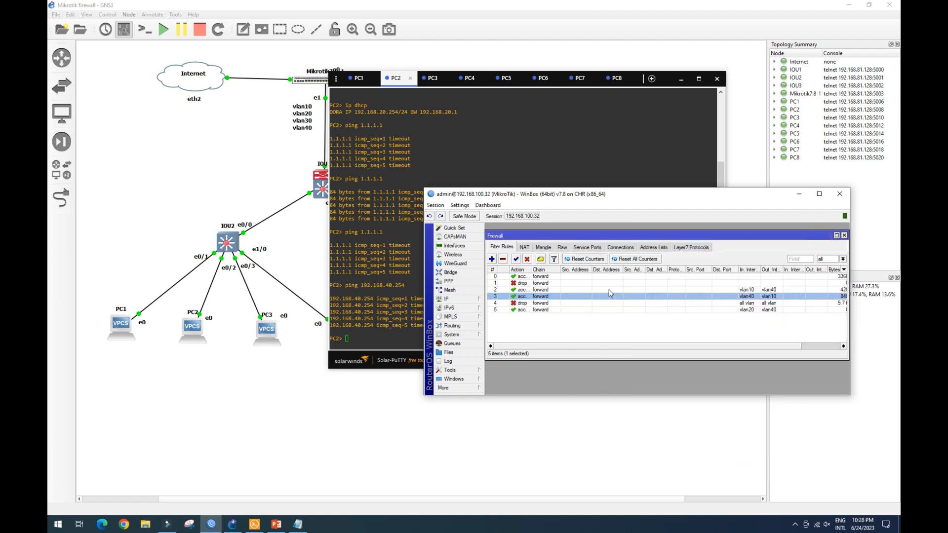
Move the new vlan20-to-vlan40 accept rule above the final drop-all-vlan rule.
{"action": "left_click", "coordinate": [525, 310]}
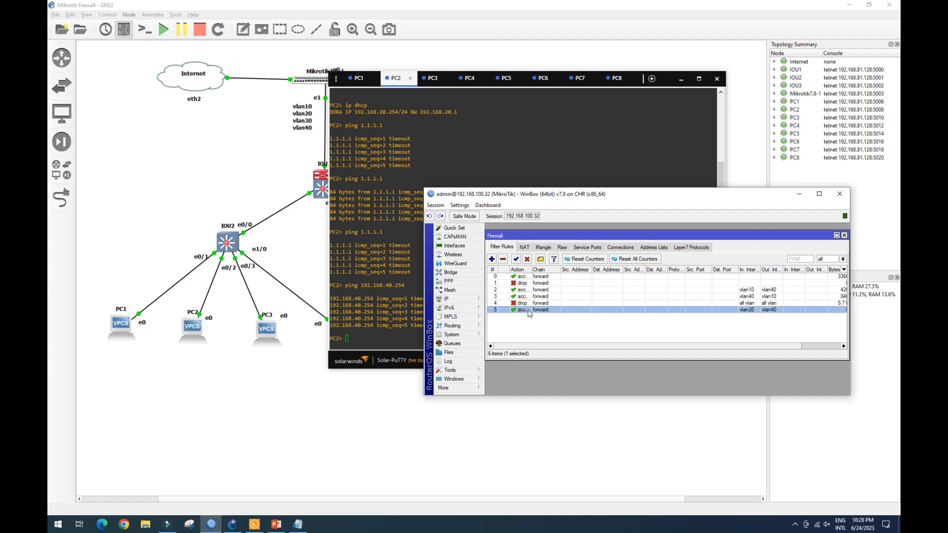
{"action": "left_click_drag", "start_coordinate": [526, 310], "coordinate": [520, 303]}
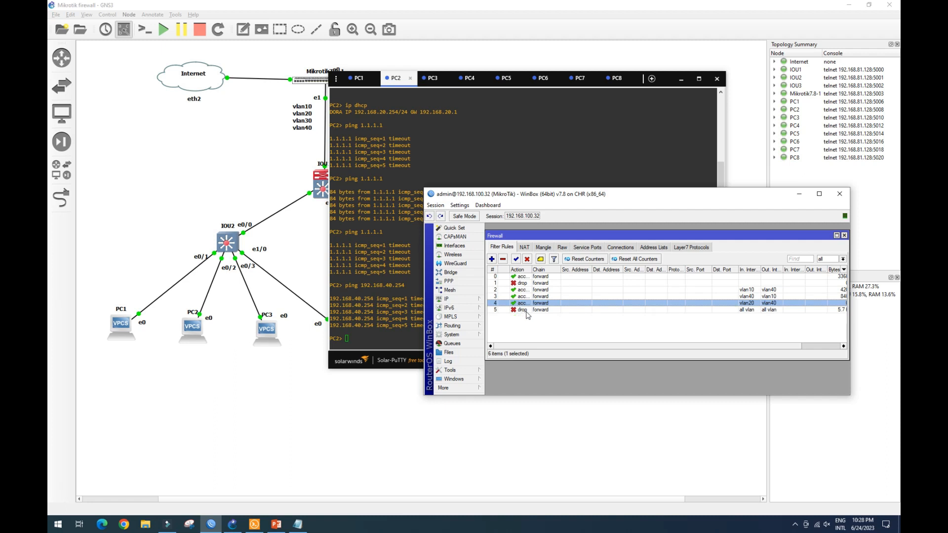
{"action": "left_click", "coordinate": [530, 310]}
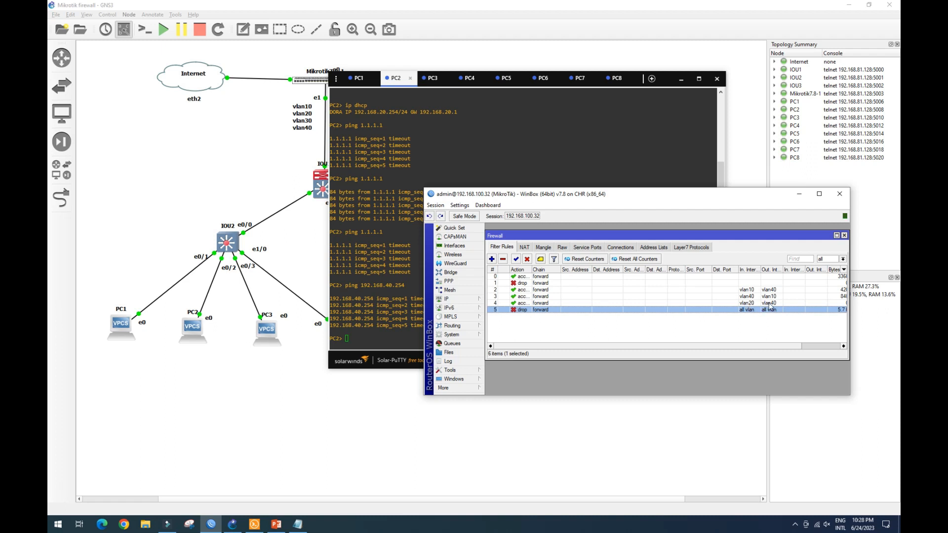
Switch to PC2's console and rerun the ping to 192.168.40.254.
{"action": "left_click", "coordinate": [395, 79]}
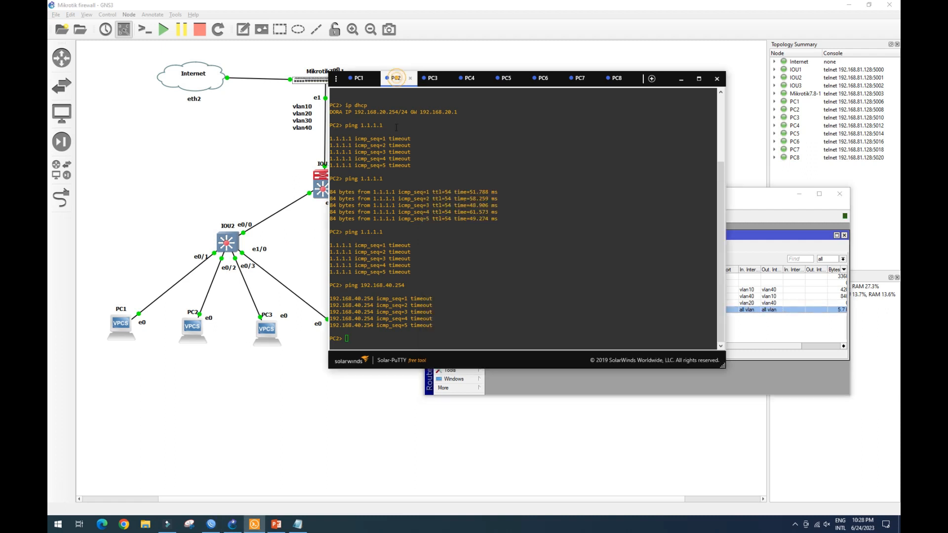
{"action": "key", "text": "Up"}
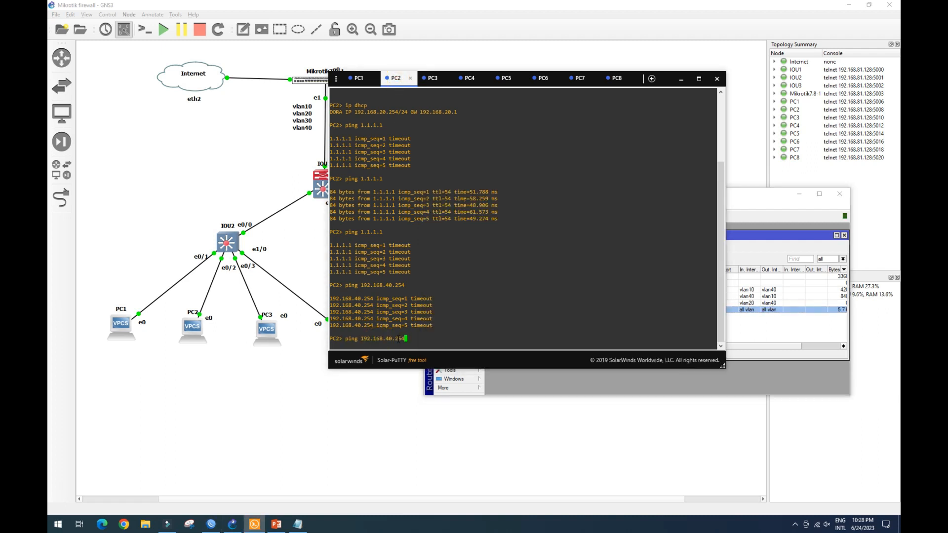
{"action": "key", "text": "Return"}
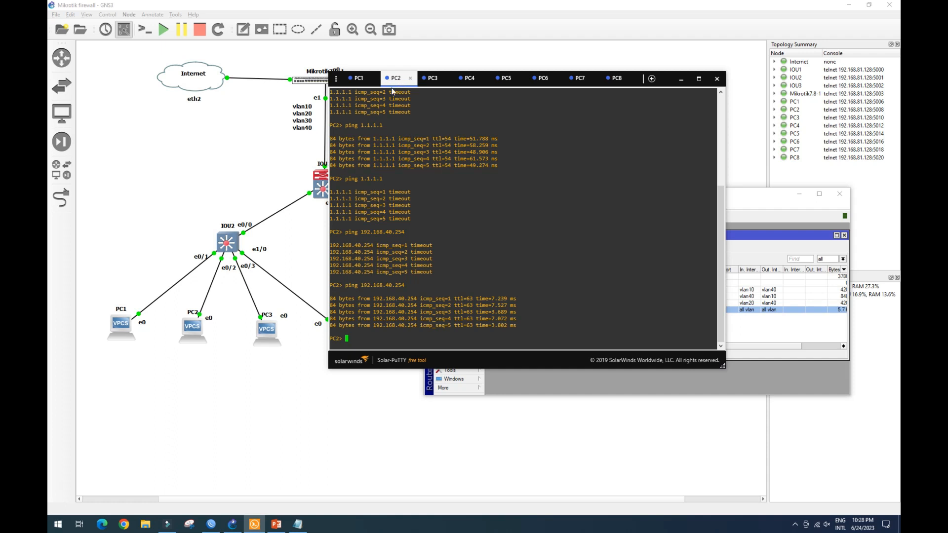
Switch to PC8's console and rerun the ping to 192.168.20.253.
{"action": "left_click", "coordinate": [617, 79]}
{"action": "left_click", "coordinate": [362, 327]}
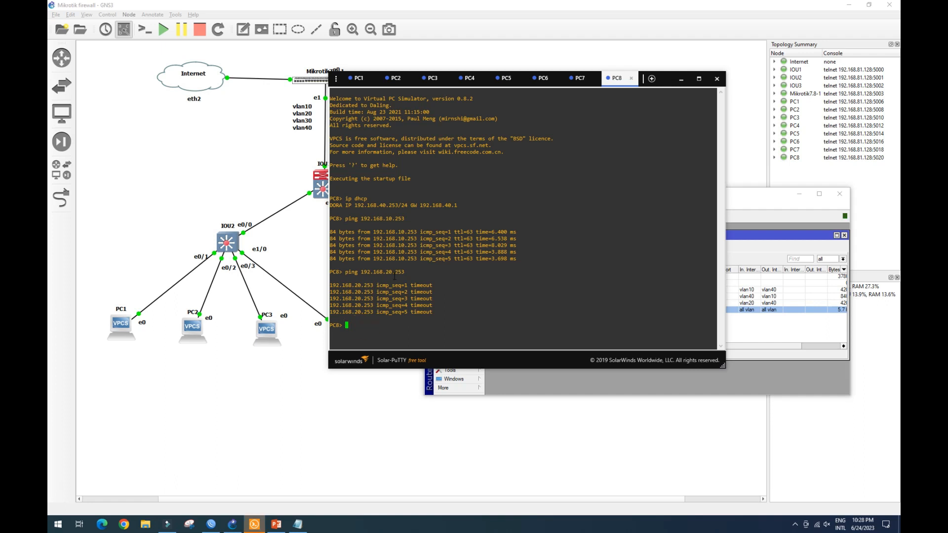
{"action": "key", "text": "Up"}
{"action": "key", "text": "Return"}
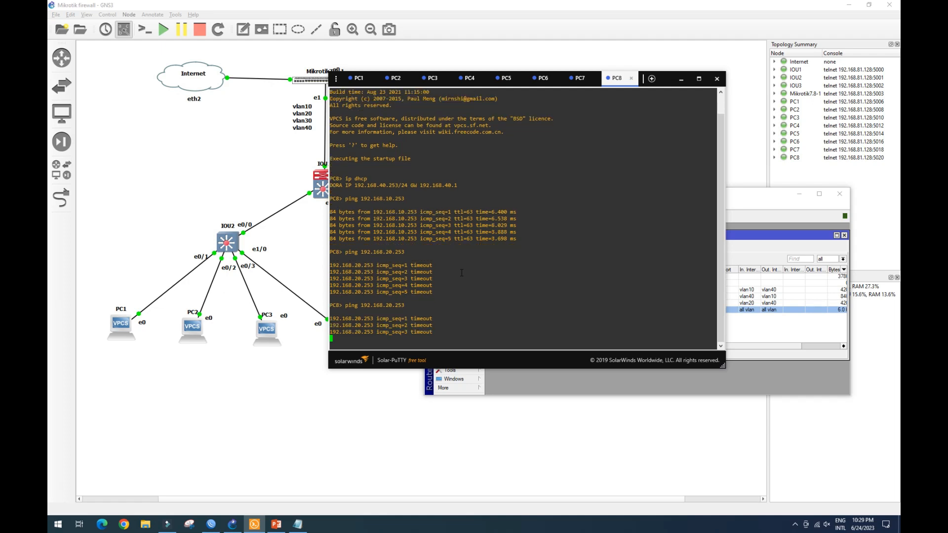
Review the three lab objectives on the diagram slide, highlighting each line.
{"action": "left_click", "coordinate": [276, 523]}
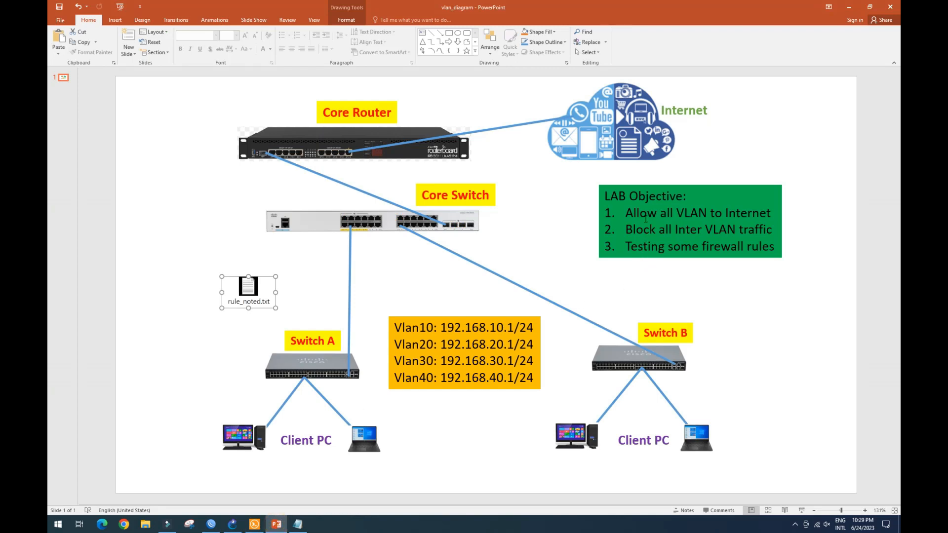
{"action": "left_click_drag", "start_coordinate": [627, 216], "coordinate": [760, 214]}
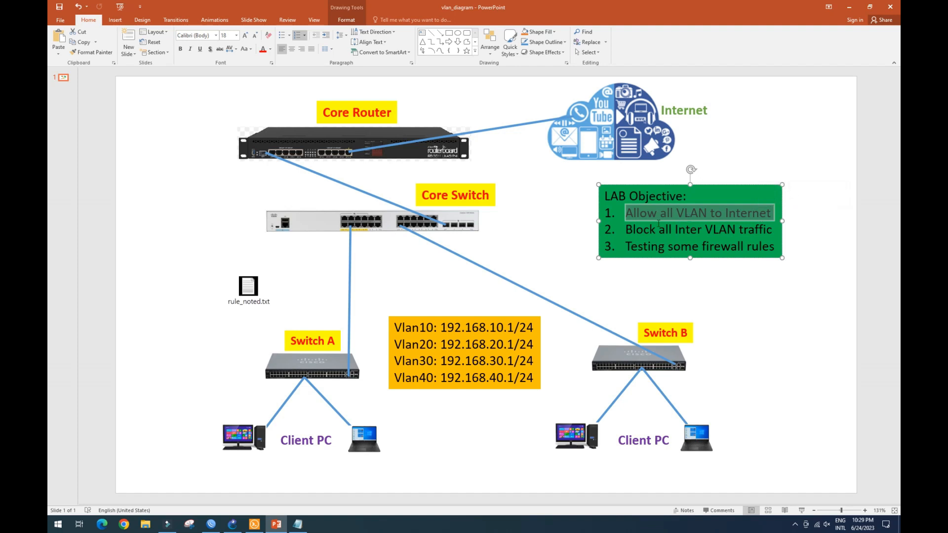
{"action": "left_click_drag", "start_coordinate": [625, 230], "coordinate": [765, 232]}
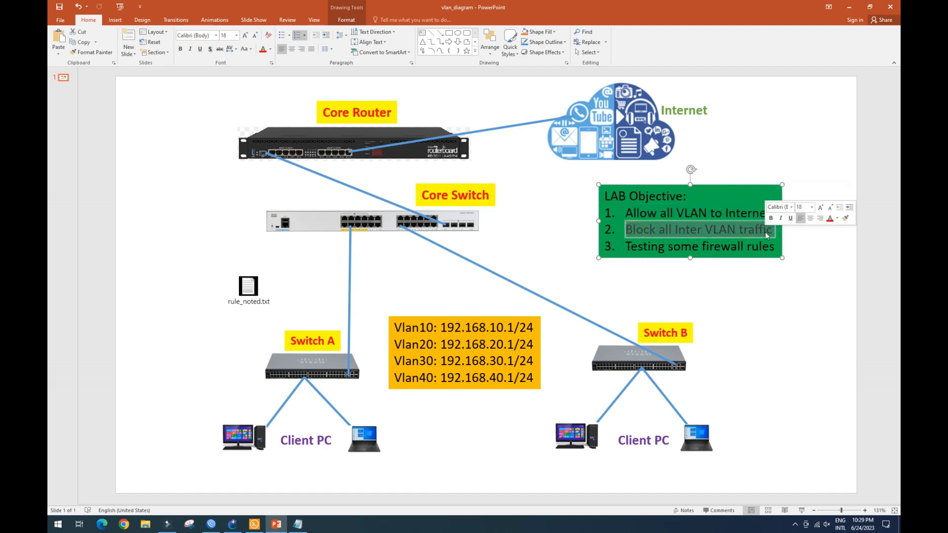
{"action": "left_click", "coordinate": [755, 291]}
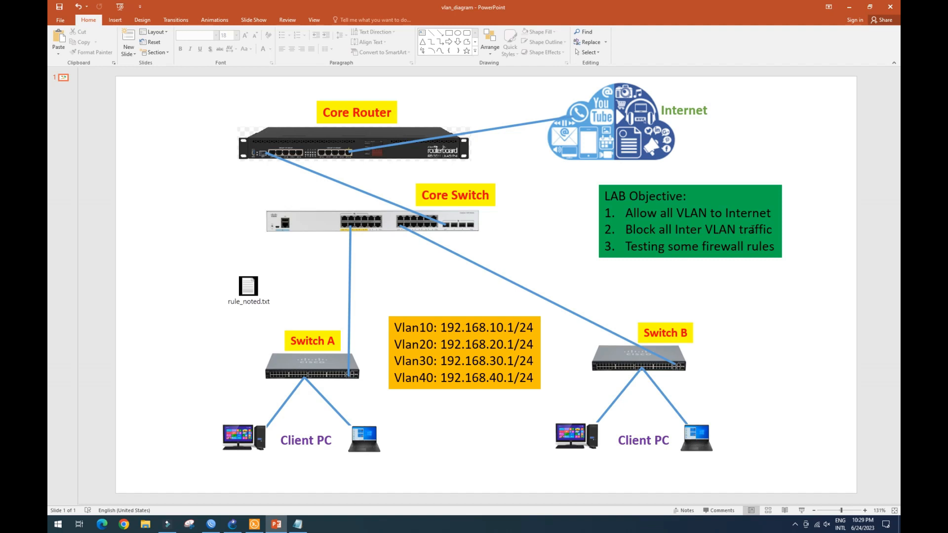
{"action": "left_click_drag", "start_coordinate": [653, 247], "coordinate": [747, 247]}
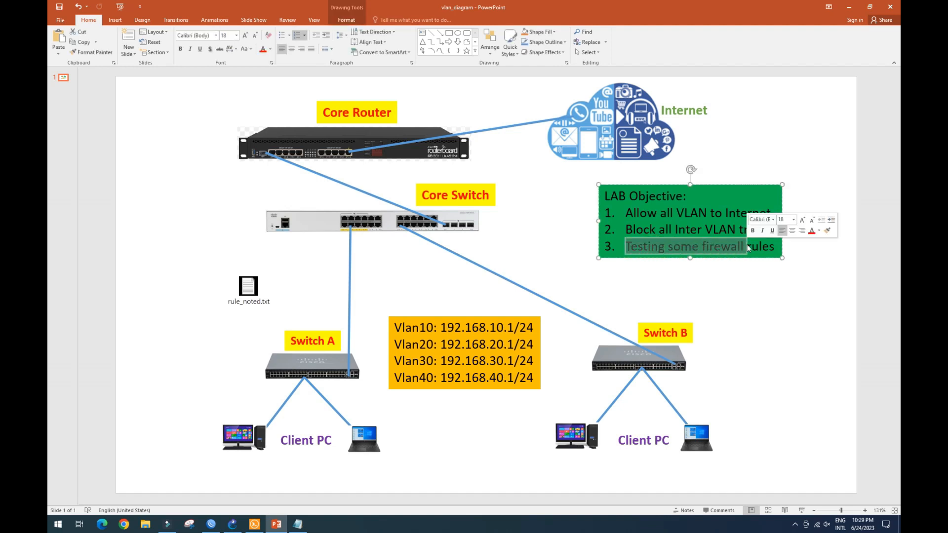
{"action": "left_click", "coordinate": [680, 245]}
{"action": "left_click_drag", "start_coordinate": [626, 247], "coordinate": [777, 247]}
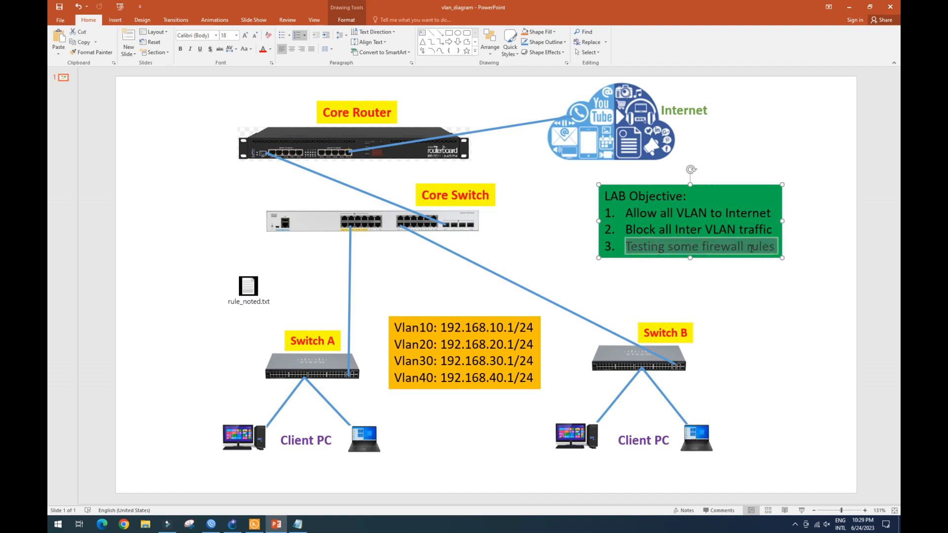
{"action": "left_click", "coordinate": [742, 274]}
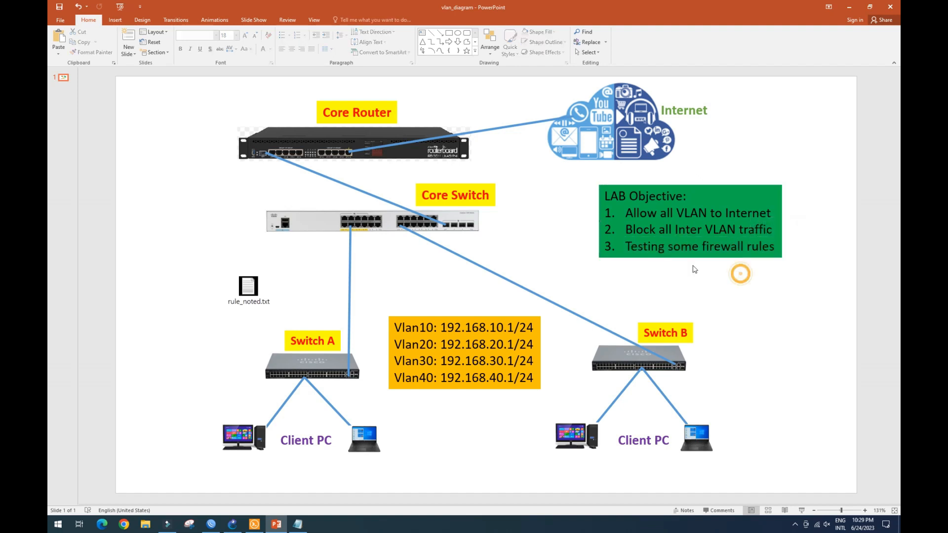
Open the existing srcnat masquerade rule in the firewall NAT list and review its rule tabs.
{"action": "left_click", "coordinate": [213, 524]}
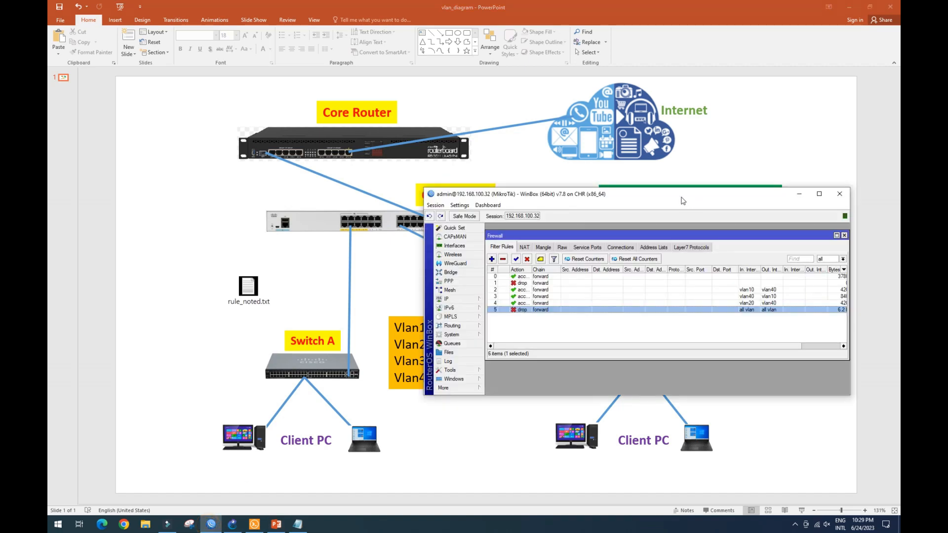
{"action": "left_click_drag", "start_coordinate": [691, 194], "coordinate": [677, 142]}
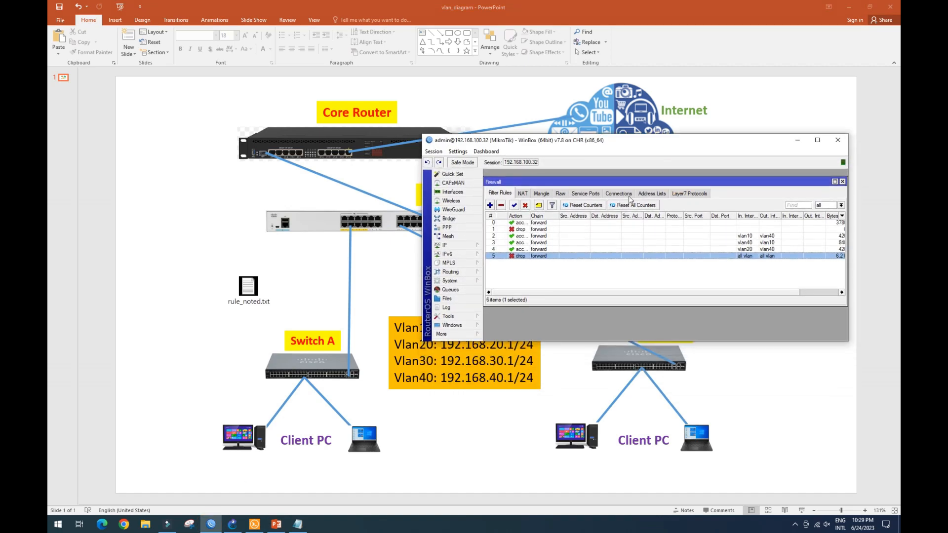
{"action": "left_click", "coordinate": [239, 527]}
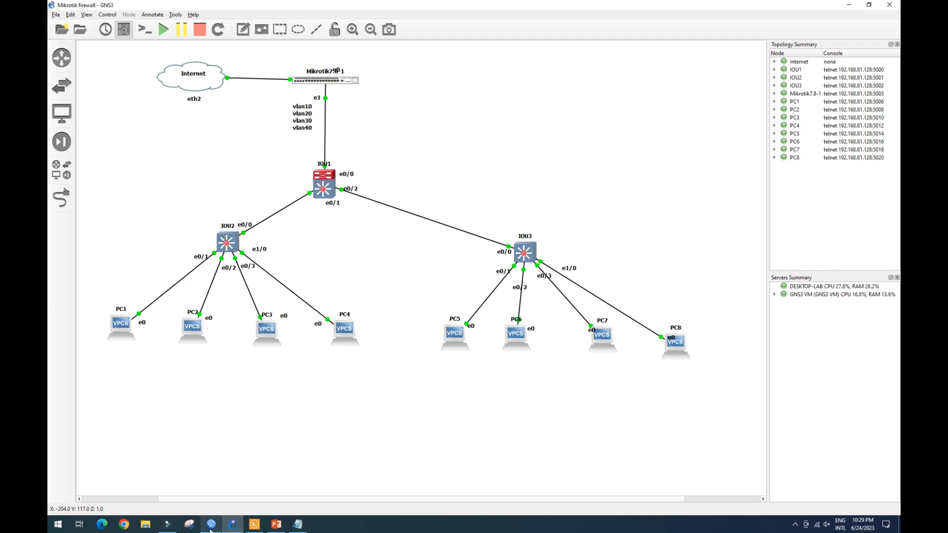
{"action": "left_click", "coordinate": [211, 528]}
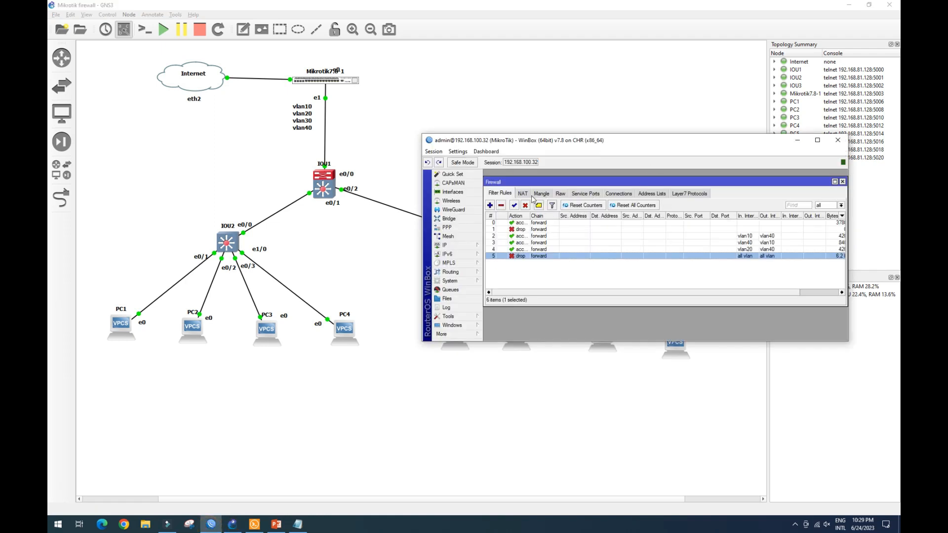
{"action": "left_click", "coordinate": [524, 196]}
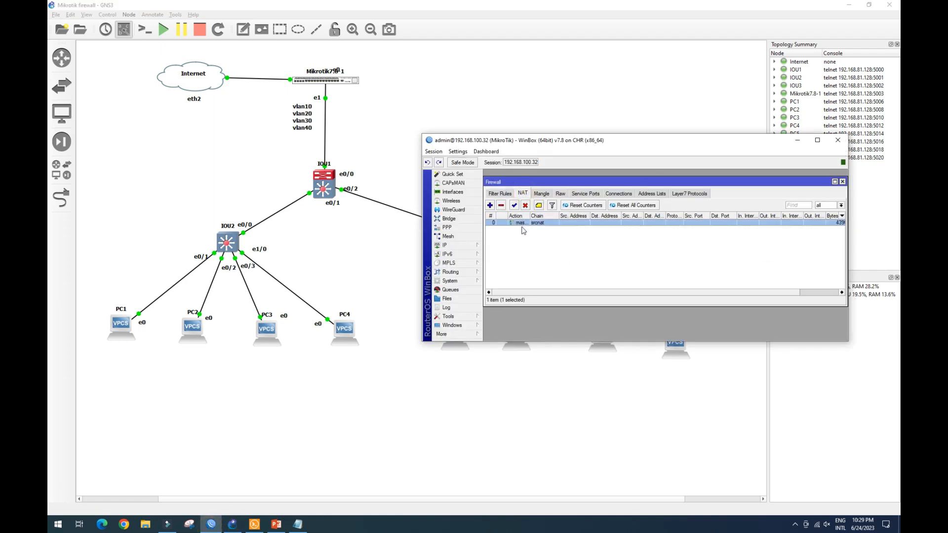
{"action": "double_click", "coordinate": [543, 223]}
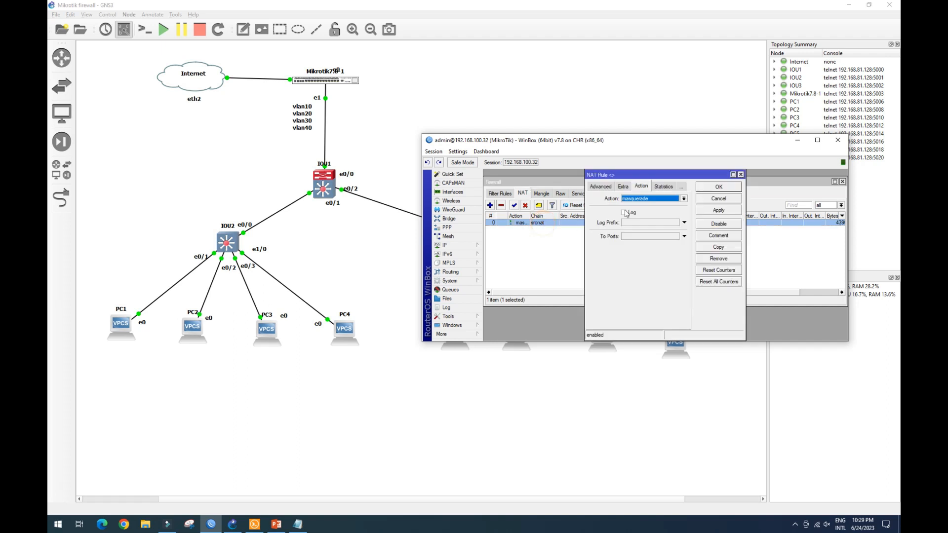
{"action": "left_click", "coordinate": [616, 187]}
{"action": "left_click", "coordinate": [598, 187]}
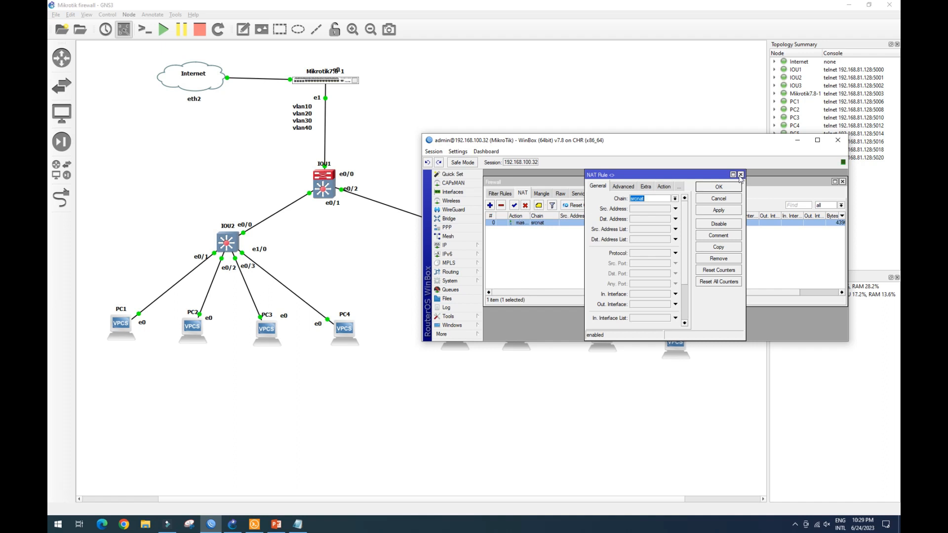
{"action": "left_click", "coordinate": [663, 187]}
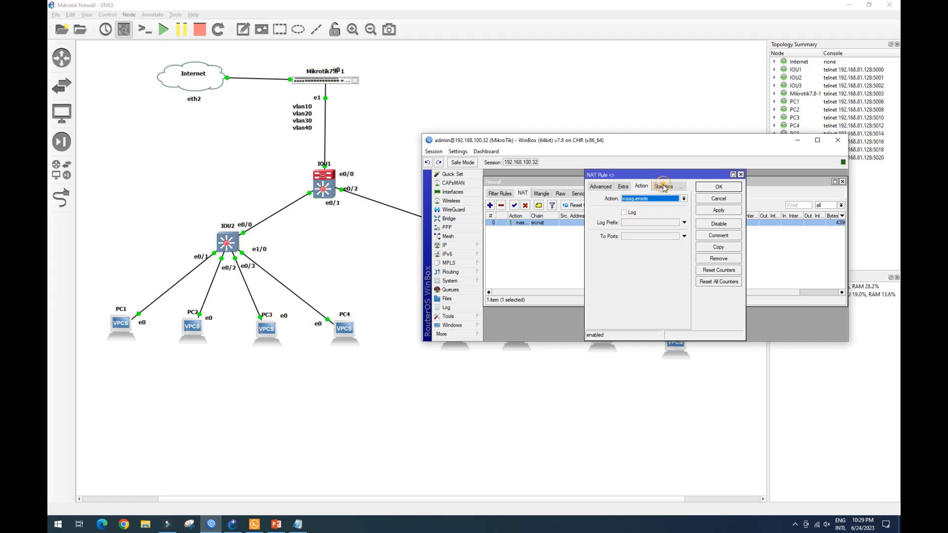
{"action": "left_click", "coordinate": [599, 189]}
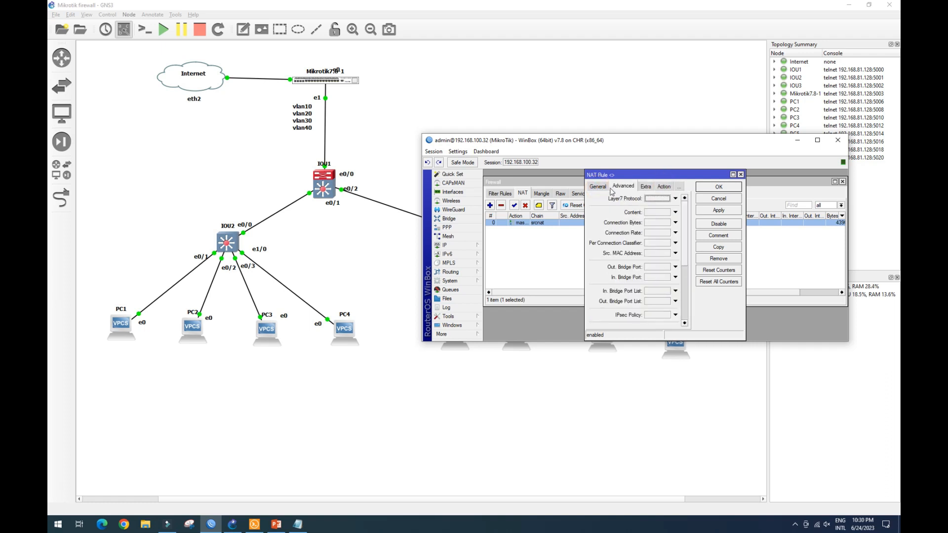
{"action": "left_click", "coordinate": [597, 190]}
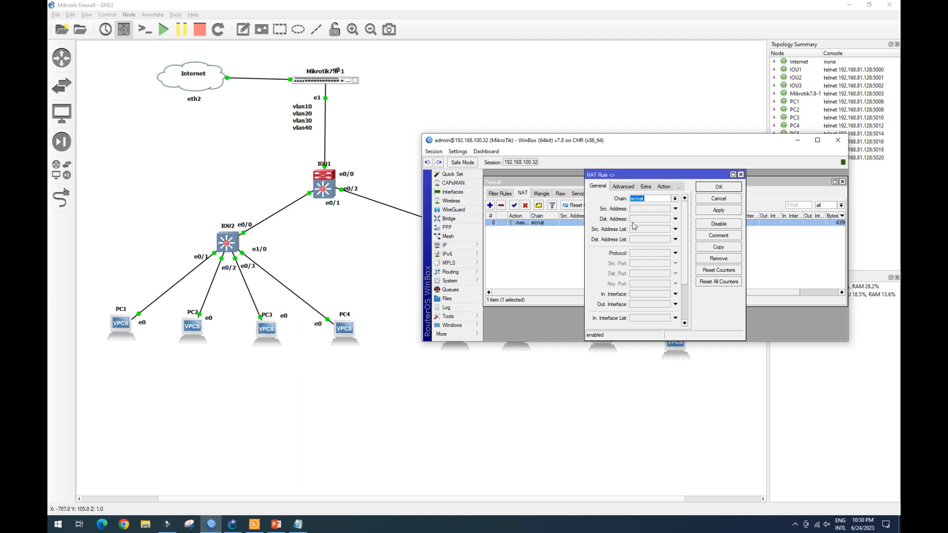
Restrict the masquerade rule's source address to the 192.168.10 network and apply the change.
{"action": "left_click", "coordinate": [639, 209]}
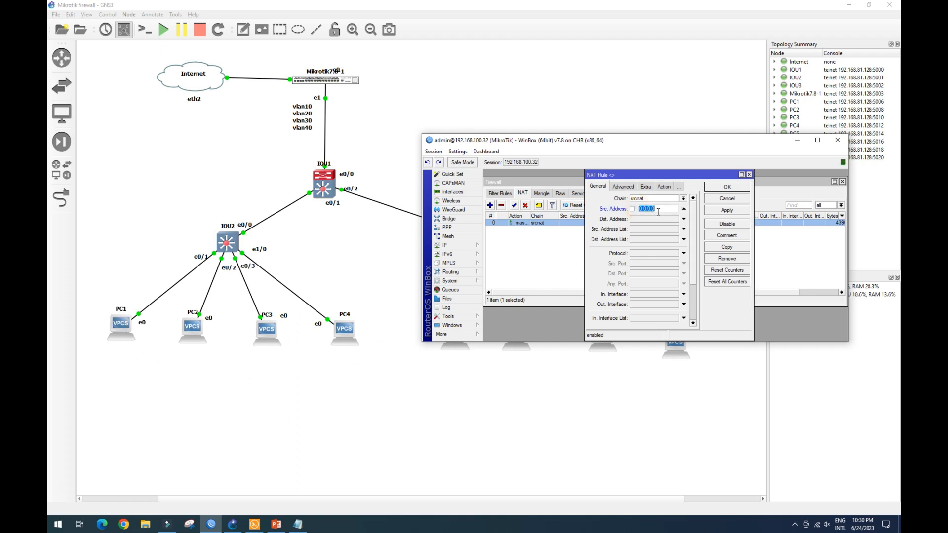
{"action": "type", "text": "192.168.10.0/24"}
{"action": "left_click", "coordinate": [726, 210]}
{"action": "left_click", "coordinate": [727, 186]}
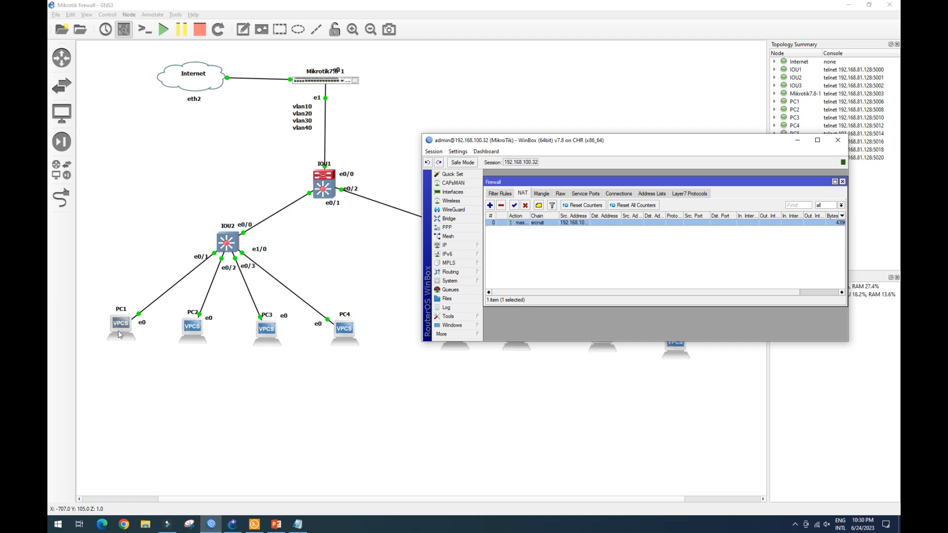
Switch to PC1's console and ping 1.1.1.1.
{"action": "left_click", "coordinate": [253, 526]}
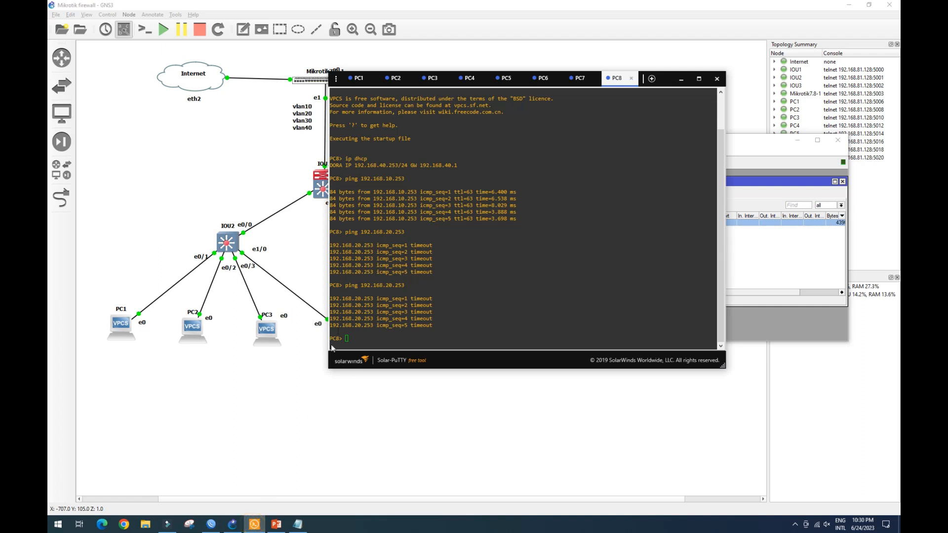
{"action": "left_click", "coordinate": [359, 79]}
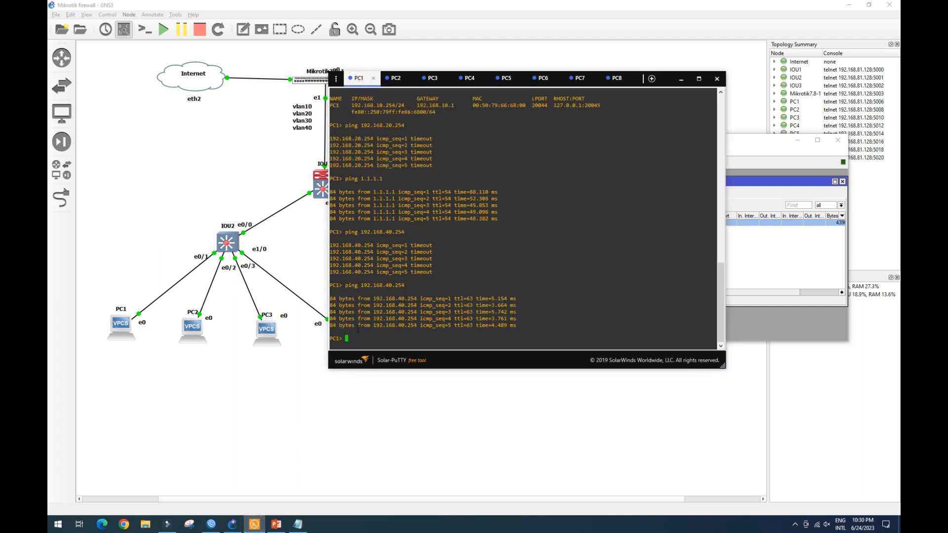
{"action": "type", "text": "ping 1.1.1.1"}
{"action": "key", "text": "Return"}
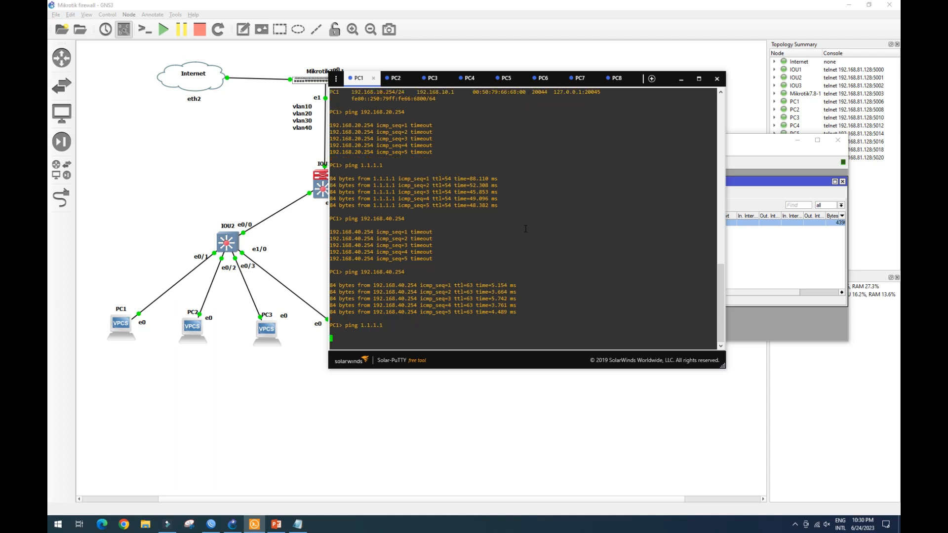
Switch to PC2's console, ping 1.1.1.1, then rerun the earlier ping to 192.168.40.254.
{"action": "left_click", "coordinate": [398, 77]}
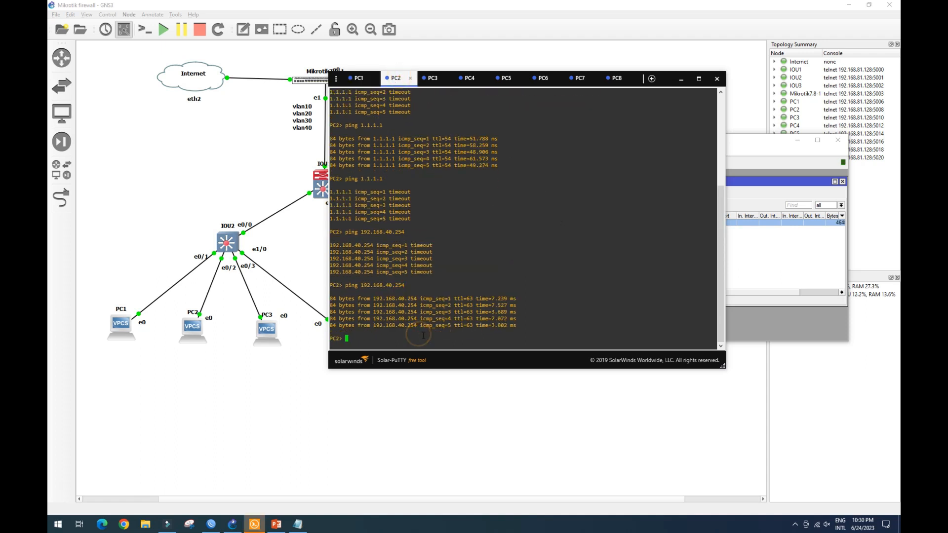
{"action": "type", "text": "ping 1.1.1.1"}
{"action": "key", "text": "Return"}
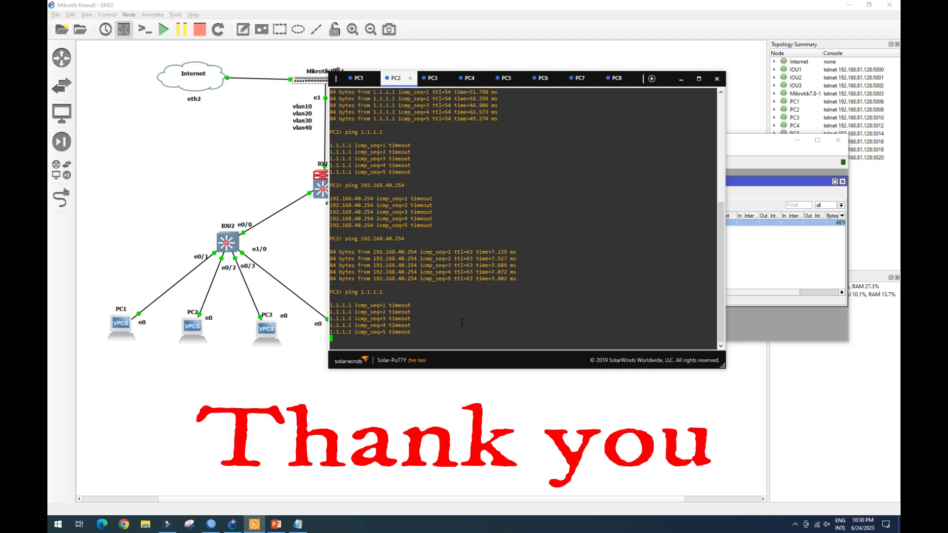
{"action": "key", "text": "Up"}
{"action": "key", "text": "Up"}
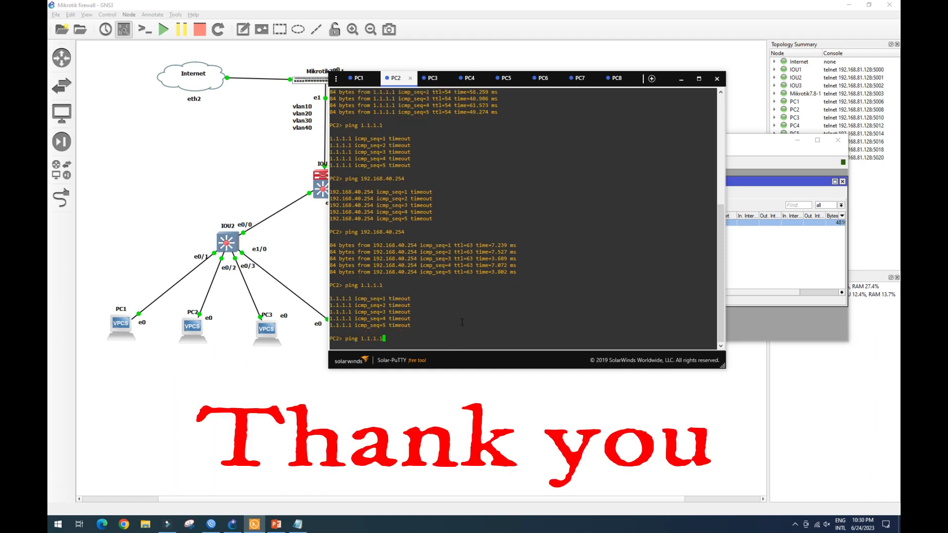
{"action": "key", "text": "Return"}
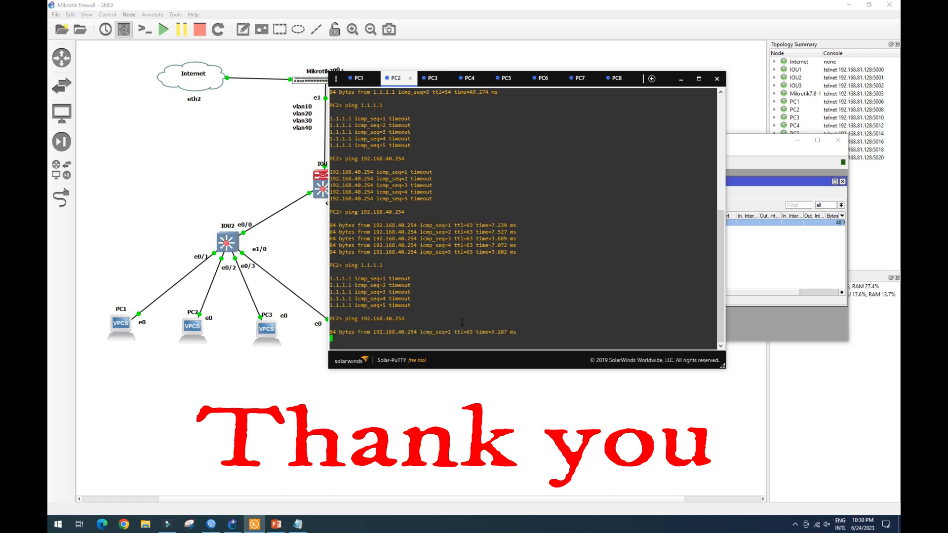
Add a srcnat masquerade NAT rule for source address 192.168.30.0/24.
{"action": "left_click", "coordinate": [755, 139]}
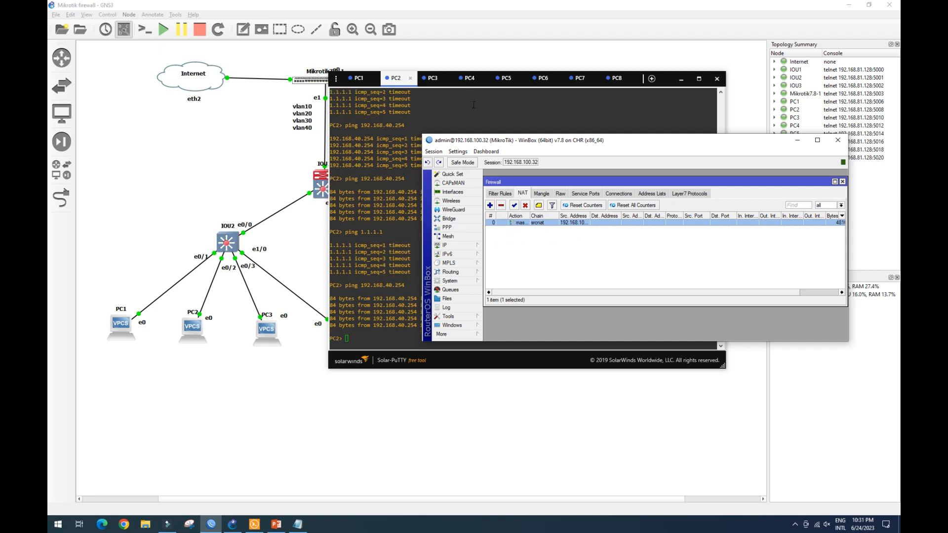
{"action": "left_click", "coordinate": [491, 205]}
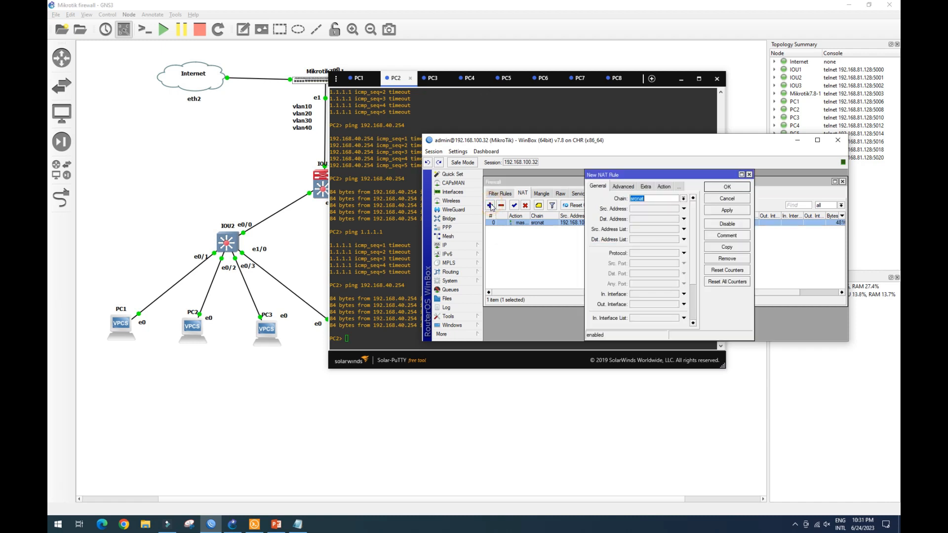
{"action": "left_click", "coordinate": [640, 209]}
{"action": "type", "text": "192.168.30.0/24"}
{"action": "left_click", "coordinate": [664, 187]}
{"action": "left_click", "coordinate": [693, 198]}
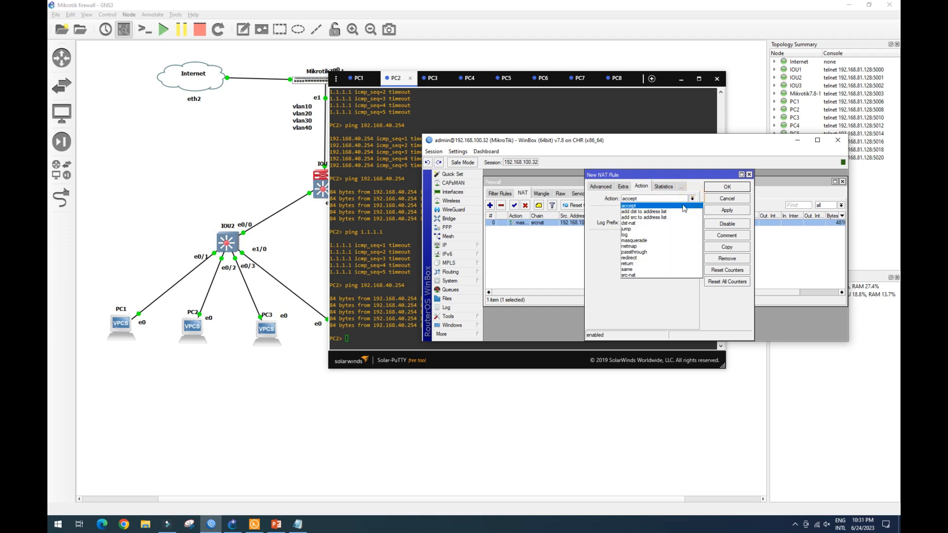
{"action": "left_click", "coordinate": [666, 241]}
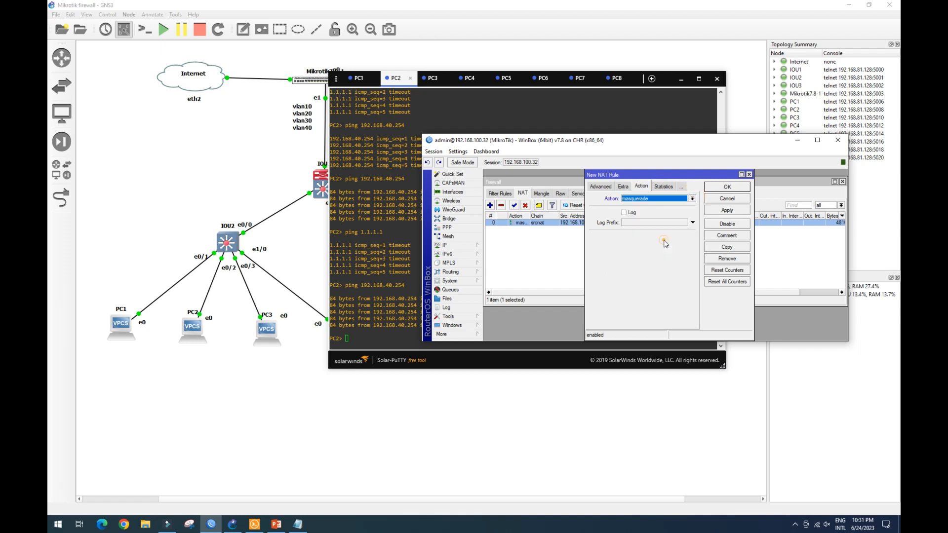
{"action": "left_click", "coordinate": [726, 209]}
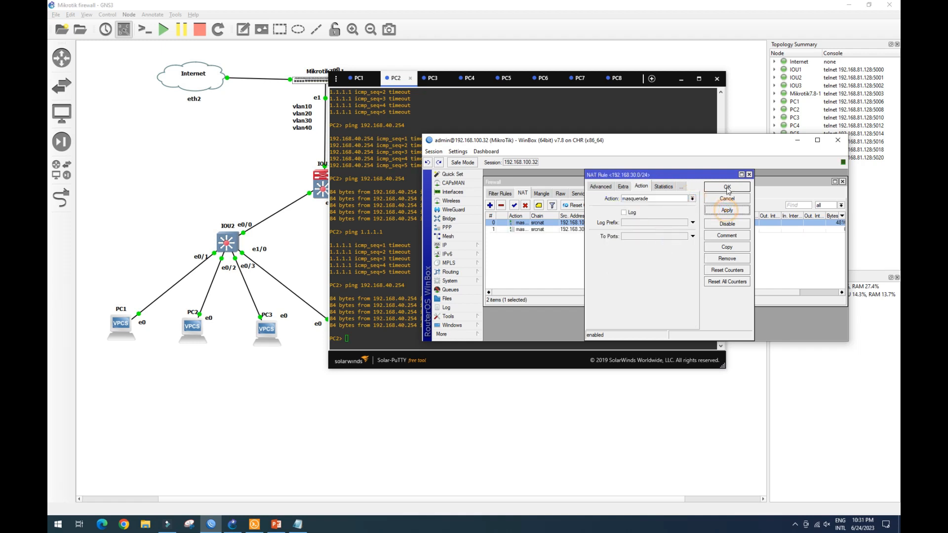
{"action": "left_click", "coordinate": [727, 187]}
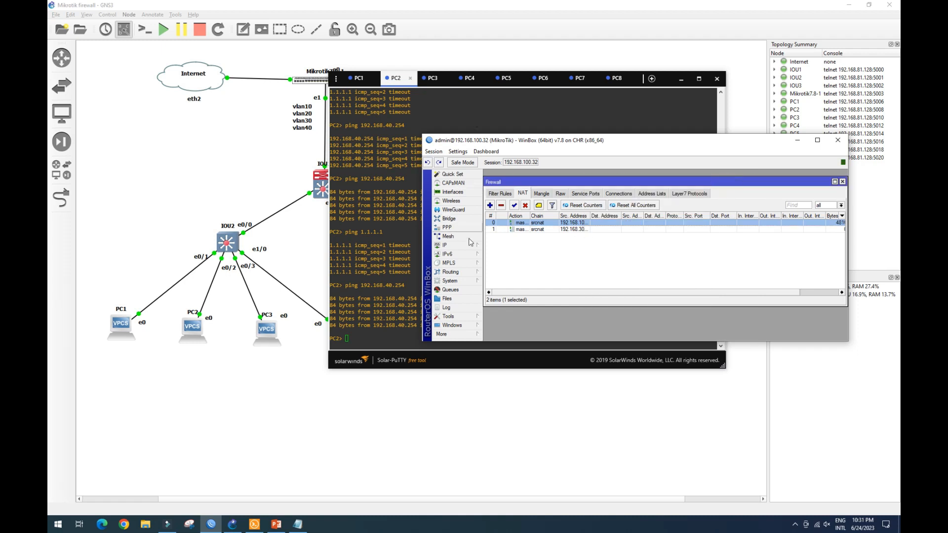
Switch to PC3's console and ping 1.1.1.1.
{"action": "left_click", "coordinate": [432, 79]}
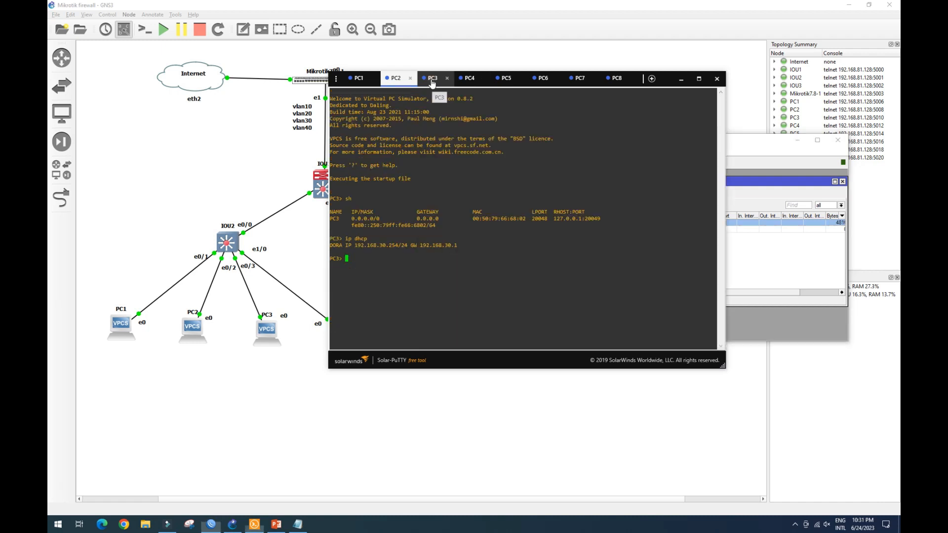
{"action": "left_click", "coordinate": [370, 257]}
{"action": "type", "text": "ping 1.1.1.1"}
{"action": "key", "text": "Return"}
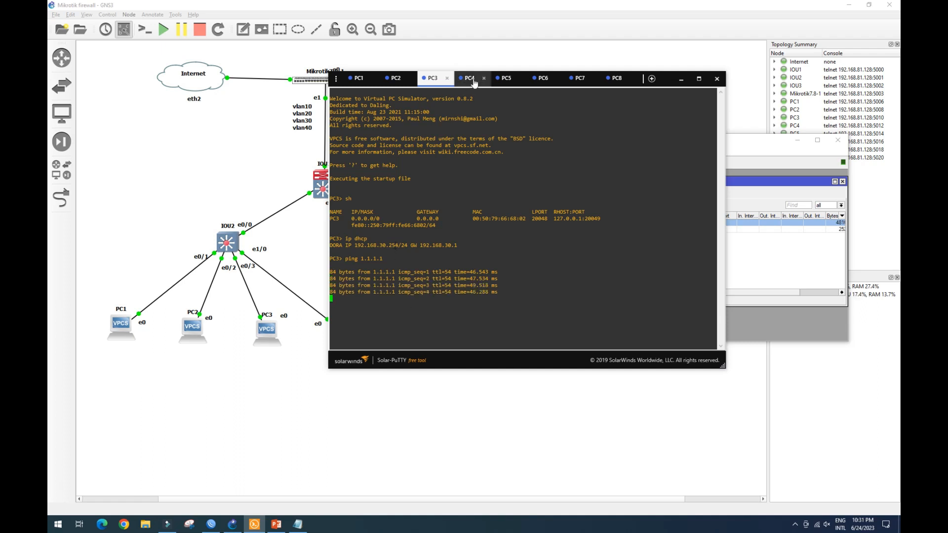
Minimize the console window and return to the firewall filter rules list.
{"action": "left_click", "coordinate": [680, 79]}
{"action": "left_click_drag", "start_coordinate": [687, 137], "coordinate": [682, 18]}
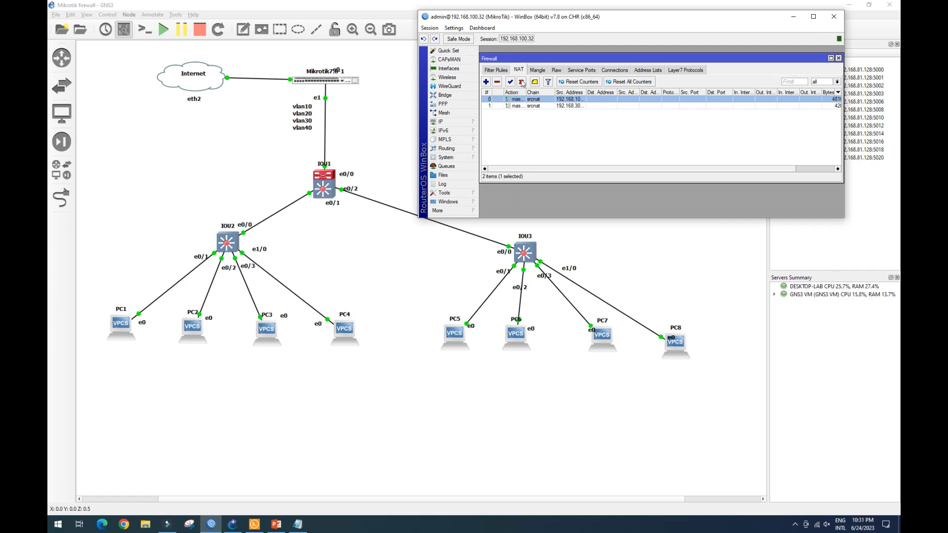
{"action": "left_click", "coordinate": [496, 69]}
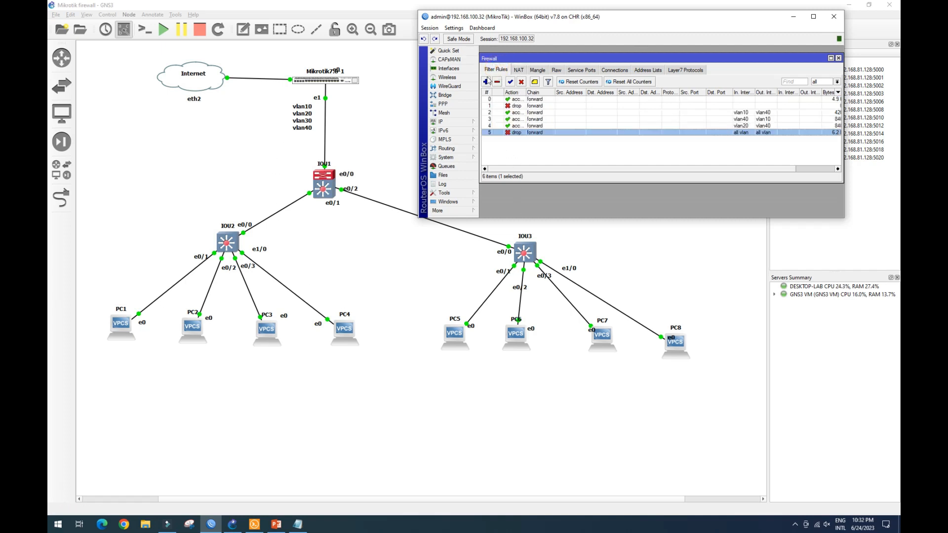